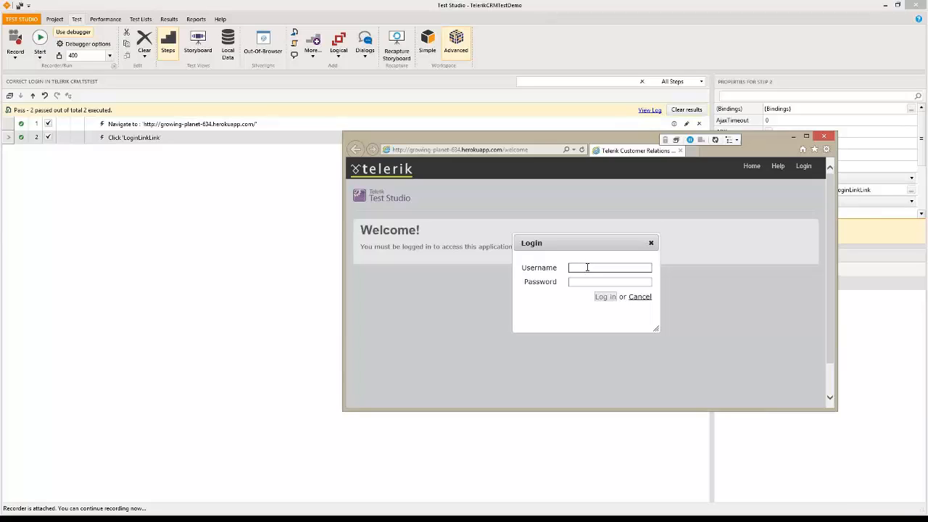
Record entering the test username and password in the CRM demo and logging in
text(testuser)
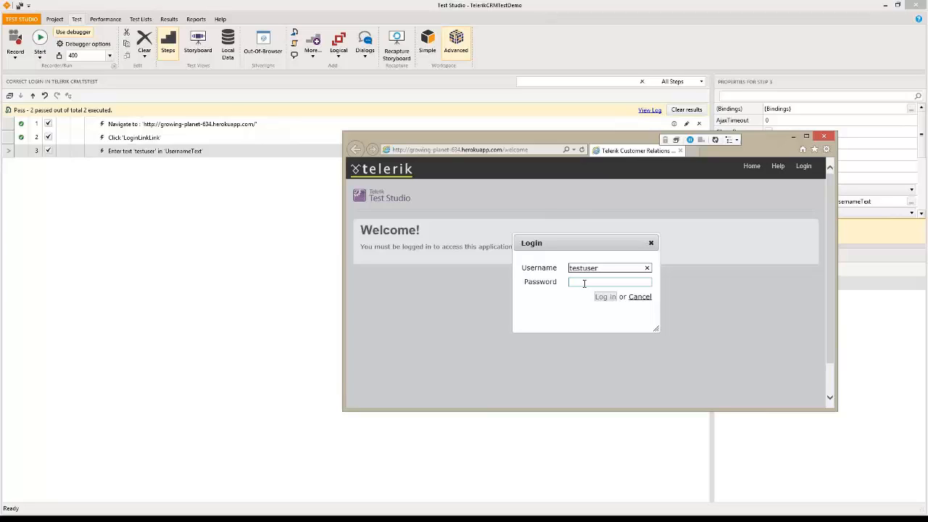
click(584, 283)
text(test)
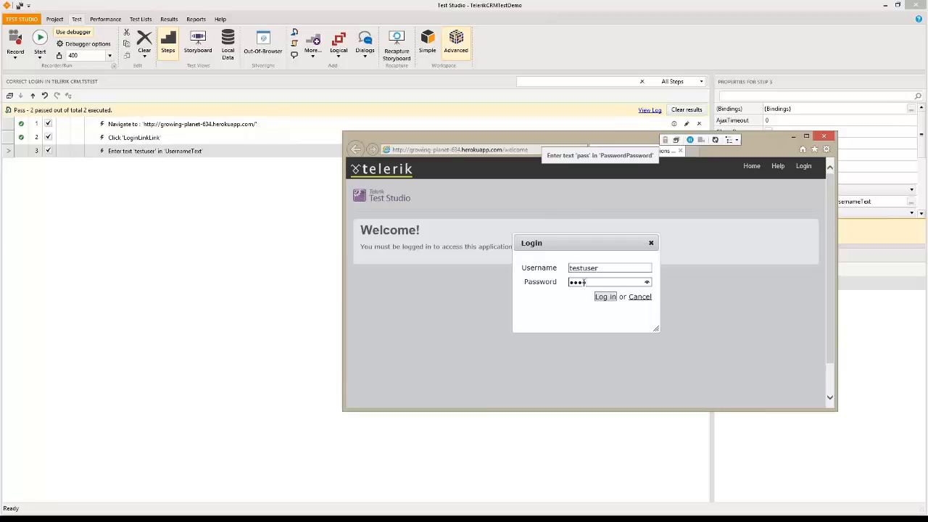
key(BackSpace)
key(BackSpace)
key(BackSpace)
key(BackSpace)
text(pa)
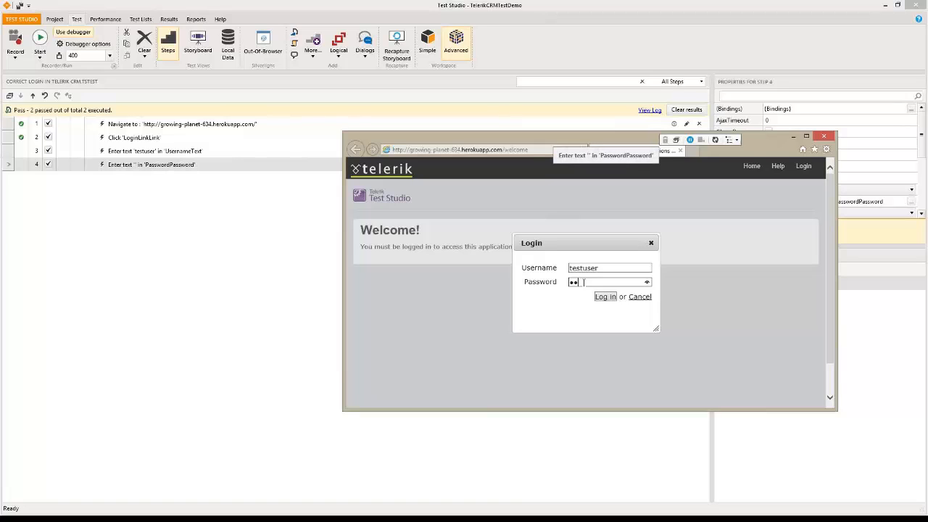
text(c123)
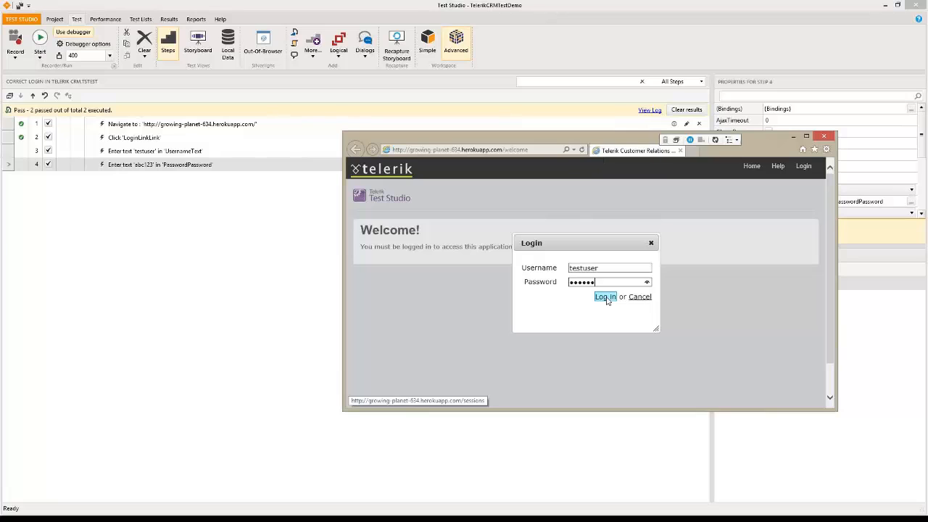
click(605, 297)
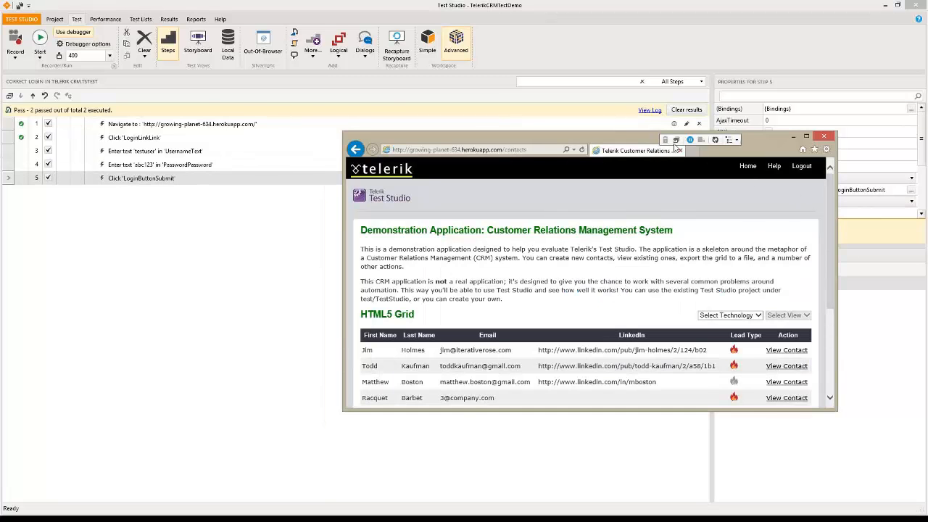
With hover highlighting on, add a Quick Task verifying the Logout link's text contains 'Logout'
click(675, 140)
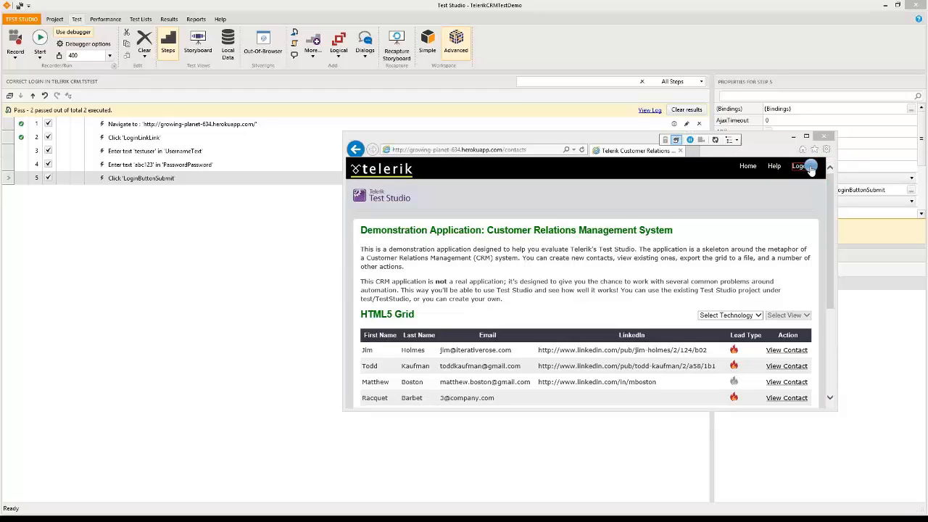
mouse_move(808, 169)
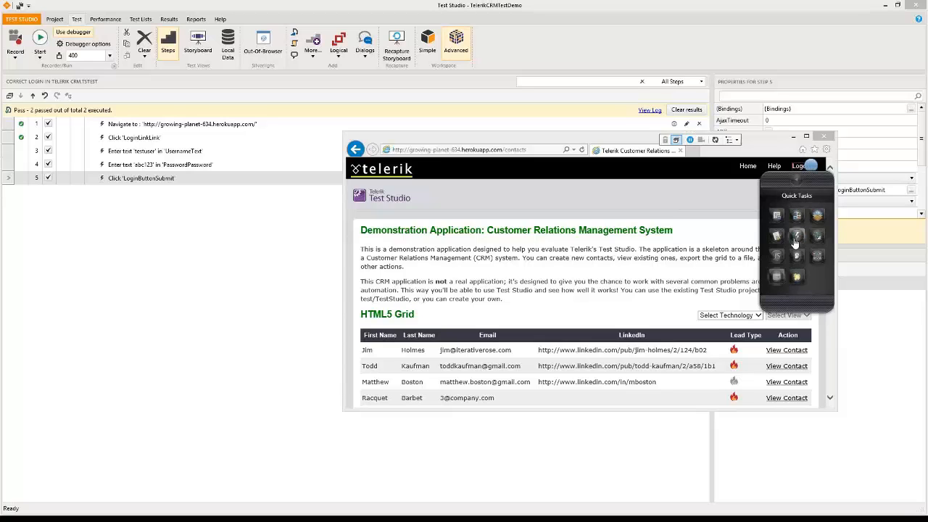
click(796, 237)
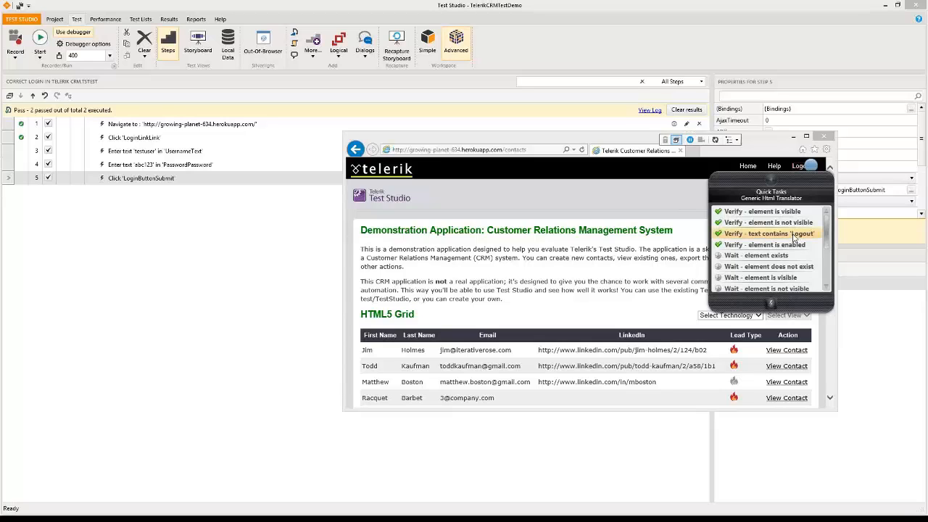
click(794, 234)
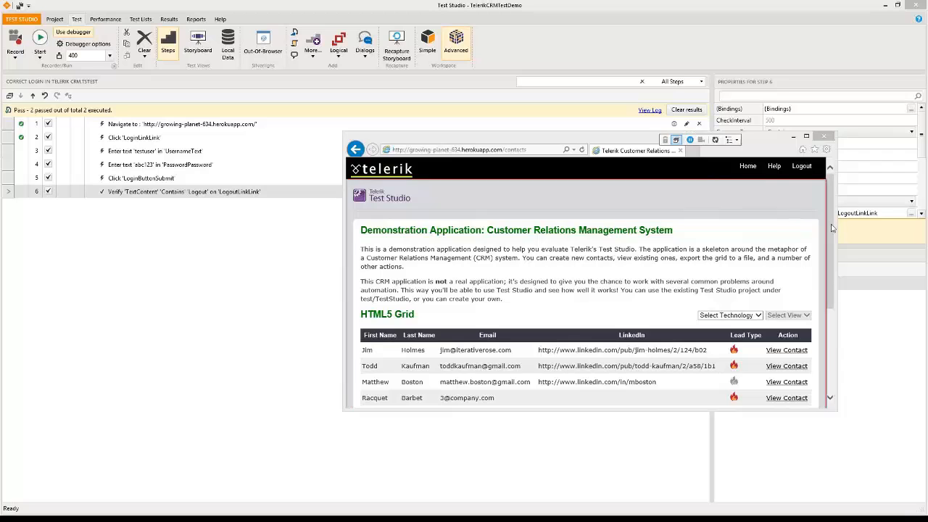
drag(833, 227, 832, 315)
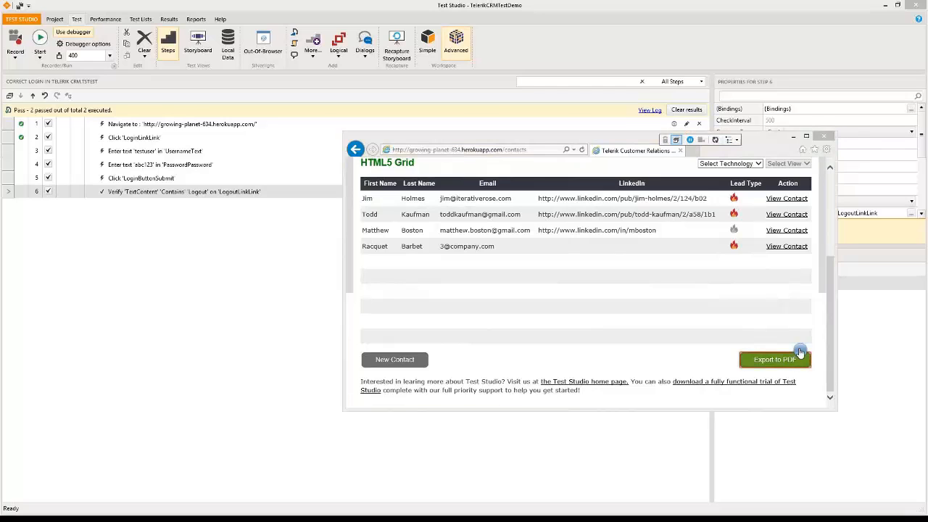
Open the Sentence Verification Builder for the Export to PDF link targeting '/contacts/export'
mouse_move(799, 352)
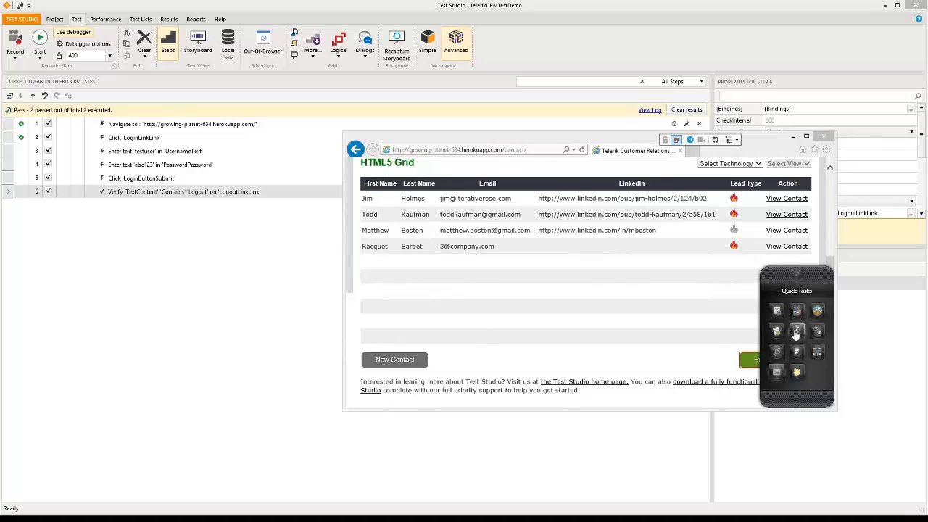
click(795, 332)
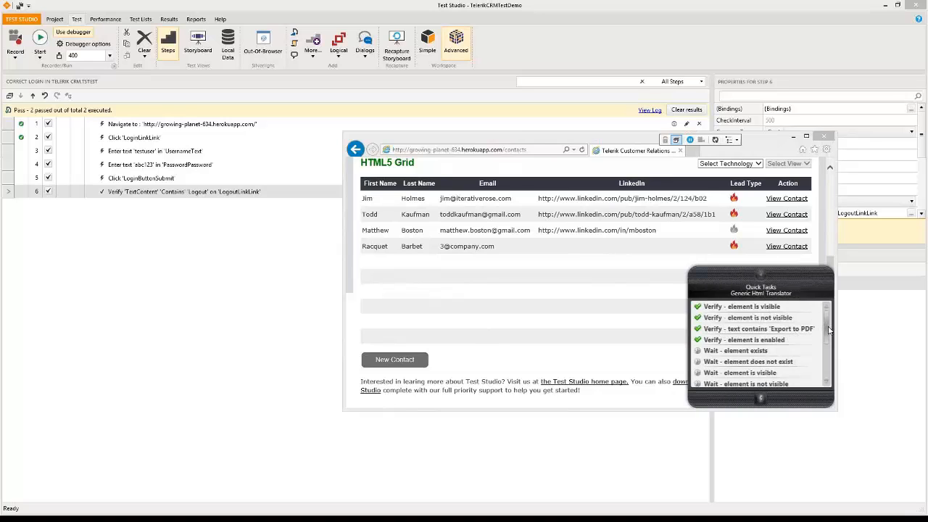
mouse_move(828, 340)
mouse_down()
mouse_move(831, 358)
mouse_move(831, 311)
mouse_move(827, 349)
mouse_up()
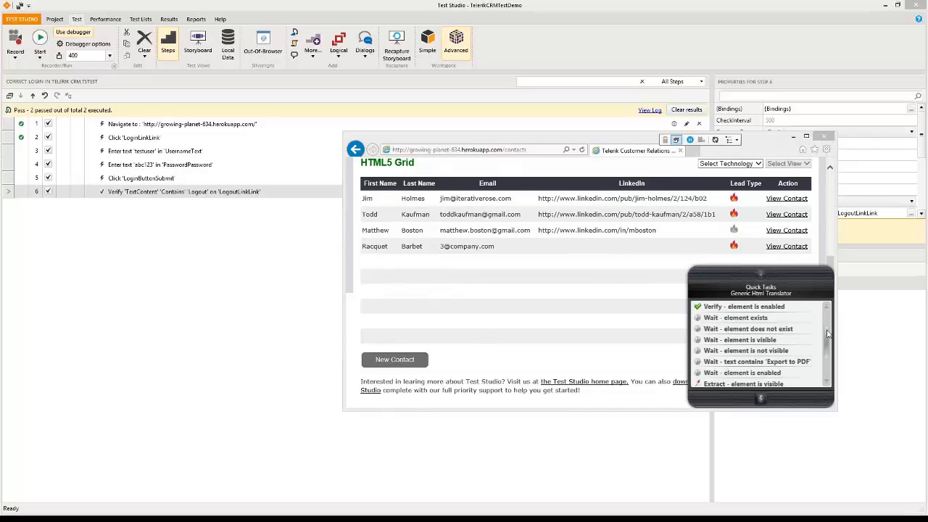
drag(826, 347, 827, 358)
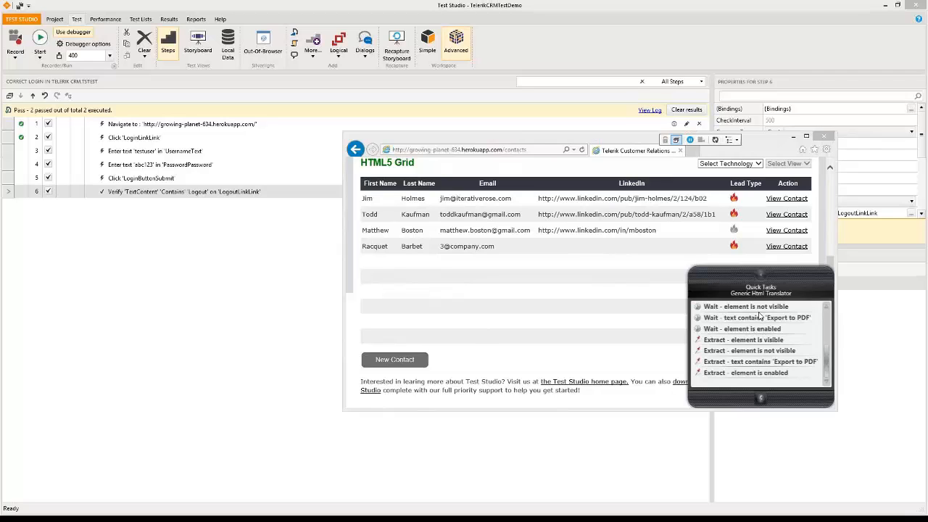
click(759, 277)
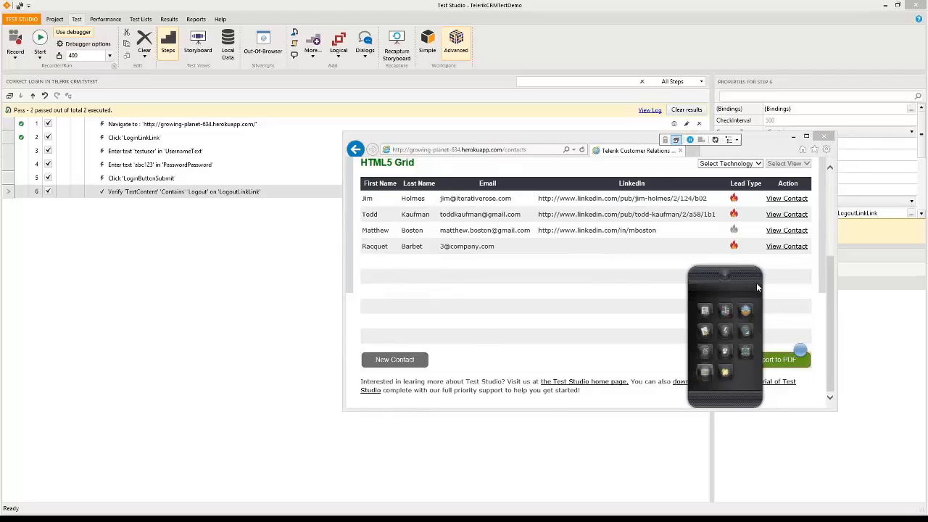
click(707, 332)
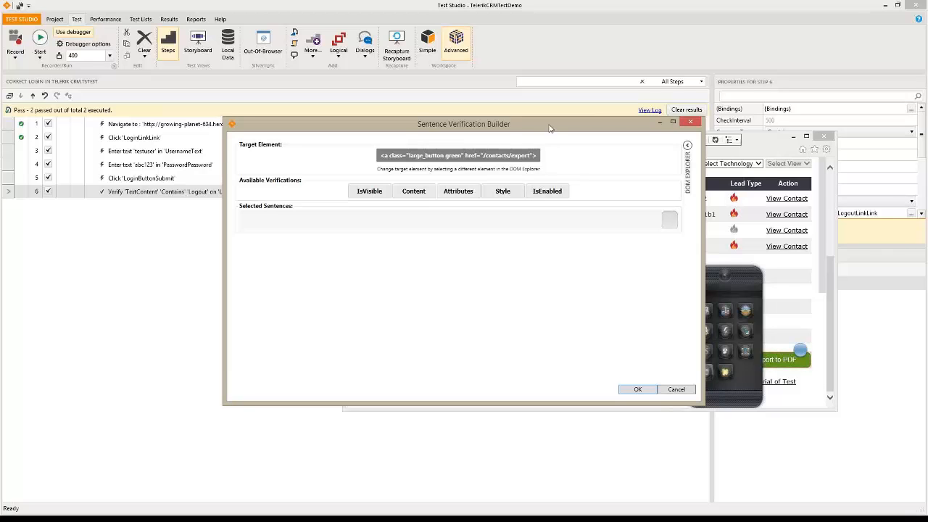
Search the builder's DOM Explorer for 'PDF' and select the Export to PDF <a> element
drag(549, 128, 394, 122)
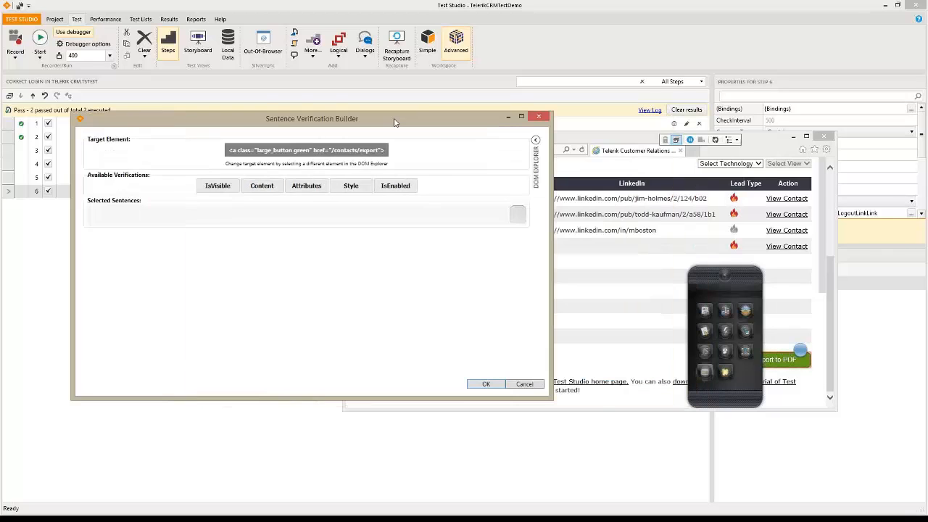
click(532, 140)
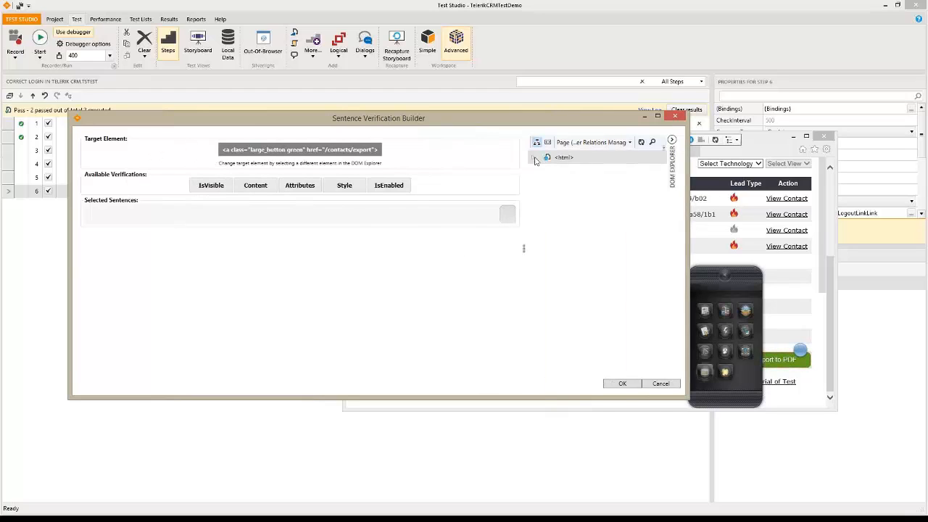
click(651, 144)
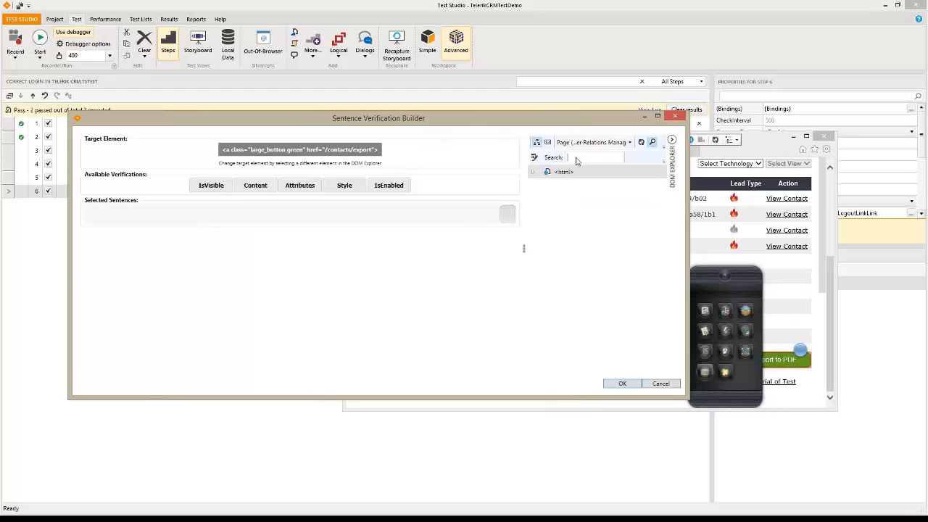
text(PDF)
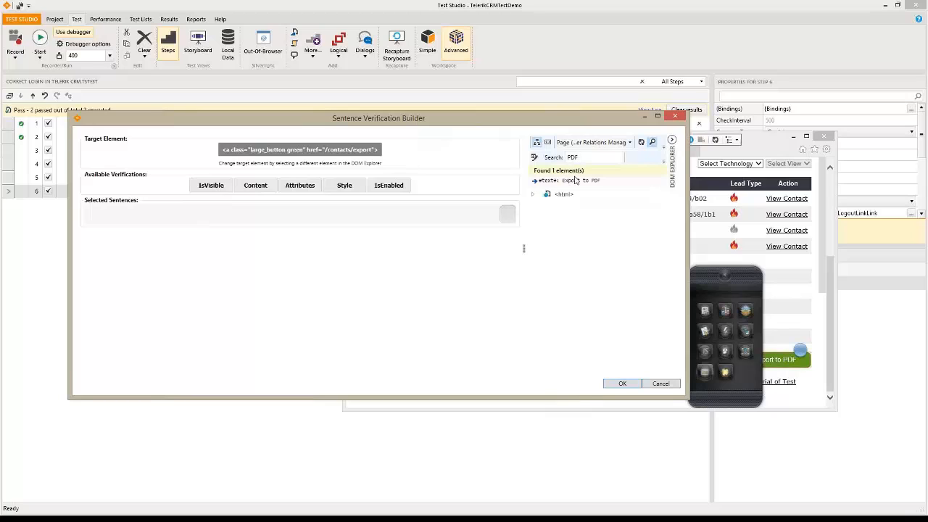
click(572, 183)
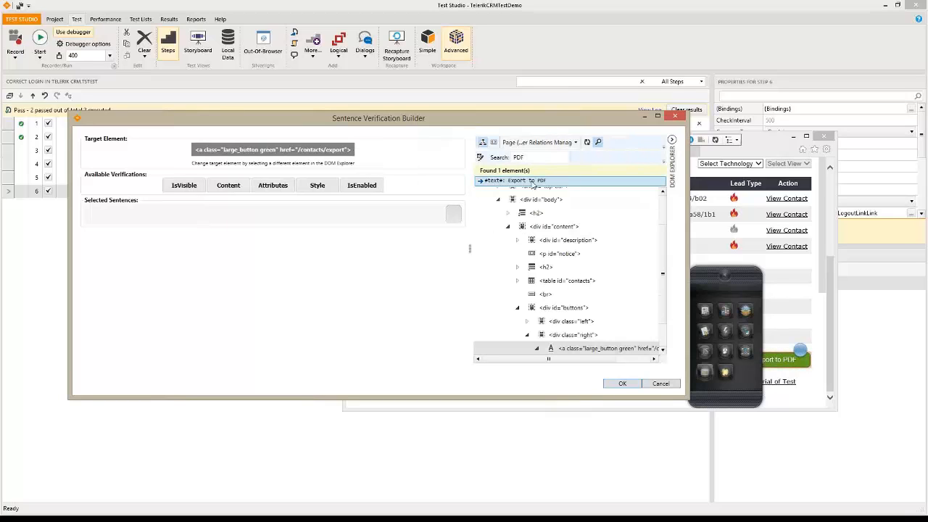
drag(664, 254, 665, 263)
mouse_move(510, 360)
mouse_down()
mouse_move(545, 361)
mouse_move(500, 360)
mouse_move(626, 366)
mouse_move(519, 366)
mouse_up()
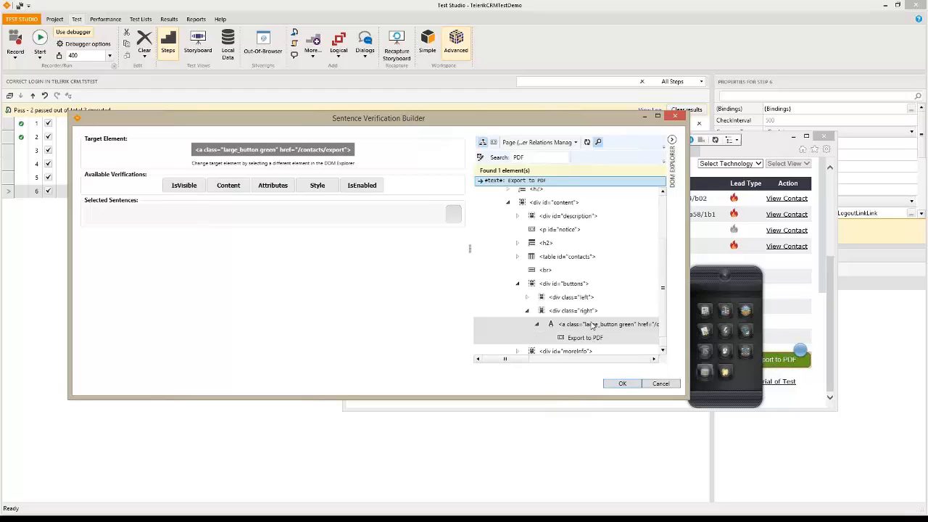
click(591, 327)
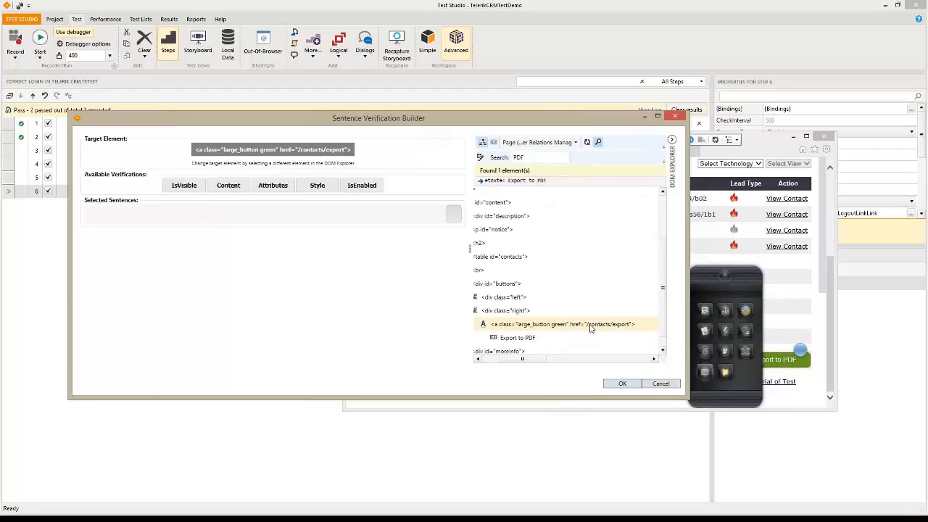
Add the Export to PDF link to Project Elements and close the builder with OK
drag(531, 361, 506, 361)
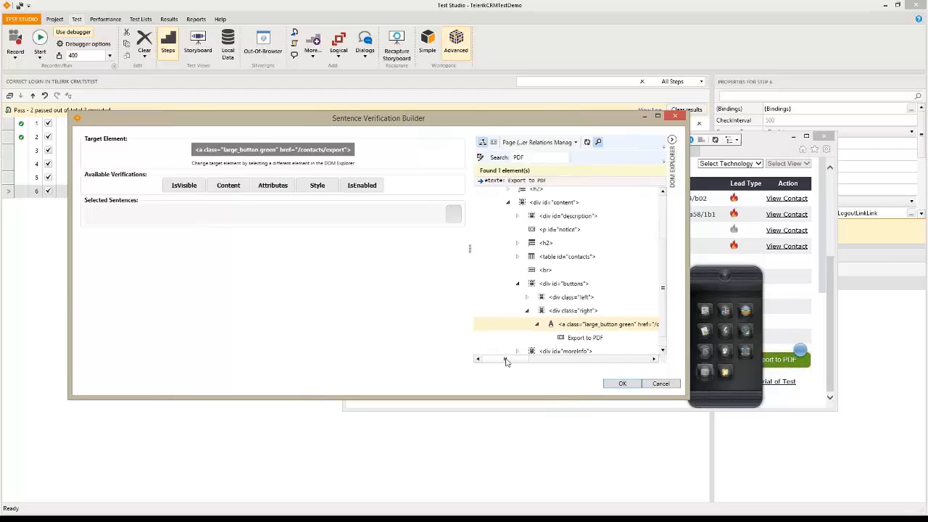
right_click(624, 328)
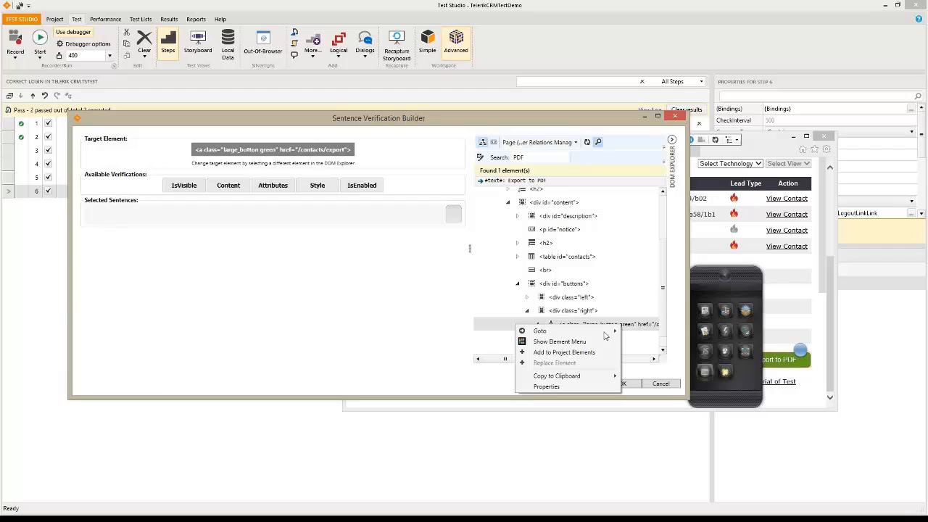
click(558, 353)
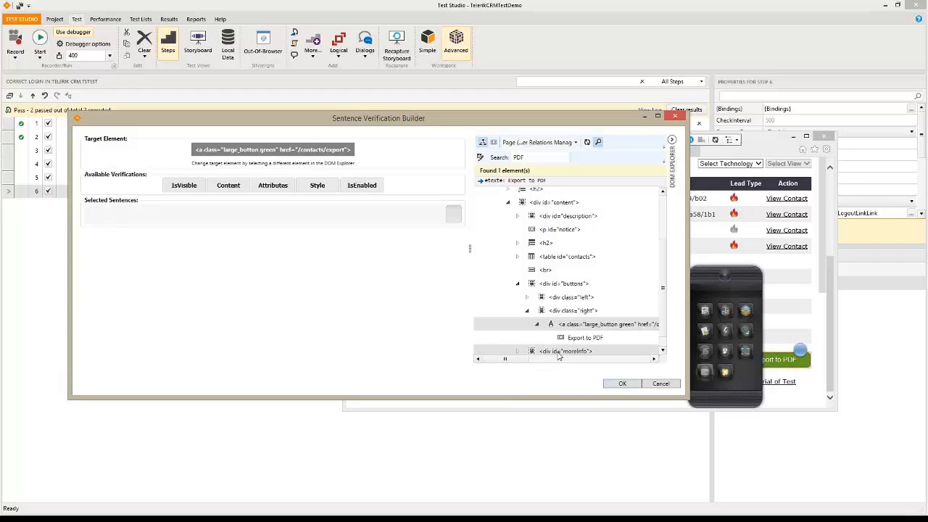
click(622, 383)
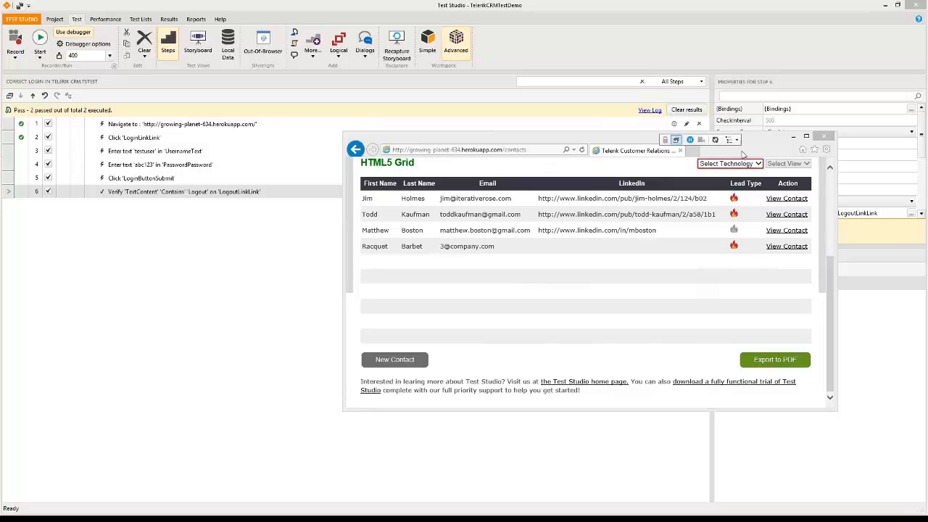
Close the recorder, review the LogoutLinkLink find logic, and open the Start button's browser list
click(823, 136)
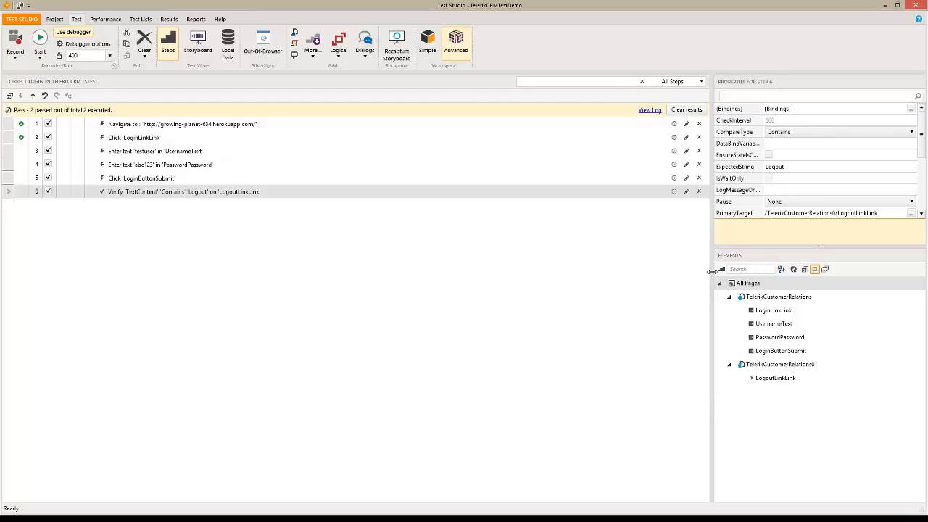
drag(710, 277, 630, 280)
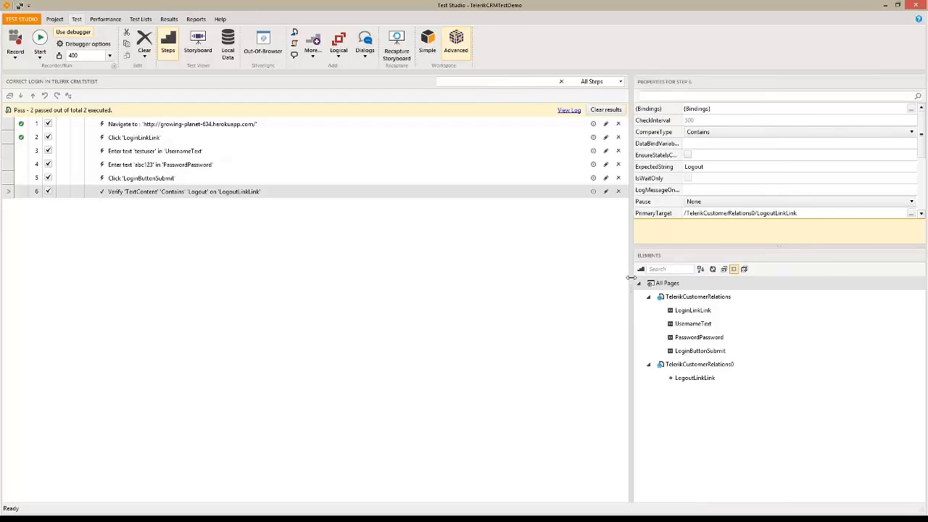
click(690, 300)
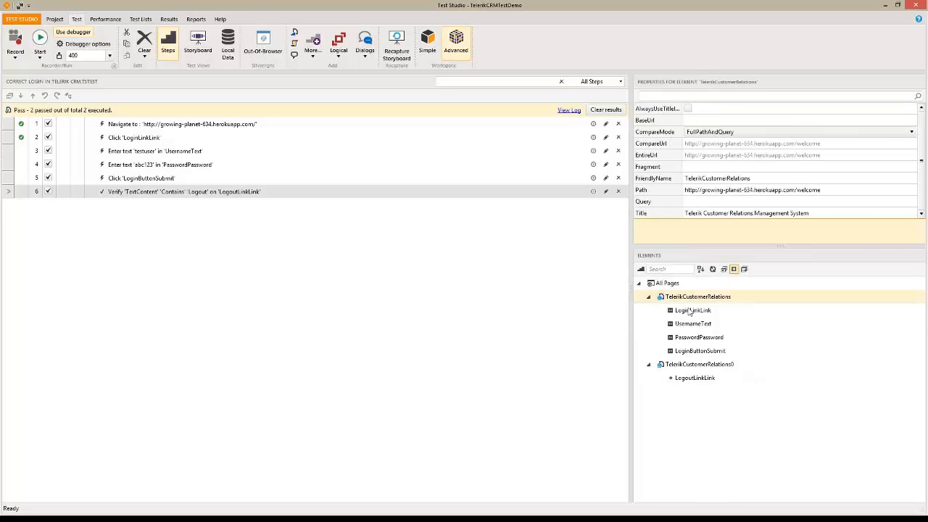
click(700, 382)
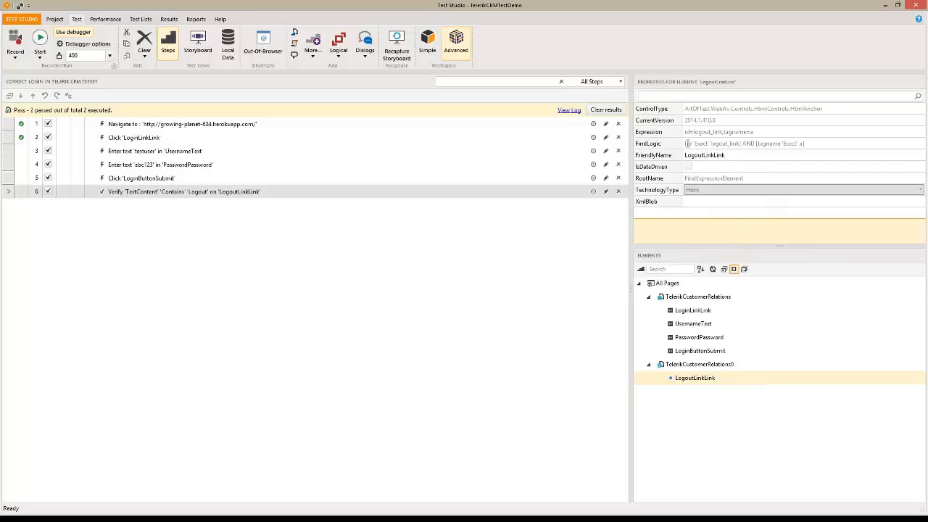
drag(685, 144, 816, 143)
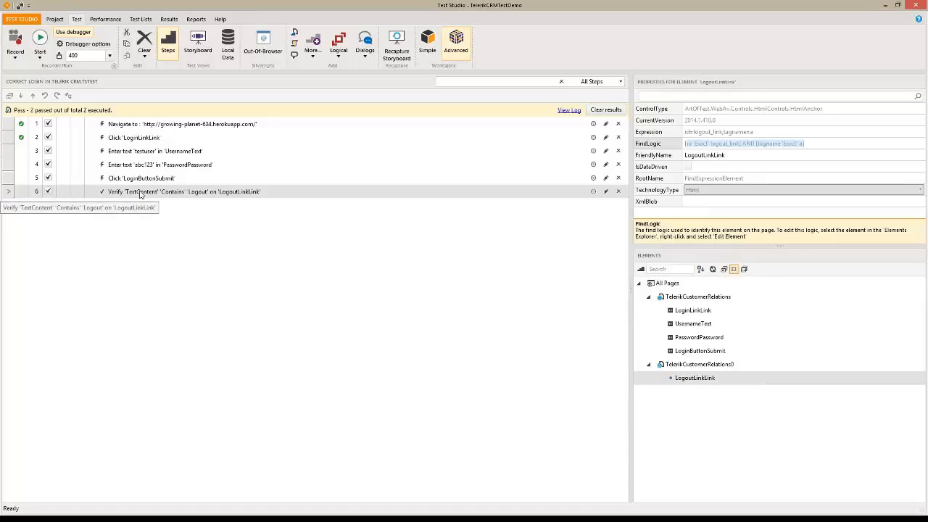
click(40, 58)
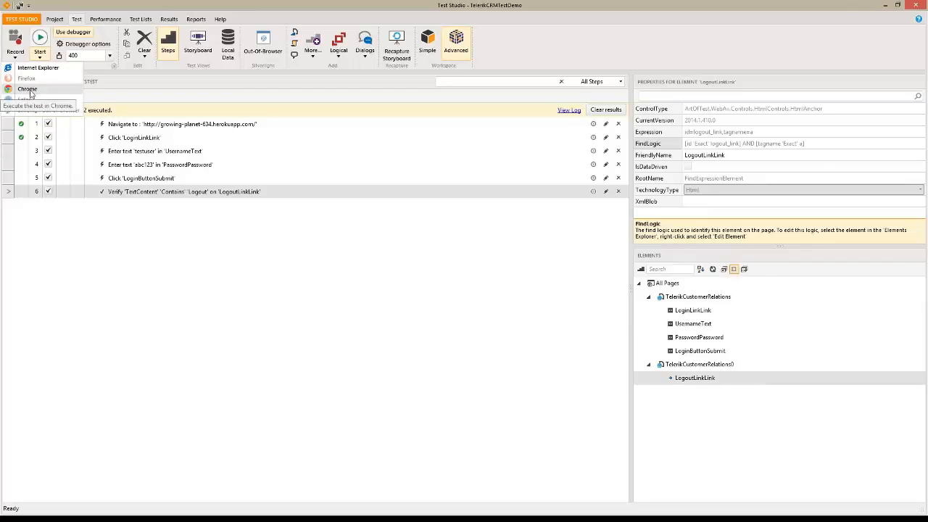
Save the modified Correct Login test and run it in Chrome
click(30, 90)
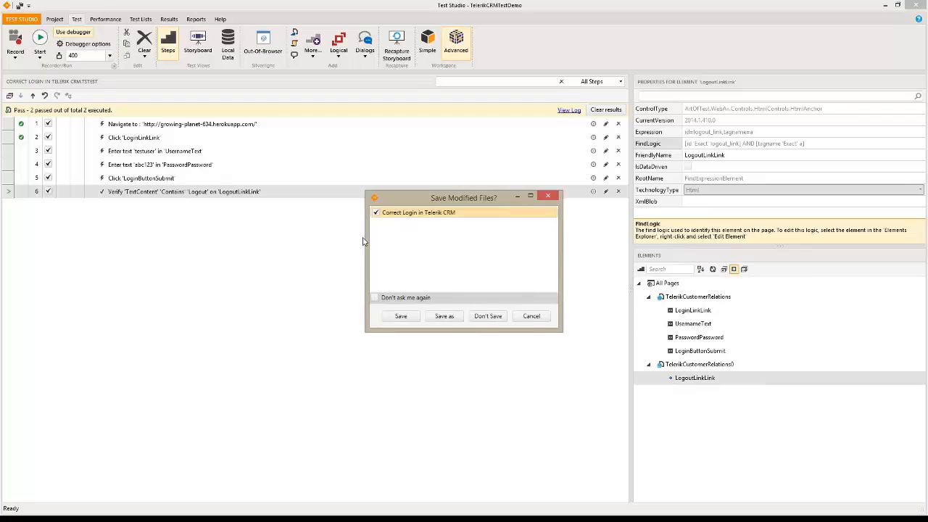
click(400, 316)
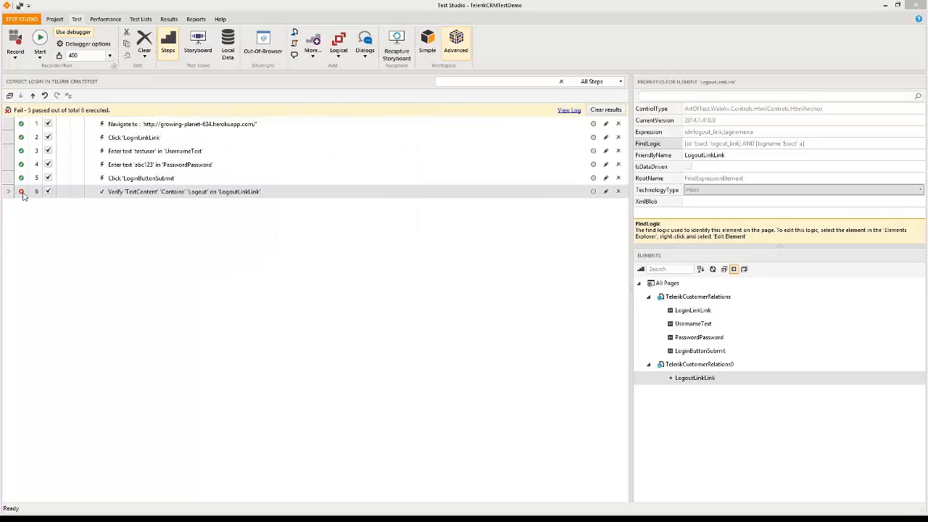
Select failed step 6 and open its Step Failure Details
mouse_move(23, 196)
click(21, 193)
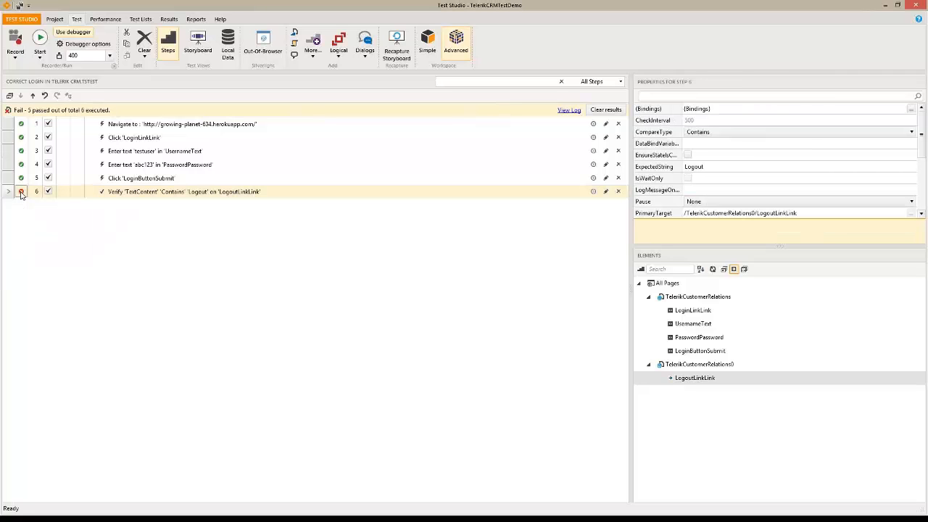
click(21, 193)
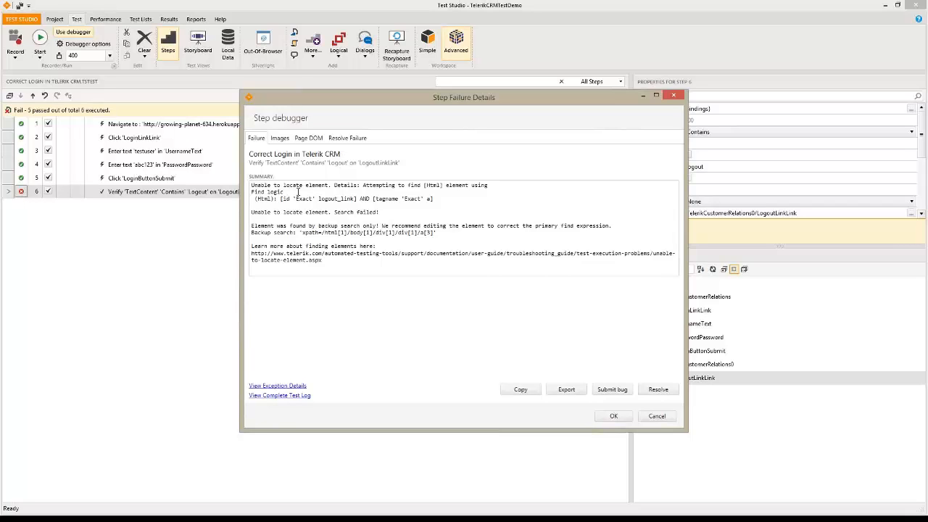
drag(252, 186, 331, 187)
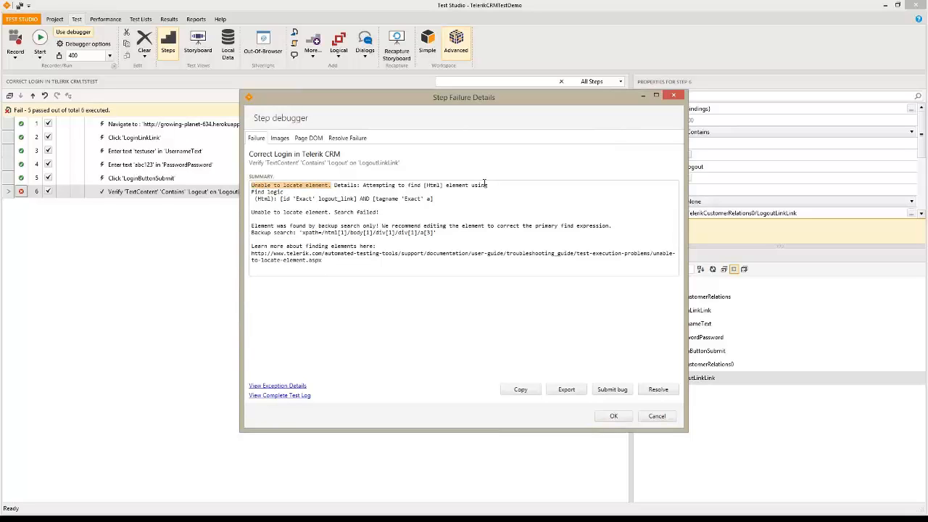
drag(433, 198, 248, 208)
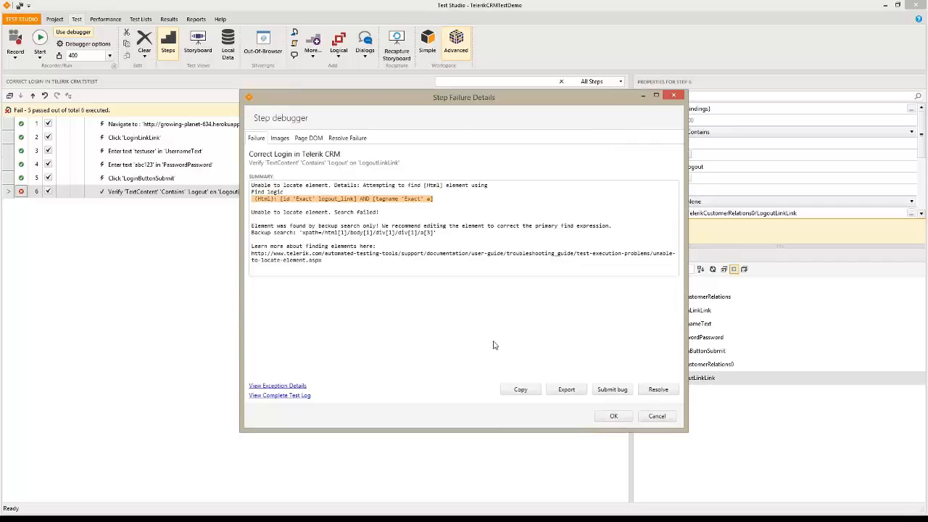
click(279, 140)
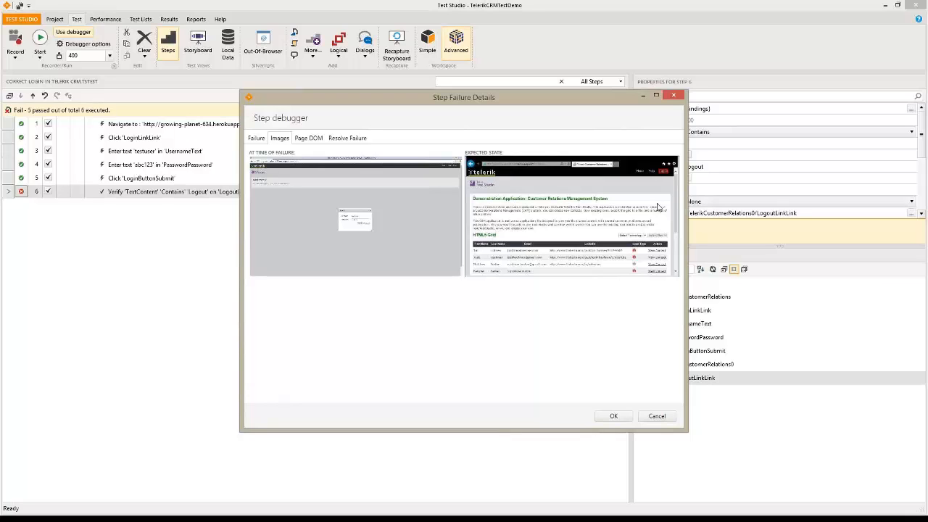
click(315, 139)
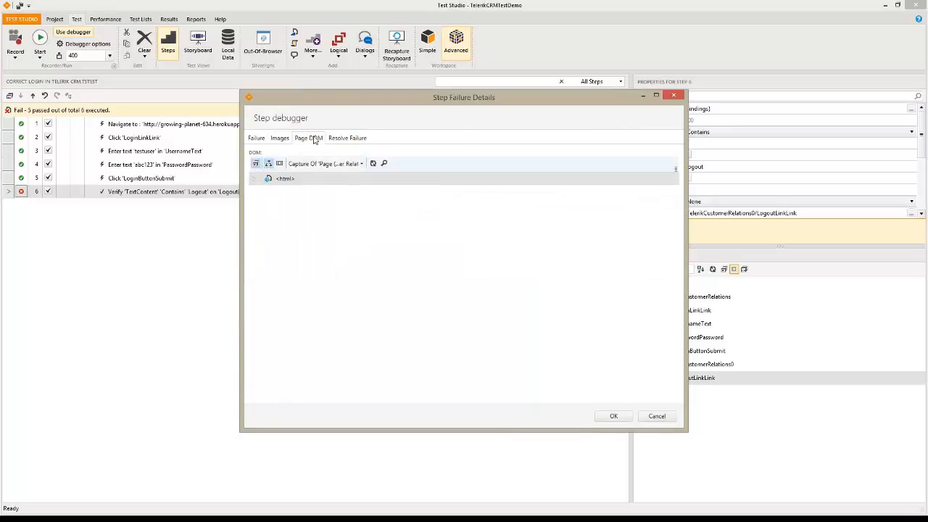
click(354, 139)
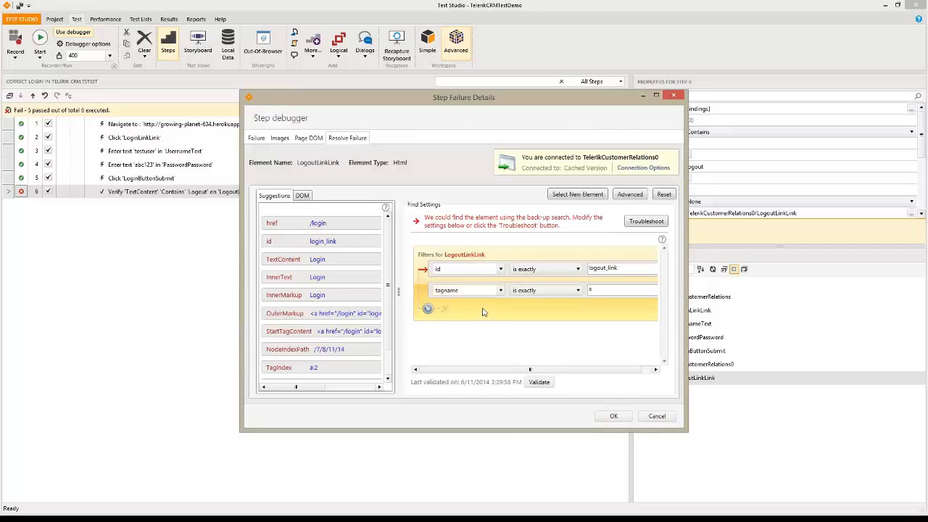
mouse_move(483, 272)
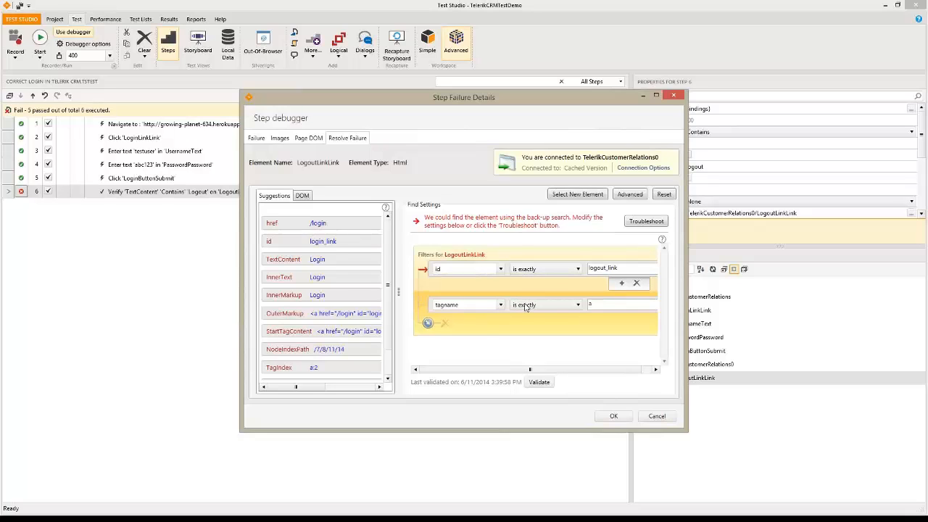
mouse_move(612, 296)
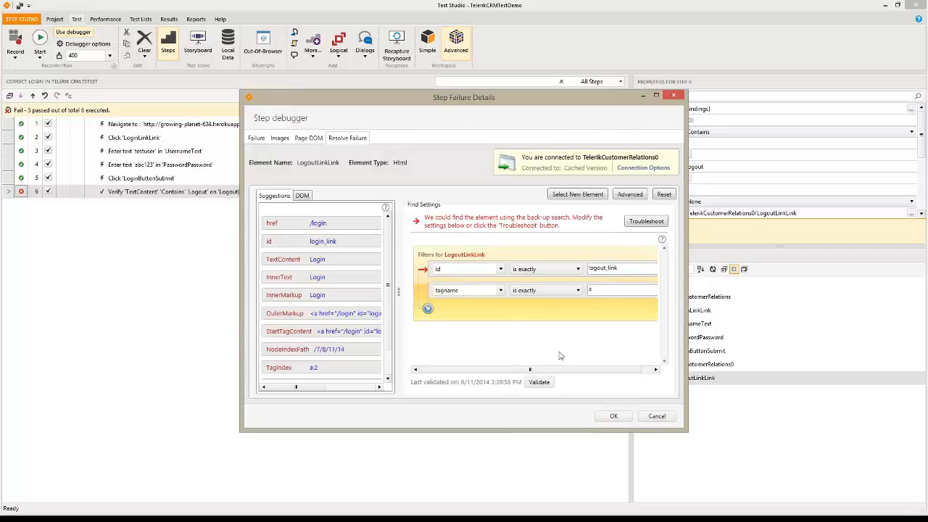
click(262, 142)
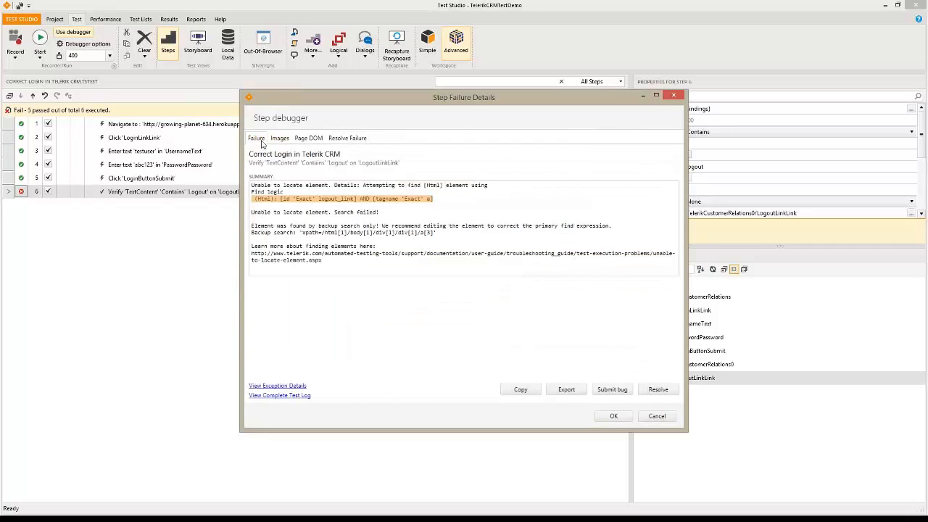
From Submit bug, connect TeamPulse Server with project CRM Project and severity 3 - Medium, then save
click(620, 390)
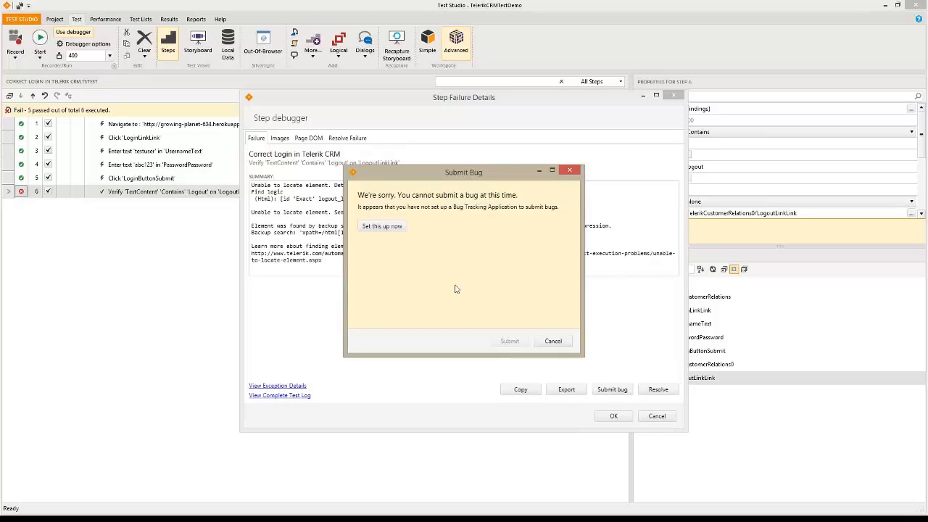
click(383, 229)
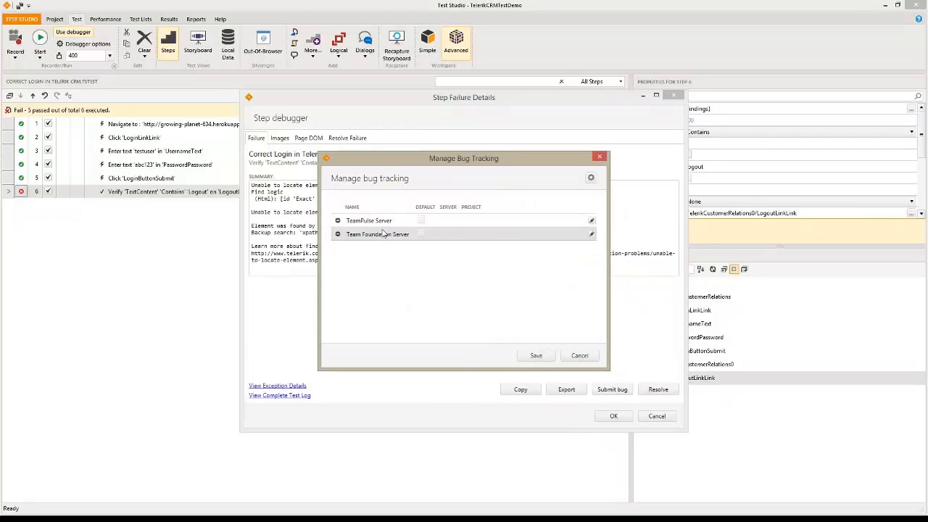
click(593, 221)
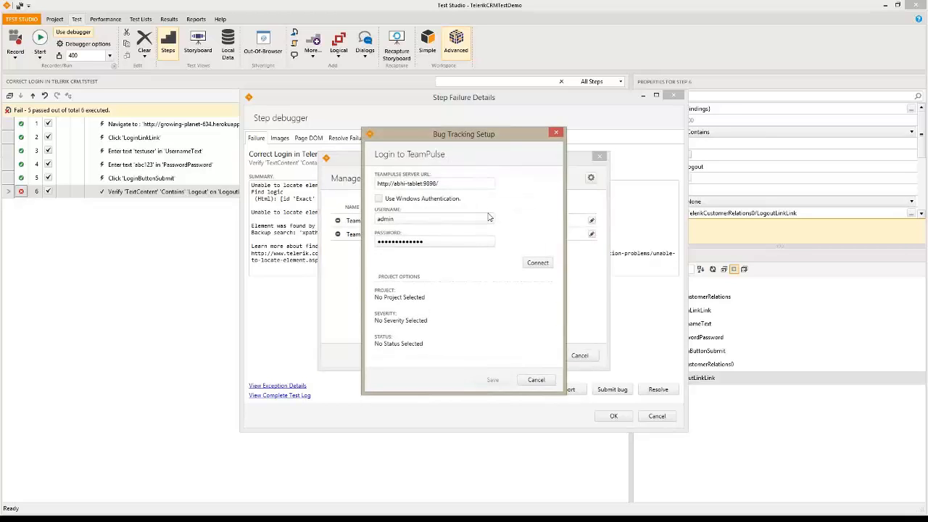
click(549, 264)
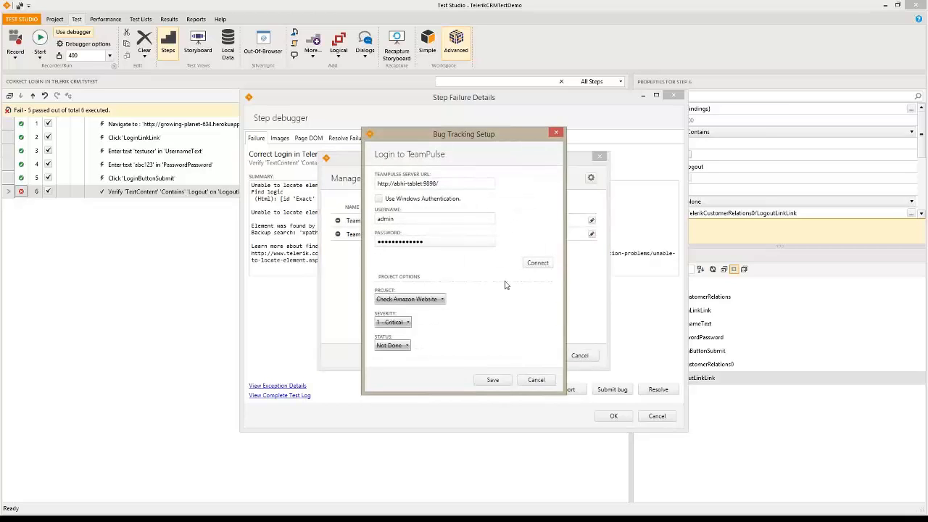
click(442, 301)
click(401, 337)
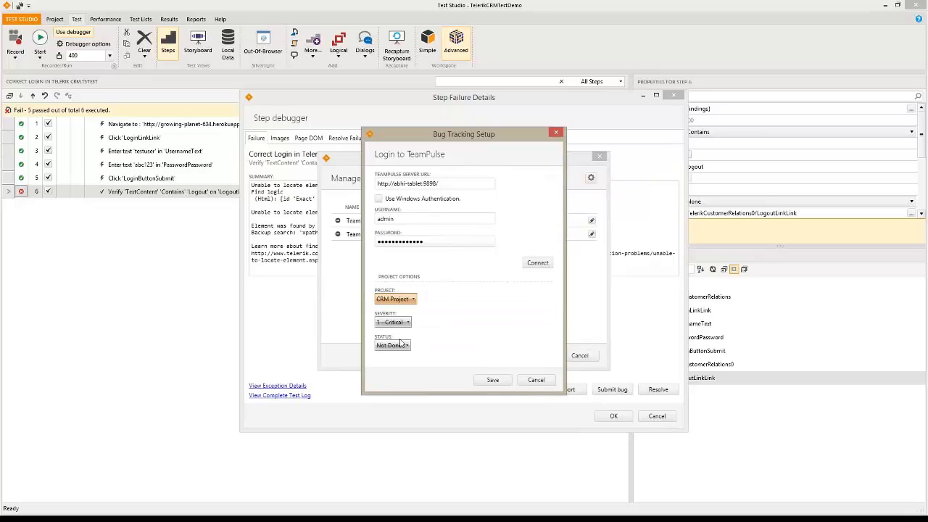
click(401, 324)
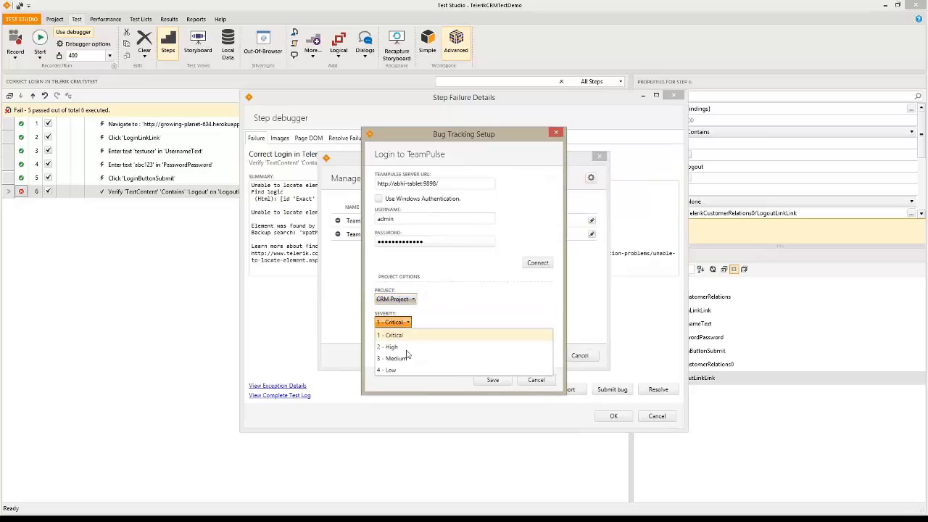
click(407, 358)
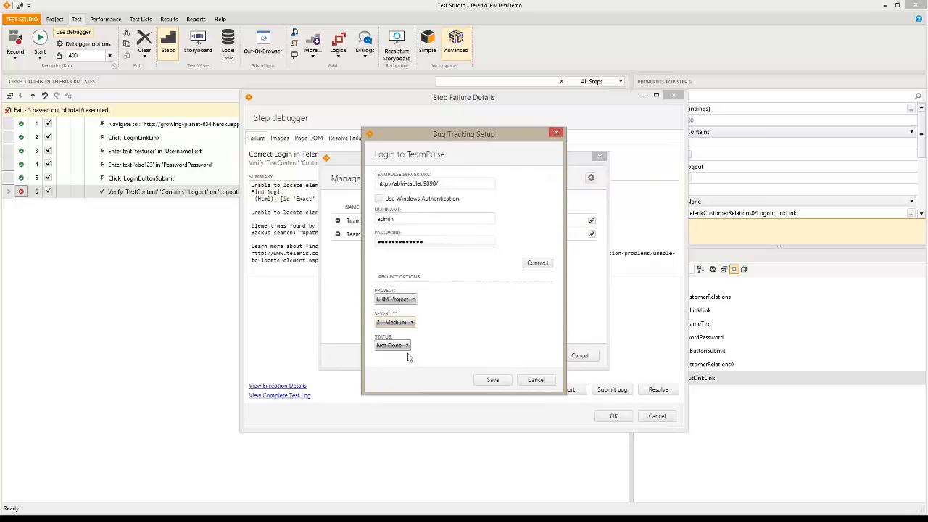
click(492, 381)
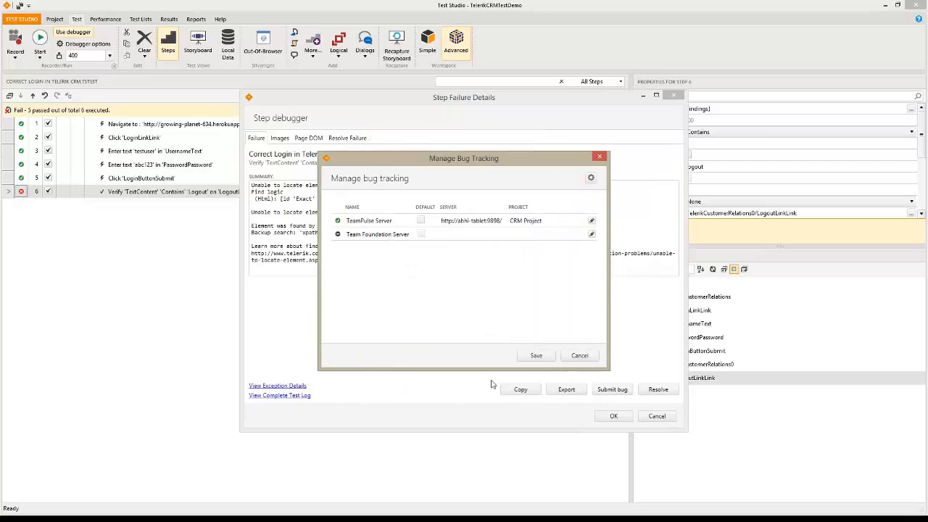
Make TeamPulse Server the default tracker and submit the step 6 failure bug to it
click(421, 219)
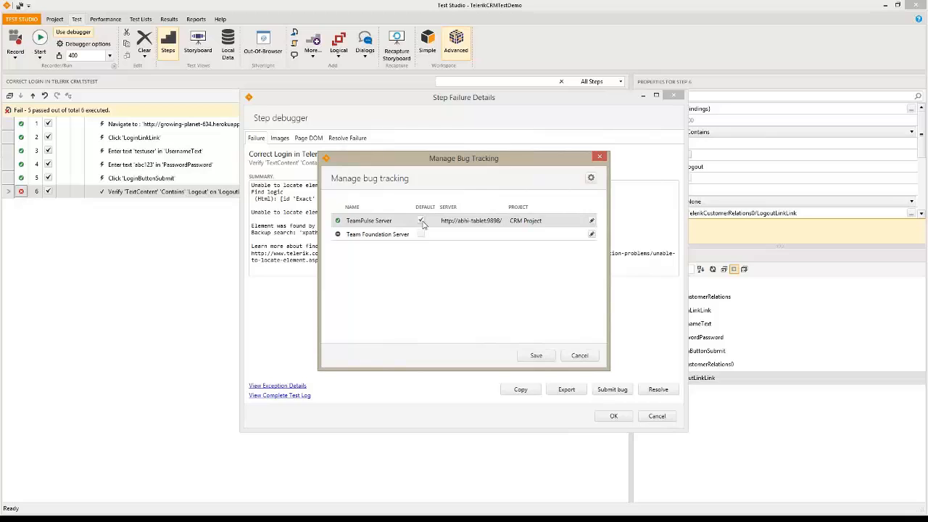
click(535, 356)
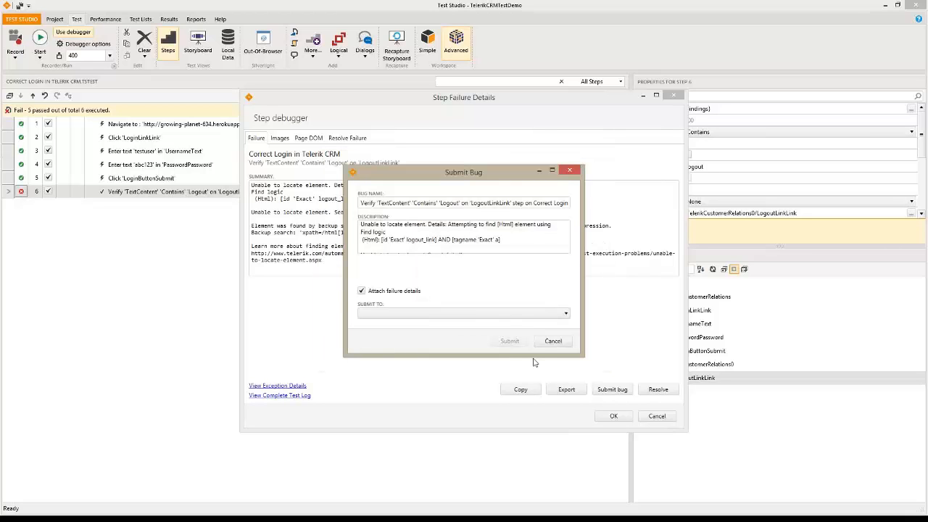
click(566, 314)
click(399, 327)
click(517, 344)
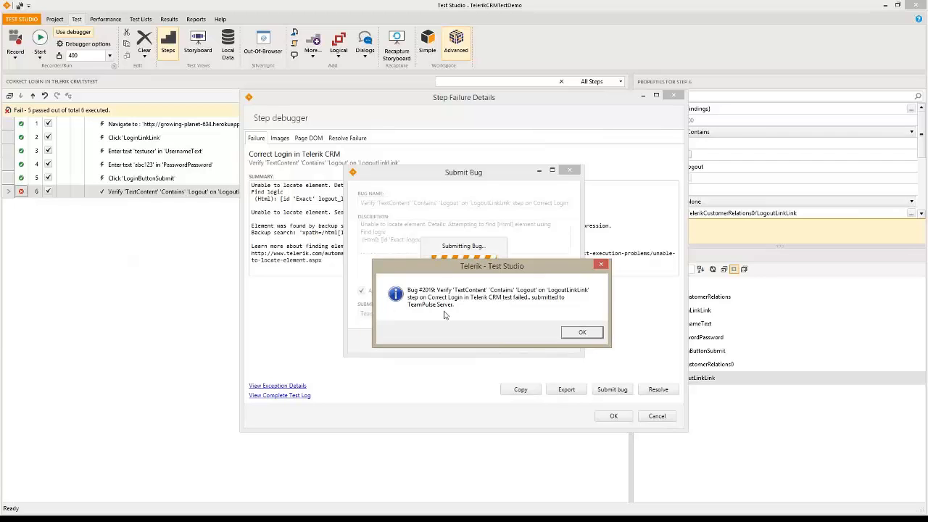
click(575, 332)
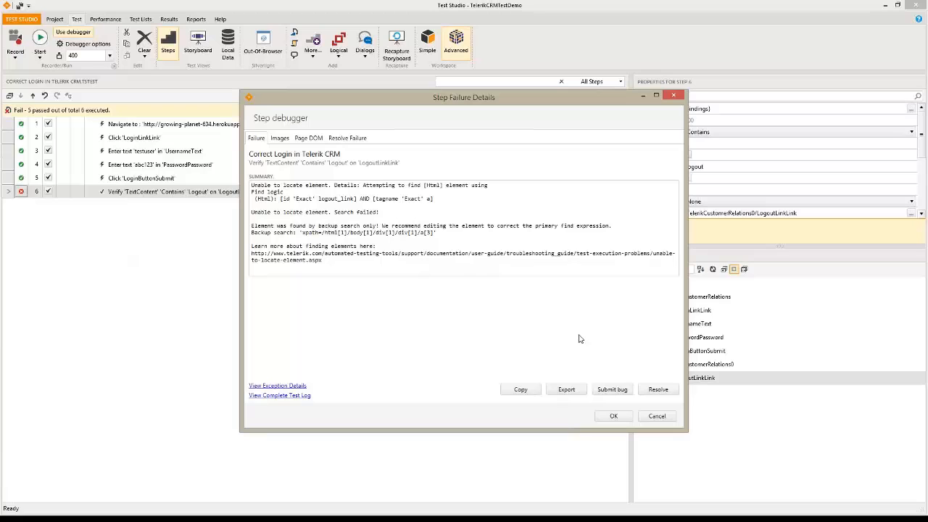
Close Step Failure Details and show step 4's password-entry properties inline
click(613, 416)
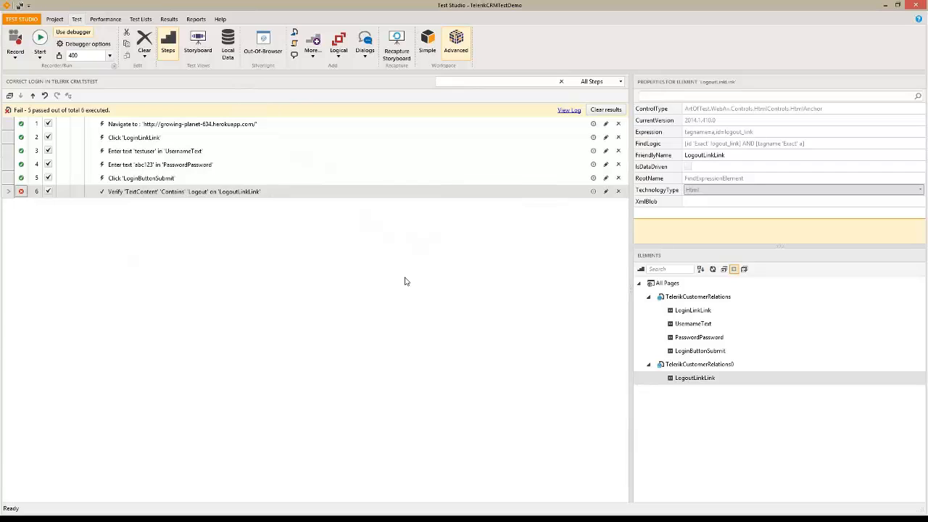
click(594, 165)
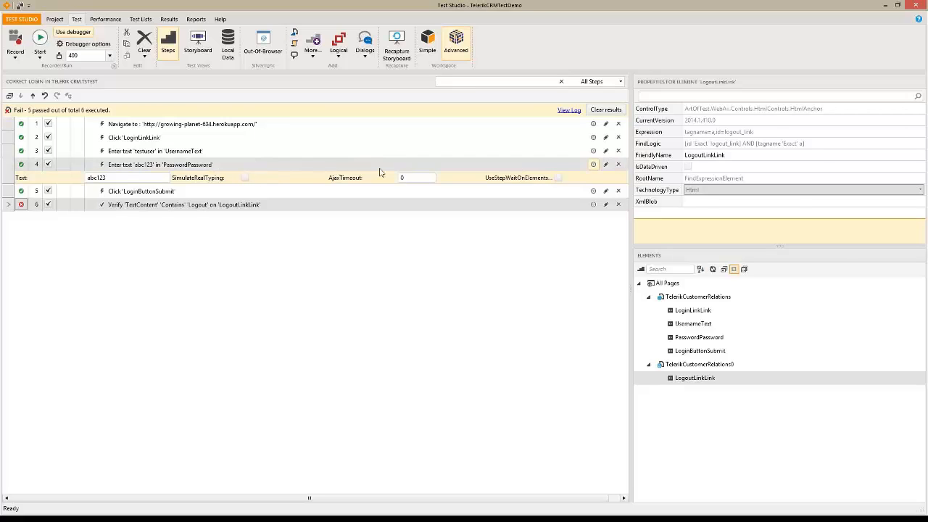
Encrypt step 4's password text and turn on its simulated real typing
click(600, 177)
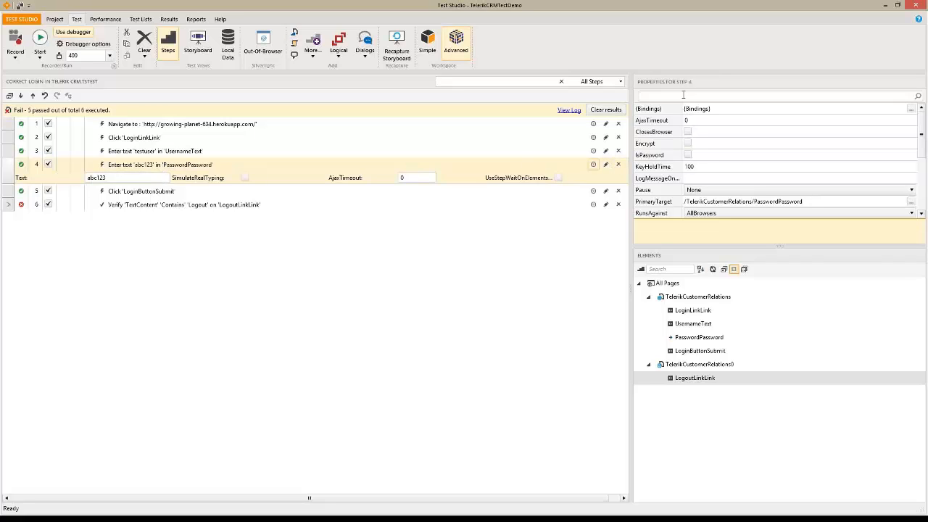
click(690, 144)
click(689, 144)
click(246, 178)
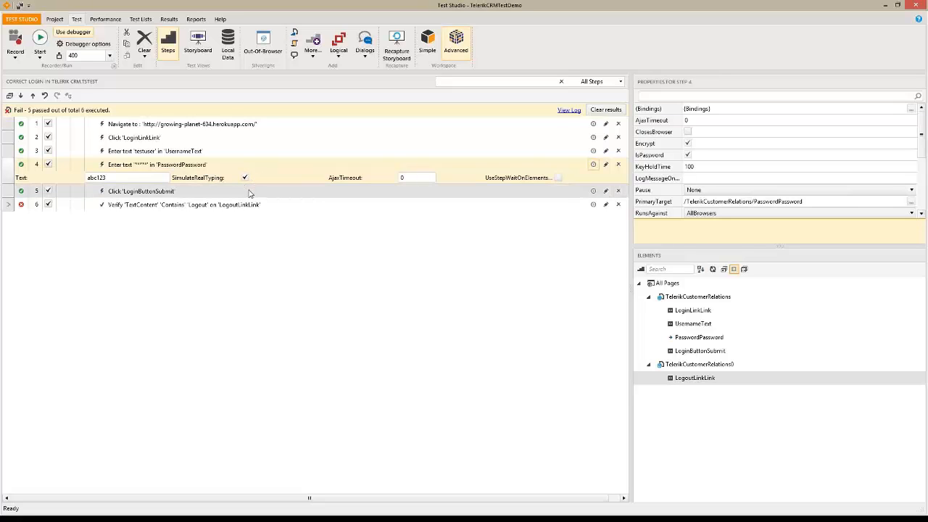
Check step 5's properties, turn step 4's real typing back off, and view the UsernameText step
click(579, 193)
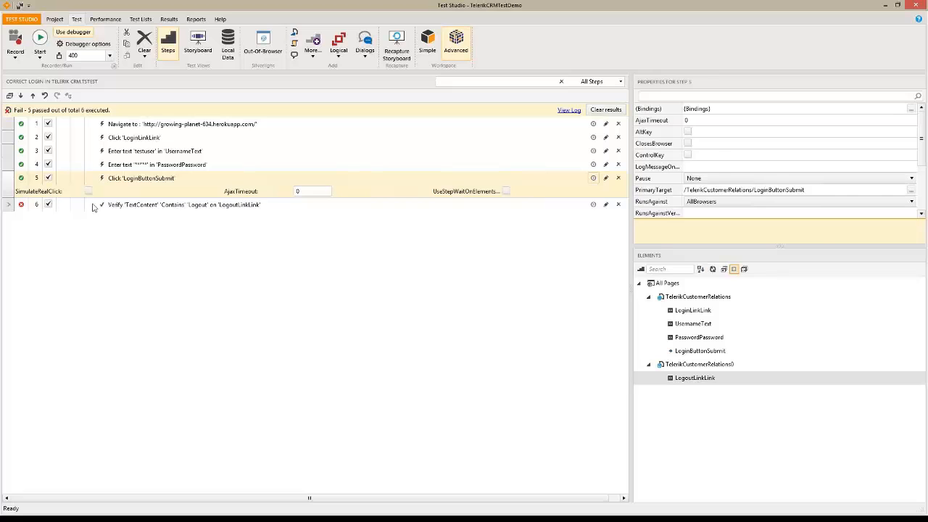
click(593, 164)
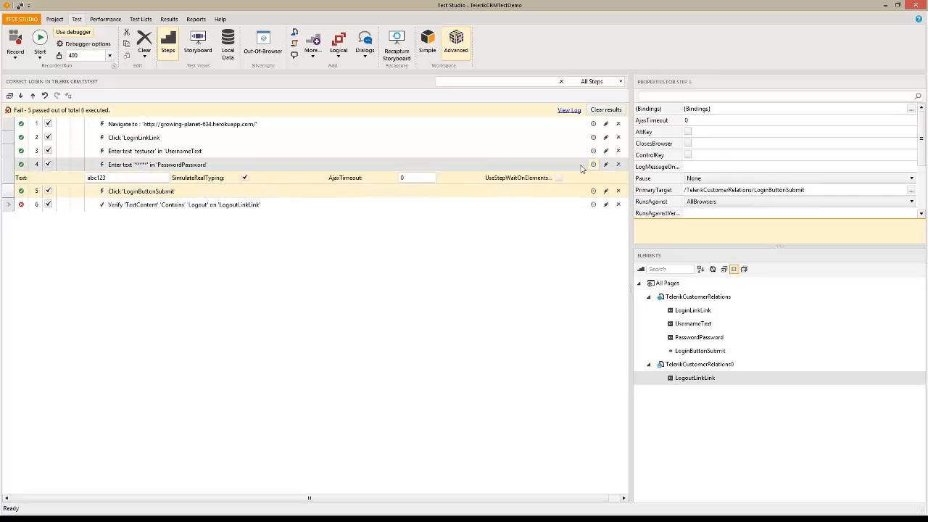
click(245, 178)
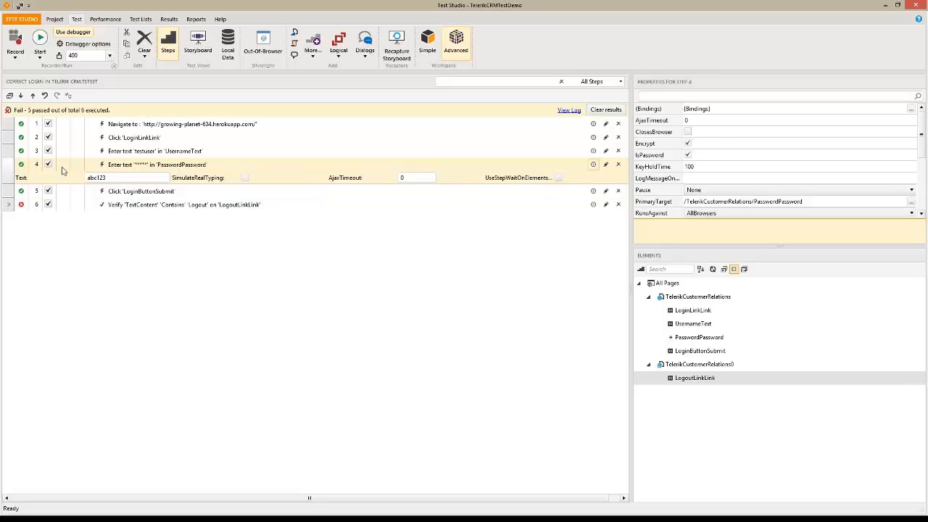
click(165, 153)
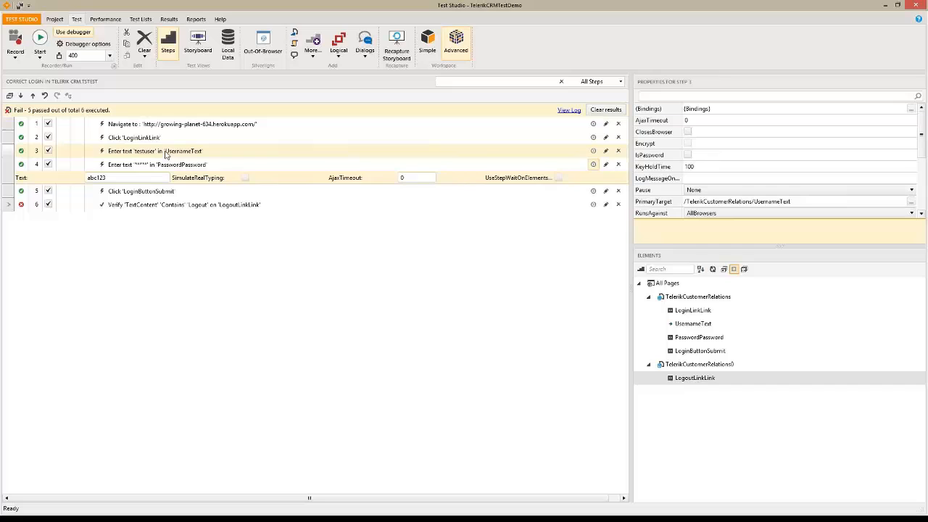
Put a breakpoint on password step 4, save, and run the test in Internet Explorer
click(62, 166)
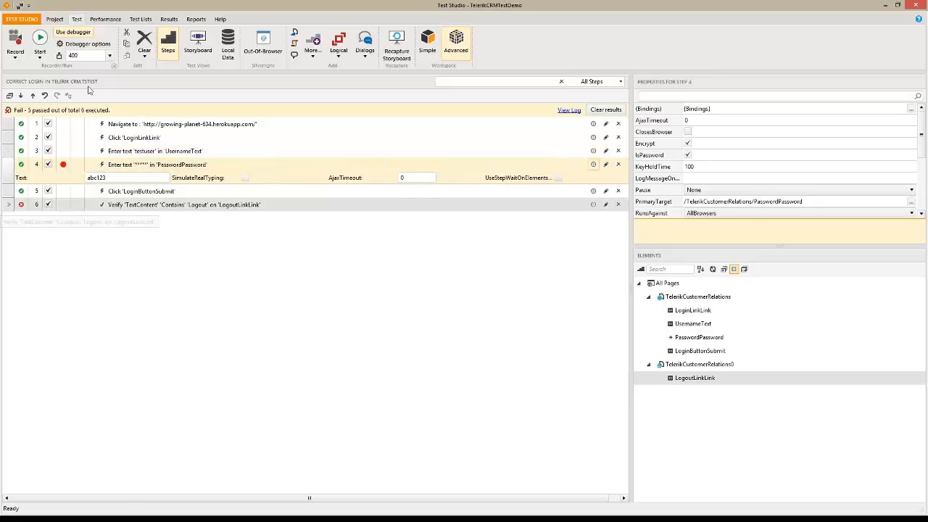
click(40, 42)
click(403, 319)
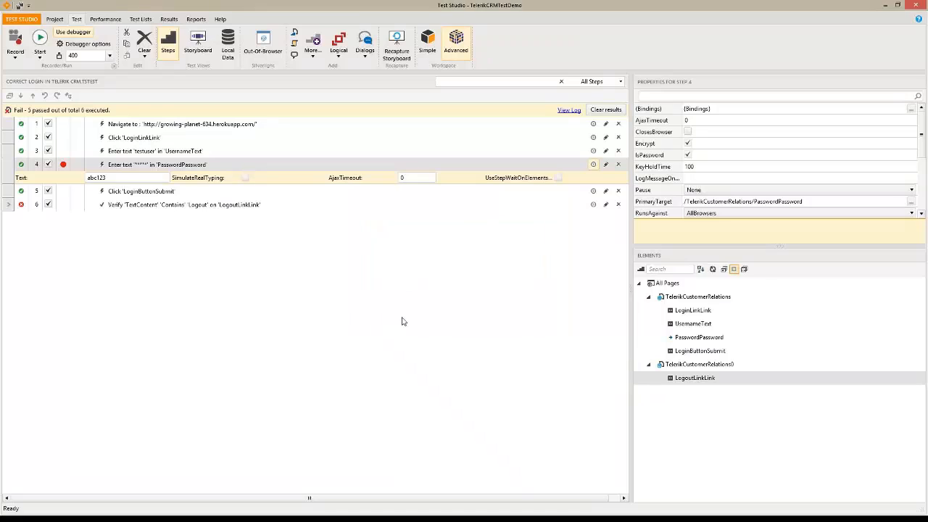
click(380, 218)
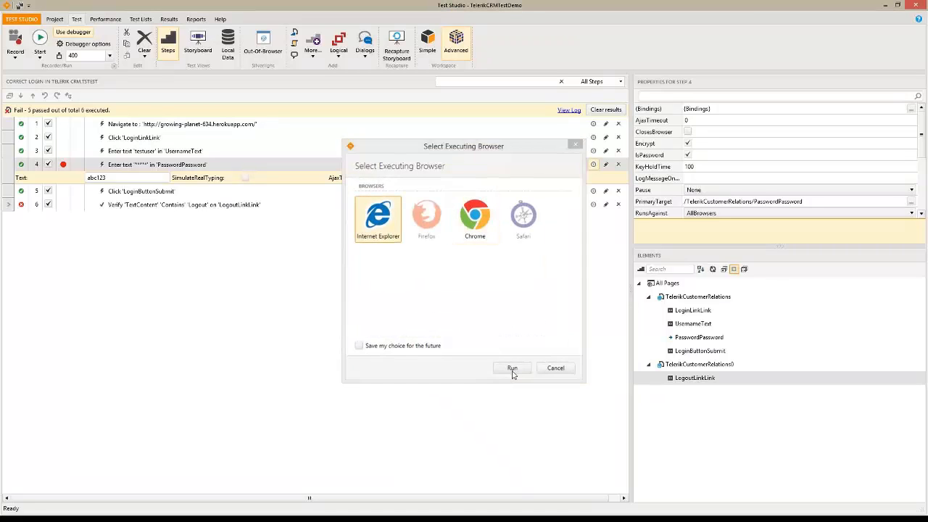
click(512, 368)
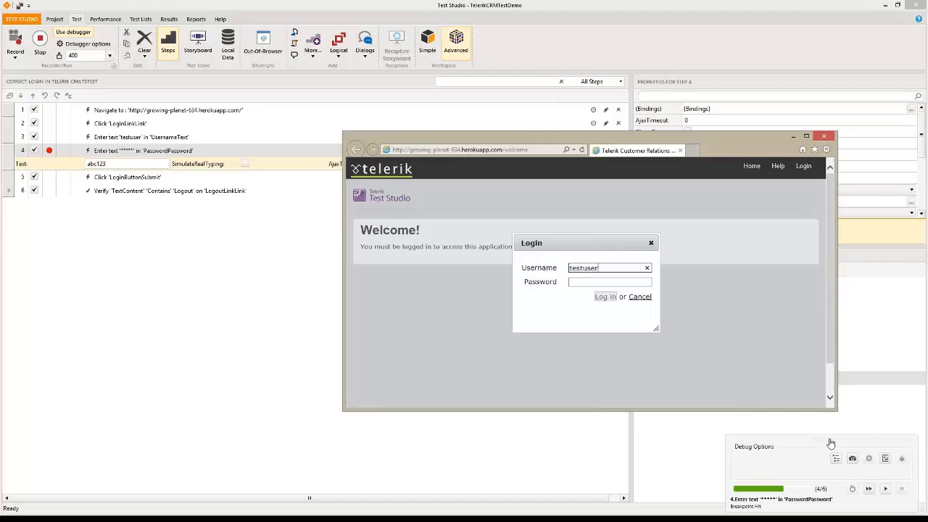
Step through the paused password step, then continue the run to the end
drag(824, 442, 759, 431)
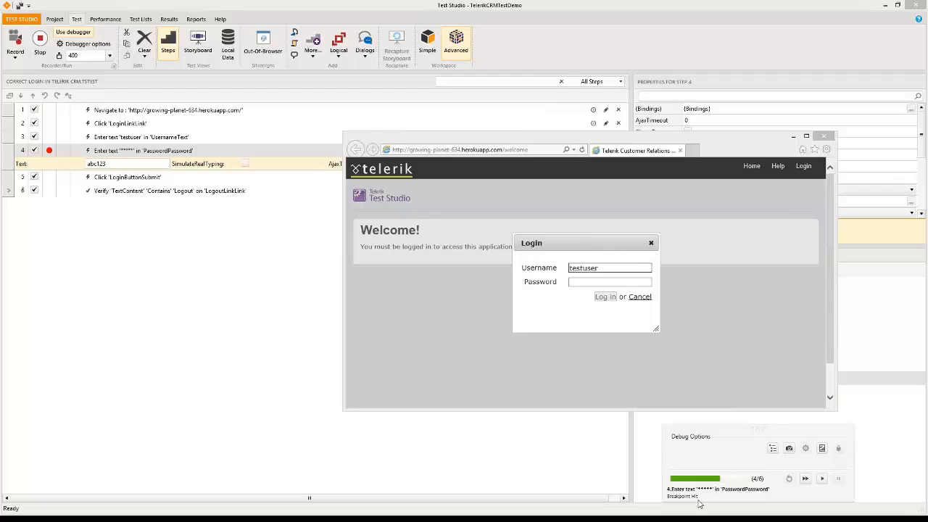
click(805, 479)
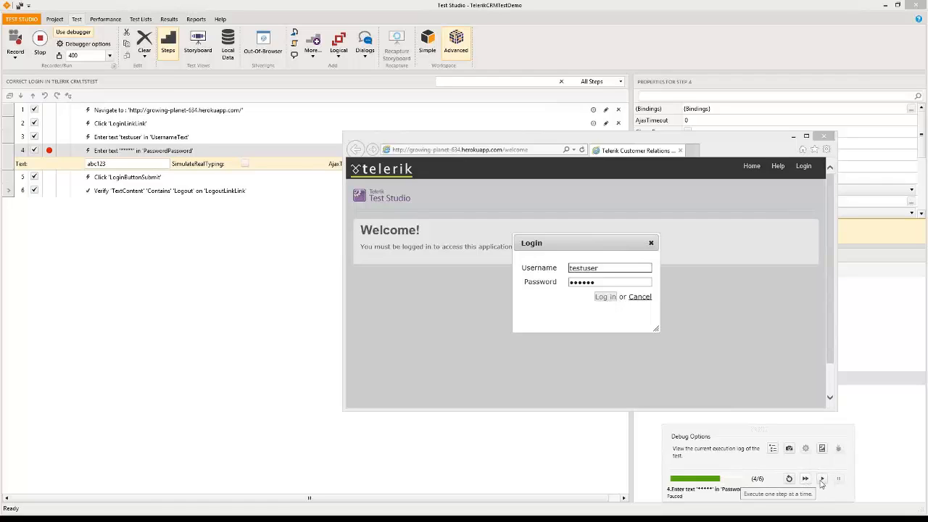
click(824, 137)
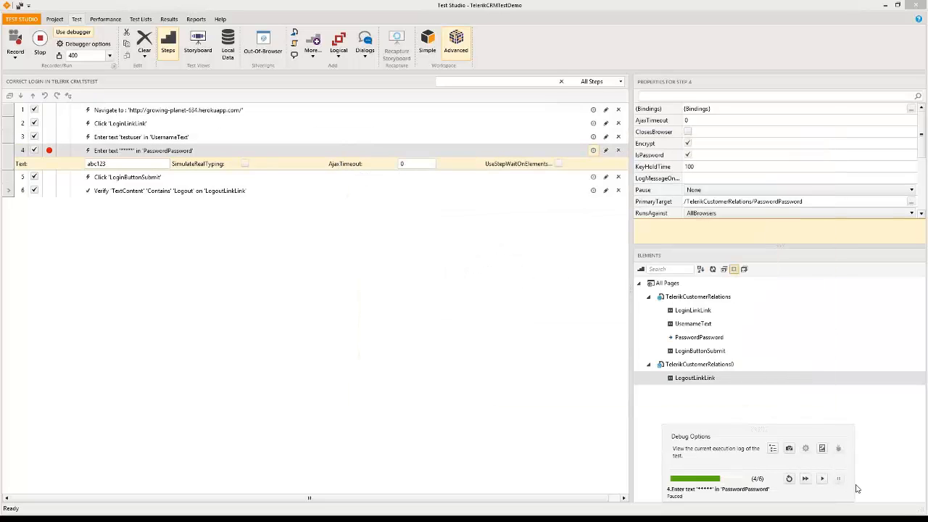
click(822, 480)
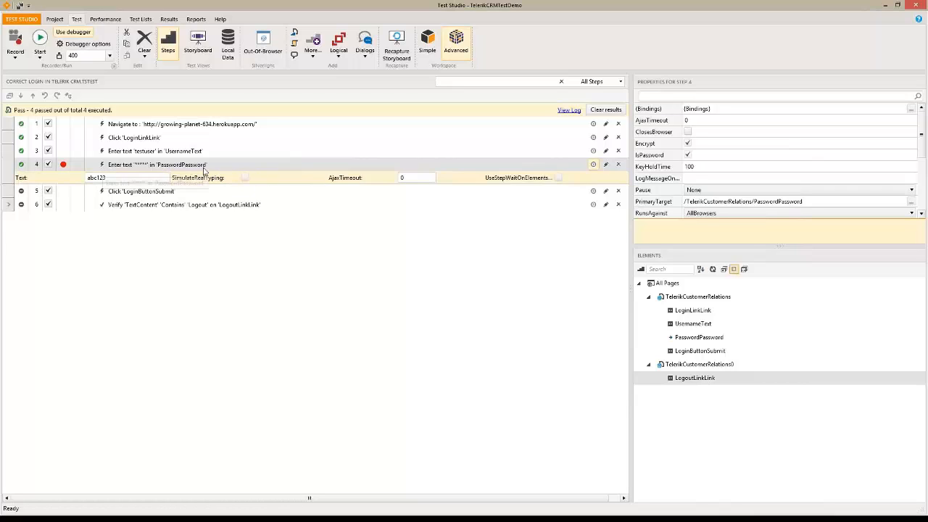
Re-enable SimulateRealTyping on step 4, save the test, and toggle its breakpoint off and back on
click(246, 180)
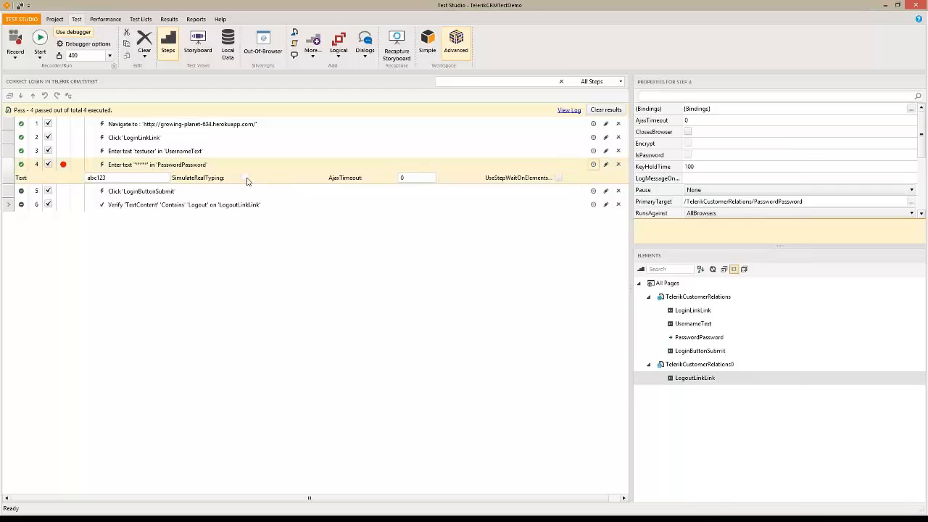
click(246, 179)
click(42, 43)
click(400, 316)
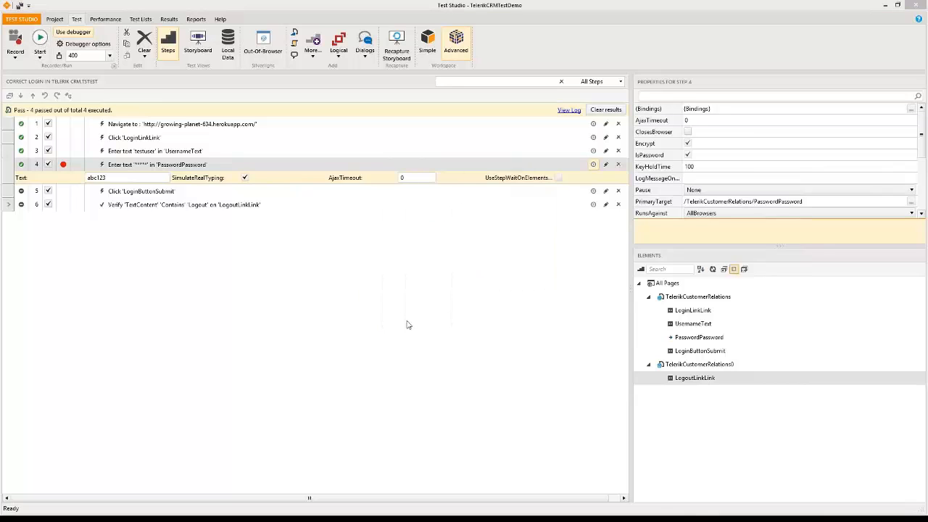
click(557, 367)
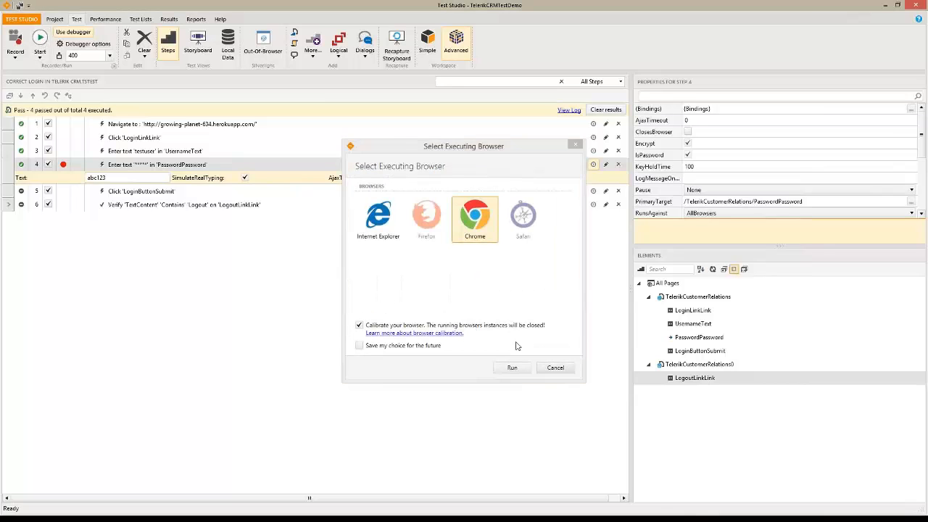
click(64, 165)
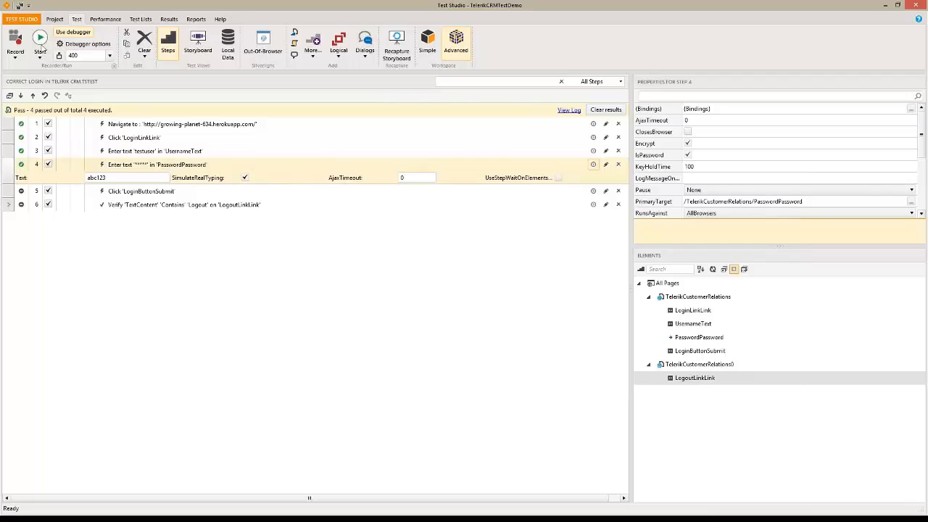
click(64, 165)
Debug-run the test in Internet Explorer past the step 4 breakpoint to a 6/6 pass, then close the console
click(44, 43)
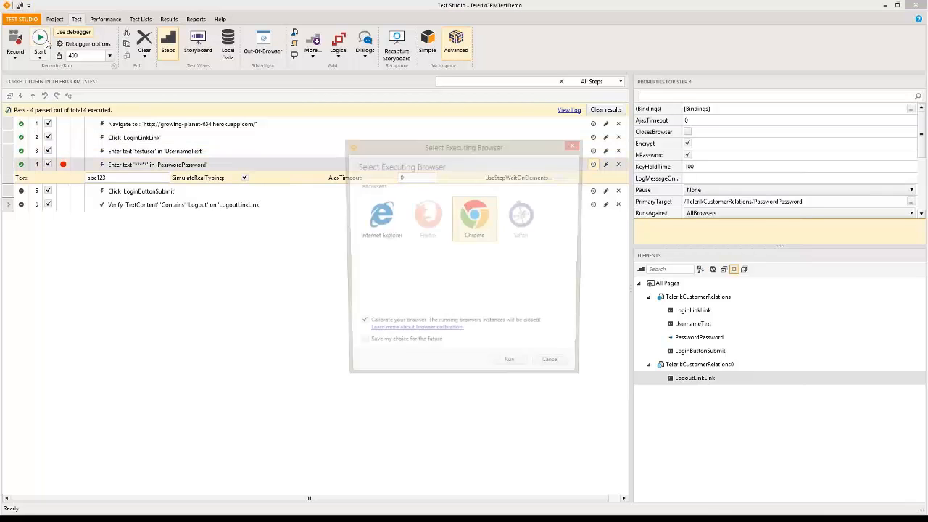
click(382, 238)
click(524, 368)
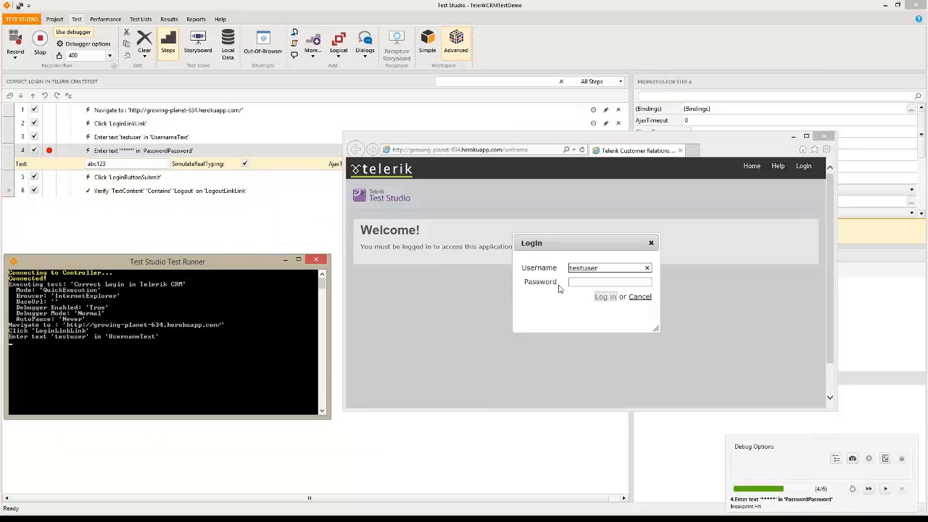
click(869, 491)
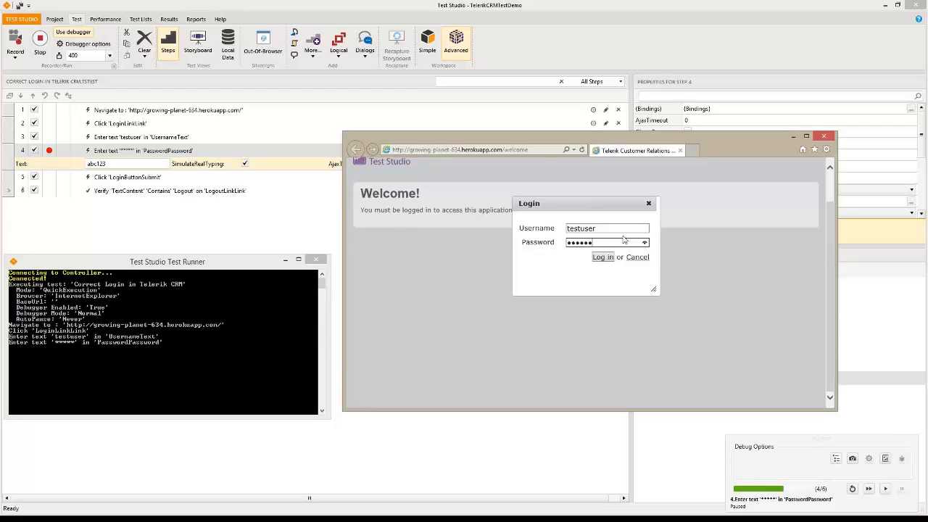
click(885, 489)
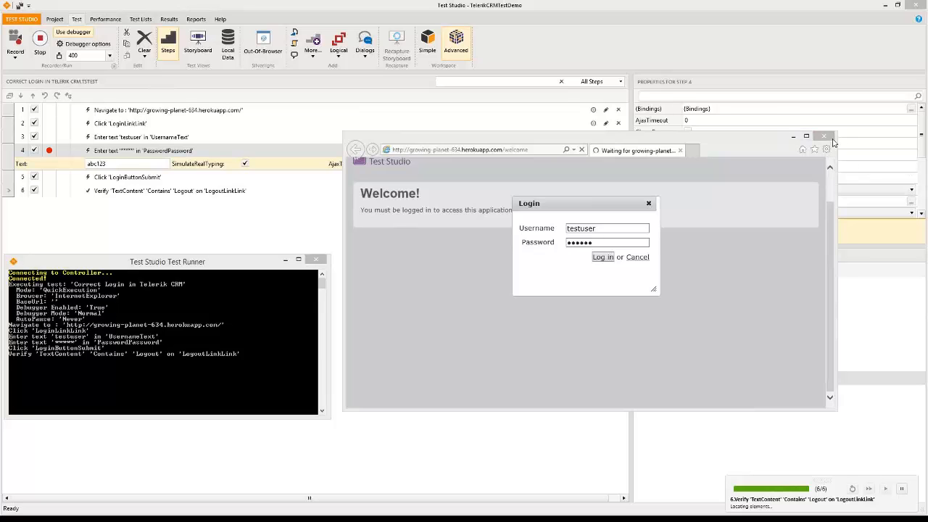
click(315, 259)
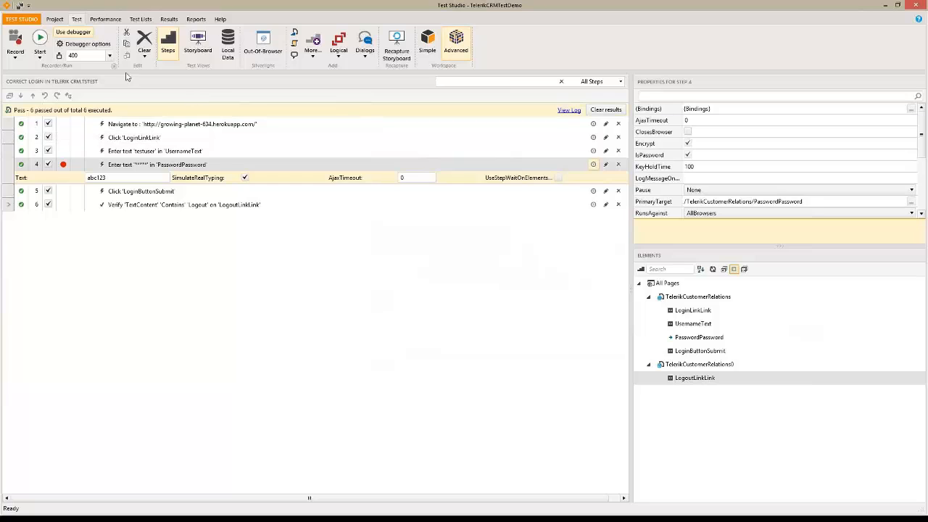
Export the Correct Login storyboard to the C:\TestDemo folder
click(198, 46)
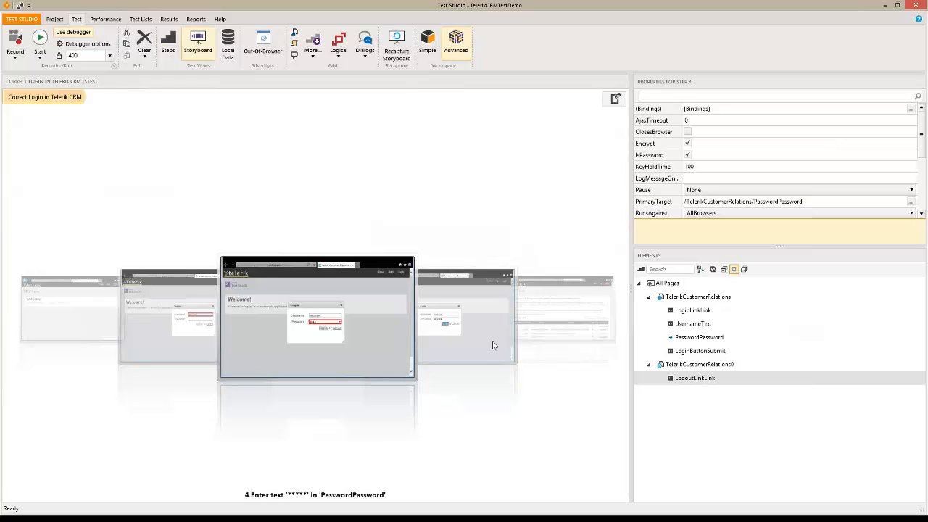
click(134, 339)
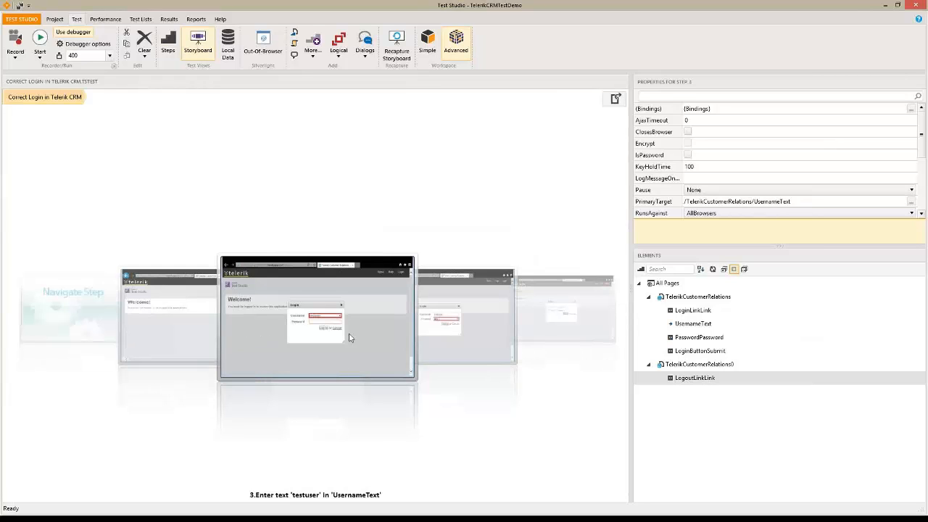
click(615, 100)
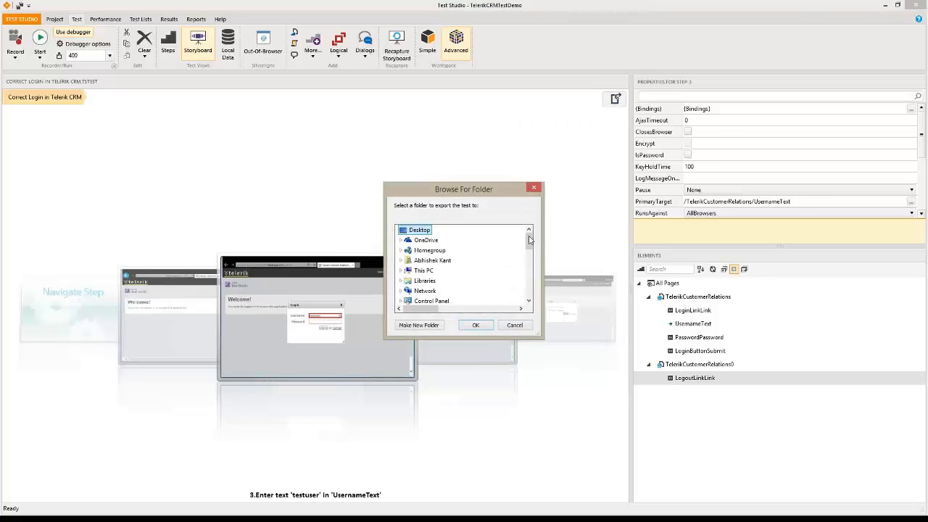
mouse_move(529, 239)
mouse_down()
mouse_move(534, 304)
mouse_move(536, 228)
mouse_up()
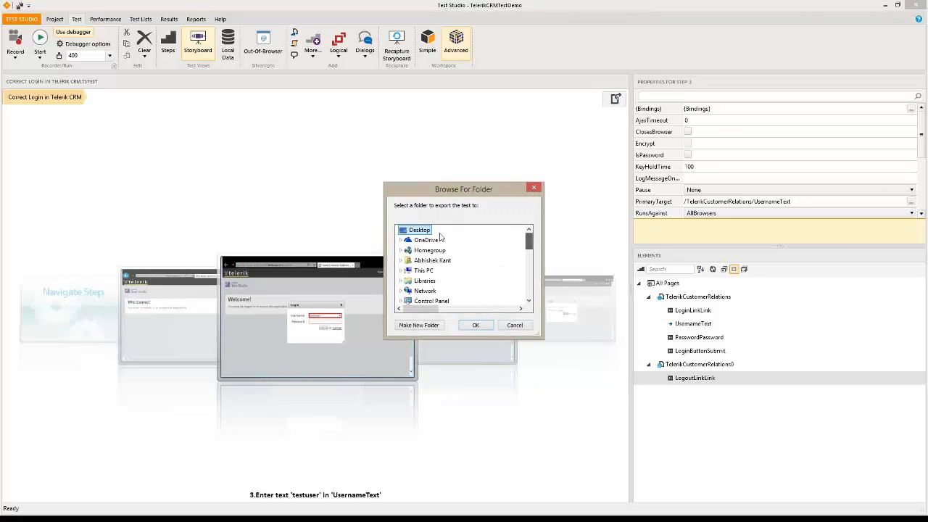
click(402, 271)
click(406, 303)
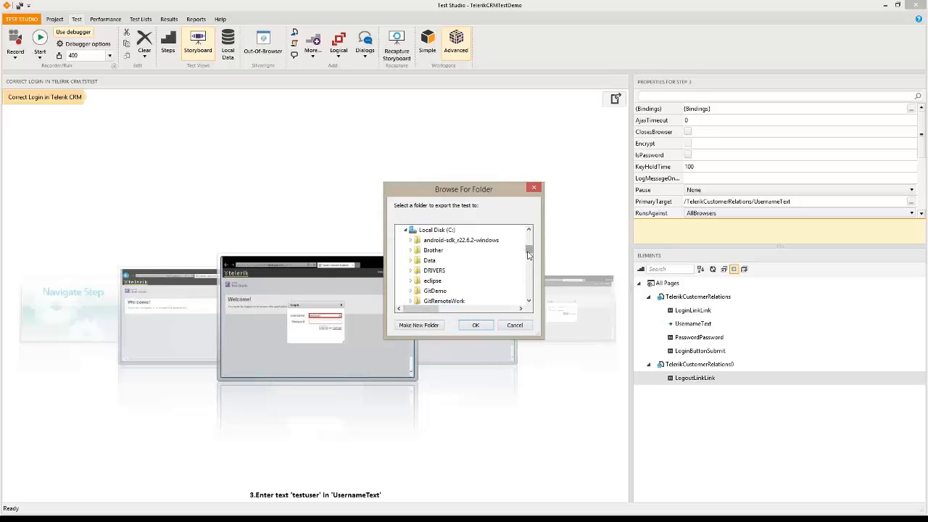
drag(528, 254, 524, 269)
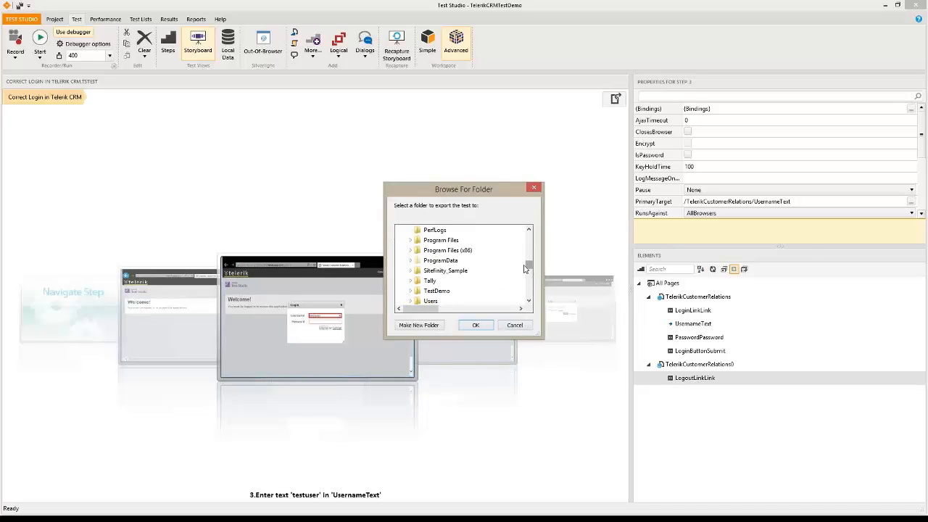
click(439, 291)
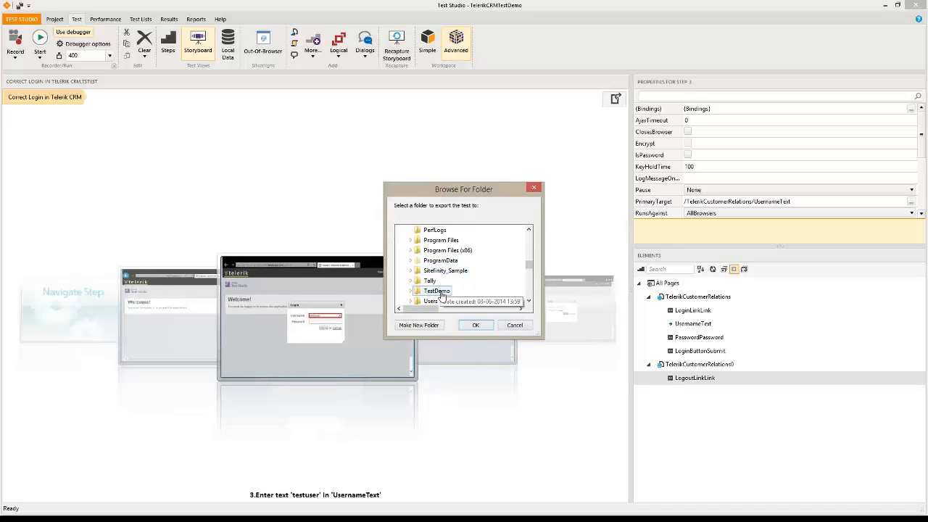
click(476, 326)
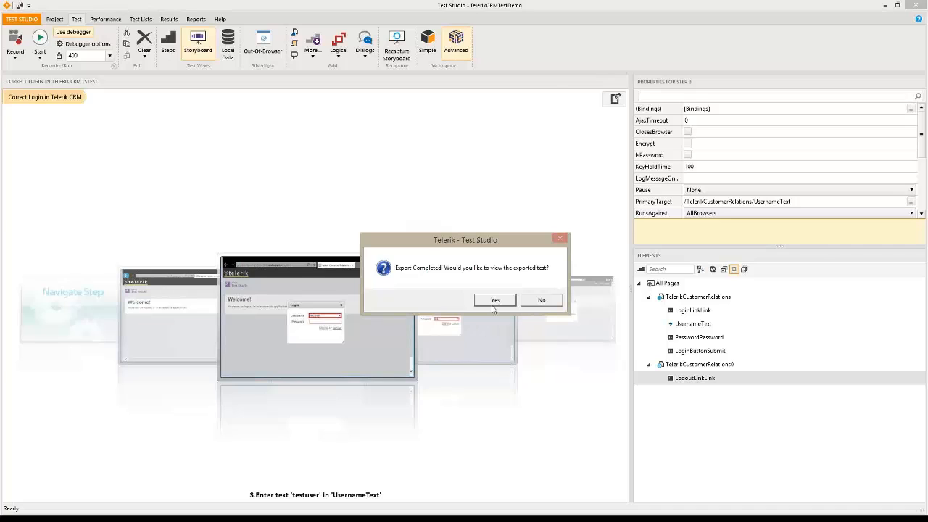
View CorrectLoginInTelerikCRM.html in Chrome, scroll through its six steps, and select its address
click(495, 299)
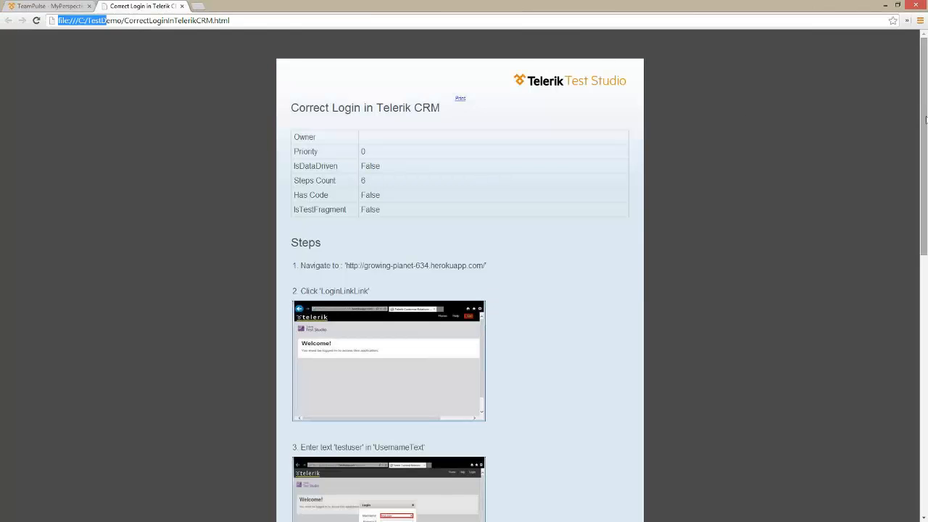
drag(925, 120, 925, 186)
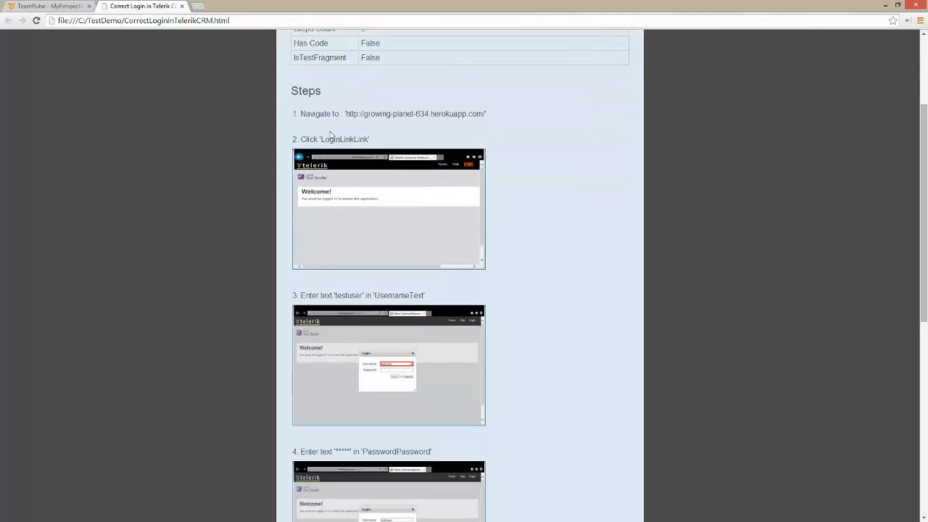
scroll(575, 240, down, 6)
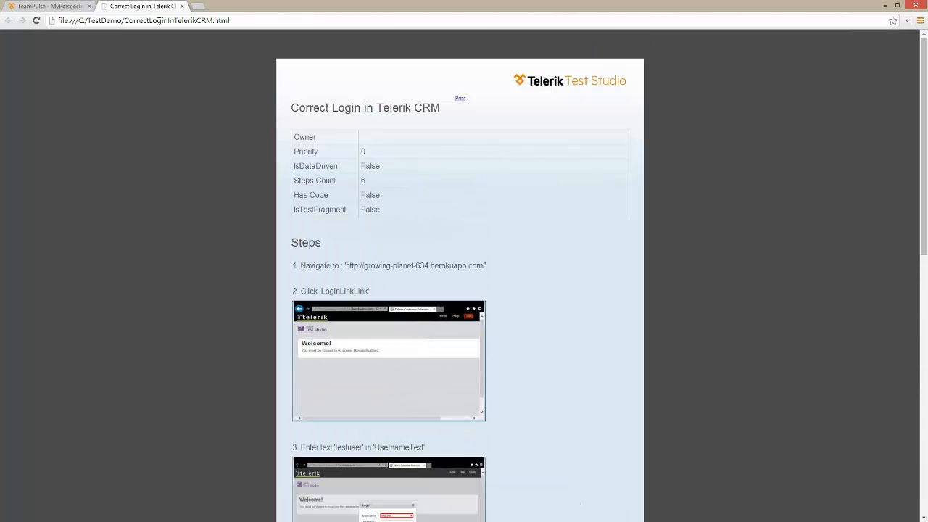
click(231, 20)
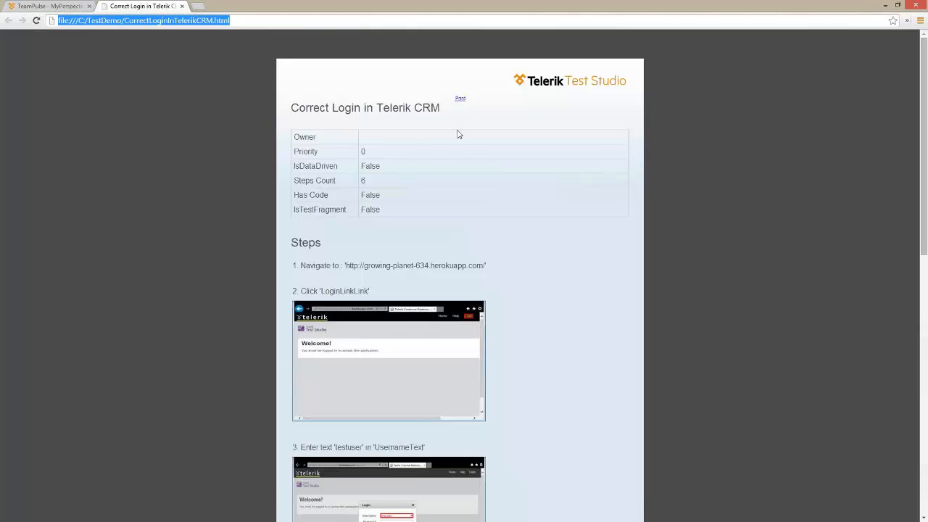
Close the report tab and return to the Correct Login storyboard in Test Studio
click(182, 6)
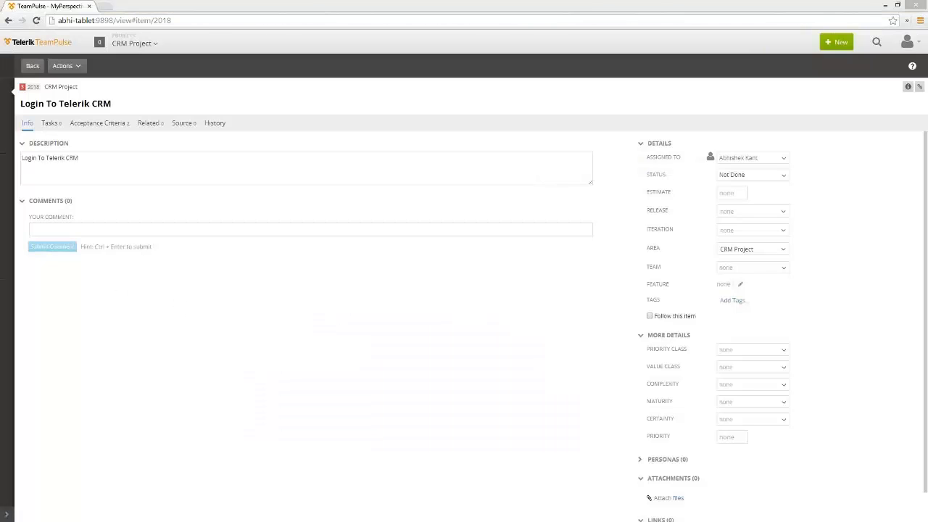
key(alt+Tab)
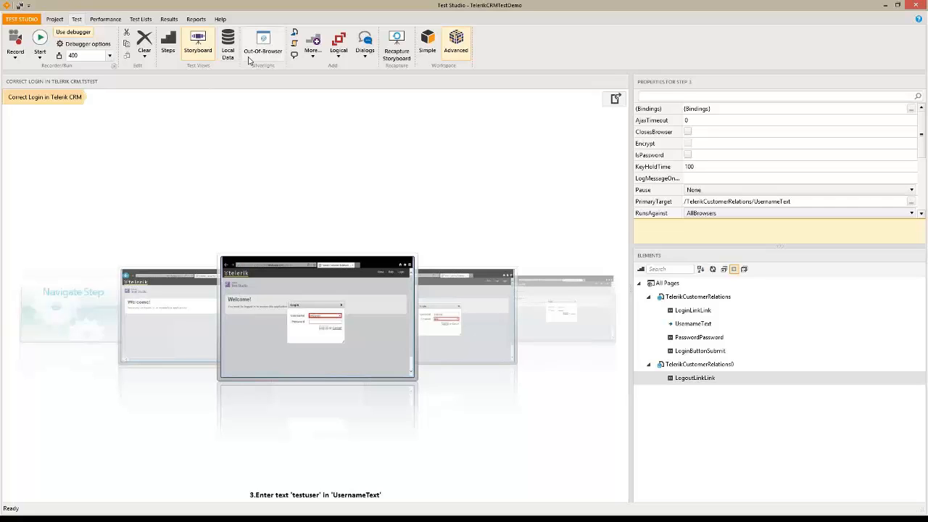
click(88, 45)
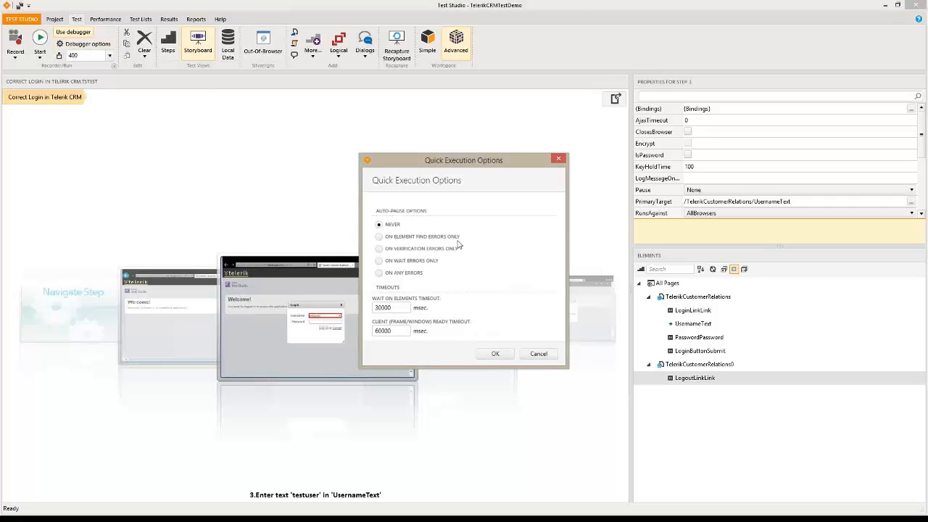
drag(464, 161, 366, 107)
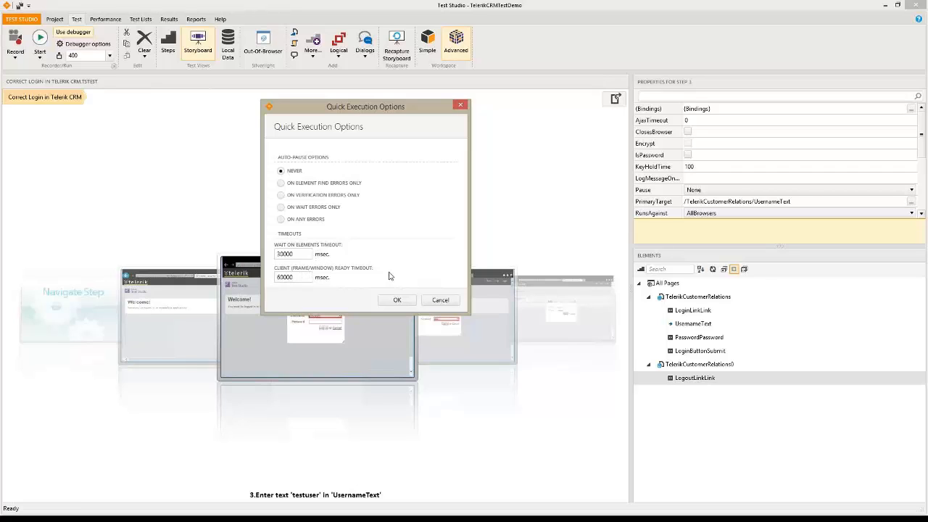
click(439, 300)
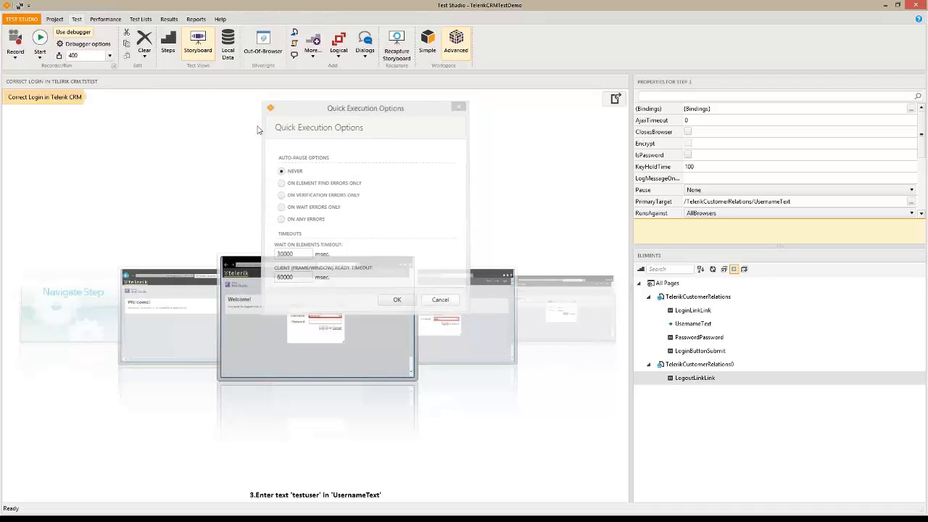
click(109, 57)
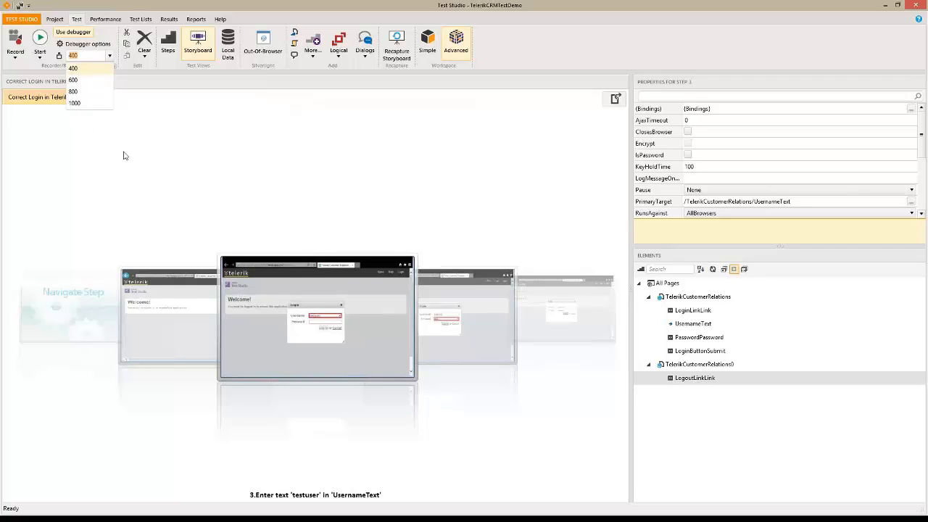
click(92, 70)
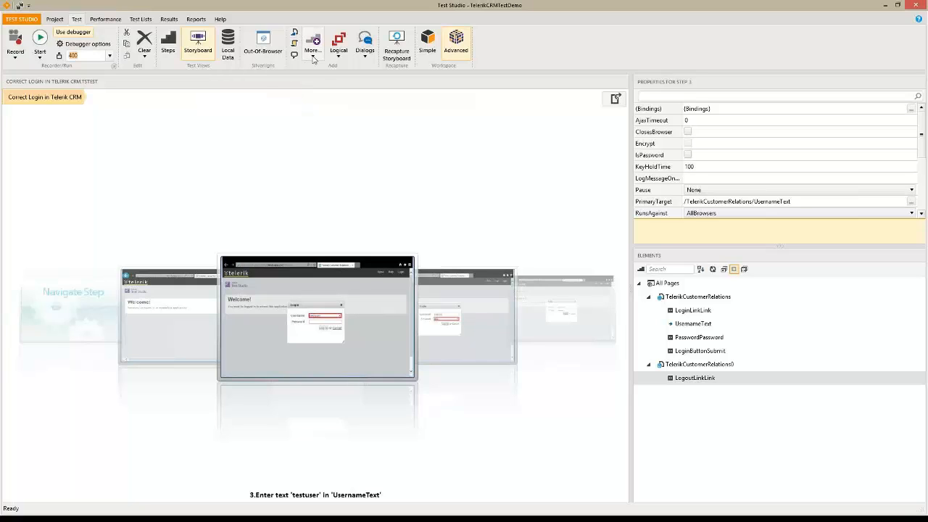
Open Correct Login in Telerik CRM from the Project tab in Steps view and select step 4
click(312, 52)
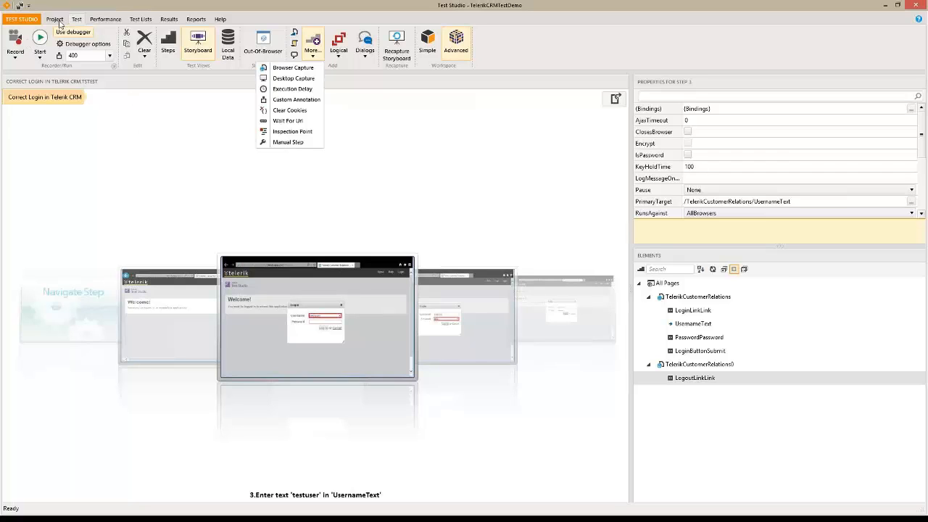
click(57, 20)
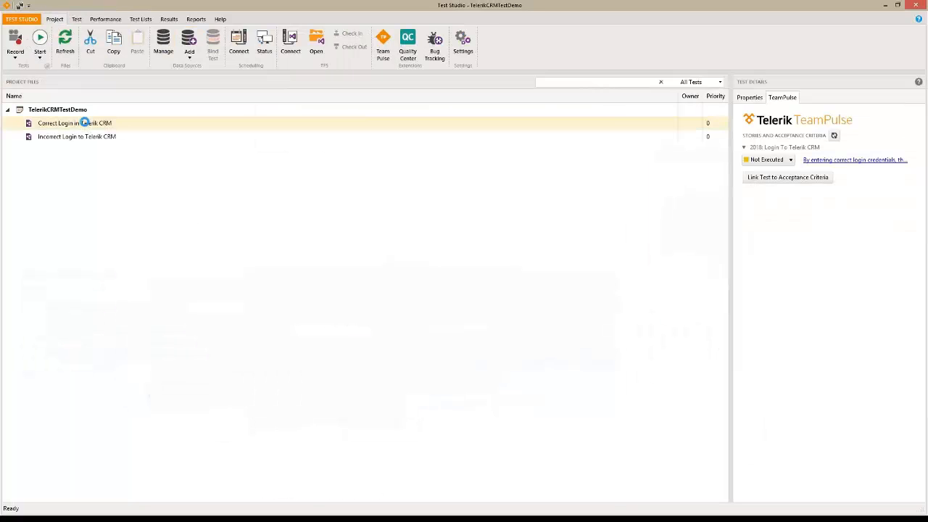
double_click(85, 124)
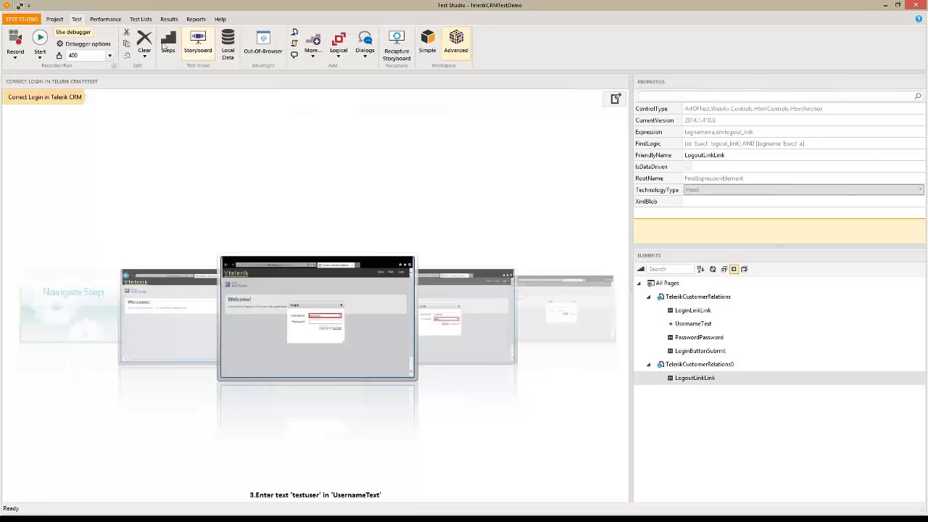
click(164, 44)
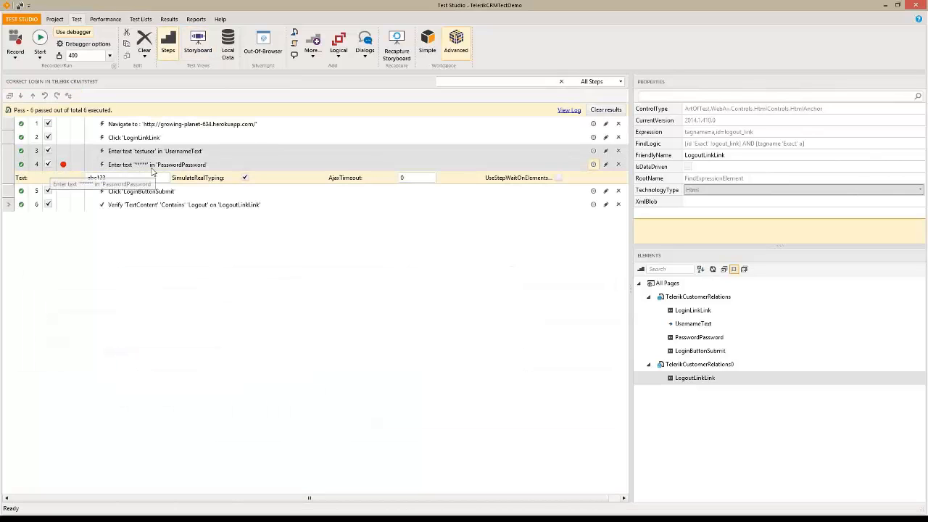
click(64, 165)
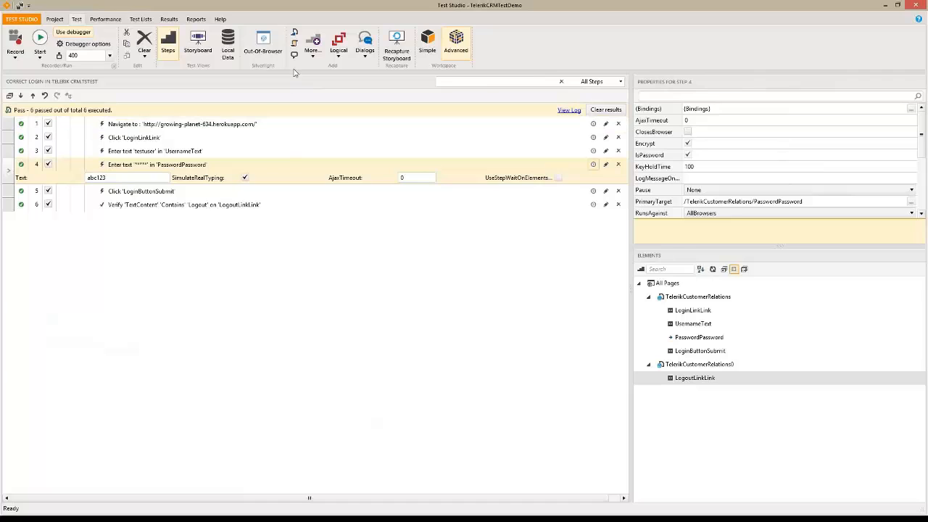
Insert a Custom Annotation step as step 5, after the password step
click(312, 51)
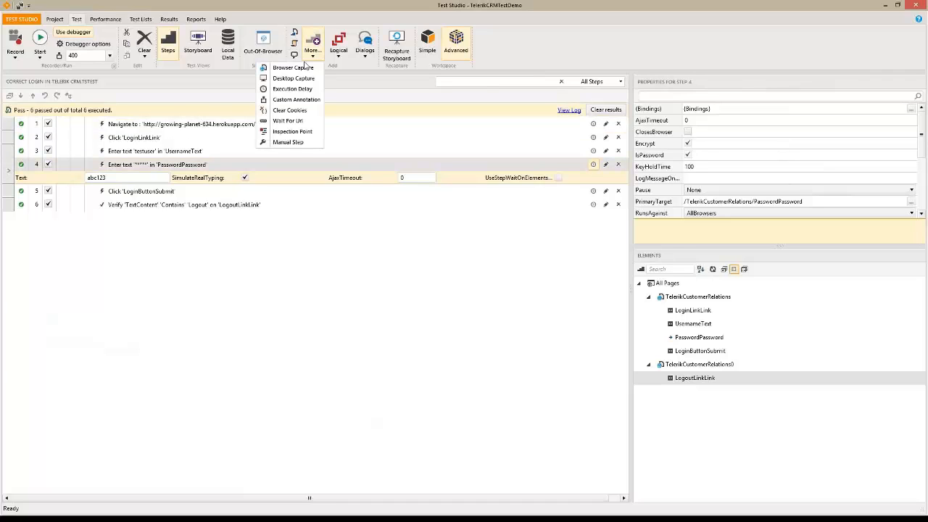
click(295, 101)
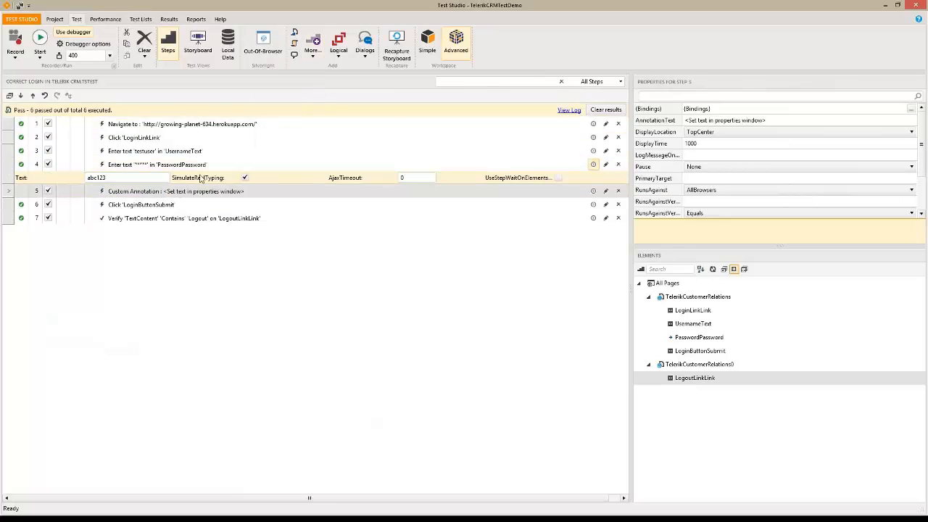
click(200, 193)
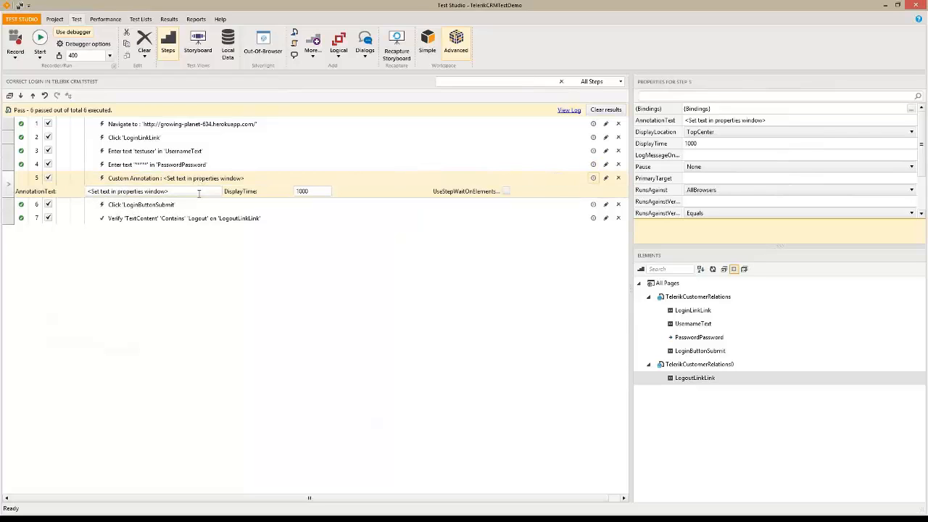
Set its annotation text to 'Login Button is enabled using JavaScript - KeyPress'
drag(198, 193, 51, 191)
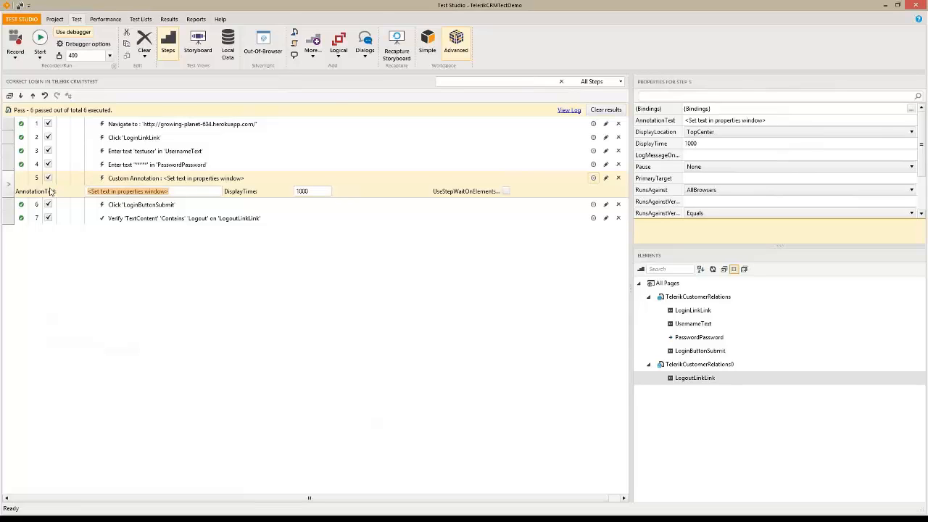
text(Login Button i)
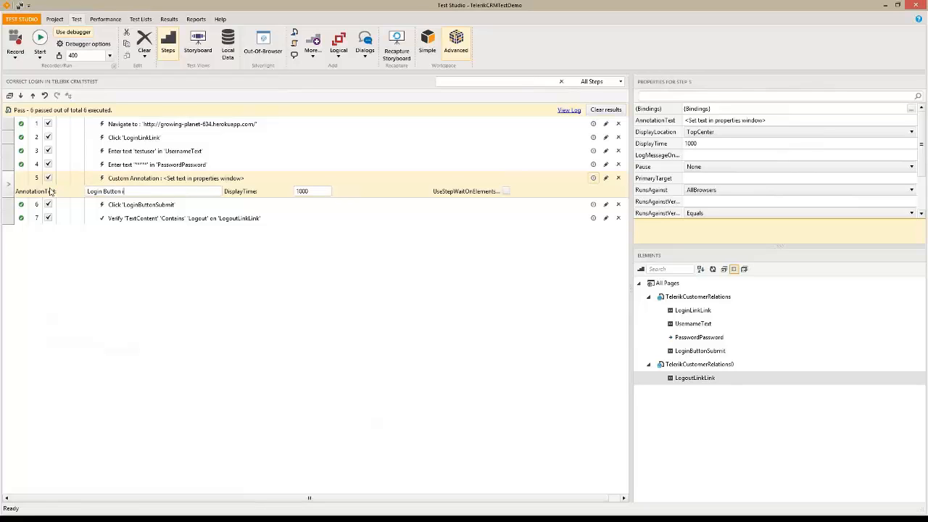
text(s enabled using JavaScript - KeyPress)
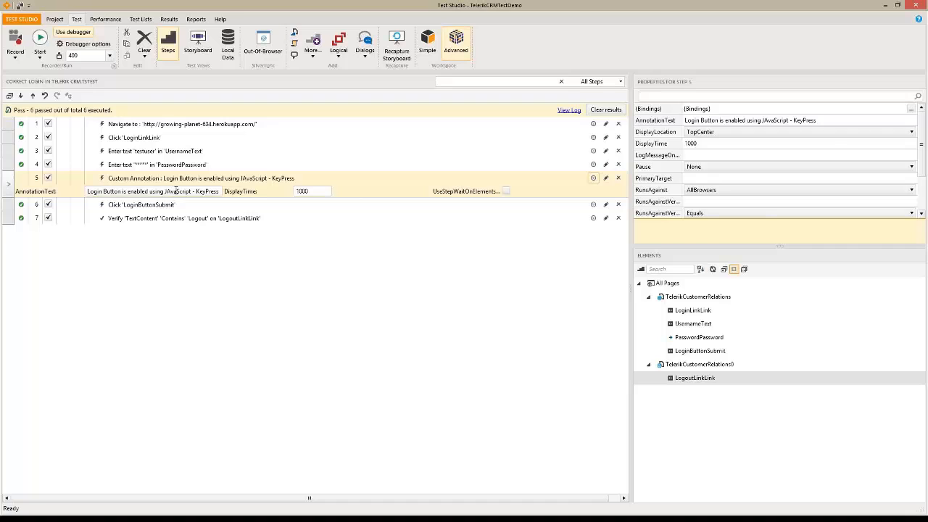
click(173, 192)
key(BackSpace)
text(a)
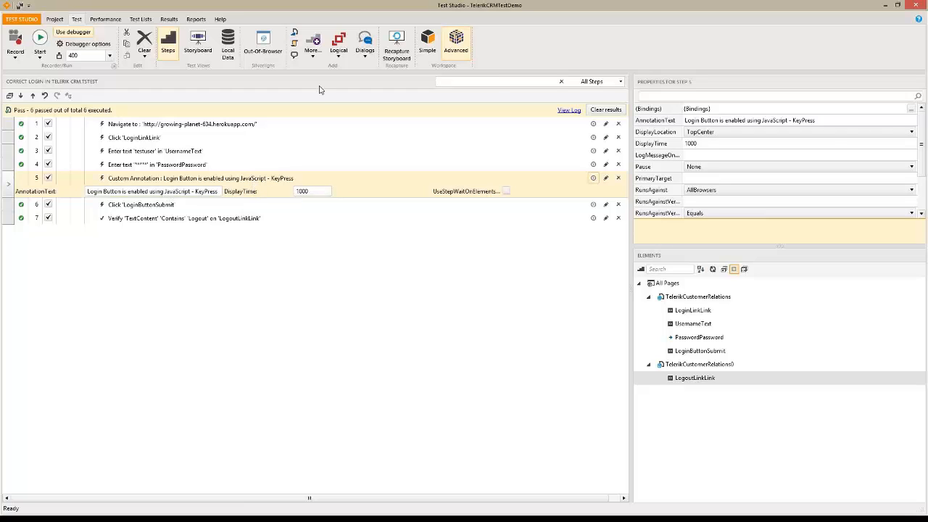
click(317, 61)
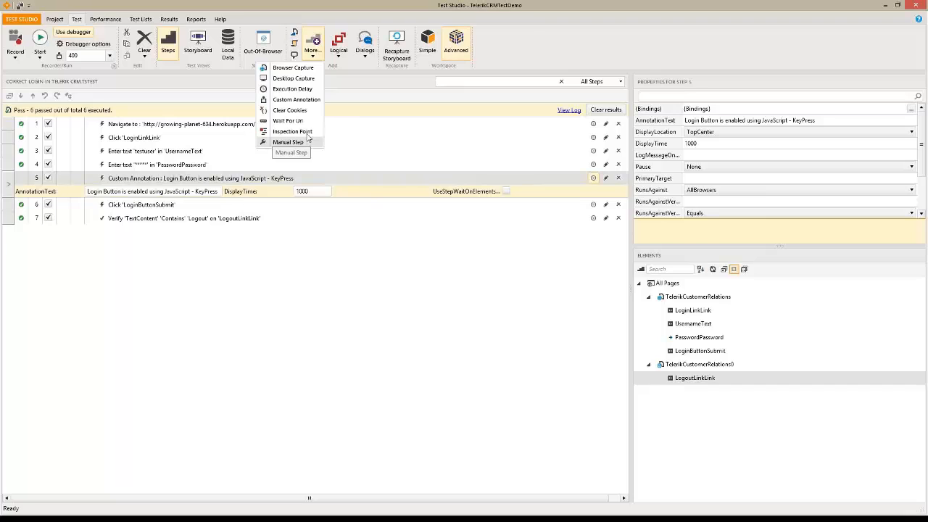
click(339, 55)
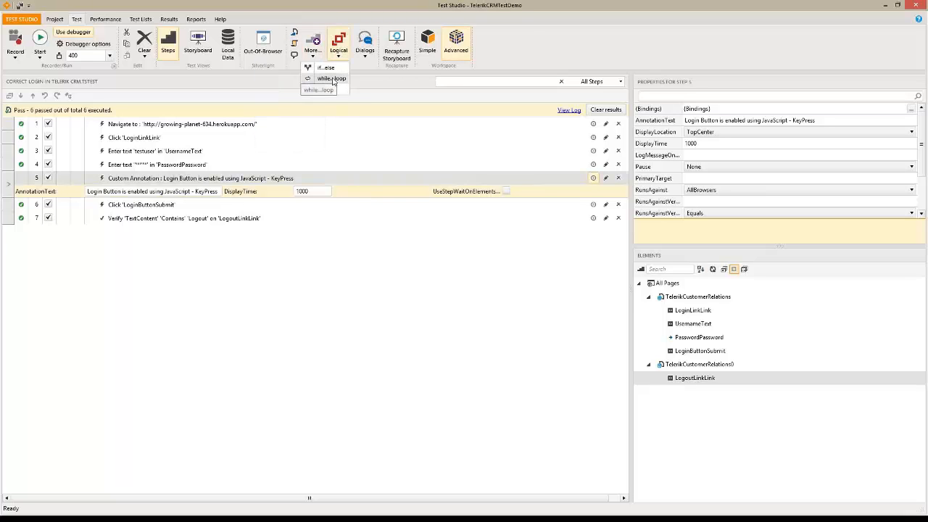
click(365, 56)
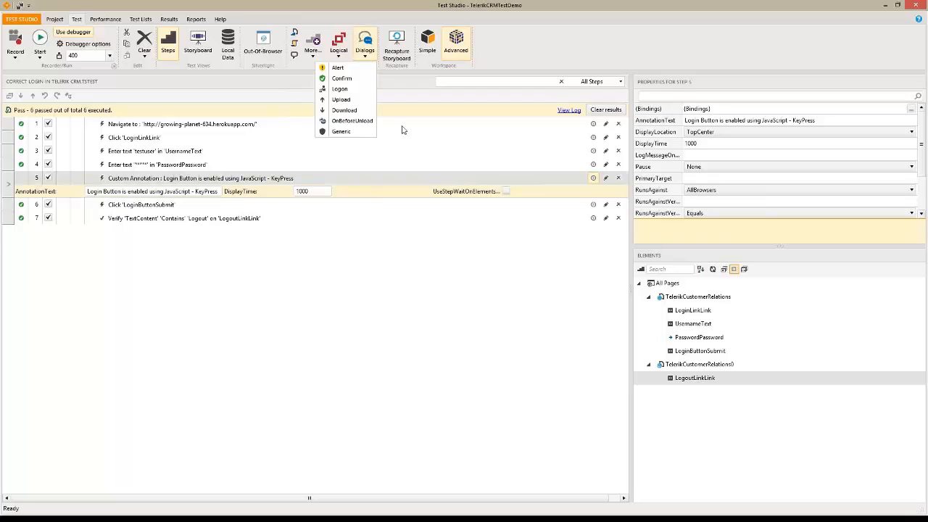
click(354, 319)
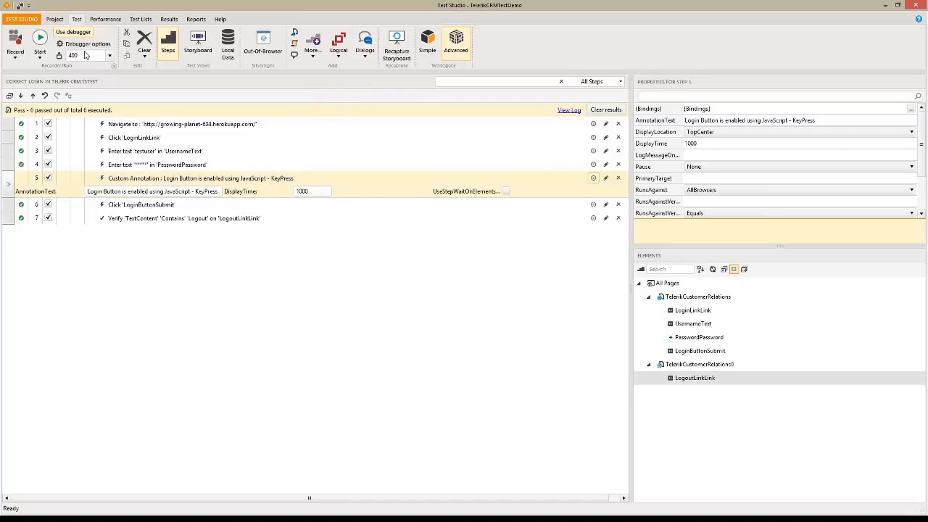
Select Correct Login in Telerik CRM under TelerikCRMTestDemo and change its criterion from Not Executed to Pass
click(55, 19)
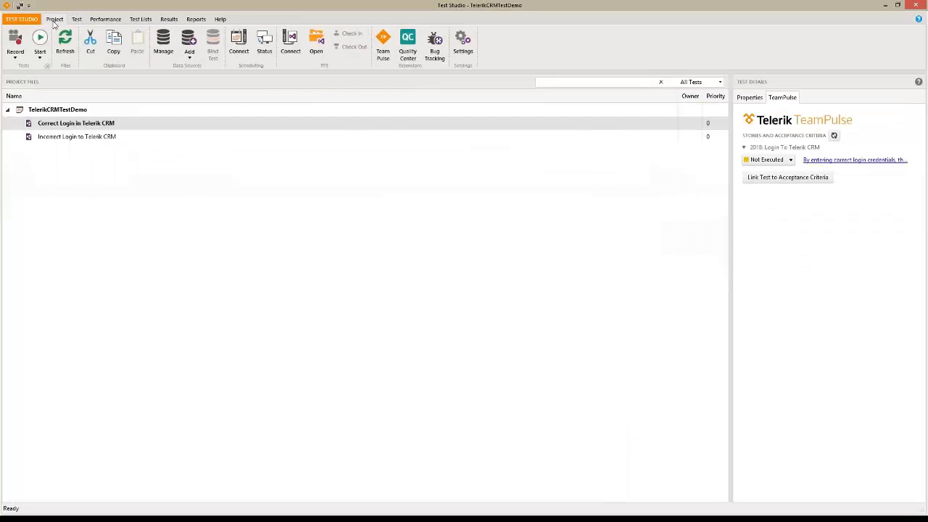
click(66, 110)
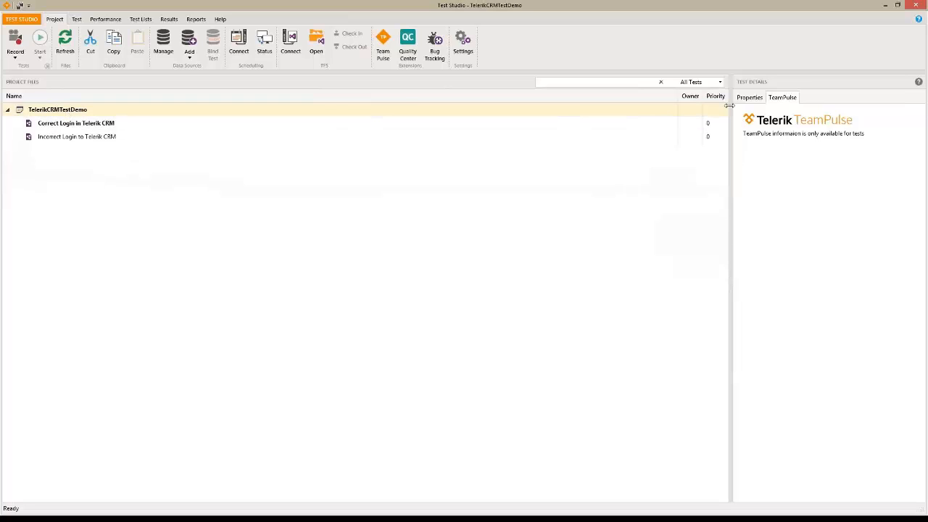
click(87, 125)
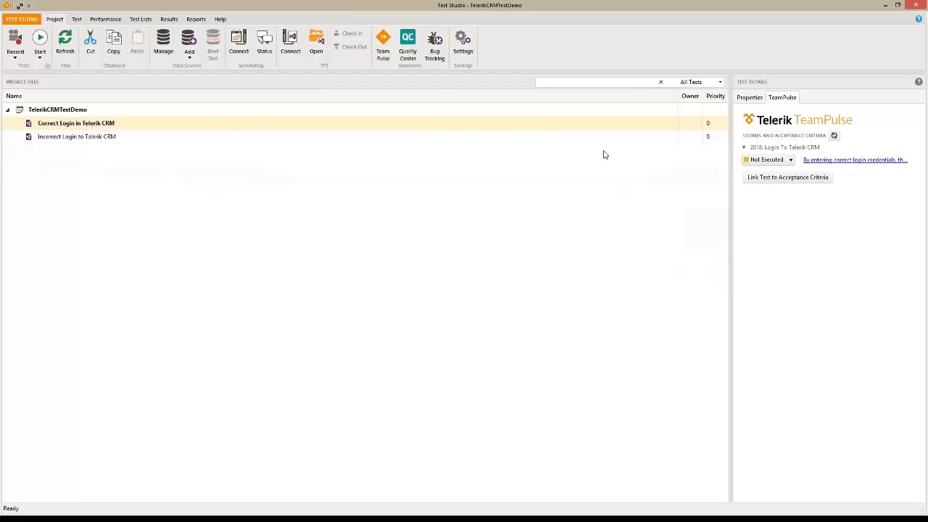
click(791, 160)
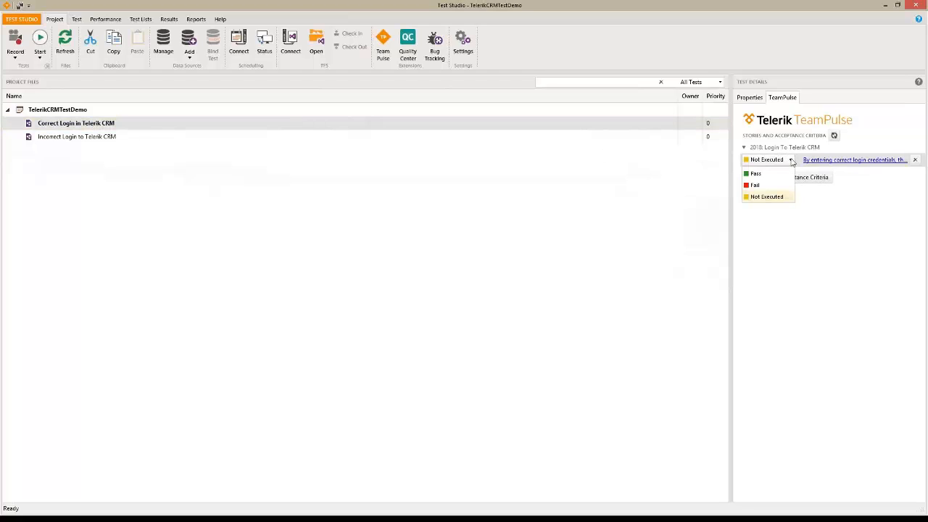
click(756, 174)
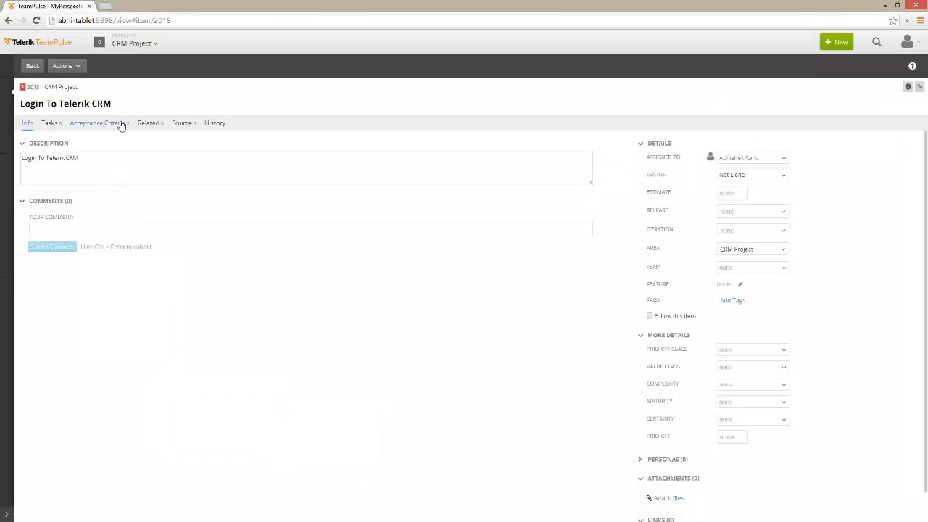
Confirm story 2018's correct-login acceptance criterion reads Pass after a reload, then return to My Perspective
click(122, 125)
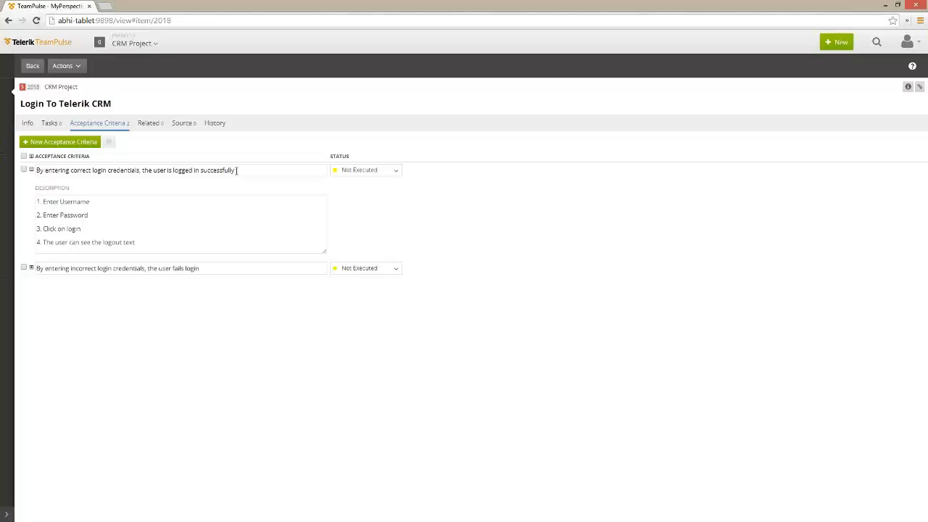
click(31, 169)
click(37, 21)
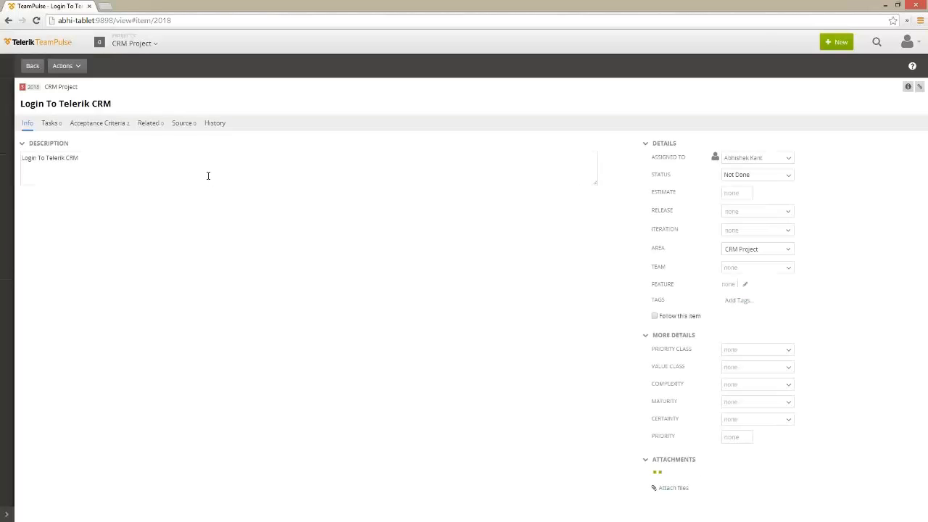
click(99, 126)
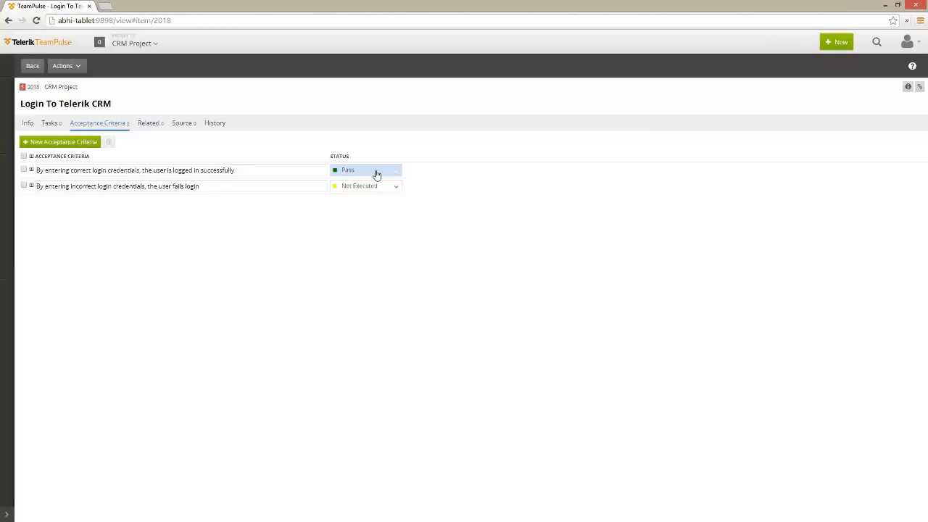
click(32, 66)
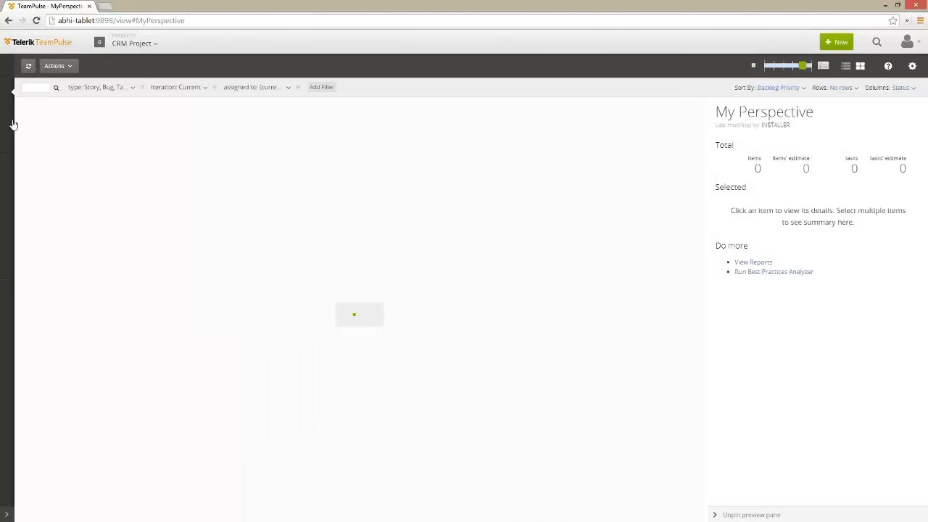
Go to the Plan backlog and open item 2019, the failed Logout verification bug
mouse_move(6, 125)
click(32, 68)
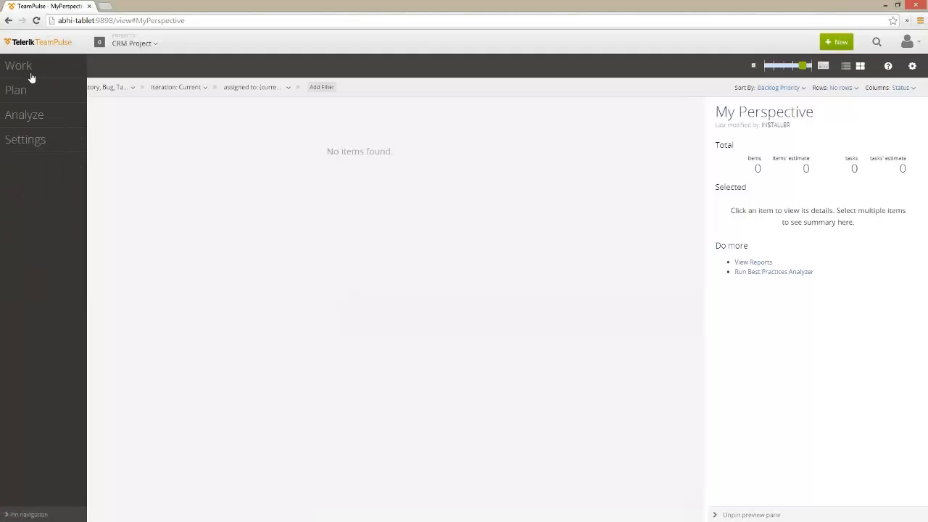
click(24, 92)
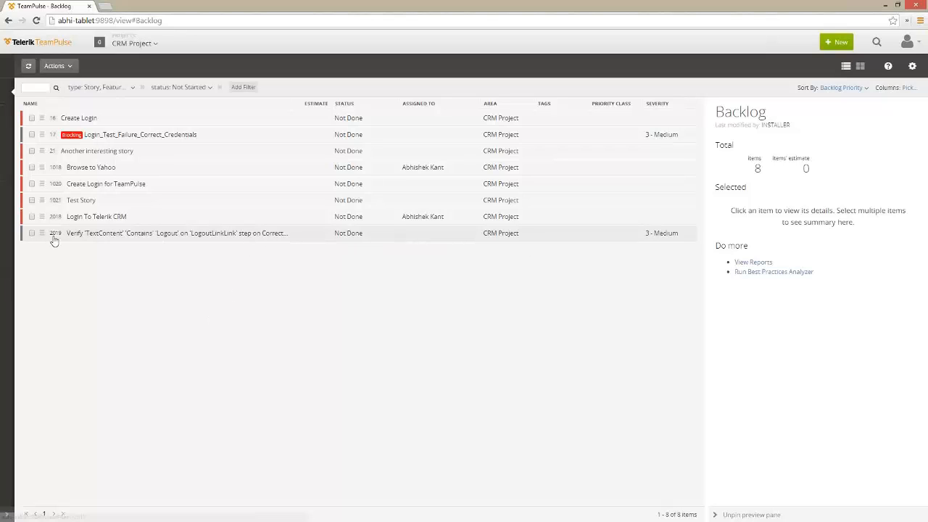
double_click(142, 237)
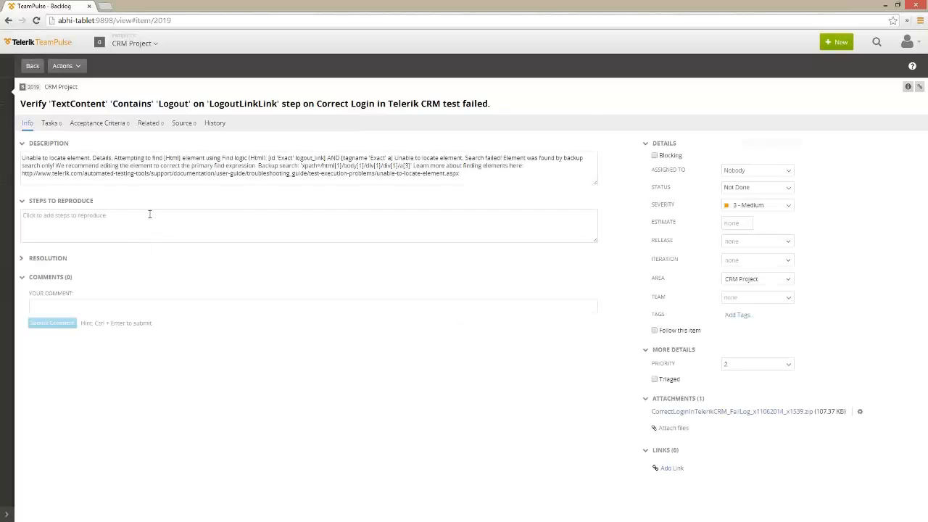
Select the 'Unable to locate element' failure description text of bug 2019
drag(49, 158, 509, 192)
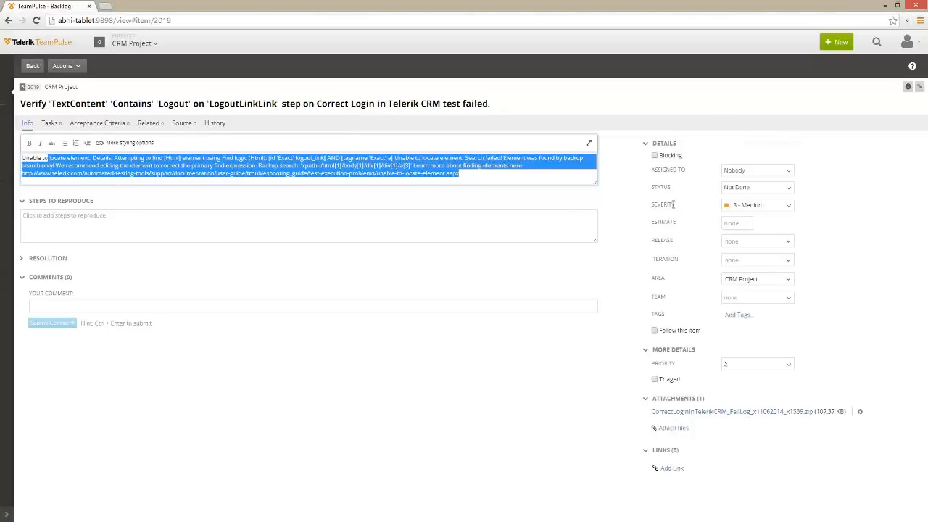
Mark bug 2019 Blocking, assign it to the team member, and set priority 1, keeping status Not Done
click(655, 156)
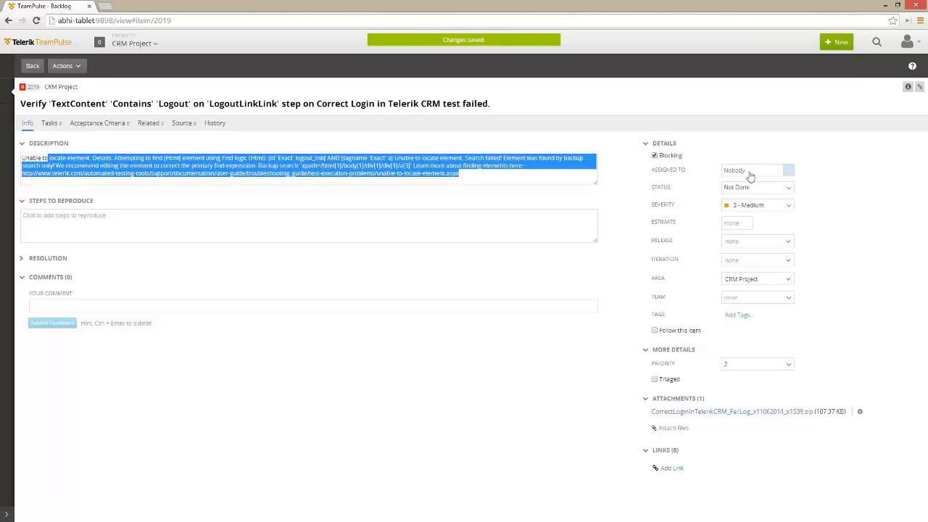
click(786, 173)
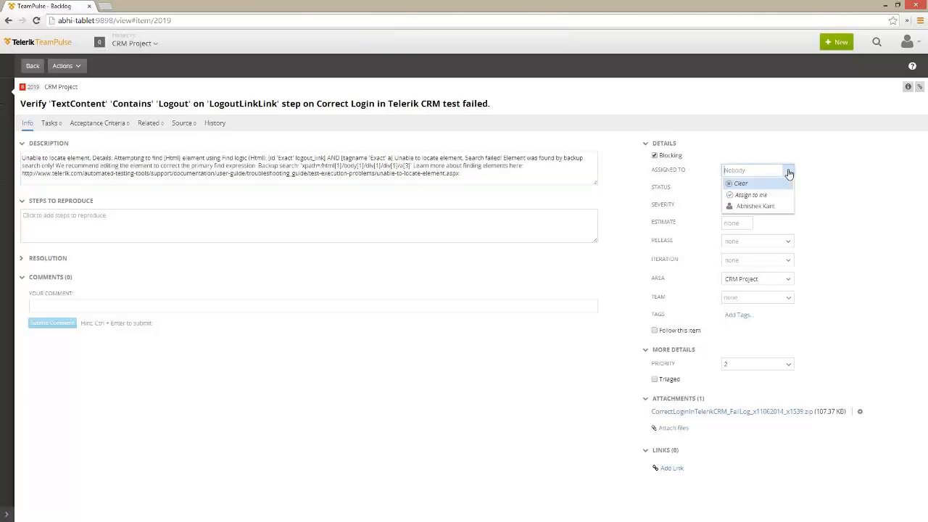
click(752, 206)
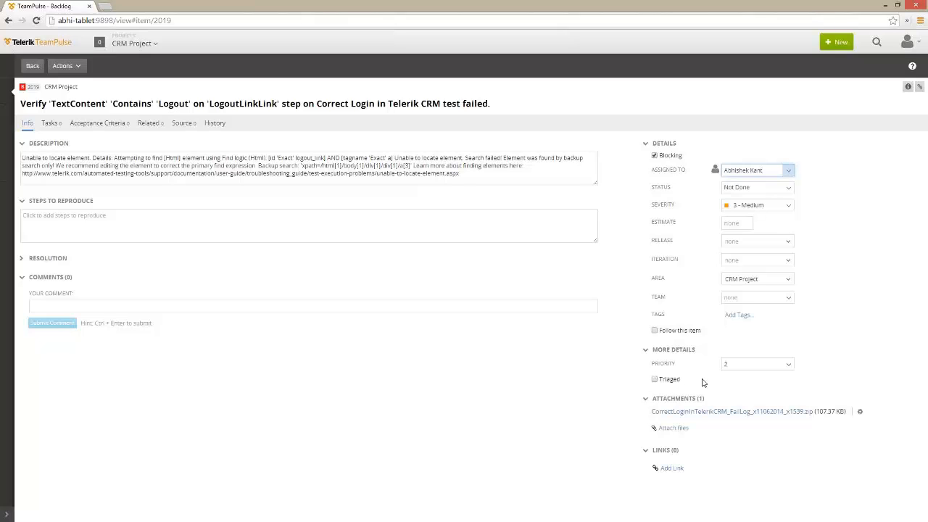
click(787, 365)
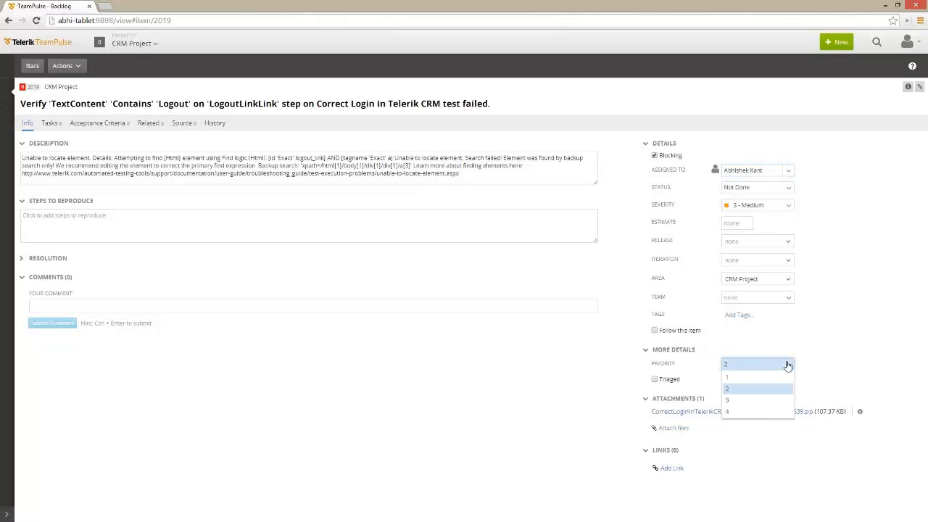
click(738, 378)
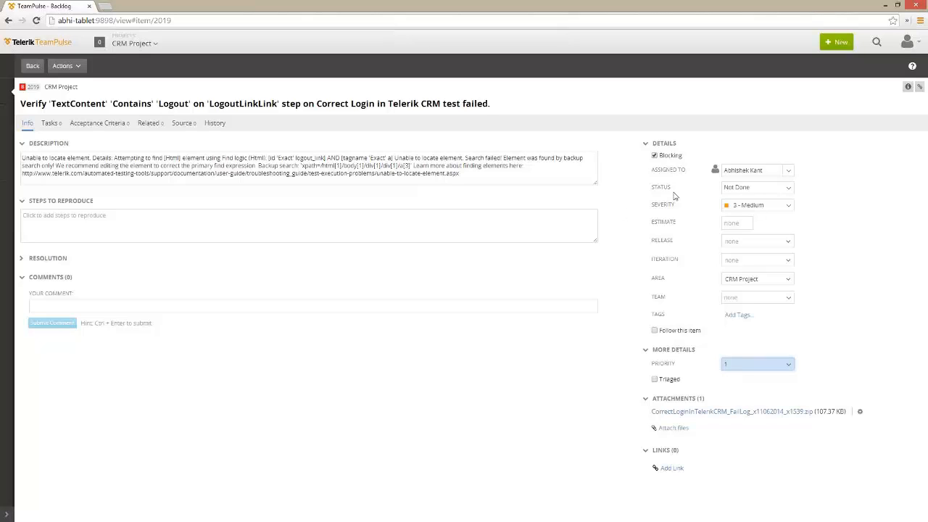
click(782, 190)
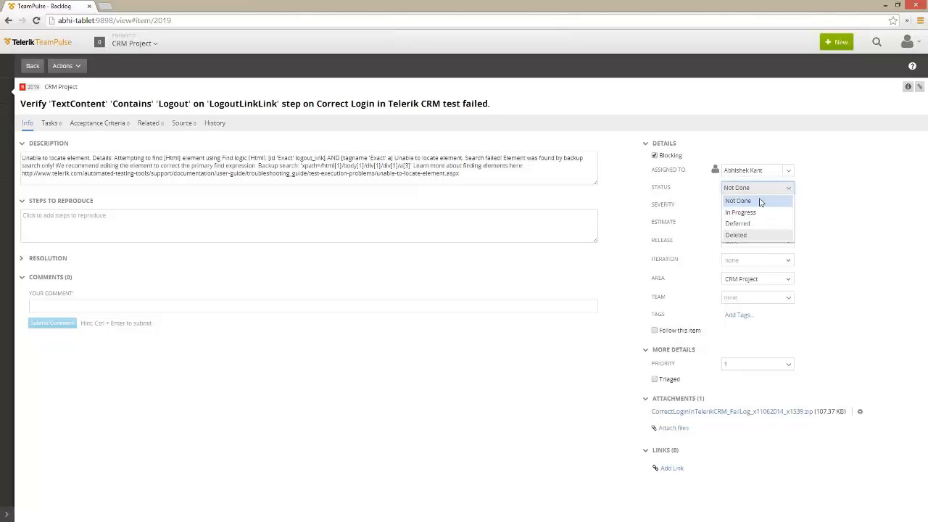
click(827, 230)
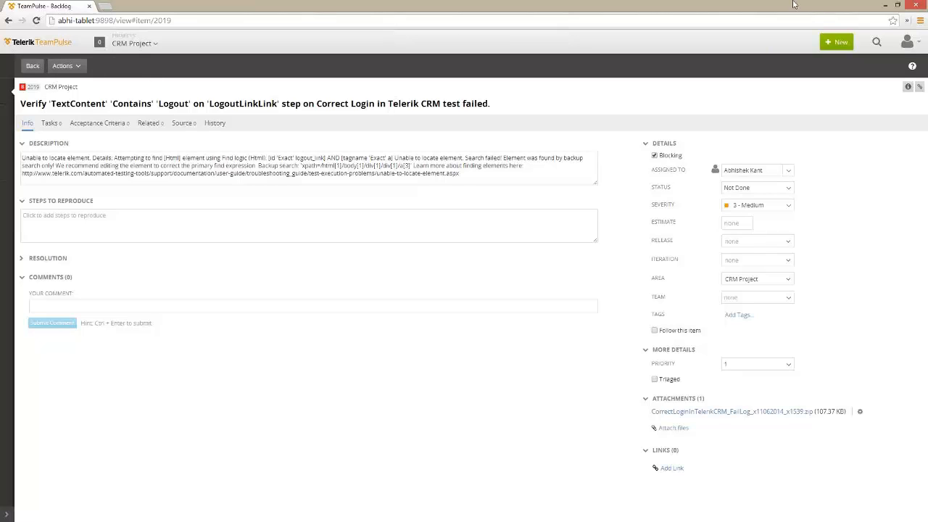
Open the CRM demo site growing-planet-634.herokuapp.com in Internet Explorer
click(885, 5)
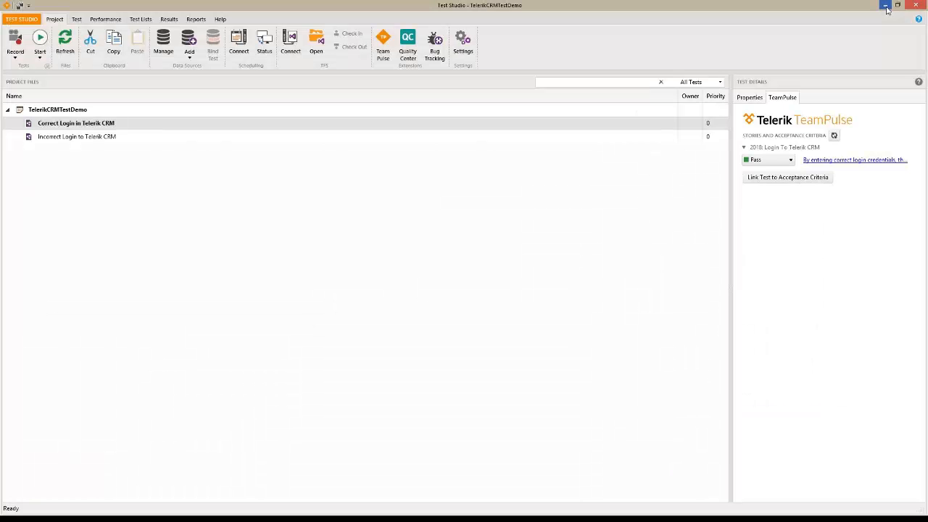
click(68, 111)
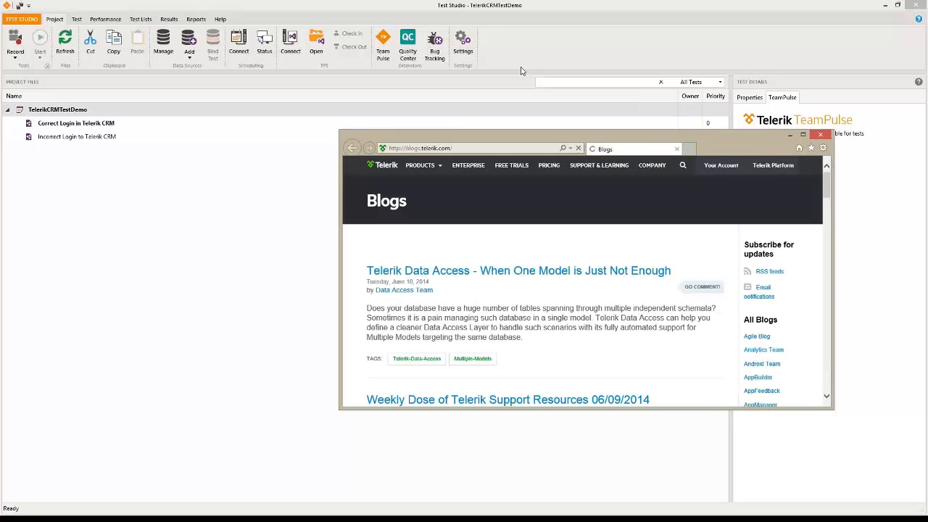
drag(661, 138, 520, 68)
click(289, 82)
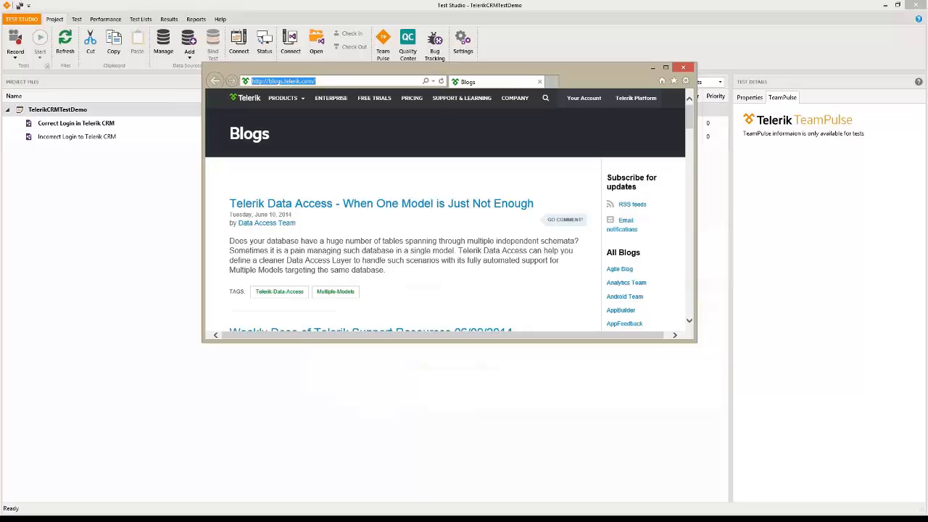
text(http://)
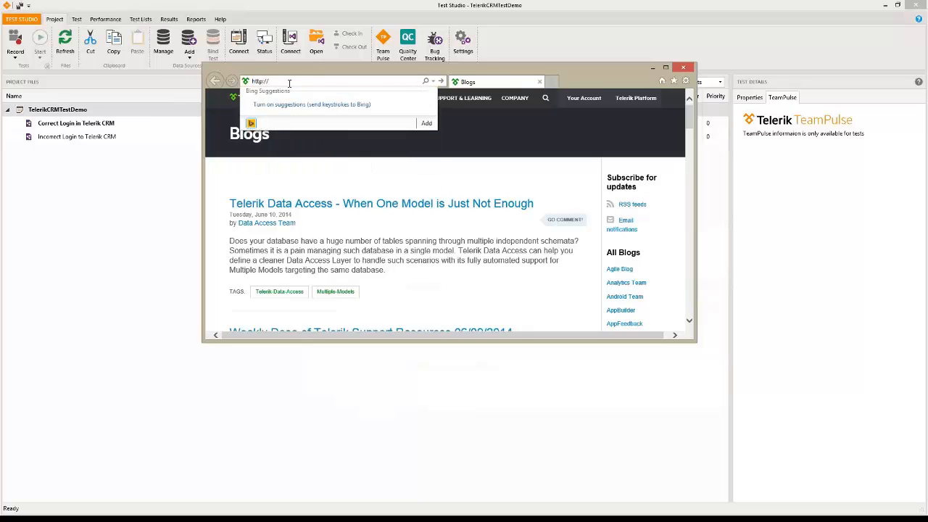
text(growing-planet-634.herokuapp.com/)
key(Return)
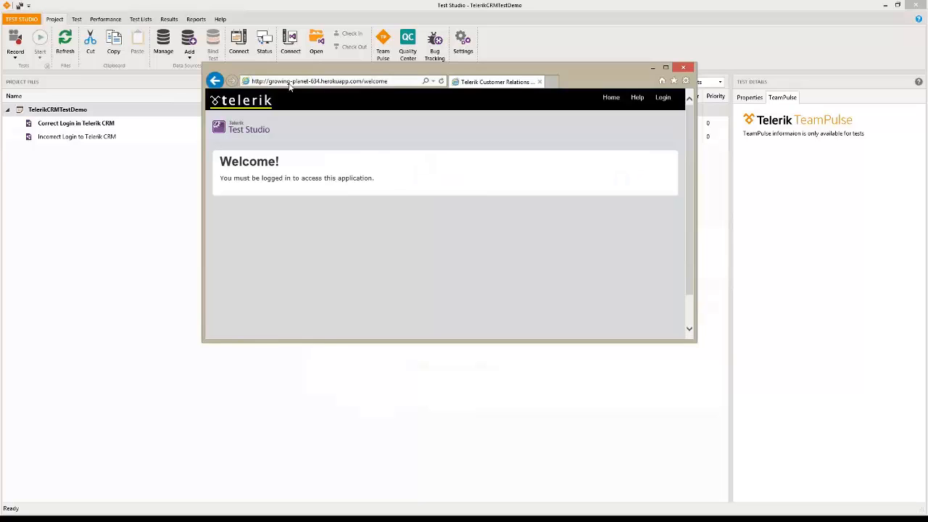
Log in to the CRM demo with the test user's username and password
click(670, 103)
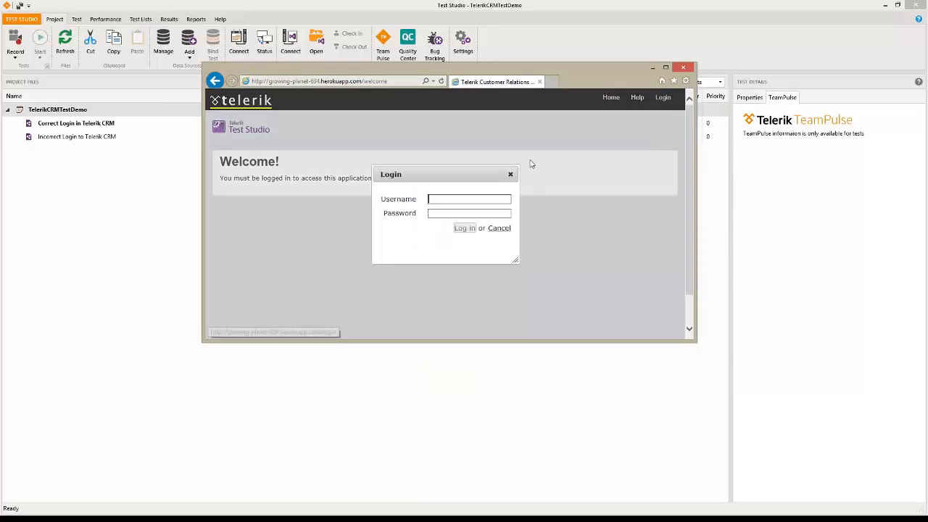
text(tetsuser)
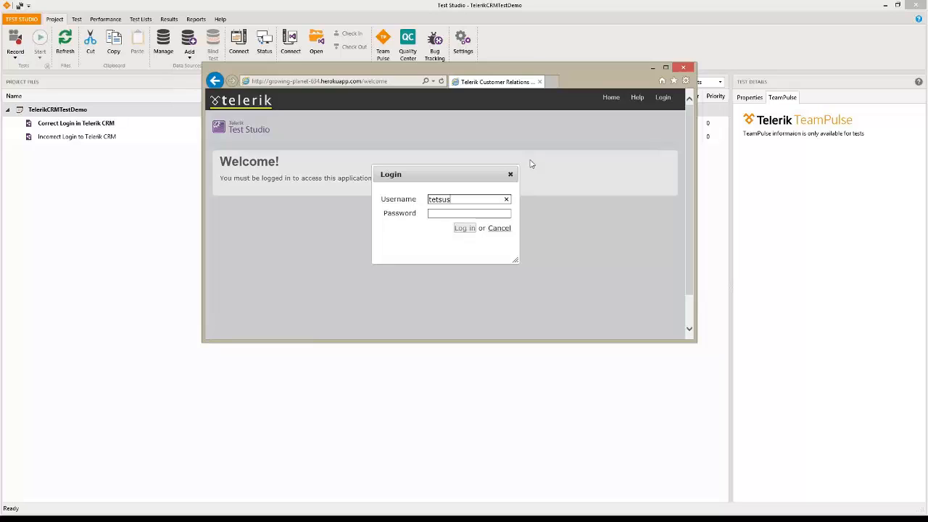
key(Tab)
key(shift+Tab)
text(testuser)
key(Tab)
text(te)
text(••••)
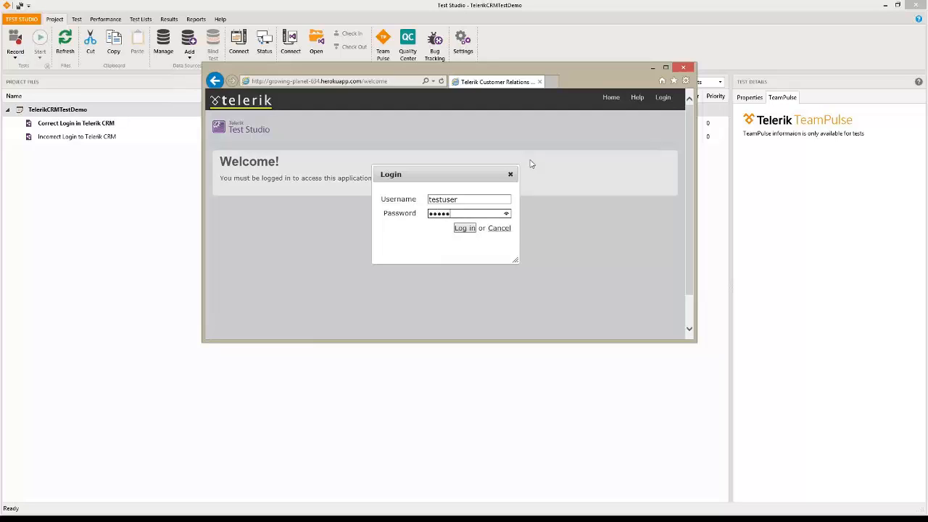
click(465, 228)
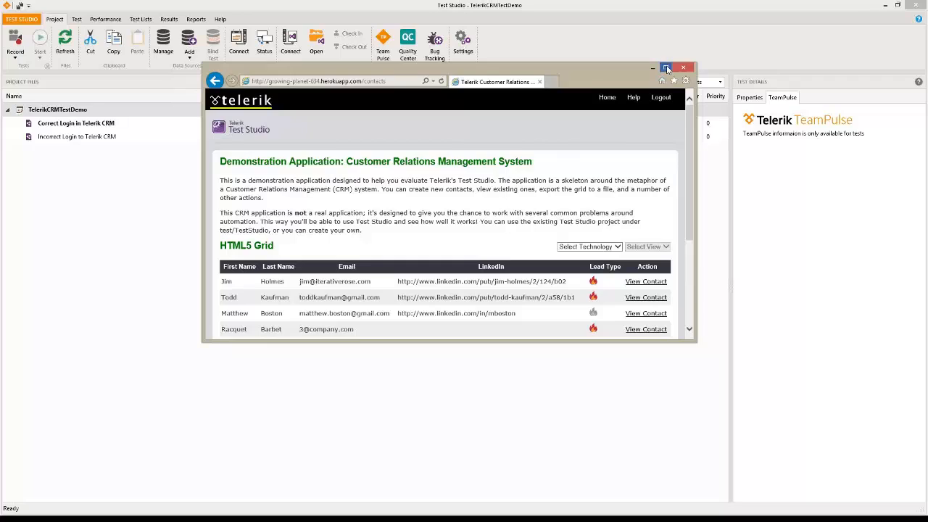
click(665, 67)
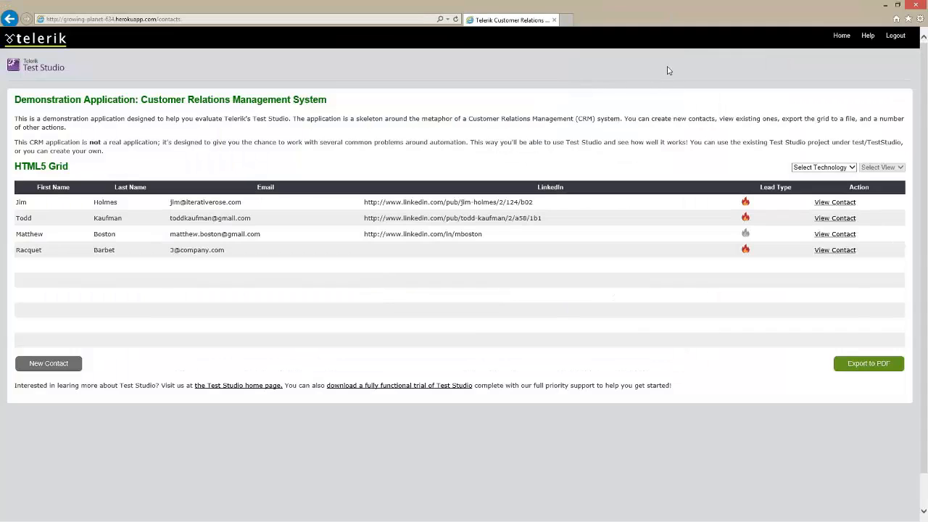
click(856, 365)
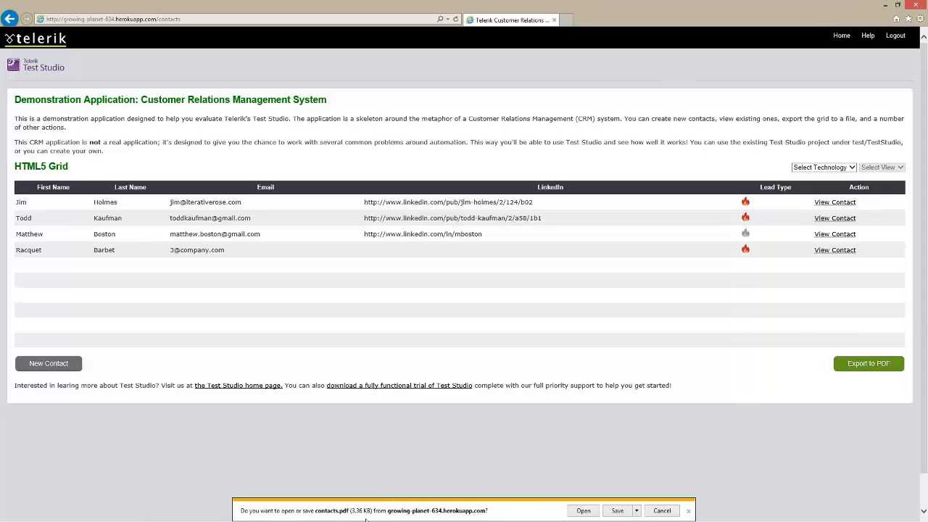
click(660, 510)
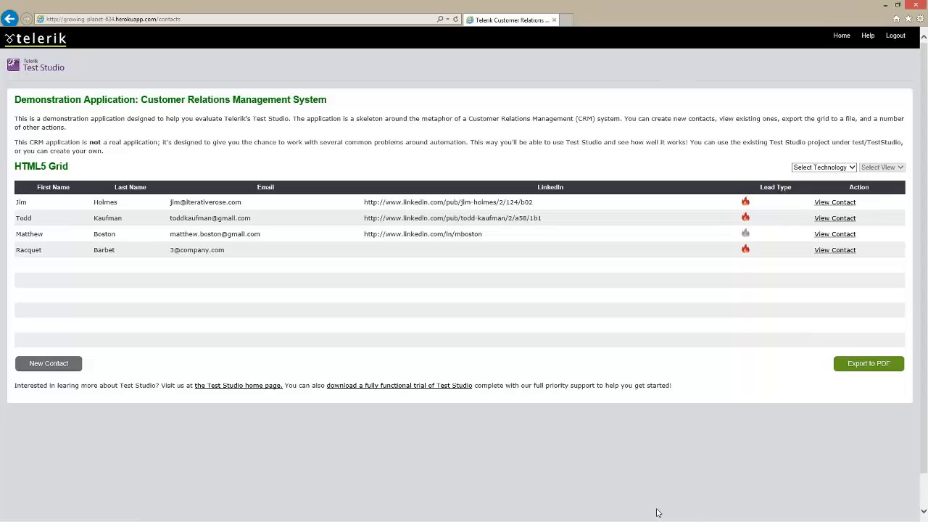
click(886, 4)
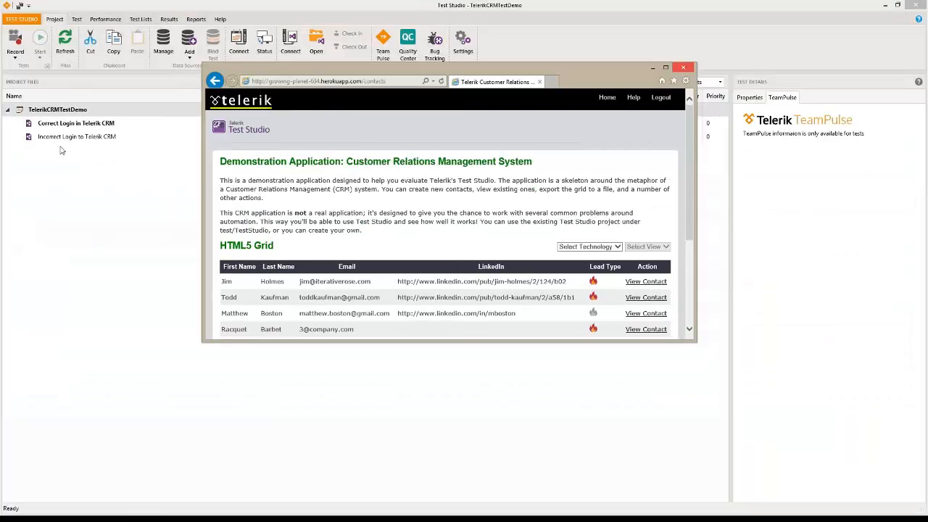
Add a Web test 'Verify Correct File Download' under the TelerikCRMTestDemo project and open it
click(63, 110)
right_click(63, 111)
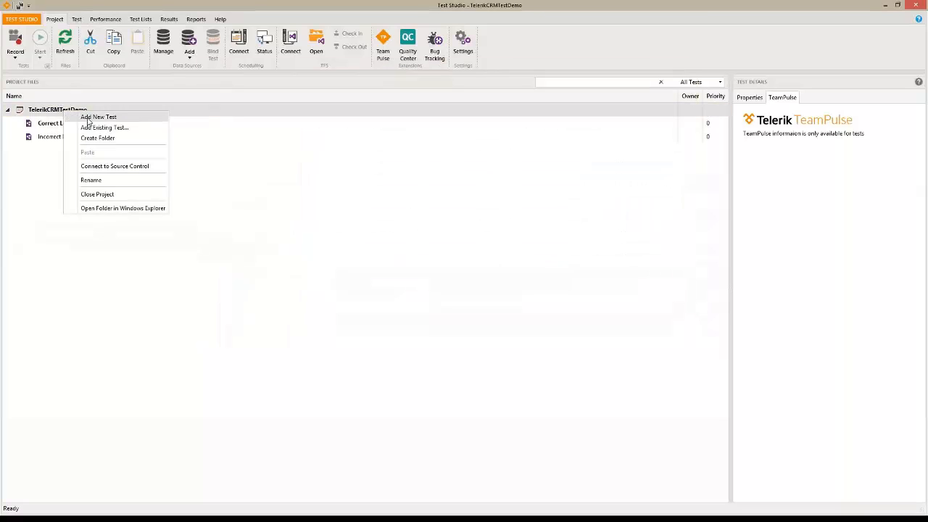
click(98, 116)
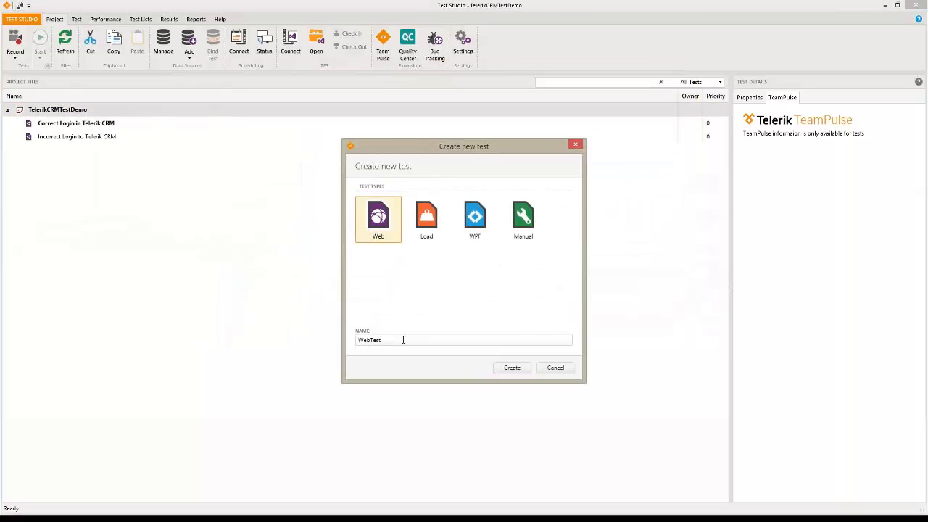
drag(403, 340, 266, 341)
text(Verify Correct)
key(BackSpace)
key(BackSpace)
text(t File Download)
click(510, 368)
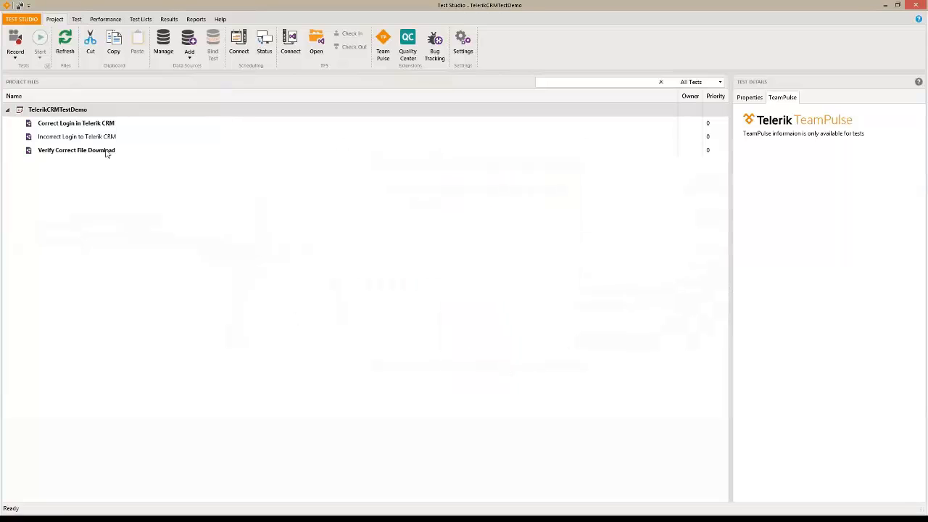
click(106, 149)
double_click(105, 149)
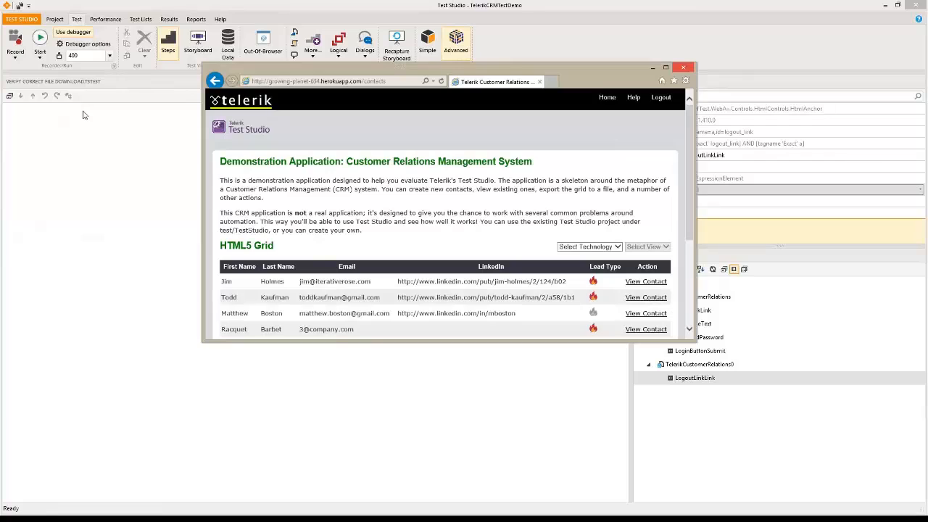
Attach the recorder to the open Telerik CRM contacts window in Internet Explorer
click(81, 114)
click(17, 59)
key(alt+Tab)
click(16, 58)
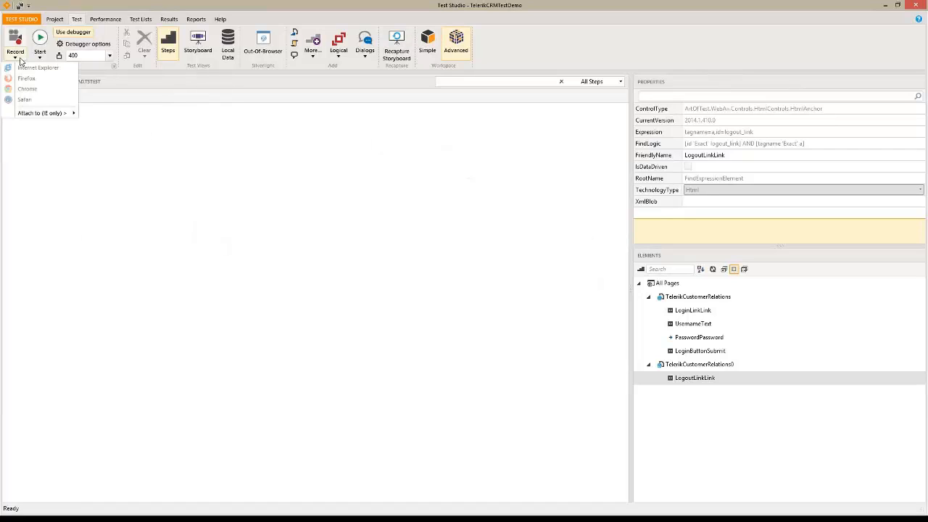
mouse_move(36, 113)
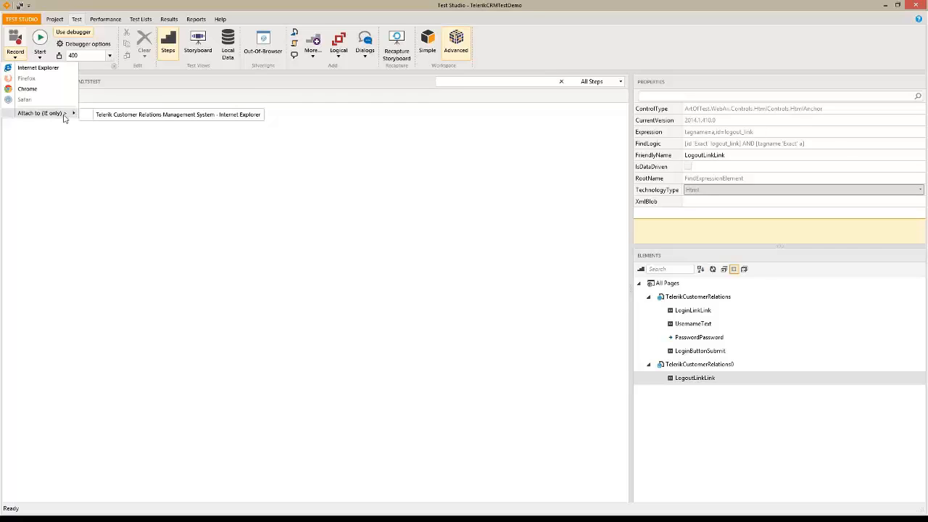
click(132, 119)
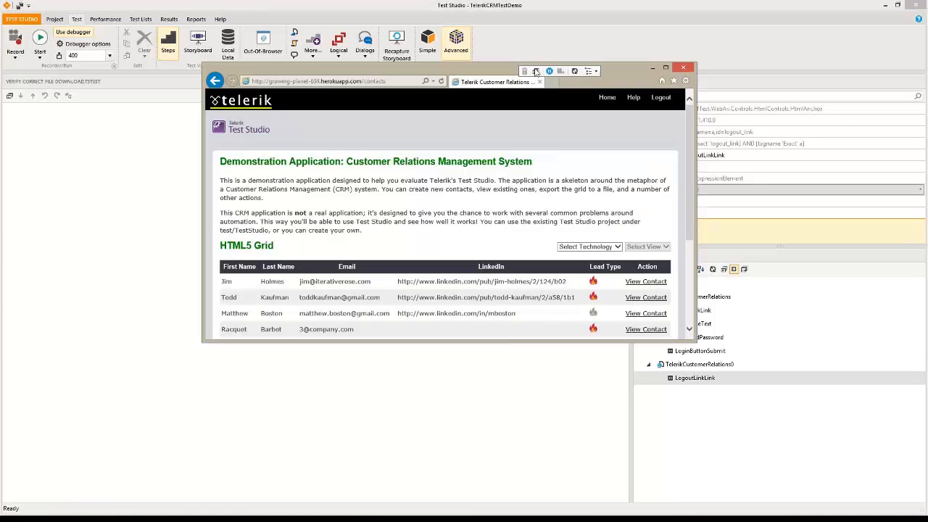
Export the contacts grid to PDF and choose Save as for the download
drag(689, 218, 689, 294)
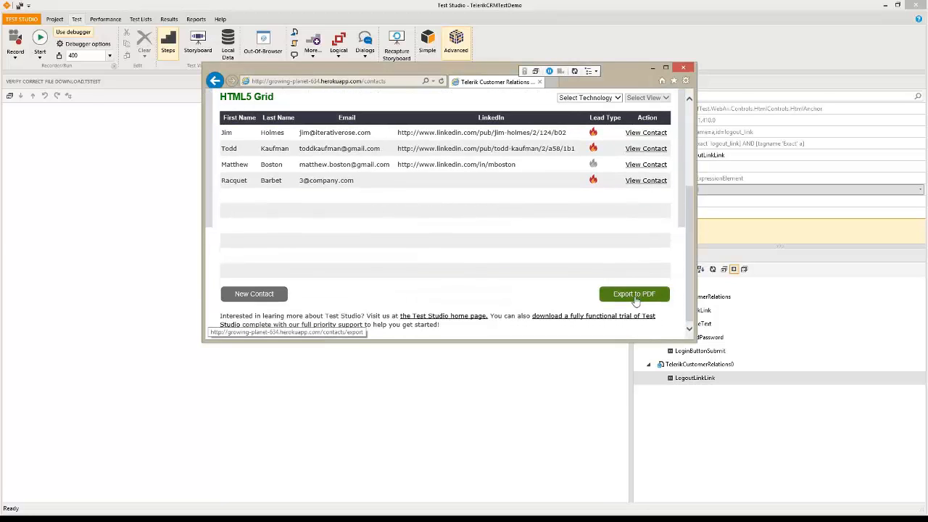
click(635, 295)
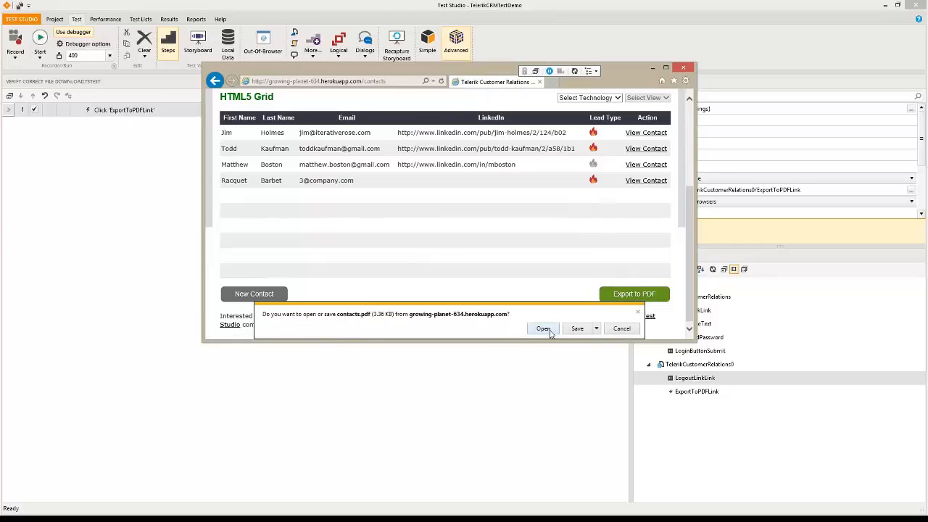
click(596, 329)
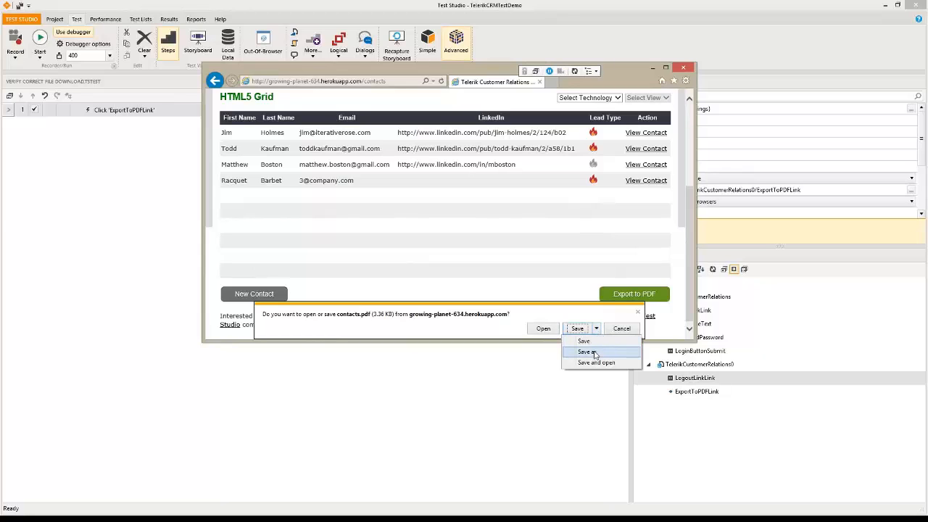
click(589, 352)
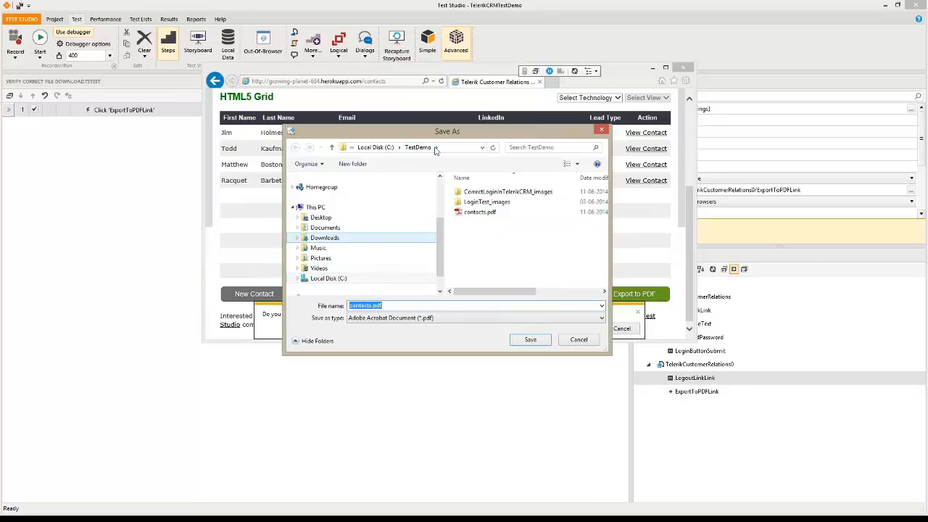
Save the download as contactsDemo.pdf in TestDemo and close the browser
click(372, 306)
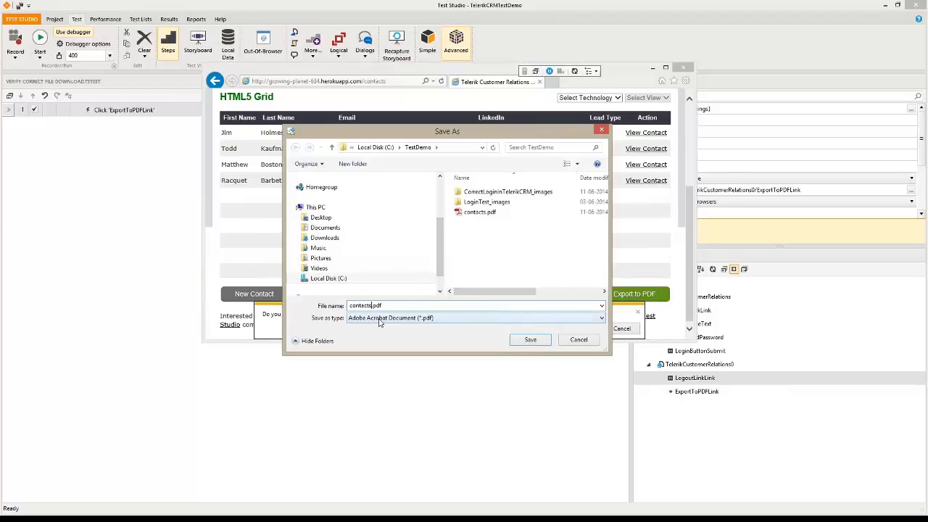
text(Demo)
click(531, 341)
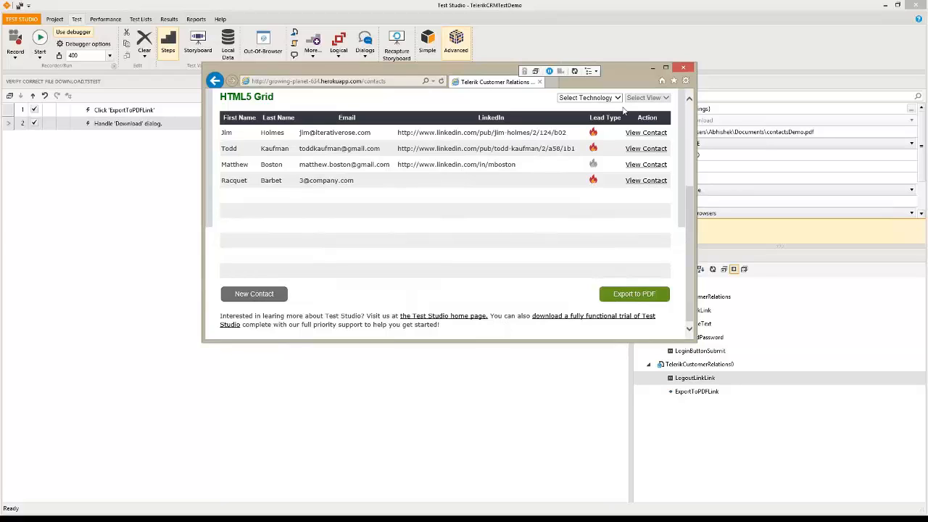
click(681, 68)
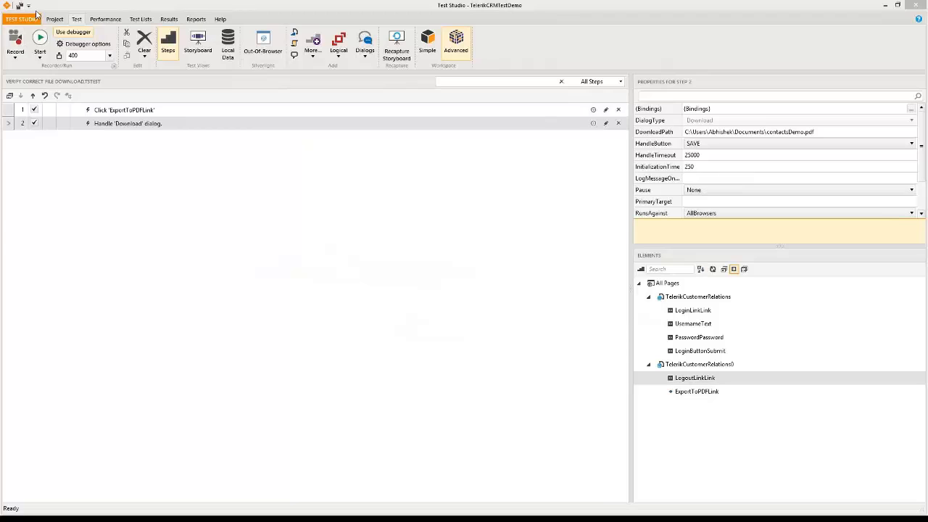
Set step 2's DownloadPath to C:\TestDemo\contactsDemo.pdf and open the Test as Step picker
click(593, 124)
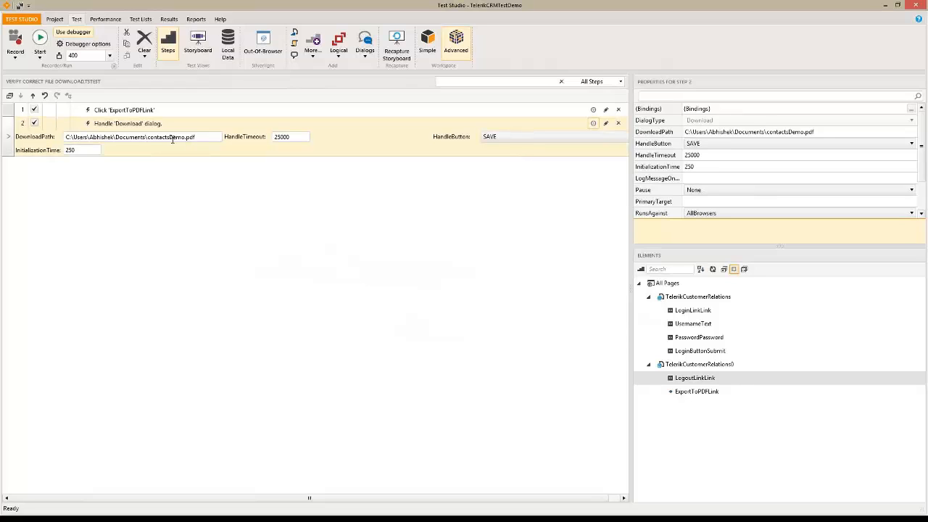
key(alt+Tab)
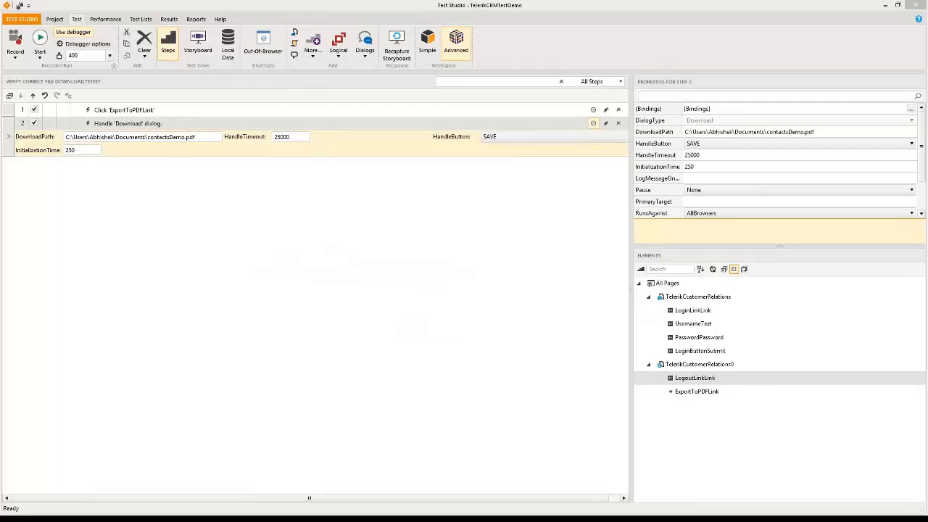
click(79, 137)
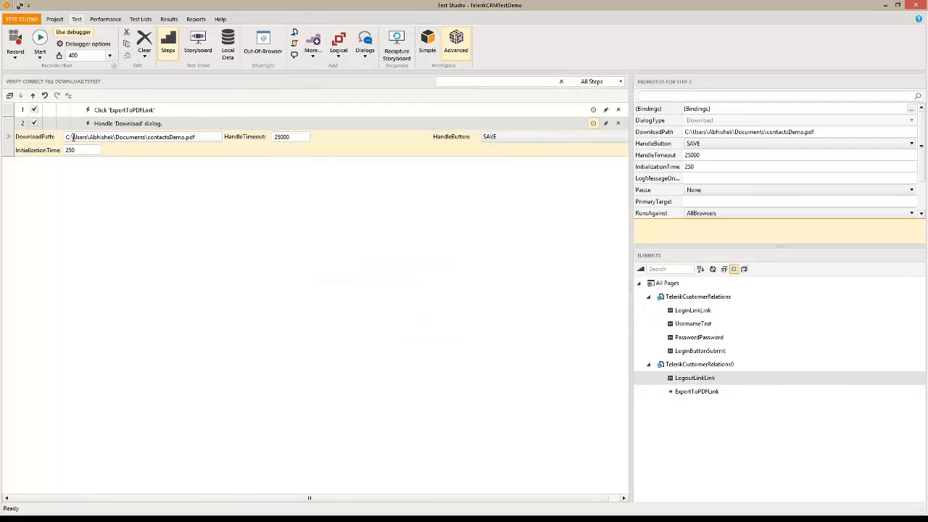
drag(73, 137, 146, 138)
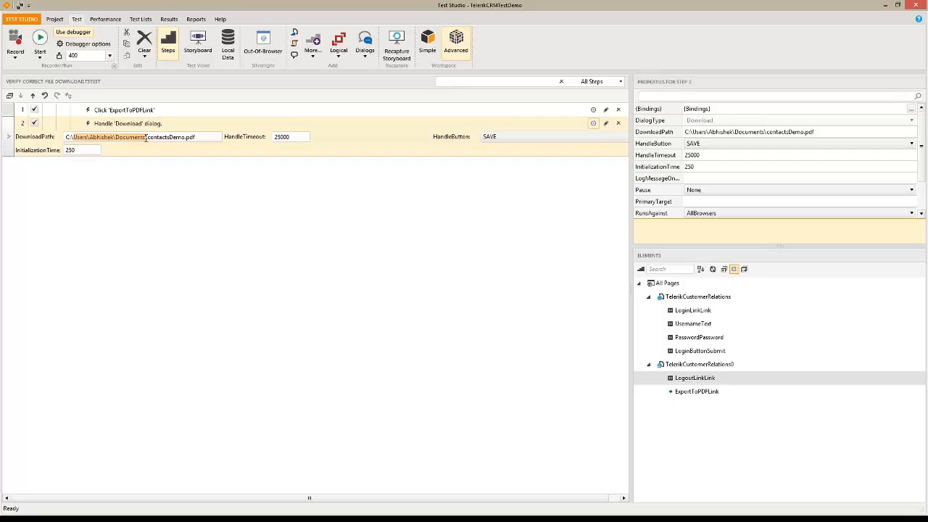
text(Test)
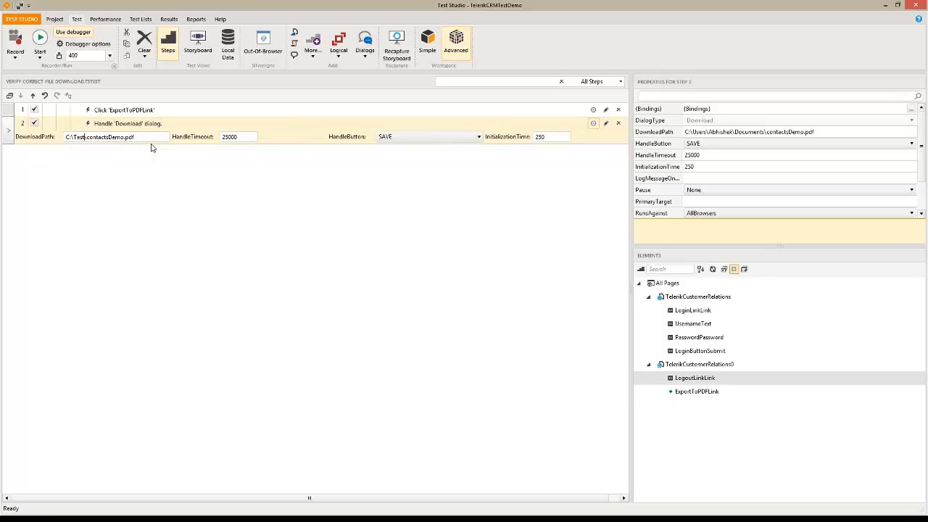
text(Demo)
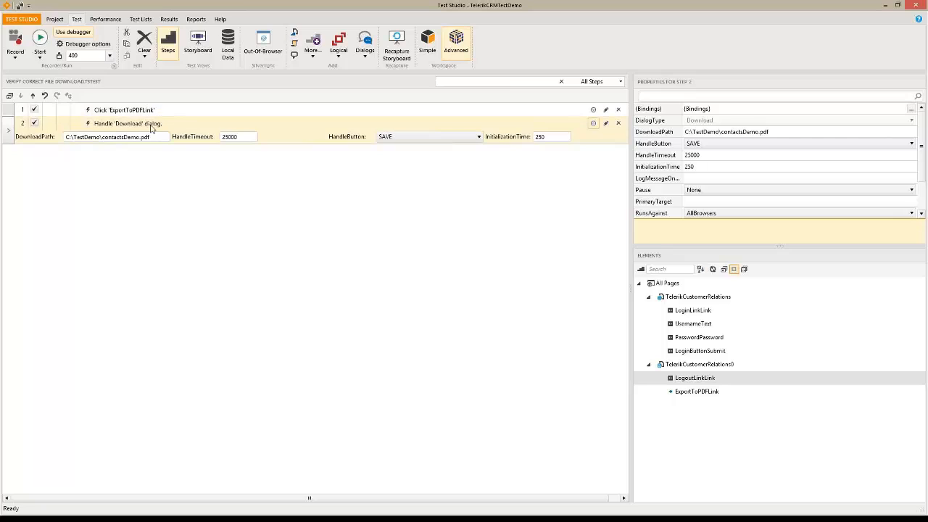
click(126, 112)
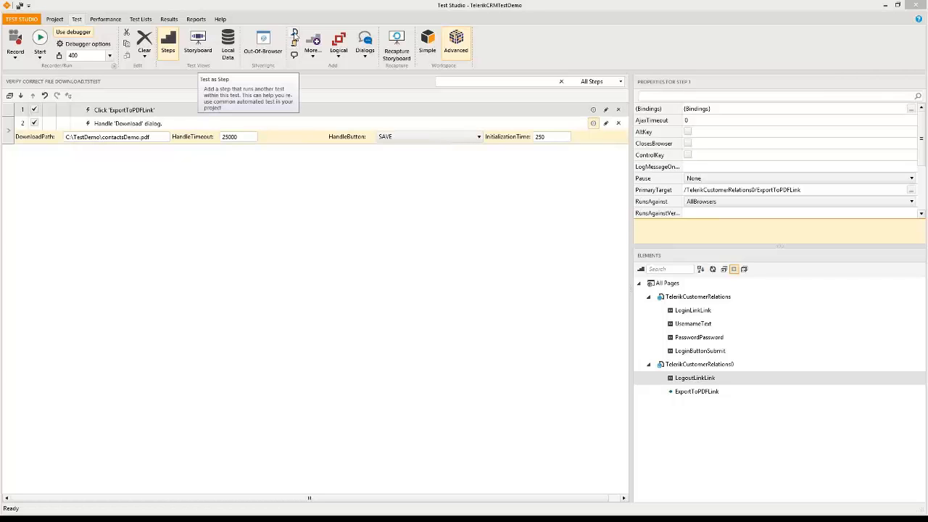
click(295, 34)
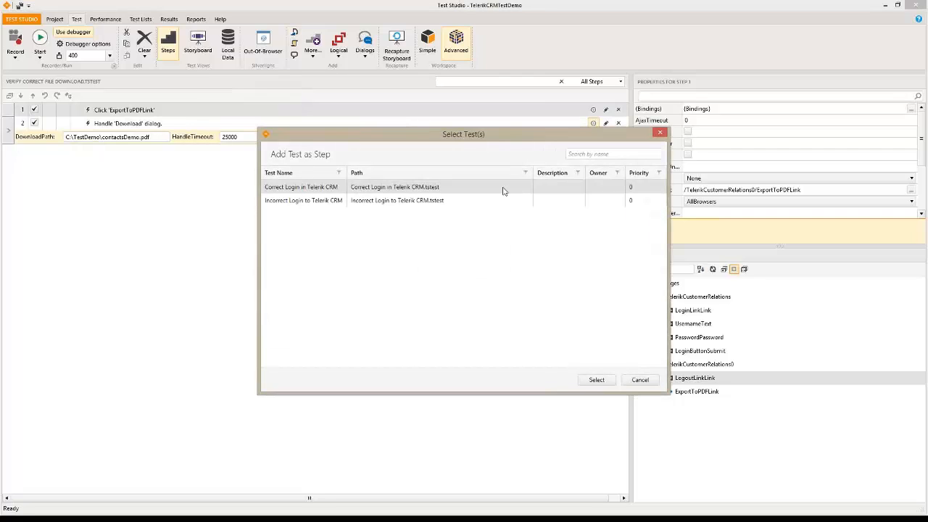
Add 'Correct Login in Telerik CRM' as a test step, move it first, and show the TestDemo folder
click(305, 188)
click(595, 381)
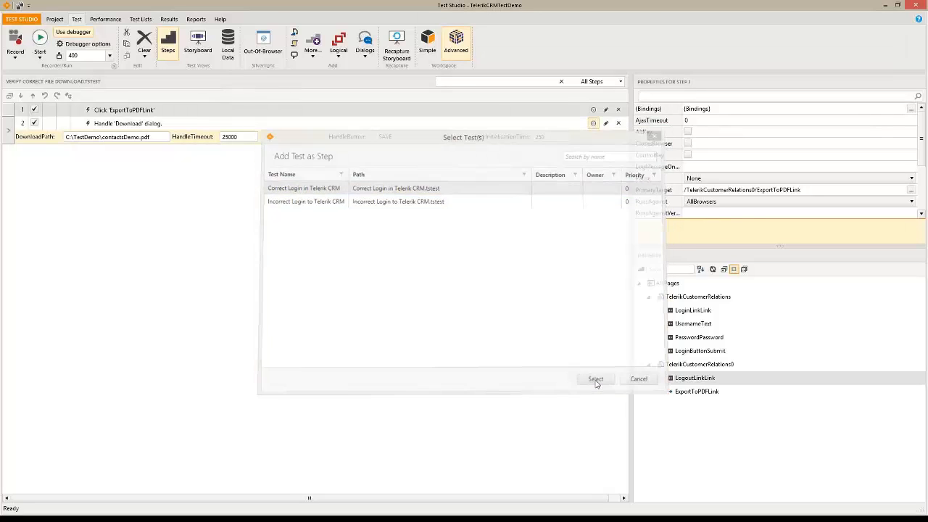
click(141, 153)
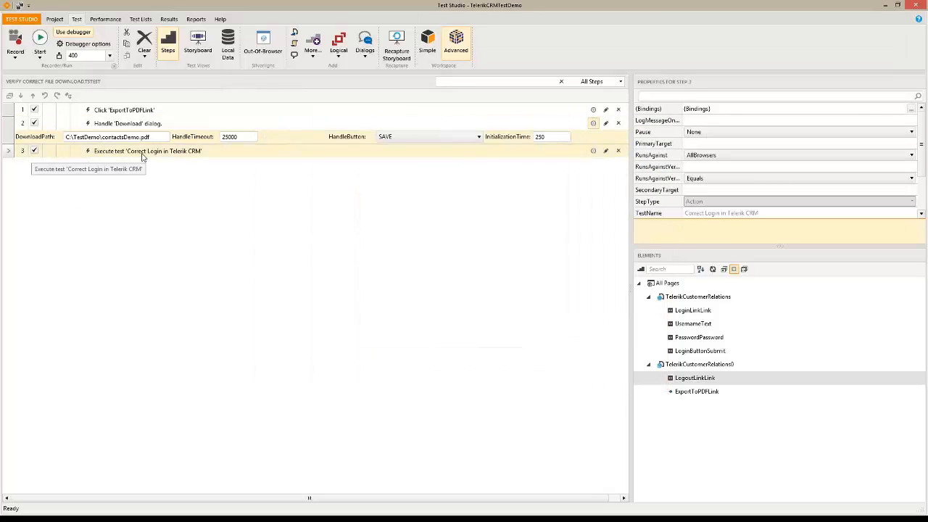
click(32, 96)
click(32, 96)
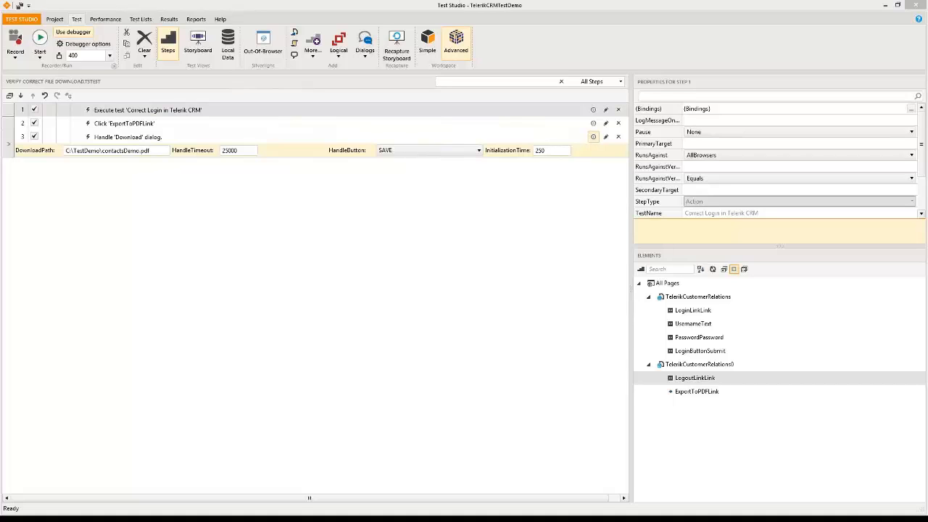
drag(0, 97, 425, 185)
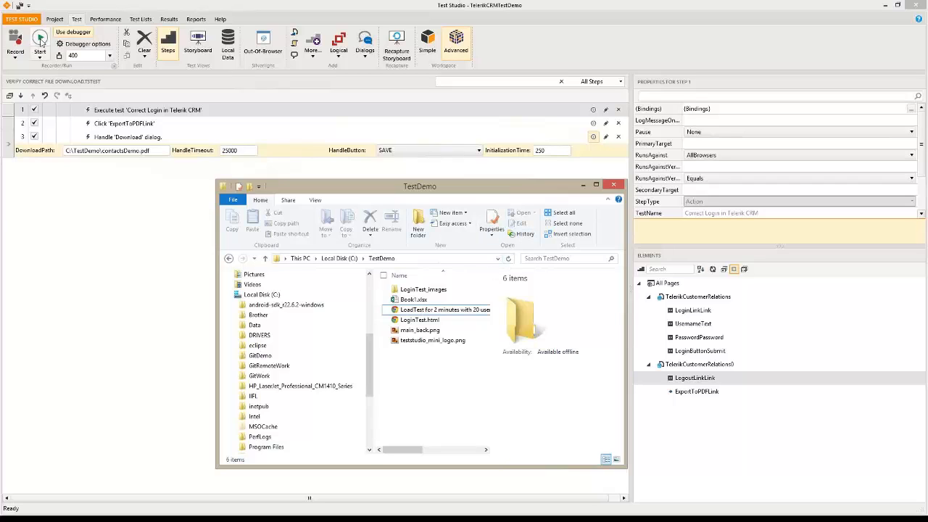
Save the test, run it in Internet Explorer, and overwrite the existing contactsDemo.pdf
click(40, 42)
click(400, 316)
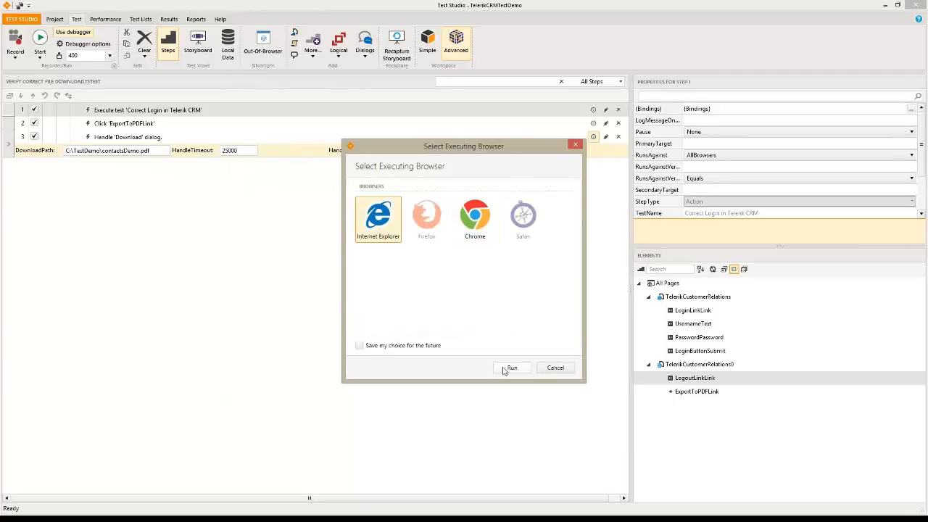
click(510, 368)
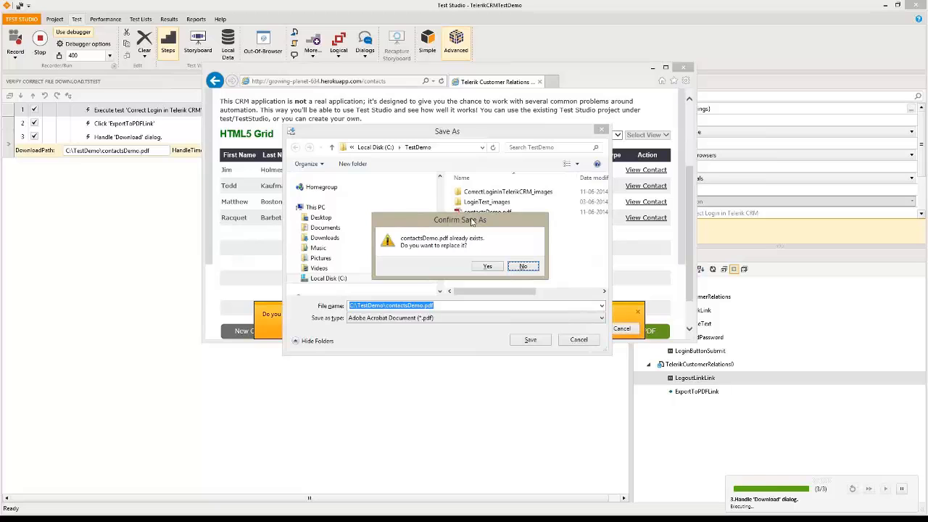
drag(471, 221, 431, 242)
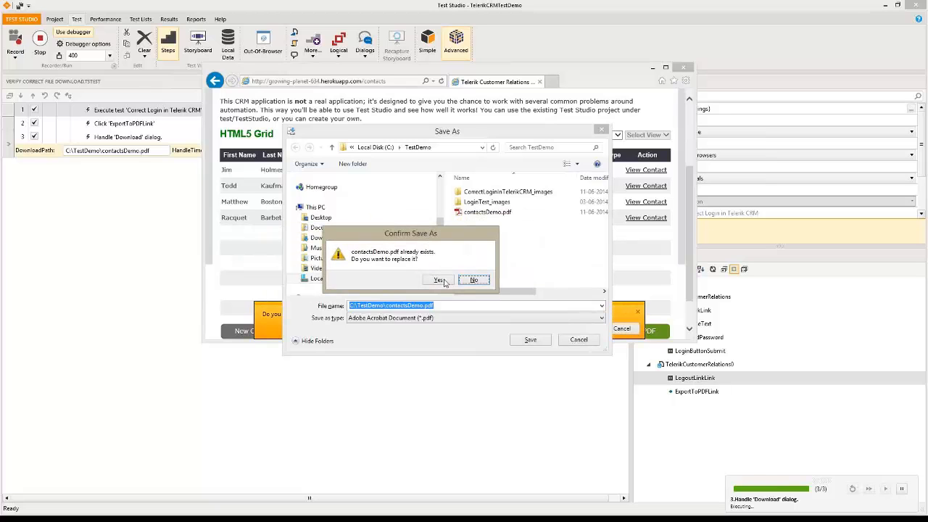
click(438, 280)
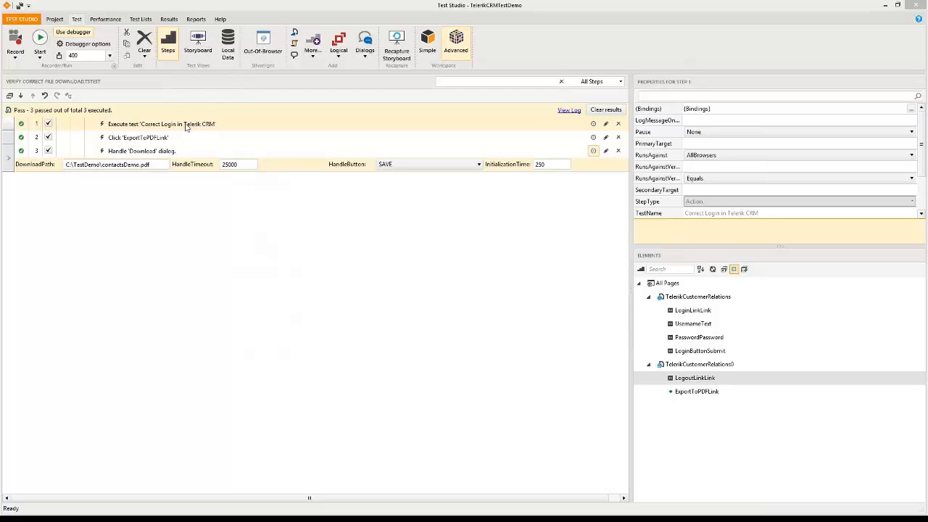
Add a C# coded script step and move it to the top of the test
click(294, 46)
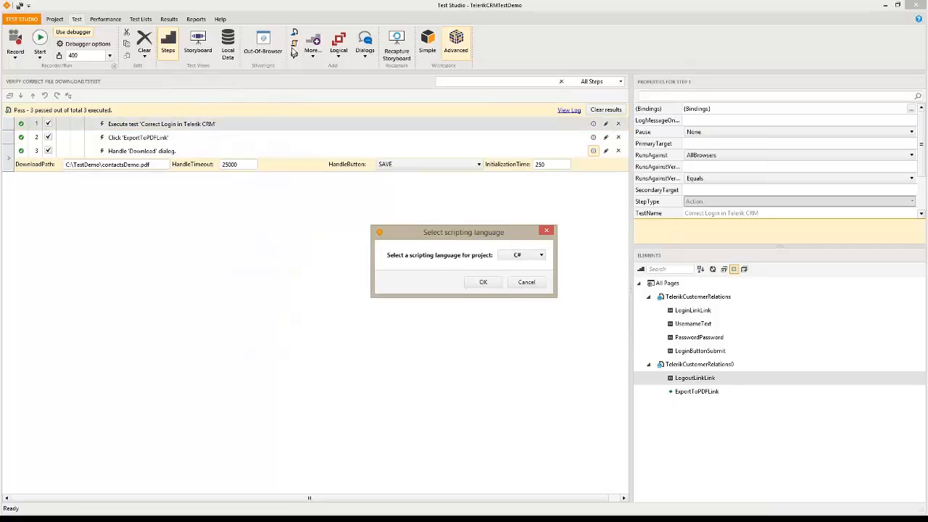
click(482, 283)
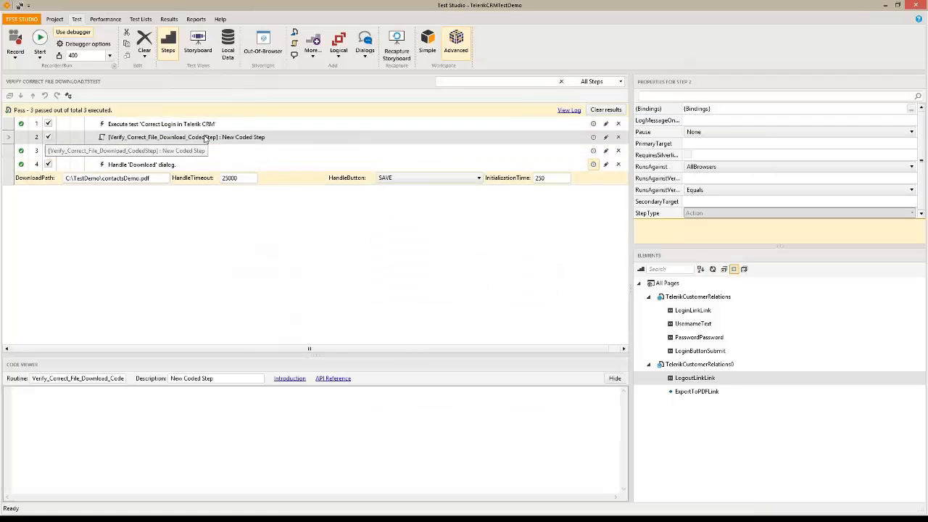
click(33, 94)
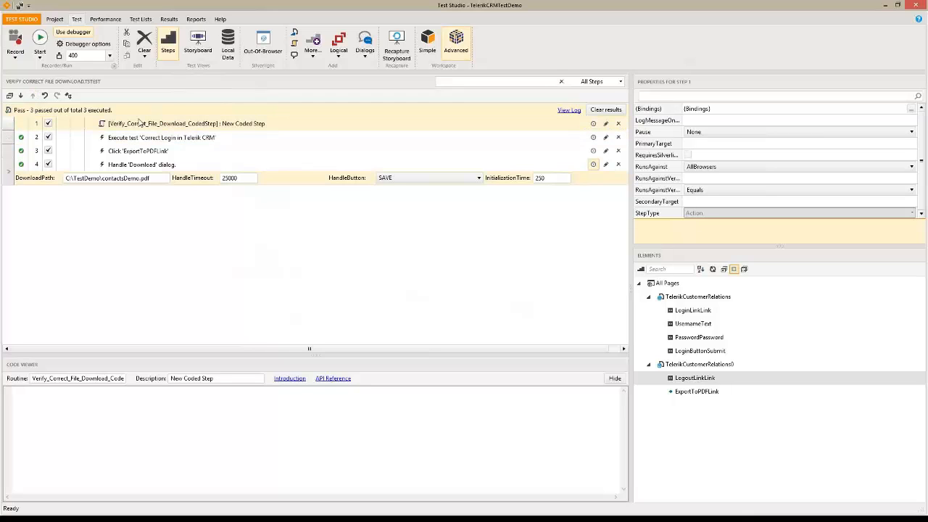
Describe the coded step as 'Test Setup' and enlarge the Code Viewer to show its code
right_click(145, 124)
click(109, 153)
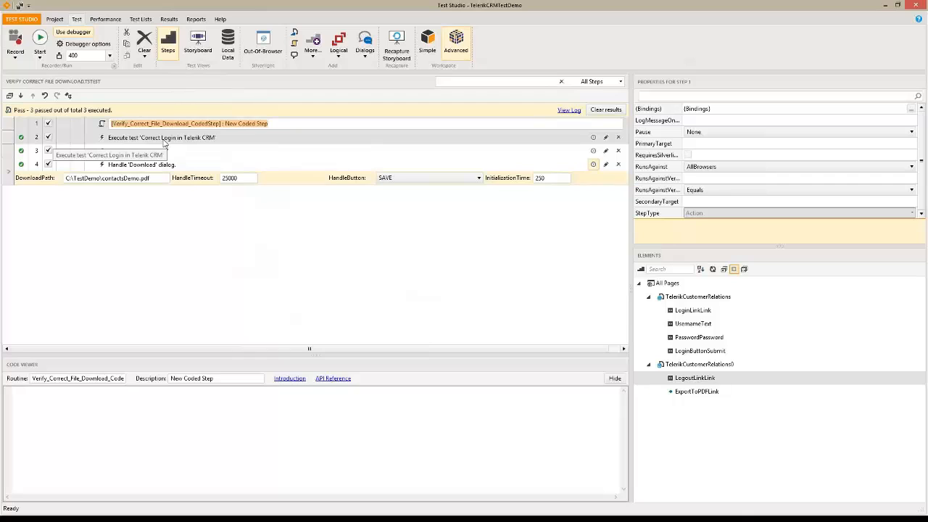
text(Test St)
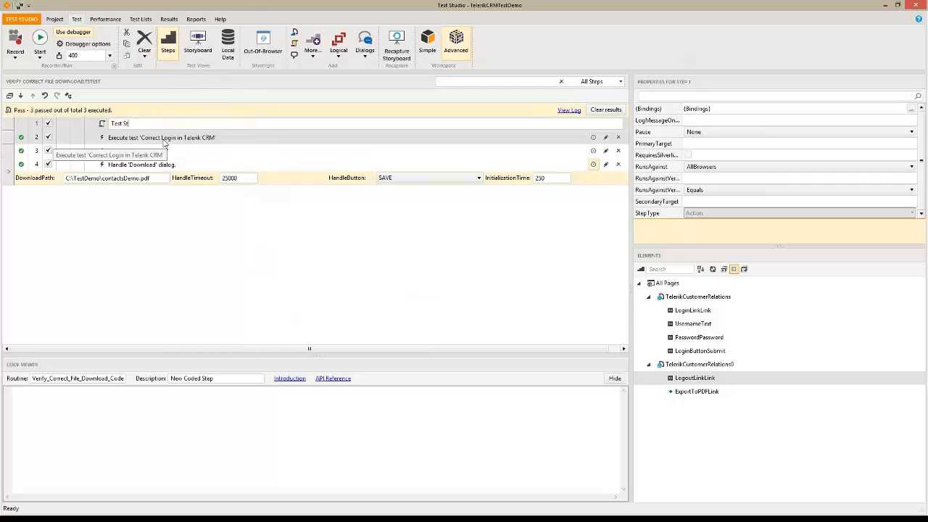
key(BackSpace)
text(etup)
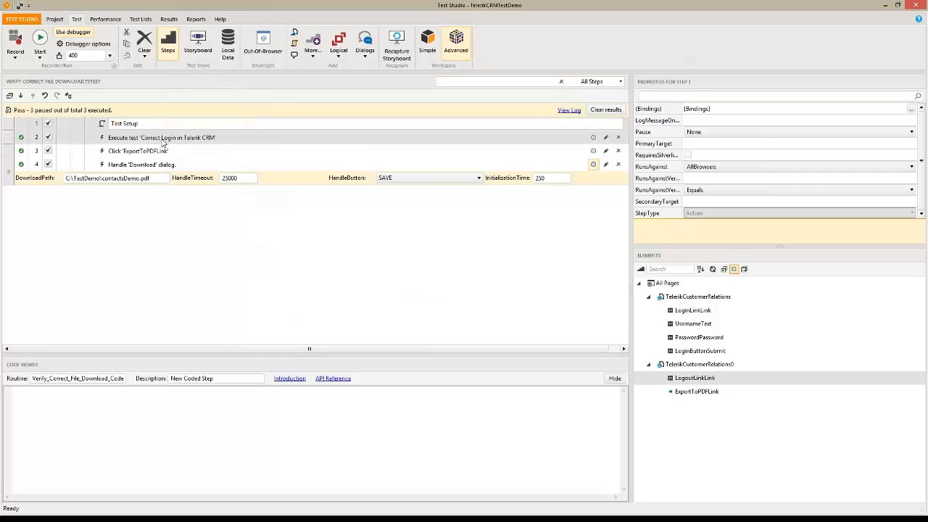
key(Return)
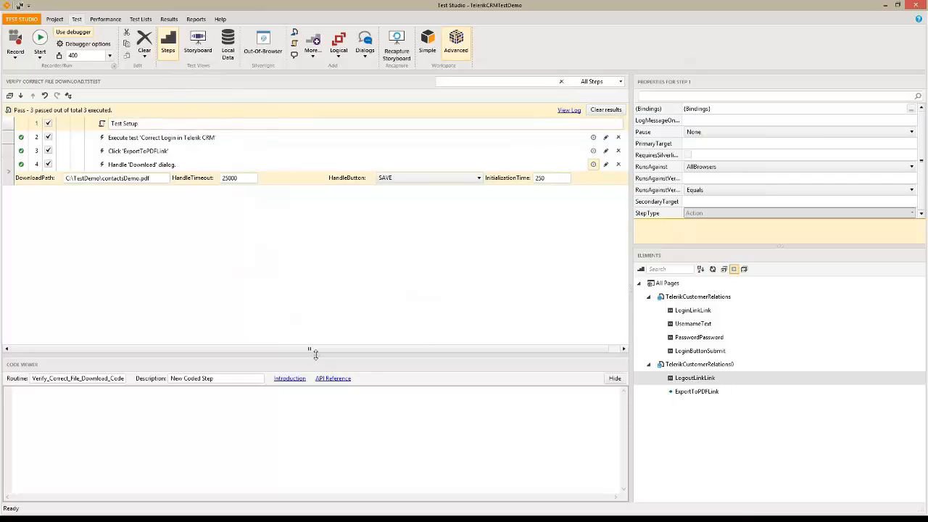
drag(315, 353, 314, 295)
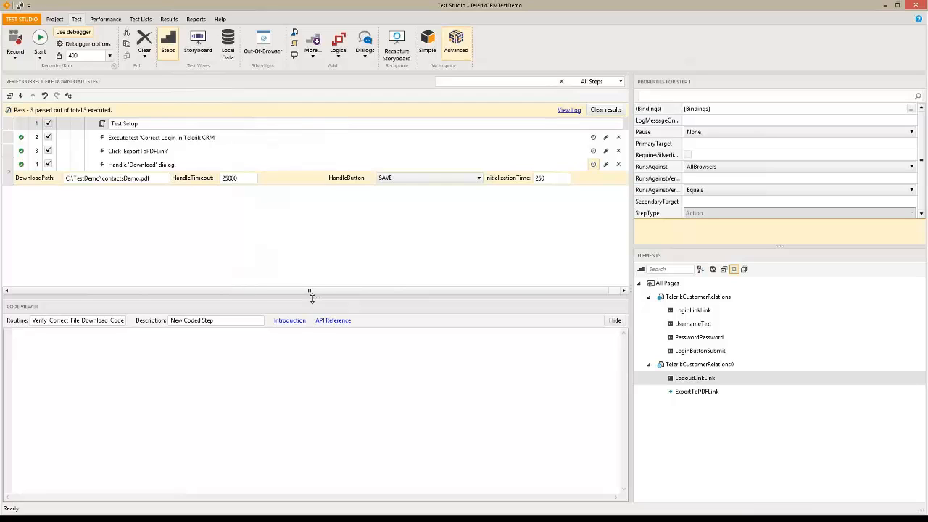
click(142, 174)
key(ctrl+c)
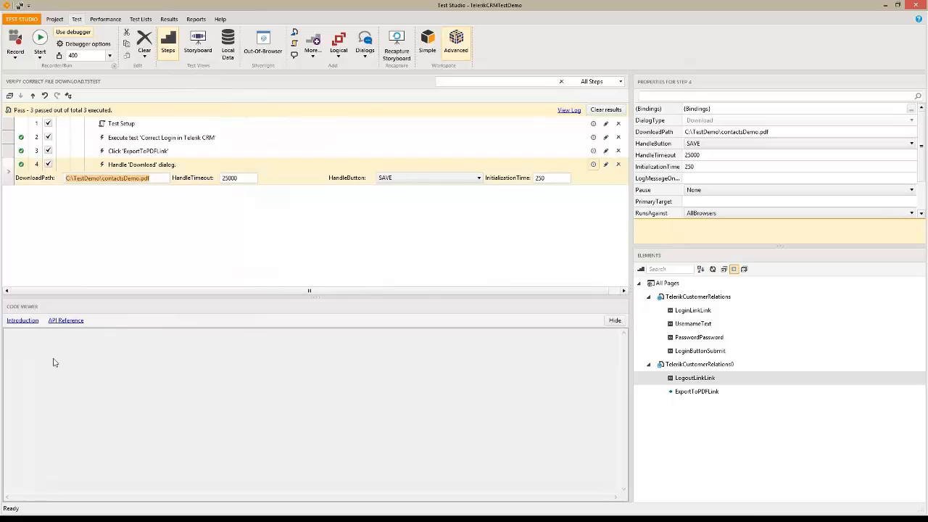
click(120, 123)
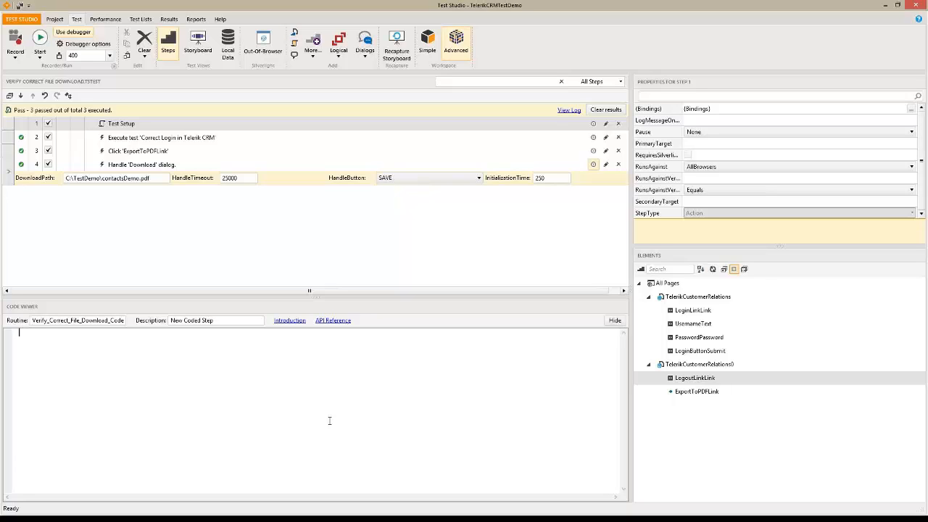
Declare string downloadFilePath as a verbatim string holding the pasted download file path
text(string downloadFilePath = @")
key(ctrl+v)
text(";)
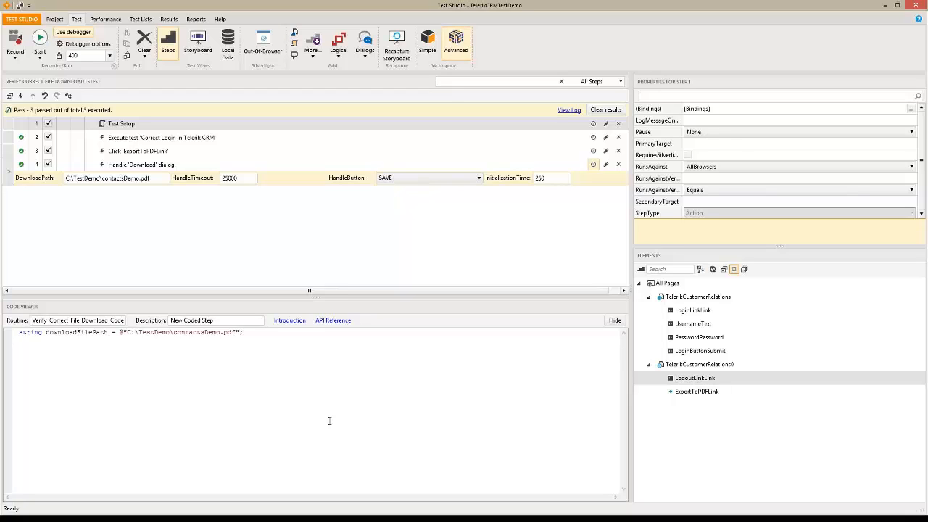
key(Return)
Add if (System.IO.File.Exists(downloadFilePath)) with a block calling System.IO.File.Delete(downloadFilePath);
text(if (System.IO.)
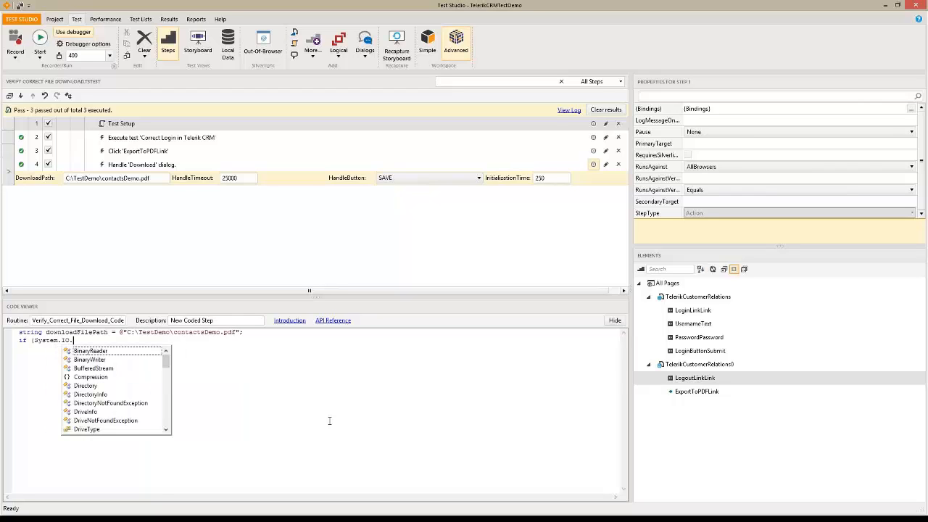
text(File)
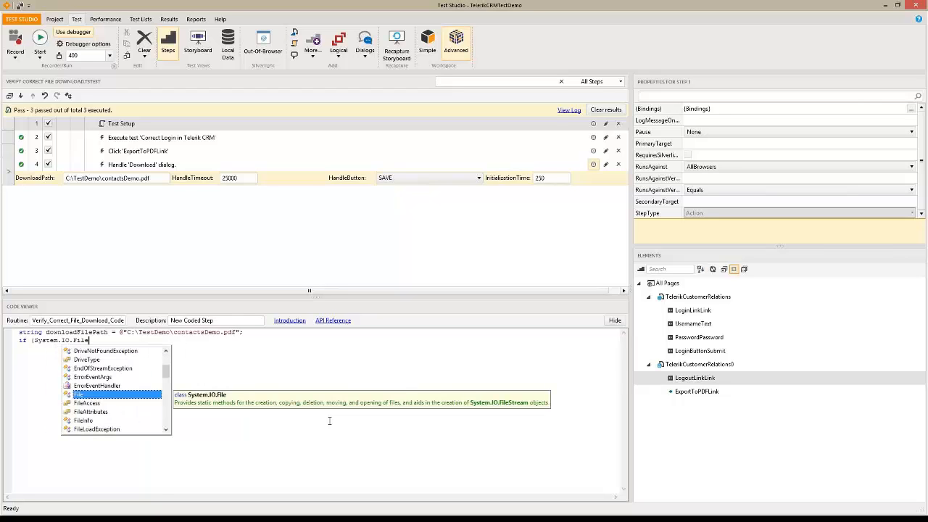
text(.Exists()
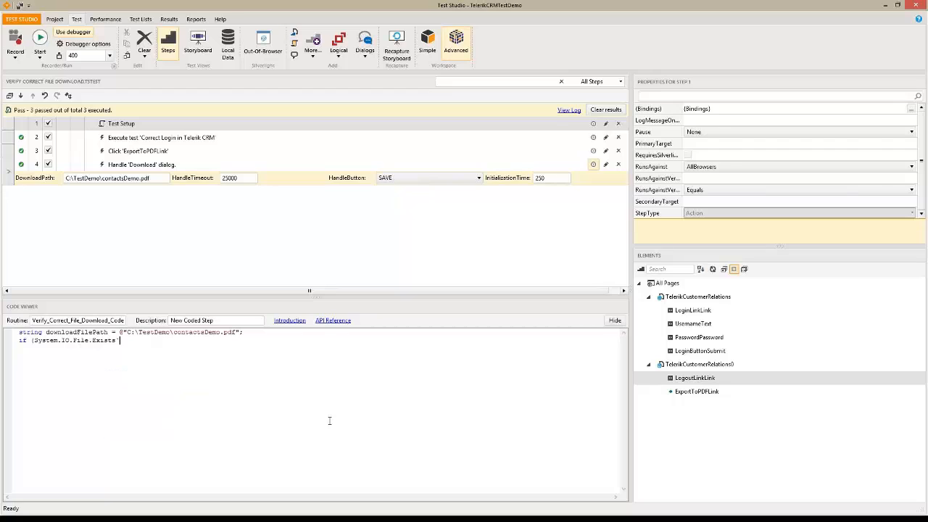
text(()
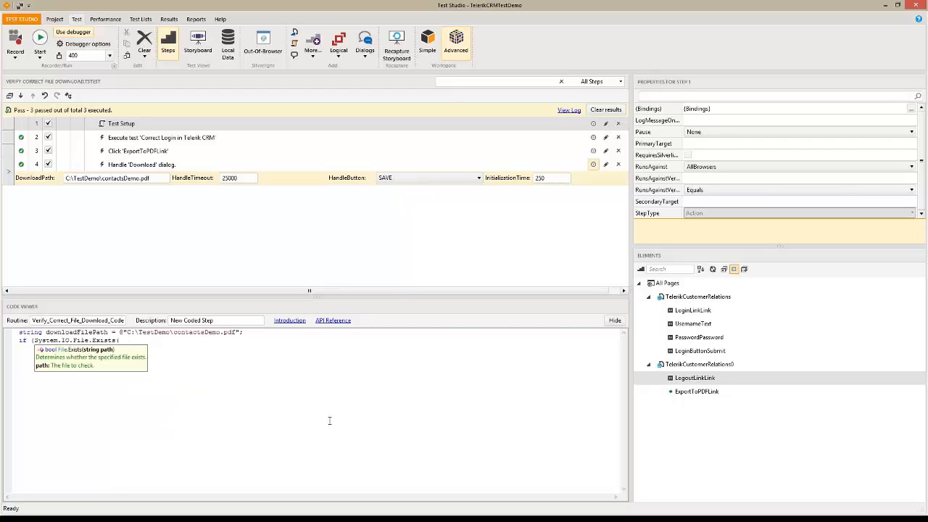
text(download)
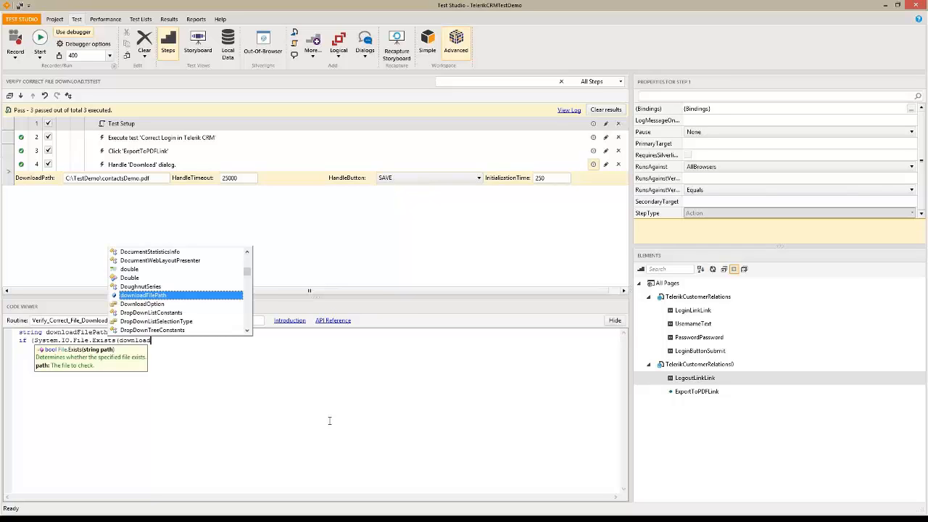
key(Tab)
text())
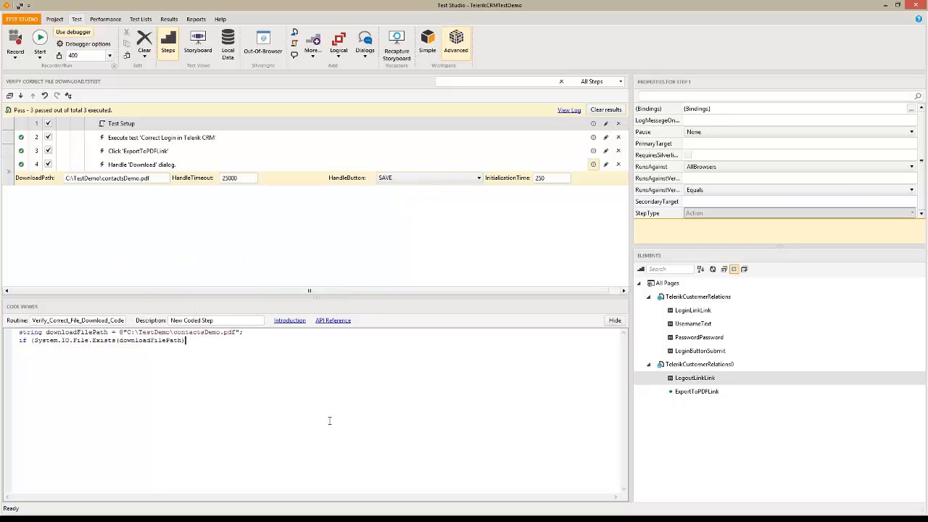
text())
key(Return)
text({ )
text(})
click(49, 351)
text(System.)
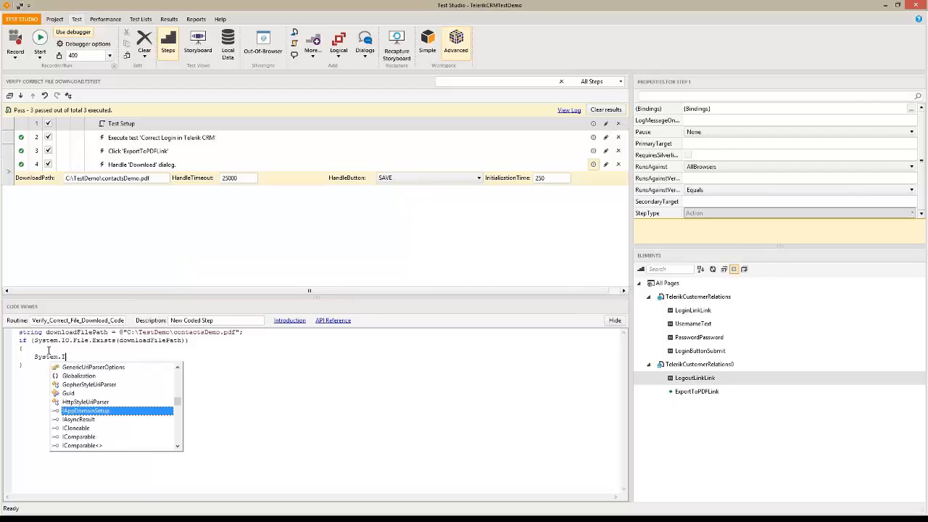
text(IO.File)
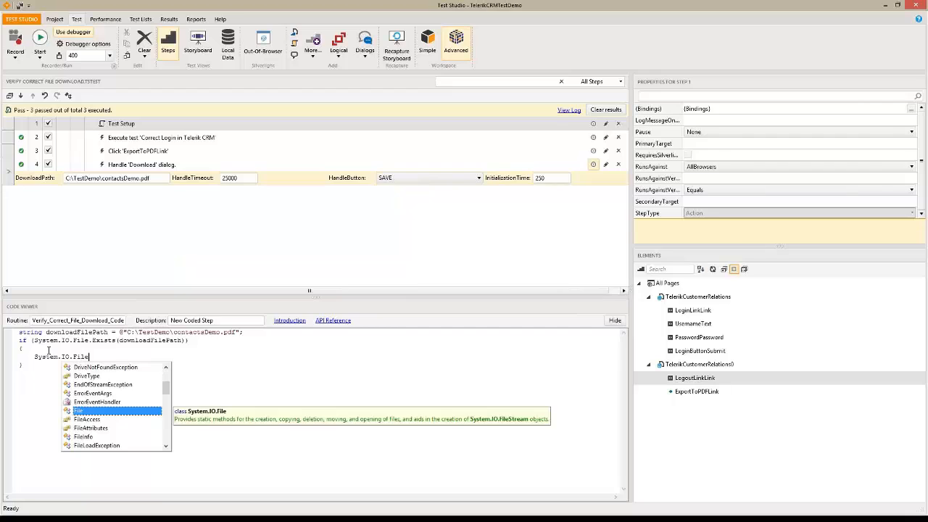
key(Escape)
text(.De)
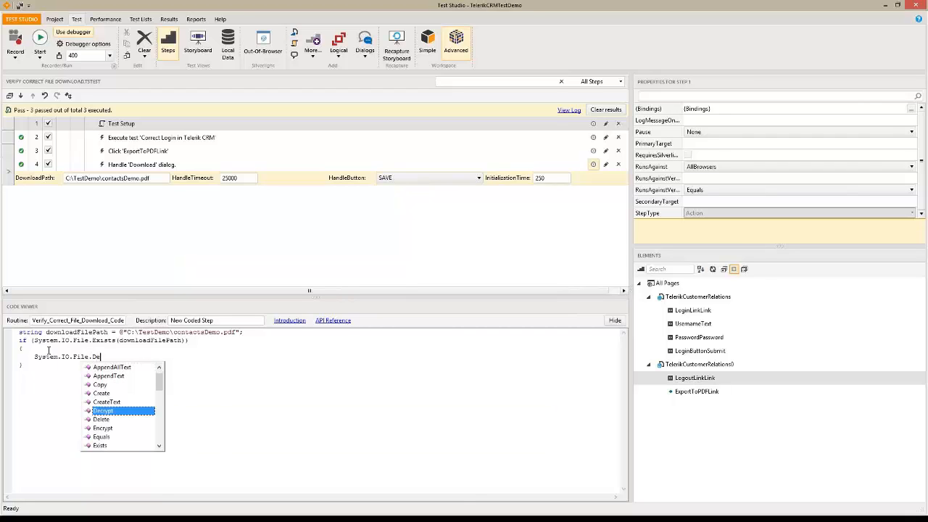
text(lete)
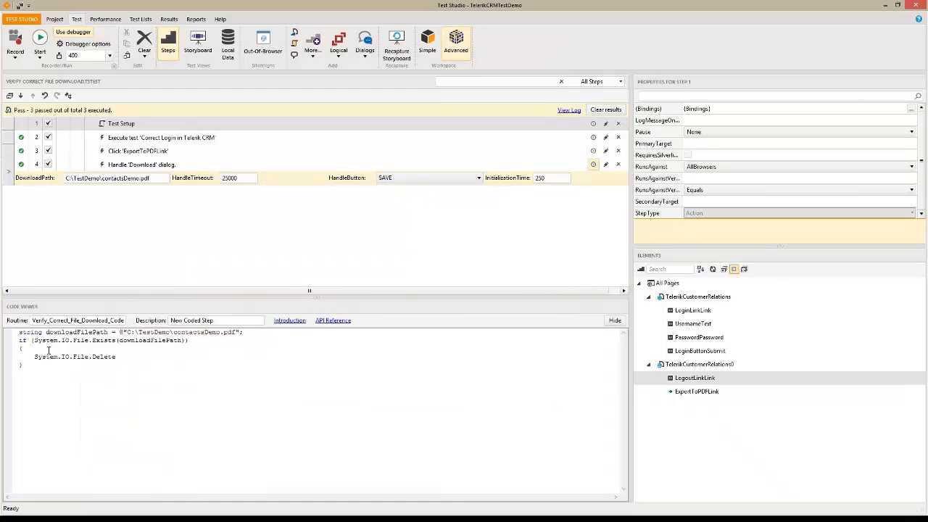
text(()
key(ctrl+v)
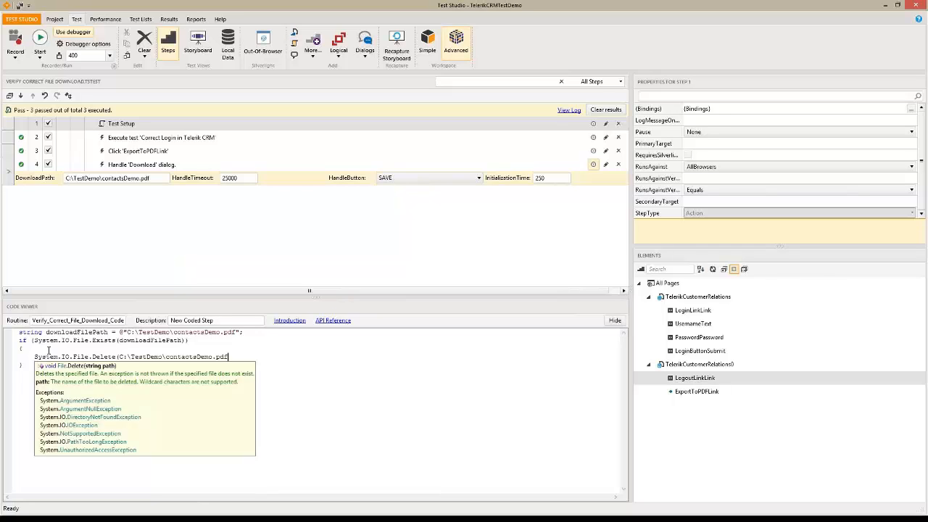
key(BackSpace)
key(BackSpace)
key(BackSpace)
key(BackSpace)
key(BackSpace)
key(BackSpace)
key(BackSpace)
key(BackSpace)
key(BackSpace)
key(BackSpace)
key(BackSpace)
key(BackSpace)
key(BackSpace)
key(BackSpace)
key(BackSpace)
key(BackSpace)
key(BackSpace)
key(BackSpace)
key(BackSpace)
key(BackSpace)
text(downloadFilePath)
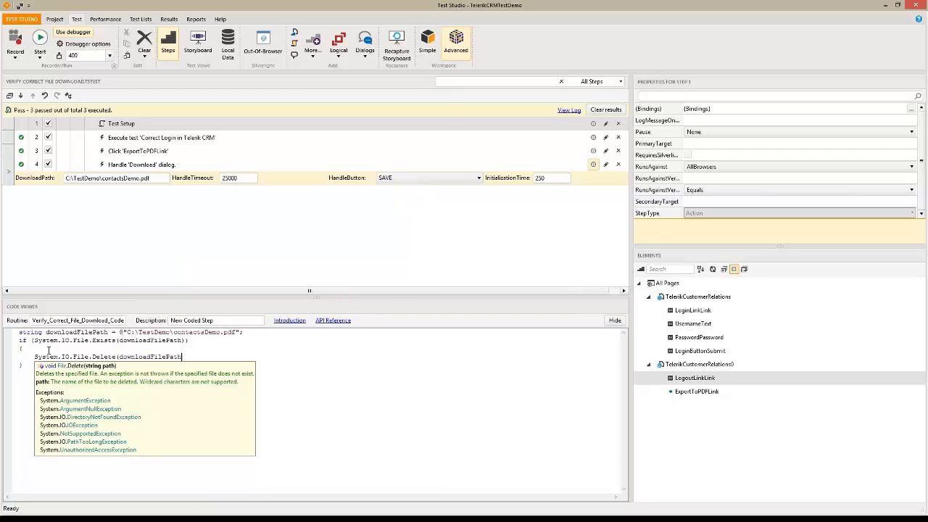
text())
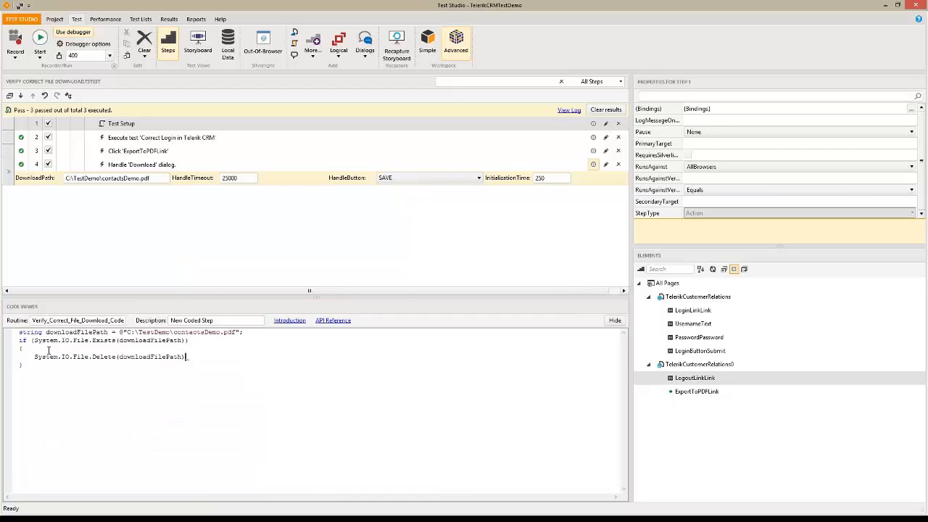
text(;)
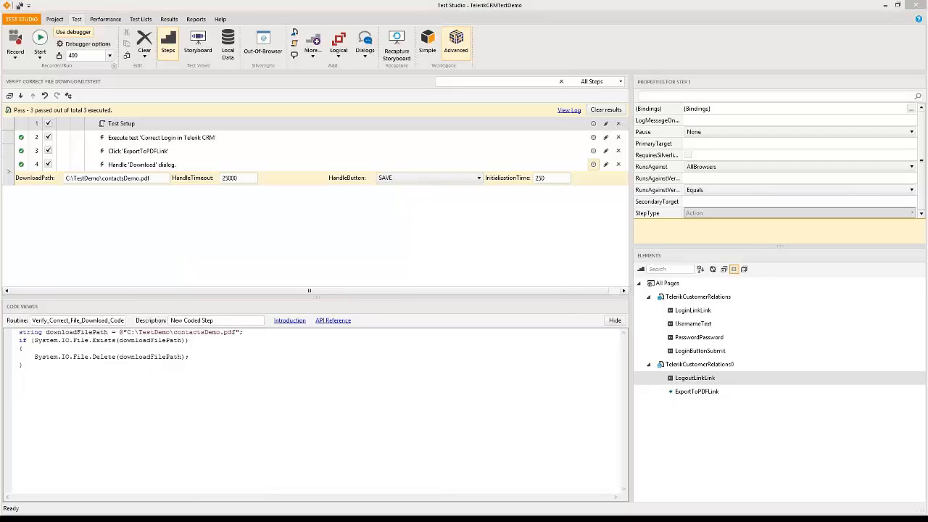
Refresh the TestDemo folder in File Explorer and select the downloaded contactsDemo.pdf
key(alt+Tab)
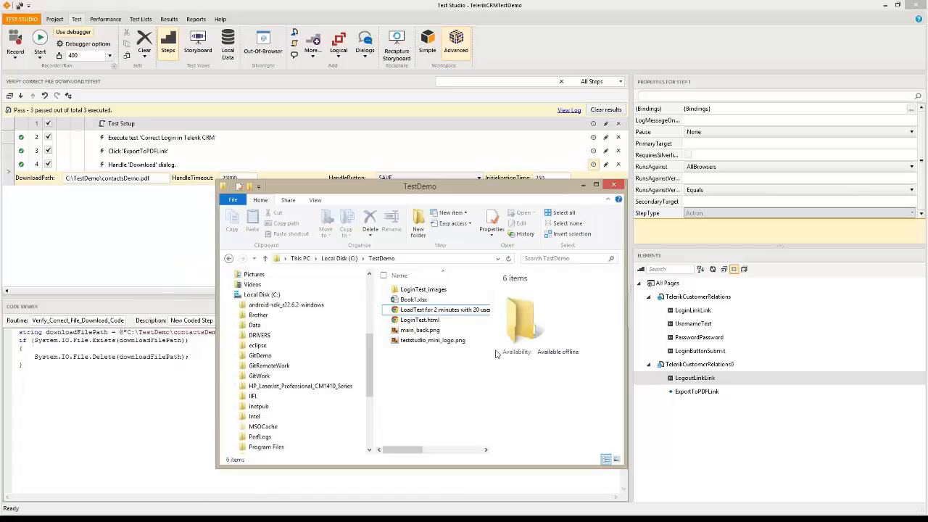
right_click(448, 398)
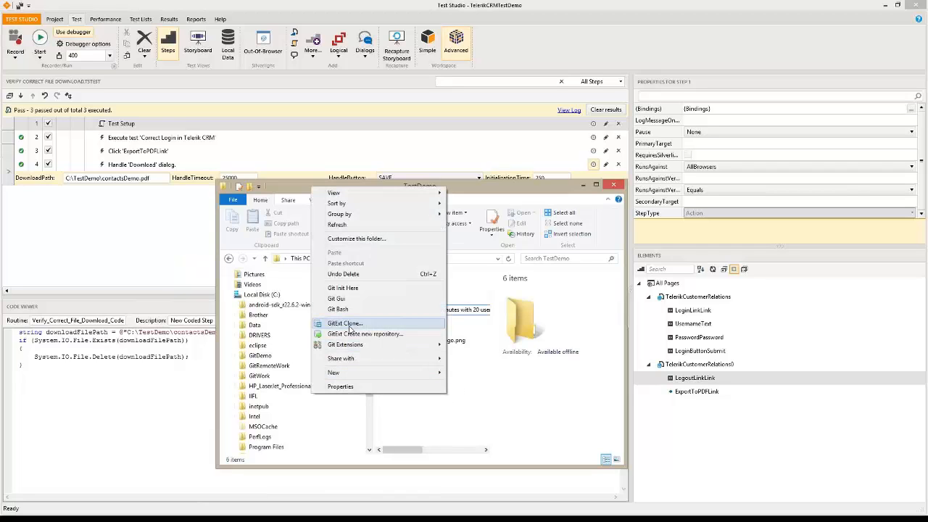
click(341, 226)
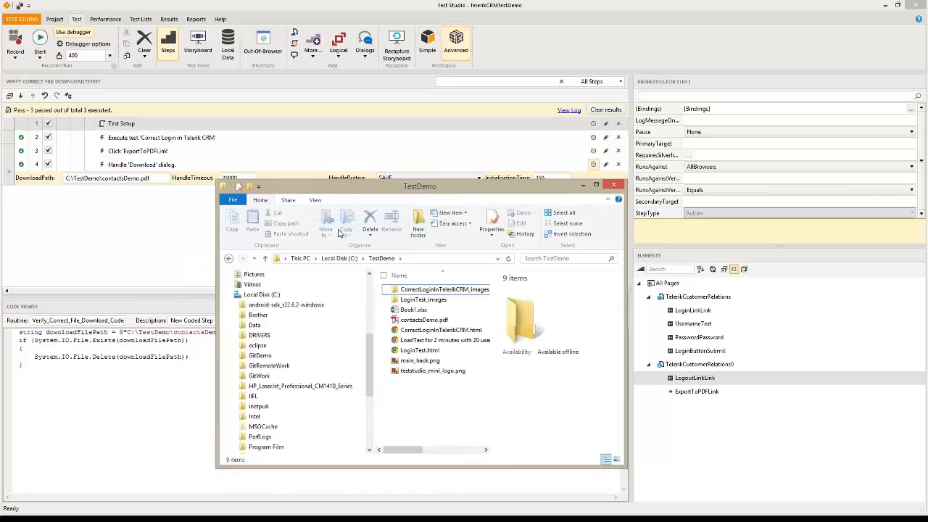
click(426, 320)
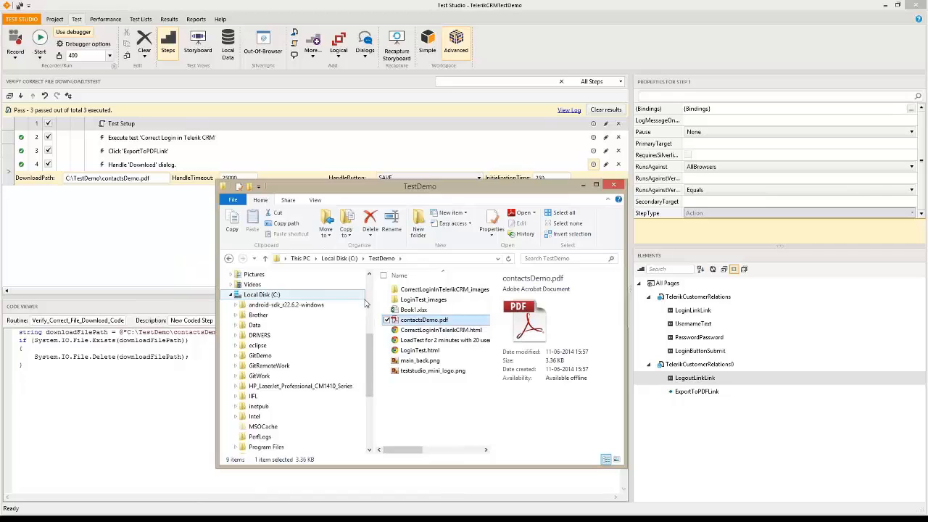
click(62, 154)
Set a breakpoint on step 3, then save and run the test
click(63, 151)
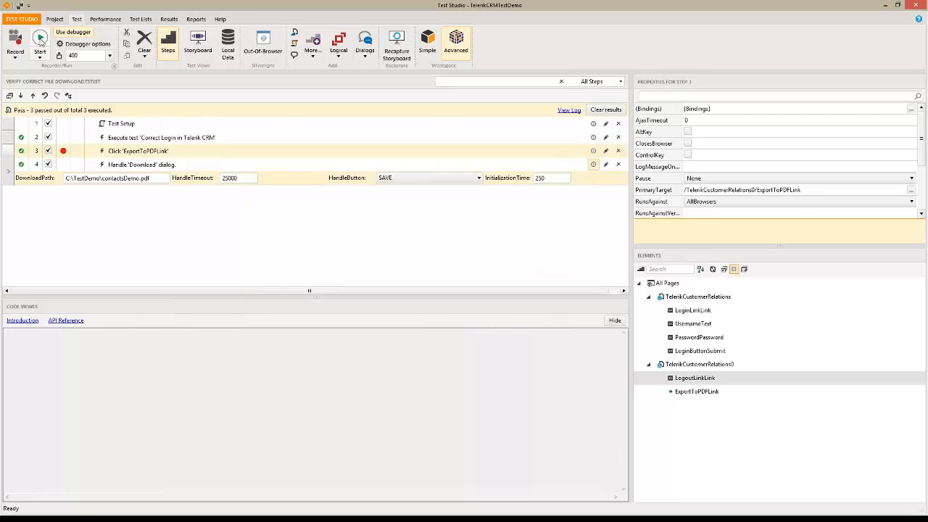
click(40, 41)
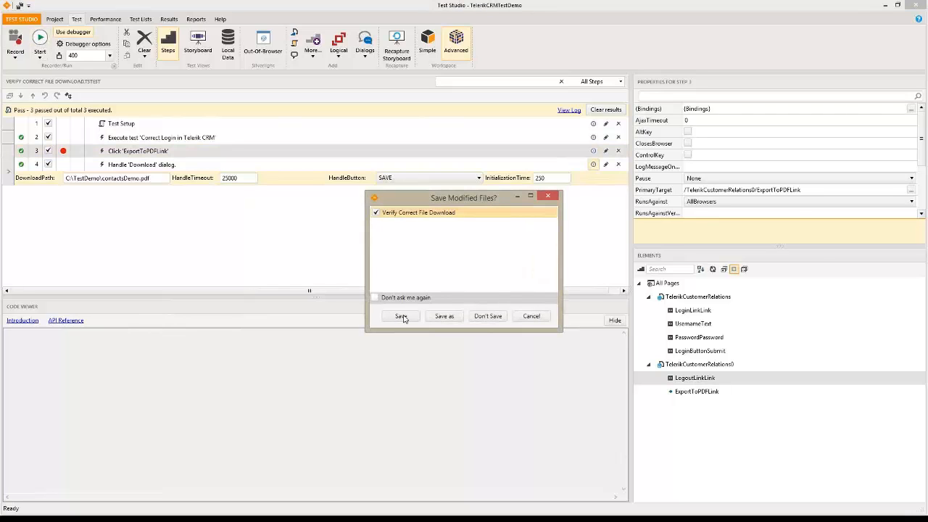
click(401, 316)
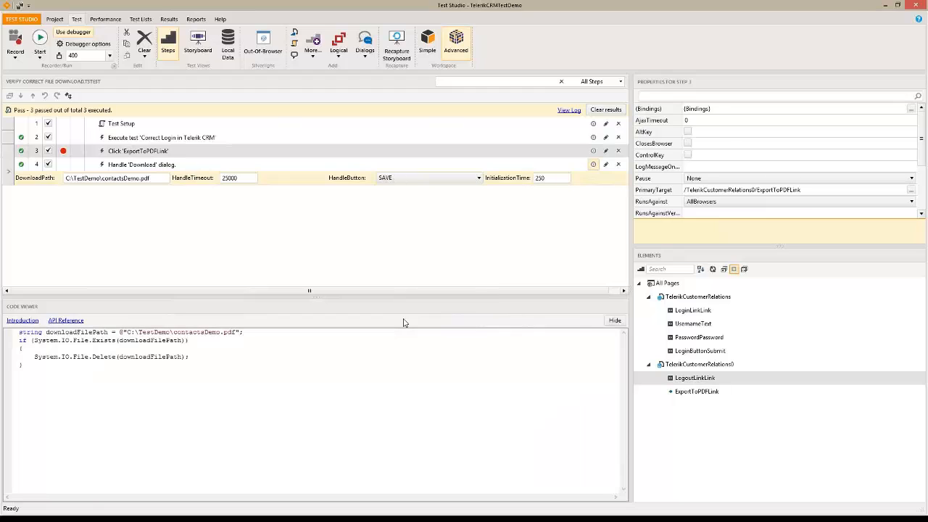
click(512, 367)
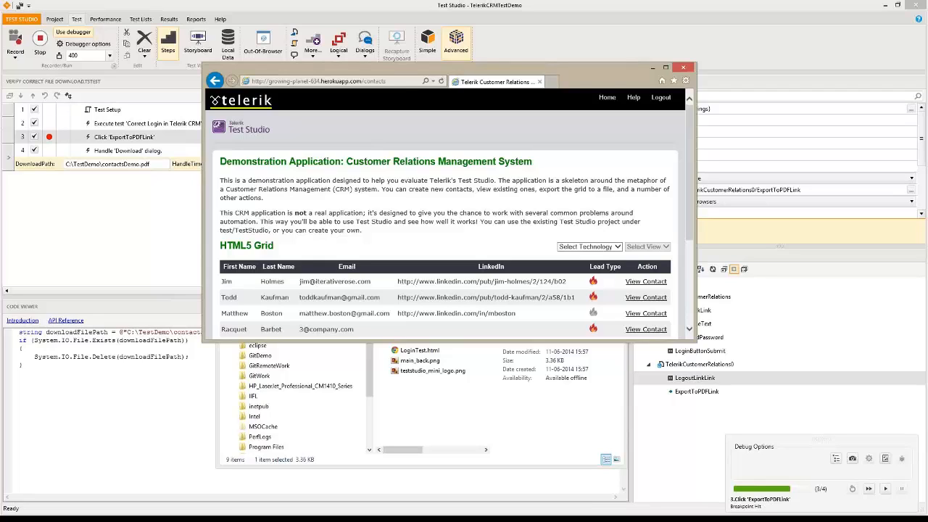
At the breakpoint, refresh TestDemo to confirm contactsDemo.pdf was deleted, resume, and remove the breakpoint
key(alt+Tab)
right_click(418, 416)
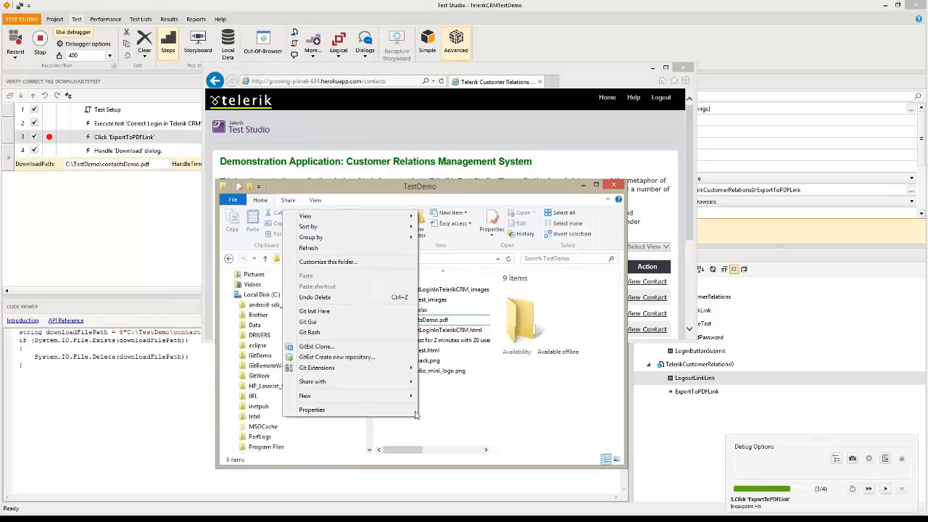
click(308, 247)
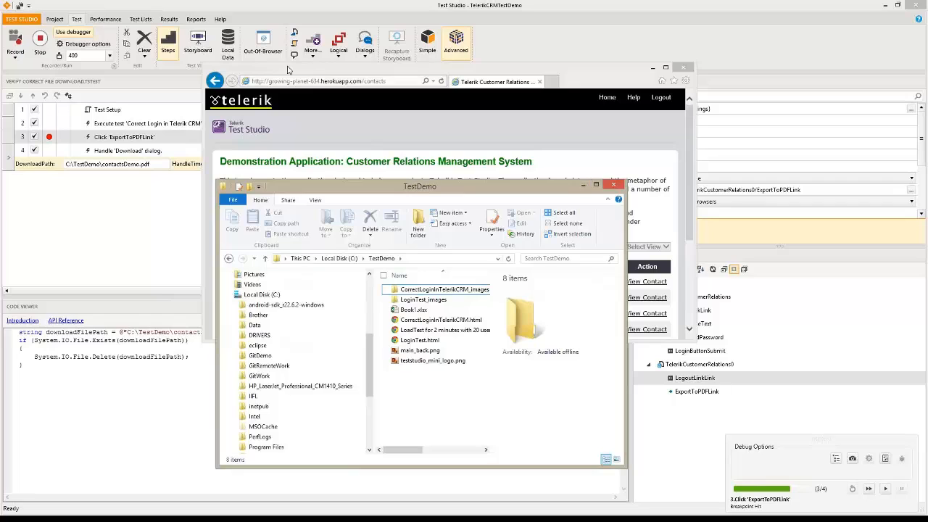
click(885, 488)
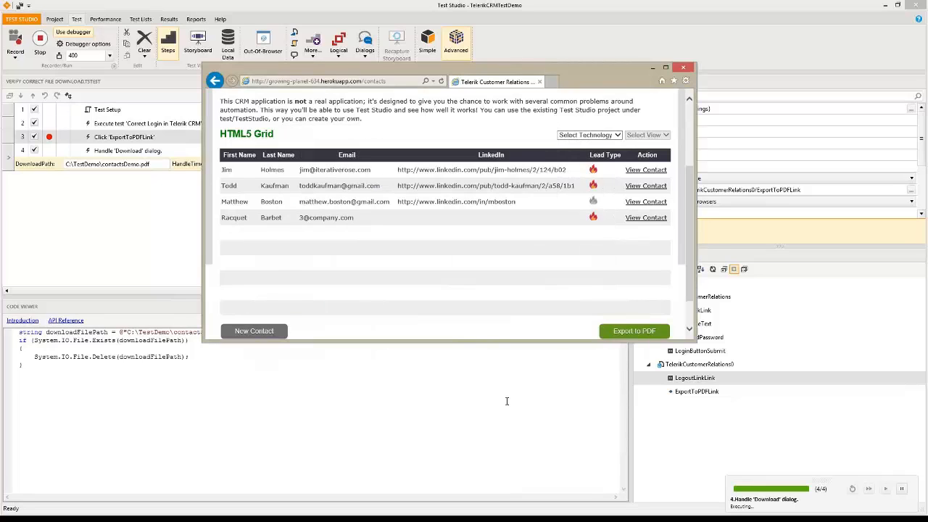
click(63, 152)
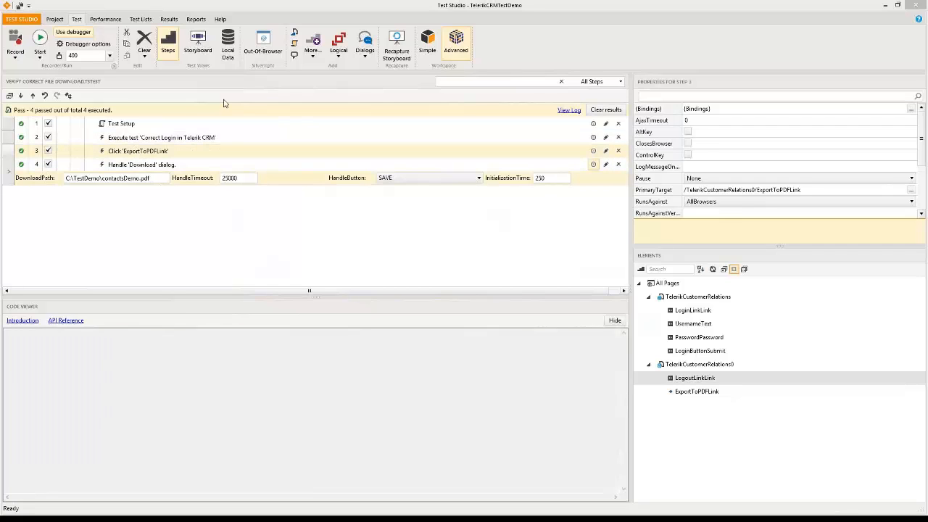
Add a coded step at the end of the test, described 'Verify File Exists'
click(294, 44)
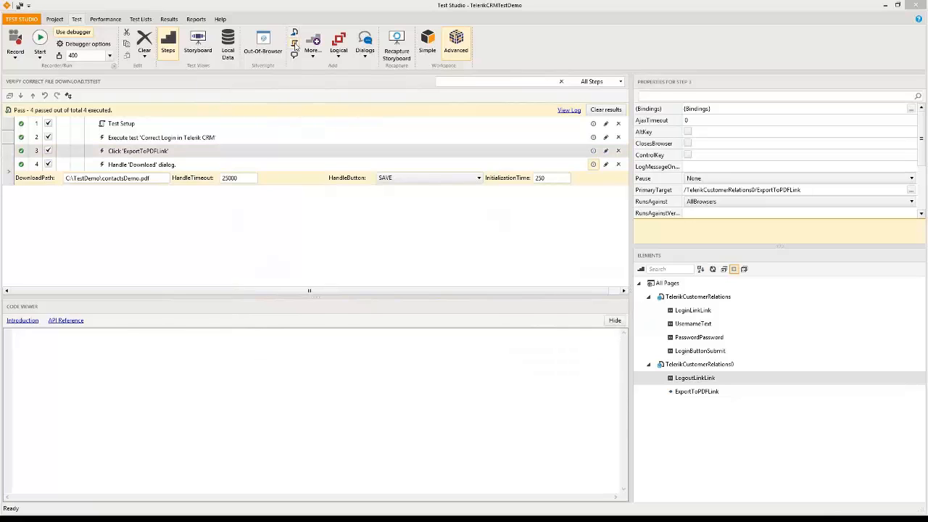
click(21, 96)
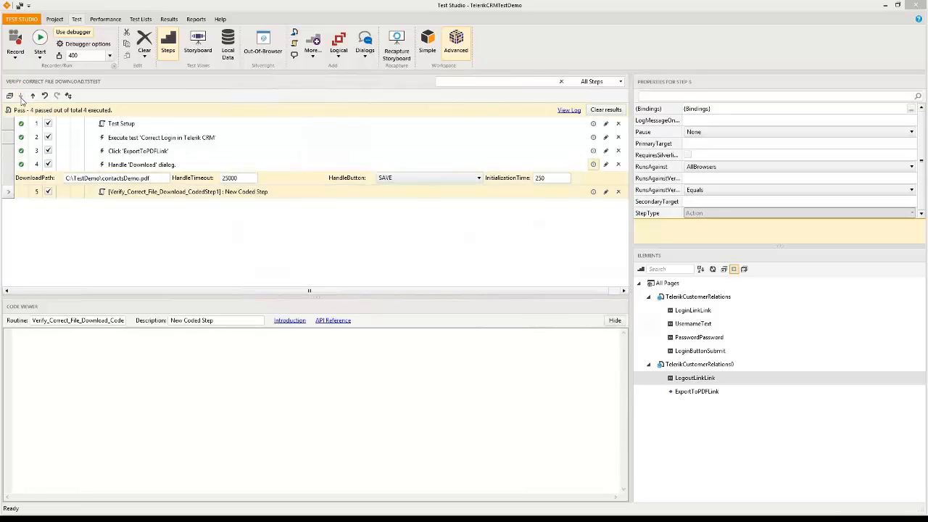
right_click(202, 194)
click(166, 224)
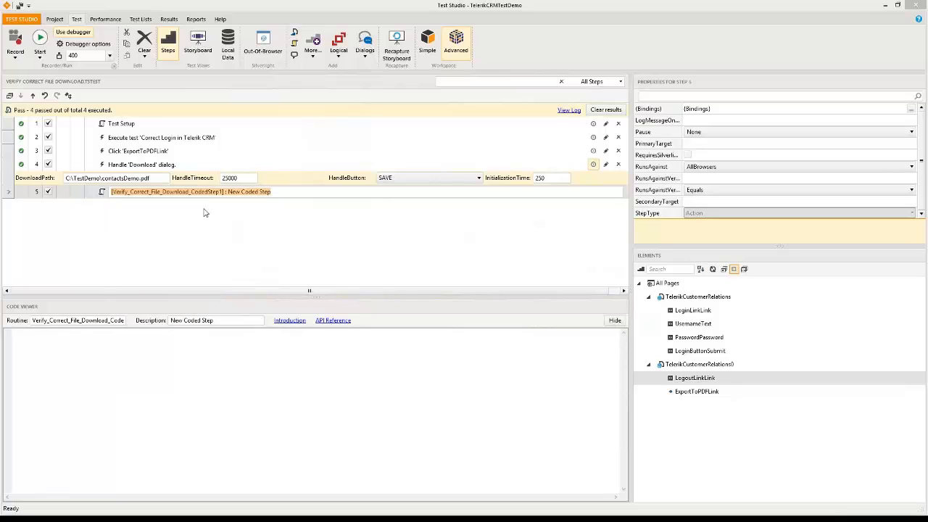
text(Verify)
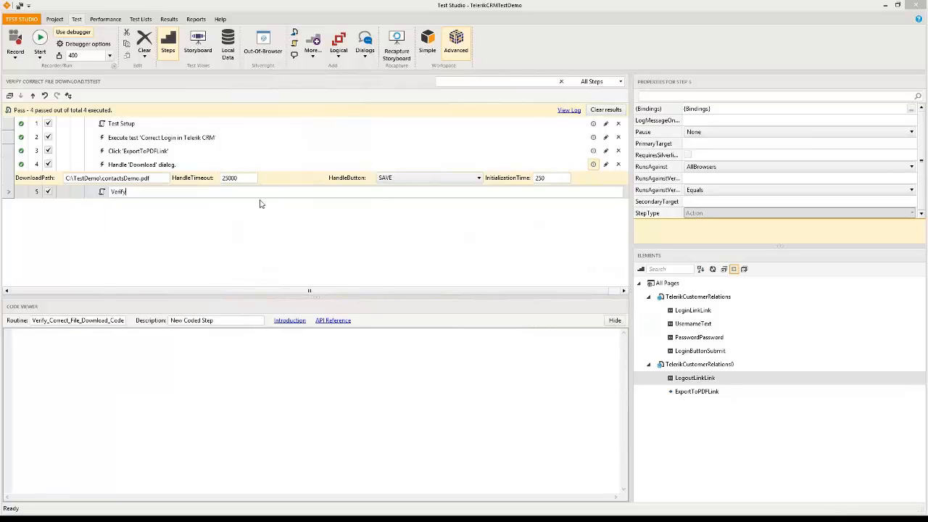
text( File Exisytss)
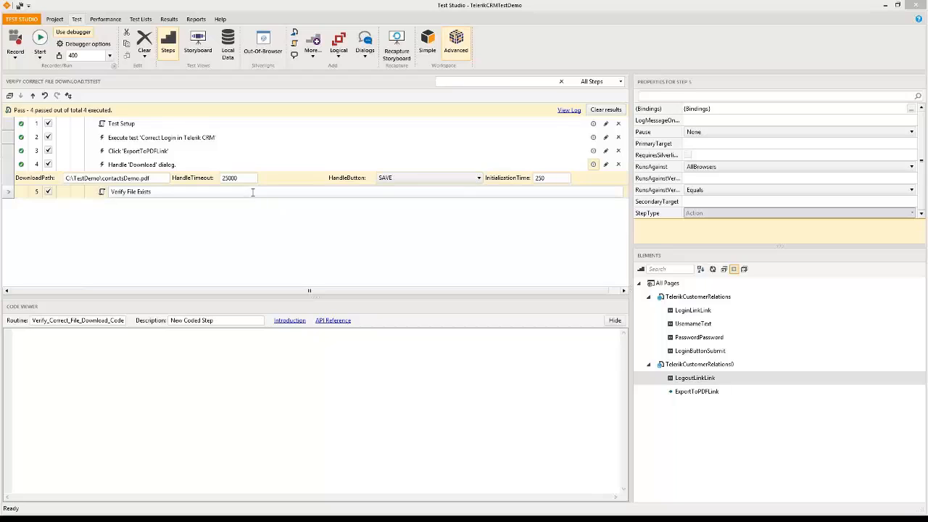
key(Return)
Begin the Verify File Exists code with an Assert.IsTrue call
click(135, 350)
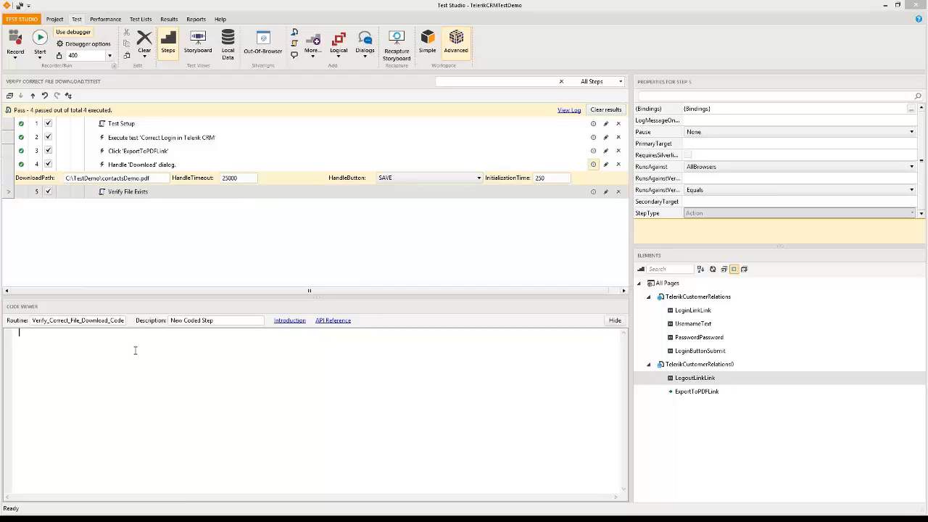
text(Assert.)
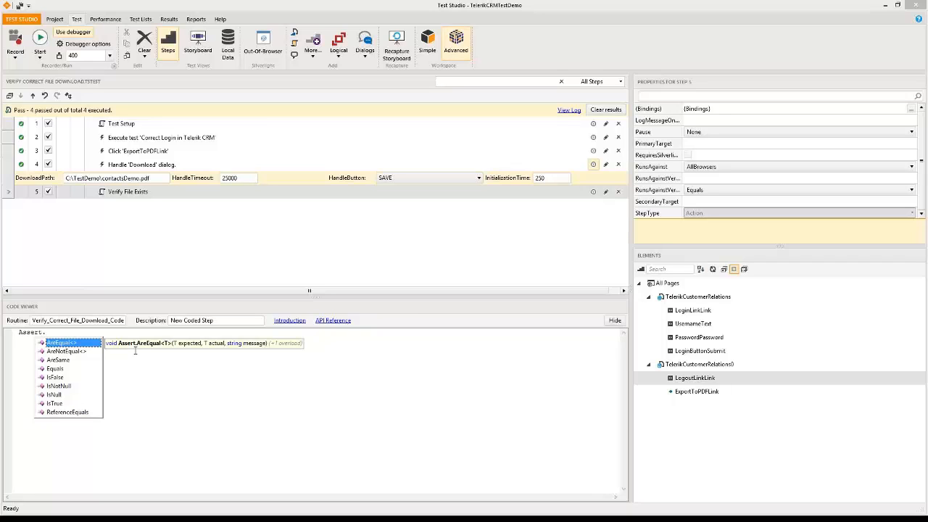
key(Down)
key(Down)
key(Down)
key(Down)
key(Down)
key(Down)
key(Down)
key(Down)
key(Return)
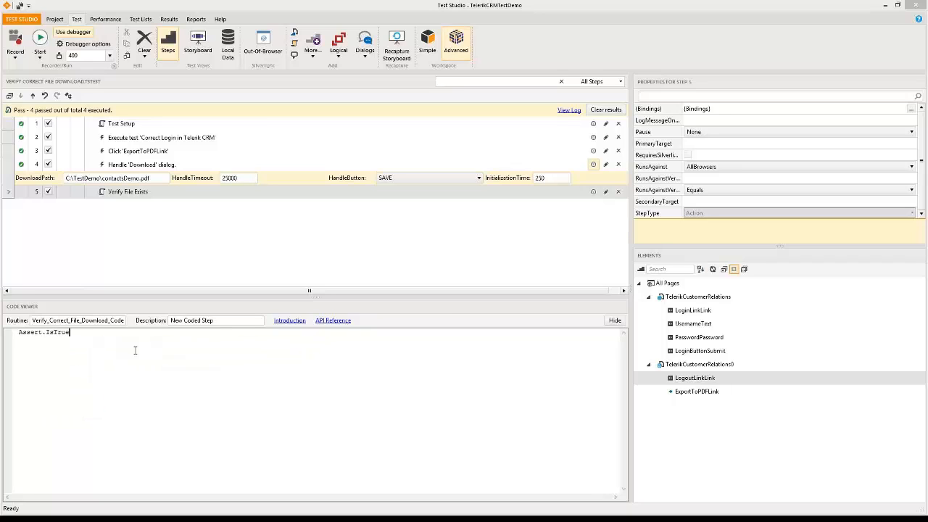
Pass System.IO.File.Exists(@"c:\testdemo\contactsDemo.pdf") to the assertion and start the test run
text(()
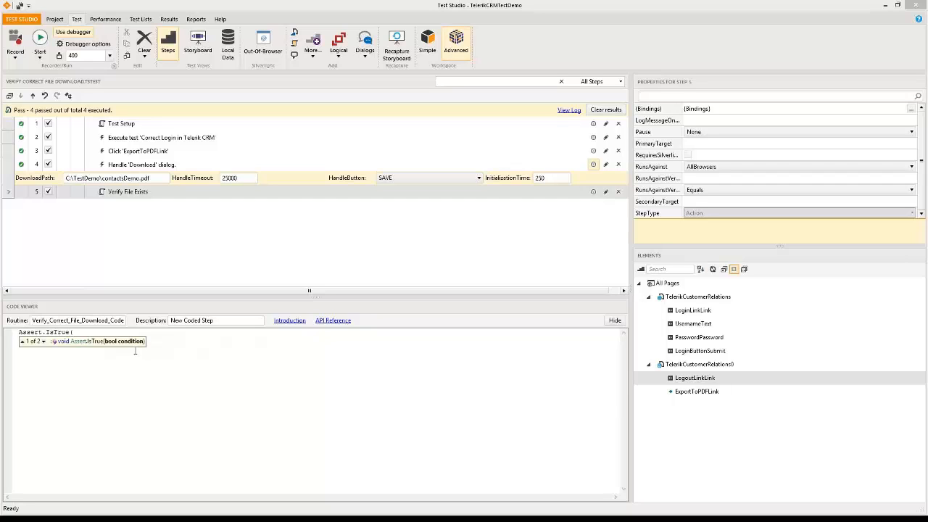
text(Sys)
text(,)
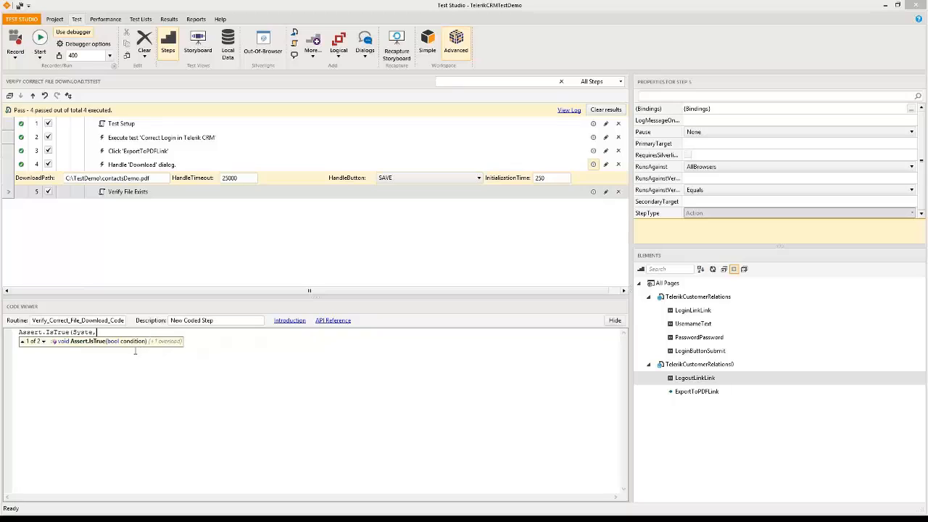
key(BackSpace)
text(m.IO)
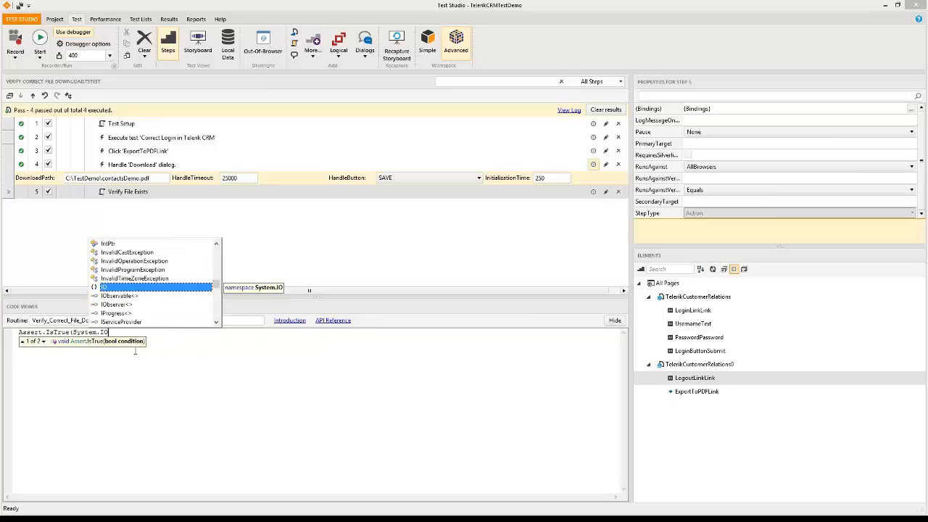
text(/File)
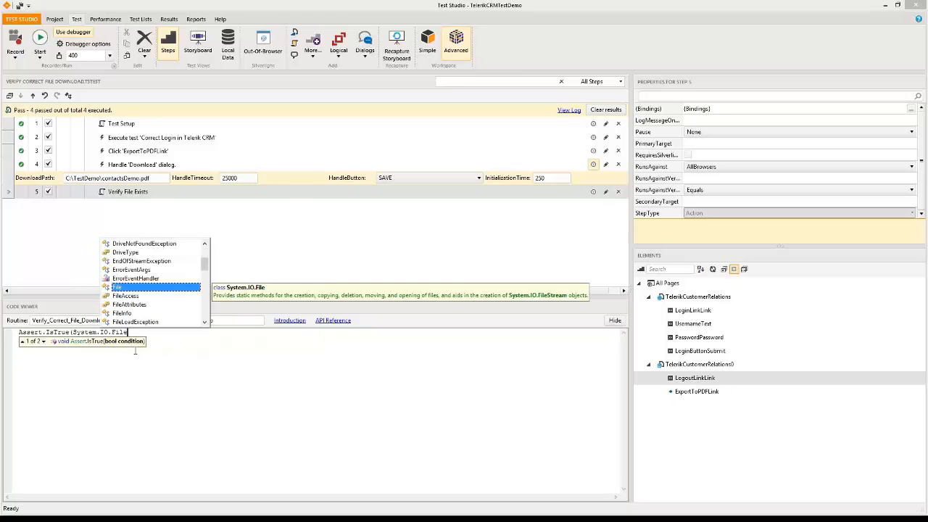
text(.Exists)
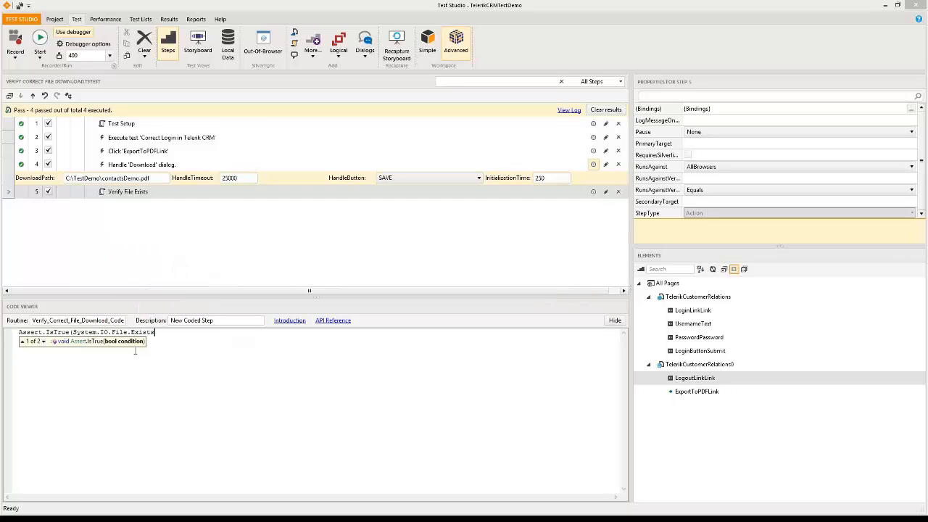
text(()
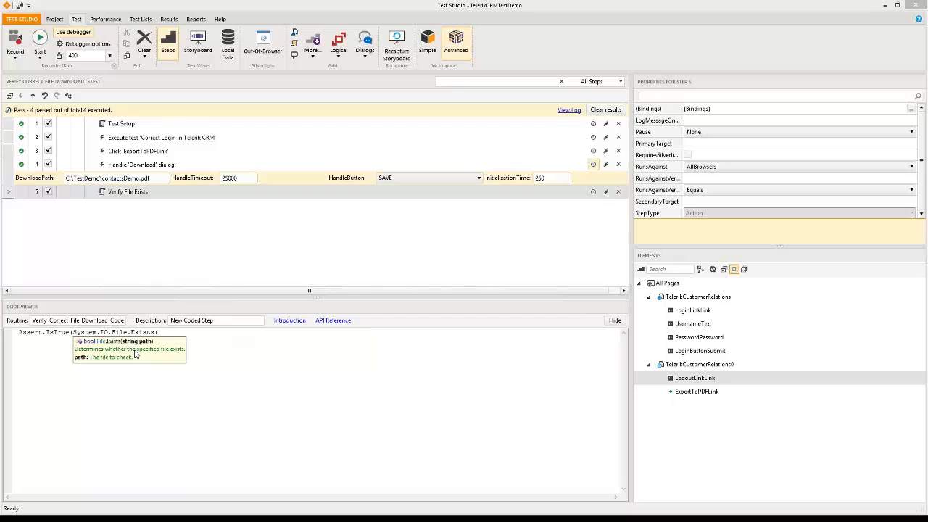
text(@)
text(@)
text("c:\testdemo)
text(\cont)
text(act)
key(BackSpace)
key(BackSpace)
key(BackSpace)
text(tcat)
key(BackSpace)
key(BackSpace)
key(BackSpace)
text(actsDe)
key(BackSpace)
key(BackSpace)
text(");)
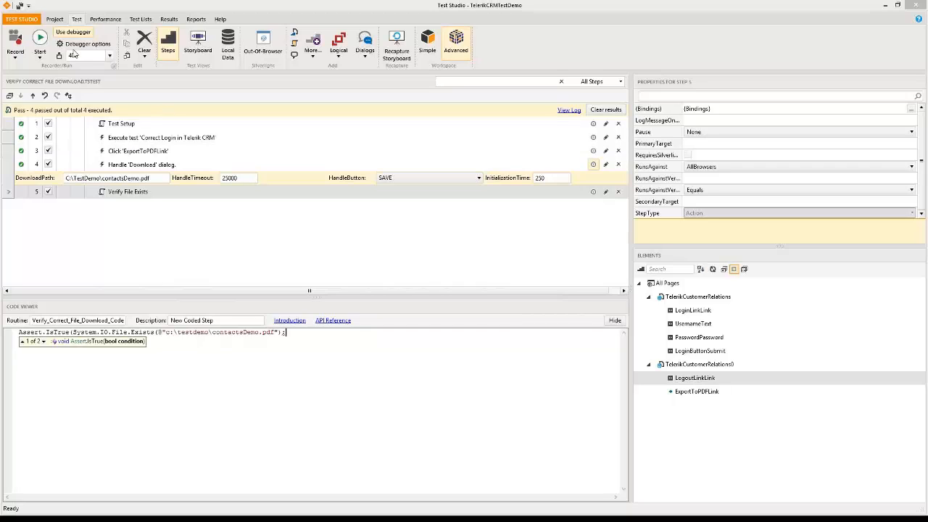
click(42, 41)
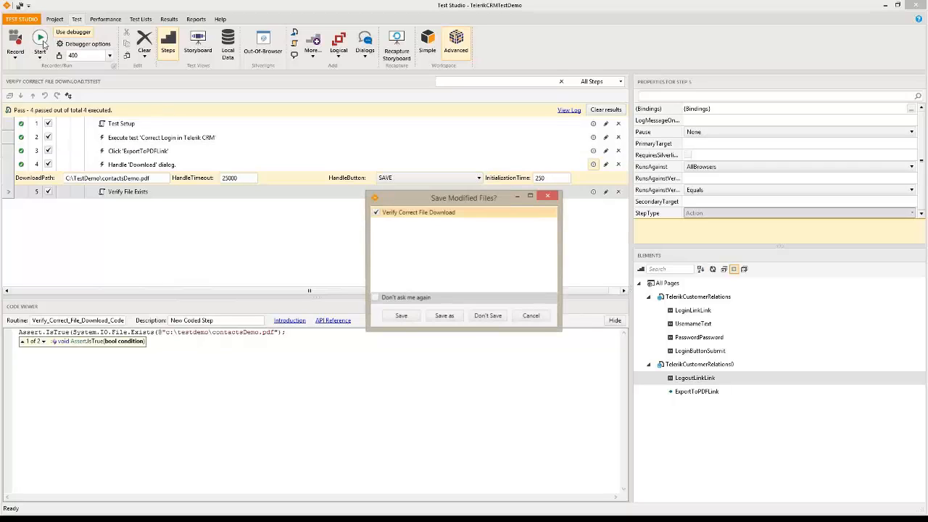
Save the files and read the CS1026 ') expected' compile error in the test log
click(410, 318)
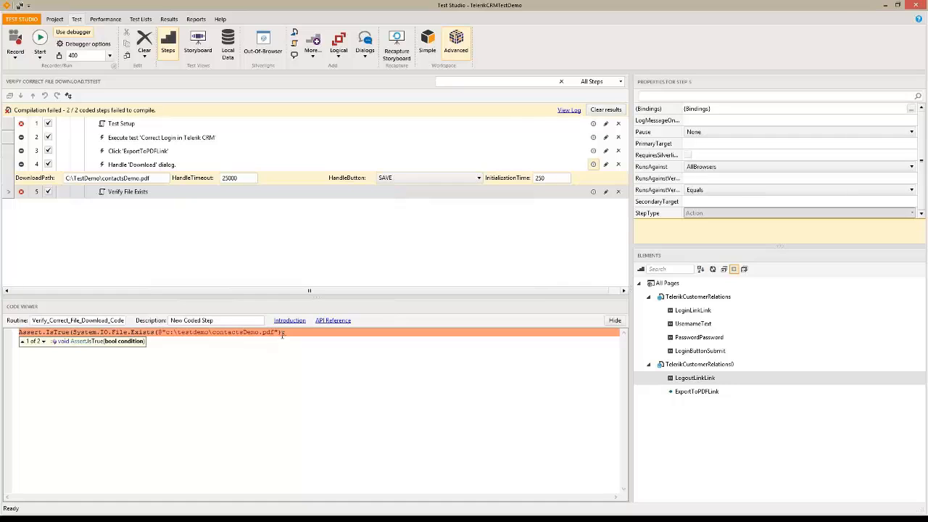
click(569, 109)
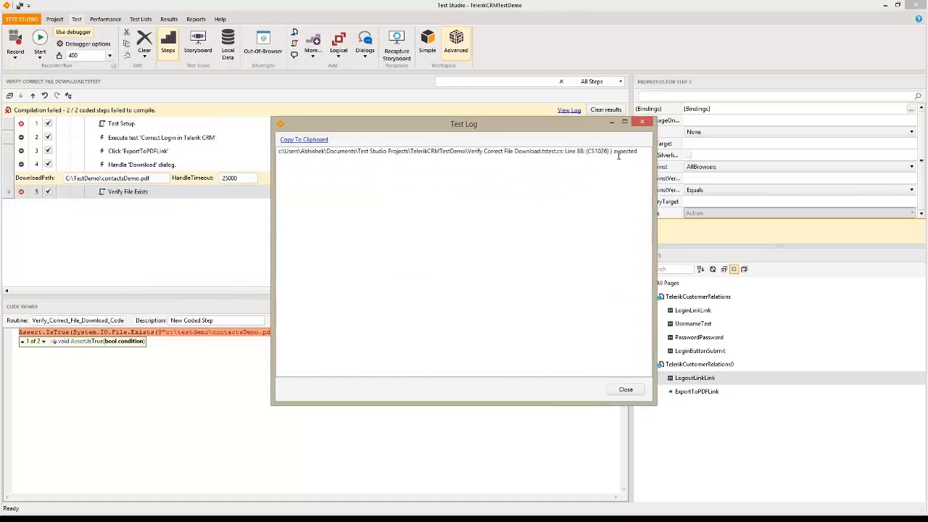
click(625, 389)
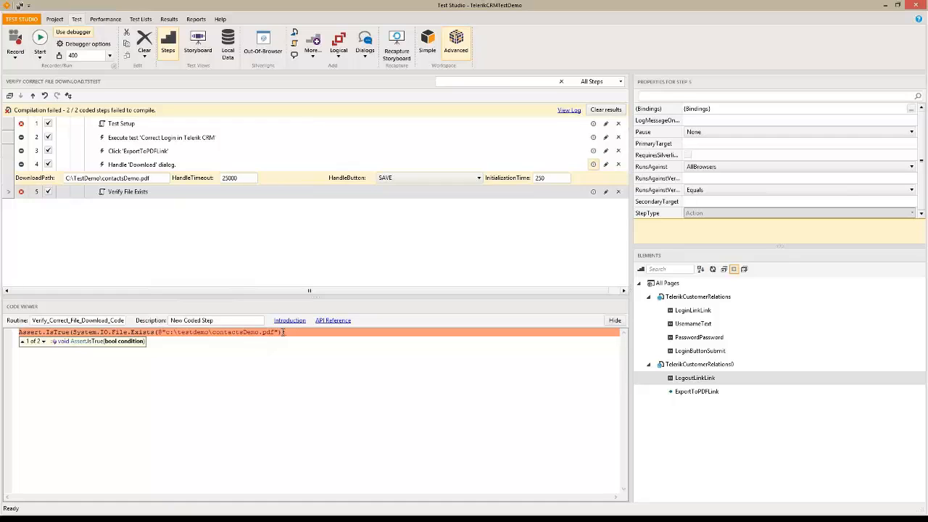
click(571, 110)
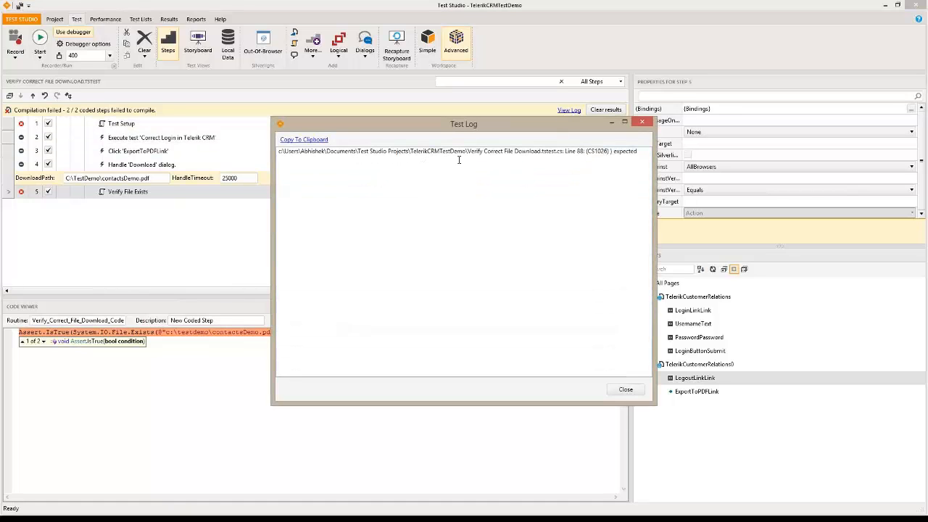
click(625, 389)
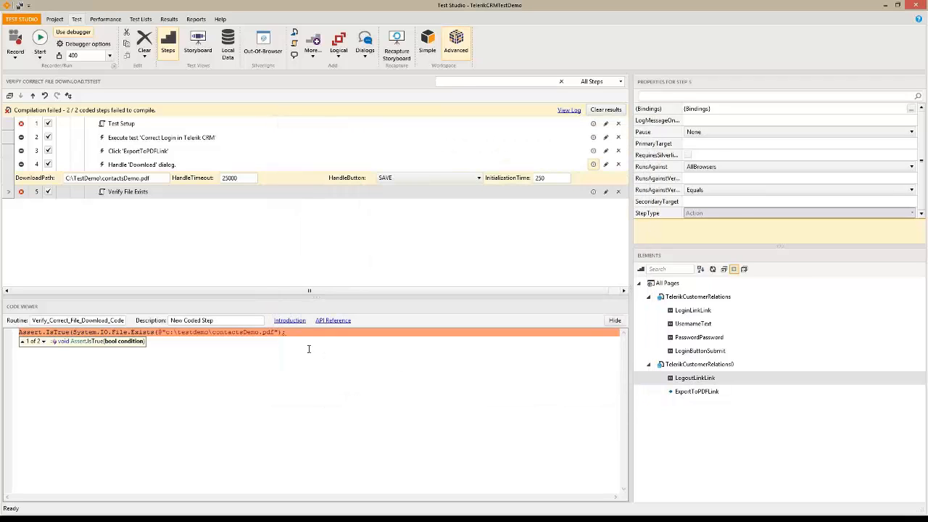
Add the missing closing parenthesis before the semicolon, then save and rerun the test
click(284, 333)
text())
click(40, 39)
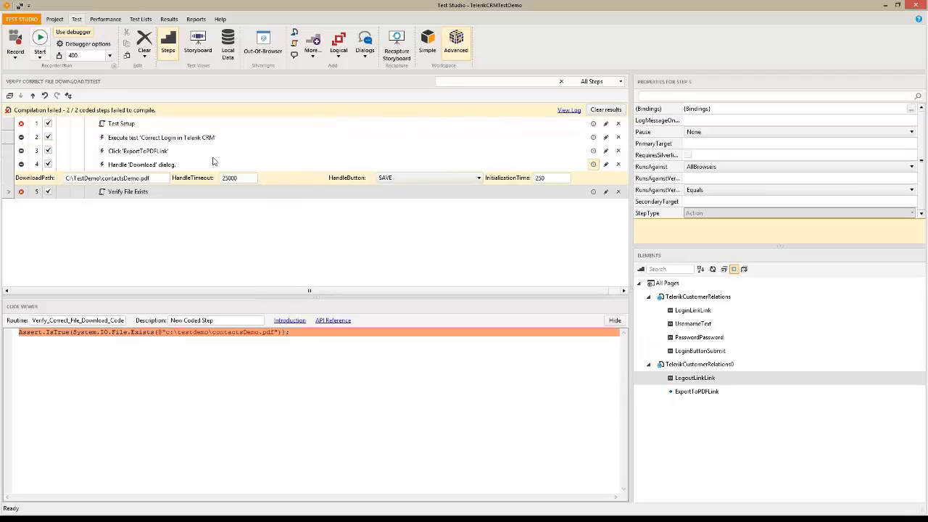
click(401, 316)
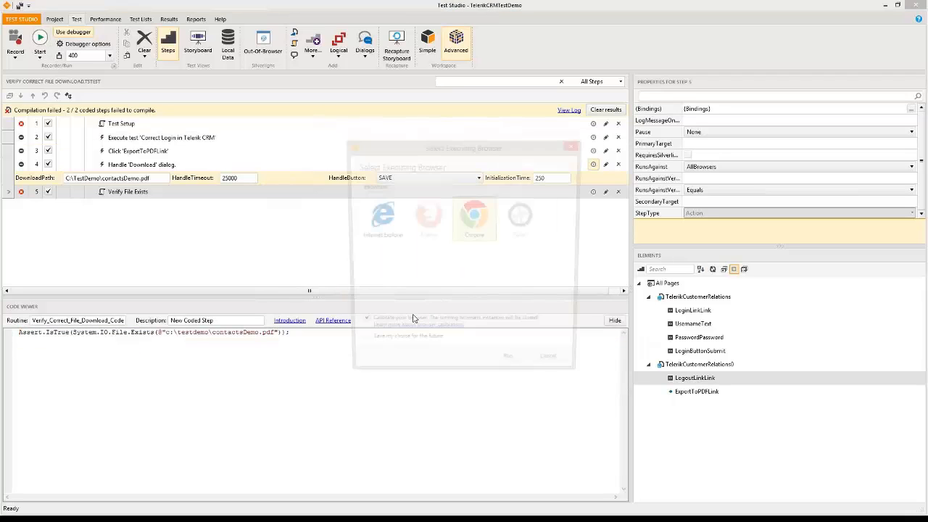
Run the test to a 5-of-5 pass, then pick Correct Login in Telerik CRM from the project's tests
click(511, 369)
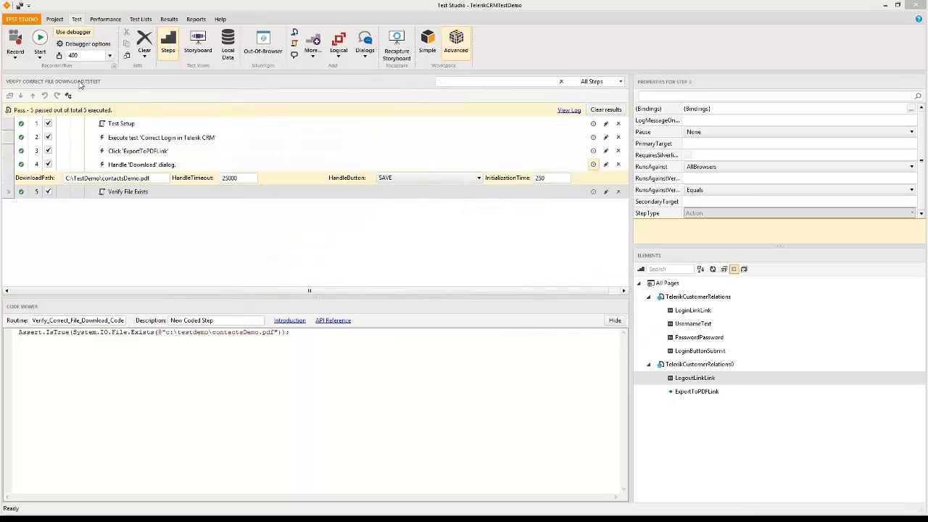
click(58, 19)
click(70, 125)
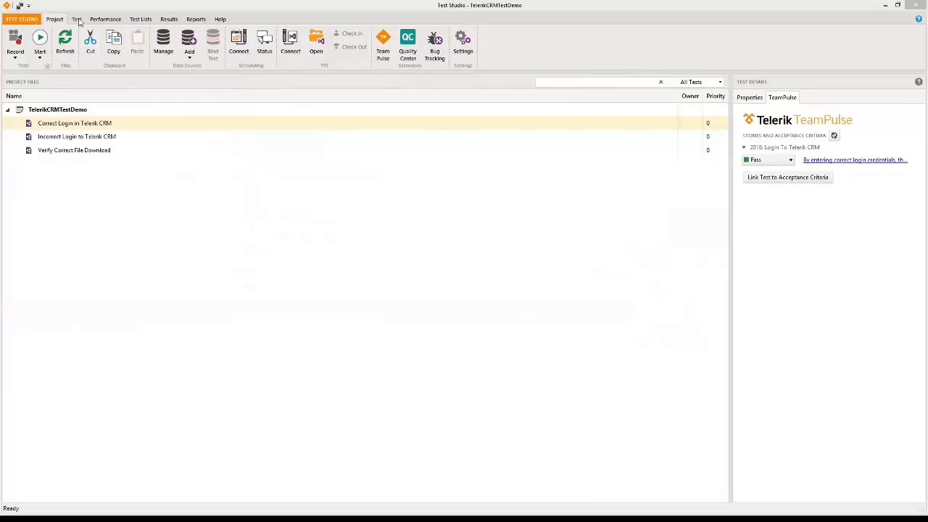
Open the Performance tab's Get Started guide for the TelerikCRMTestDemo project, then return to the test list
click(72, 113)
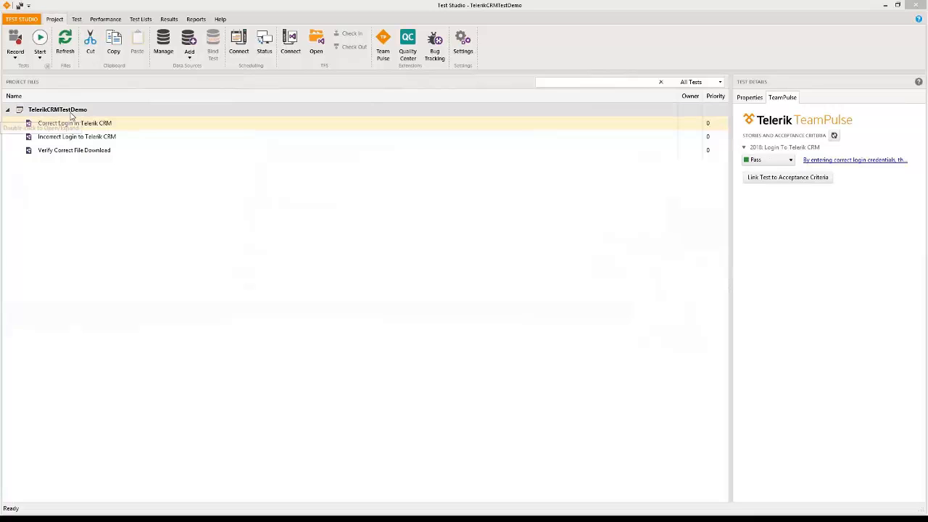
right_click(71, 114)
click(64, 126)
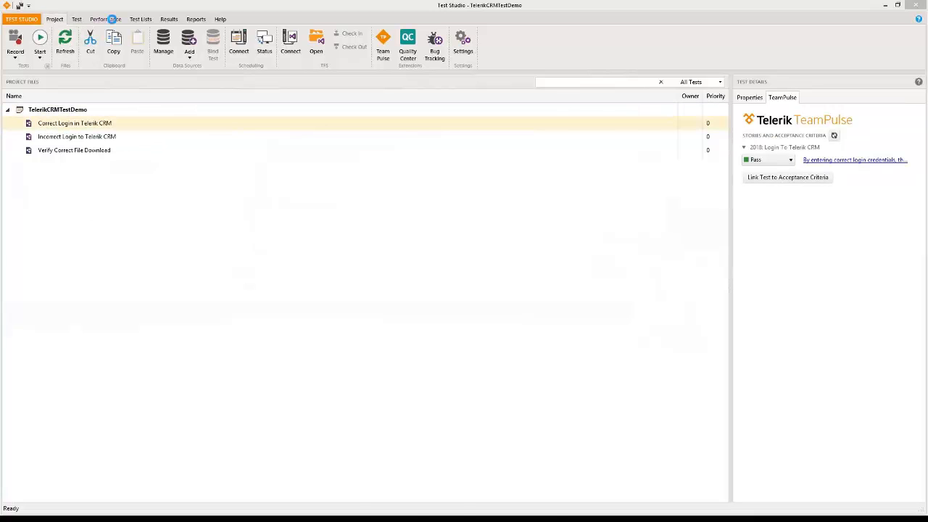
click(110, 22)
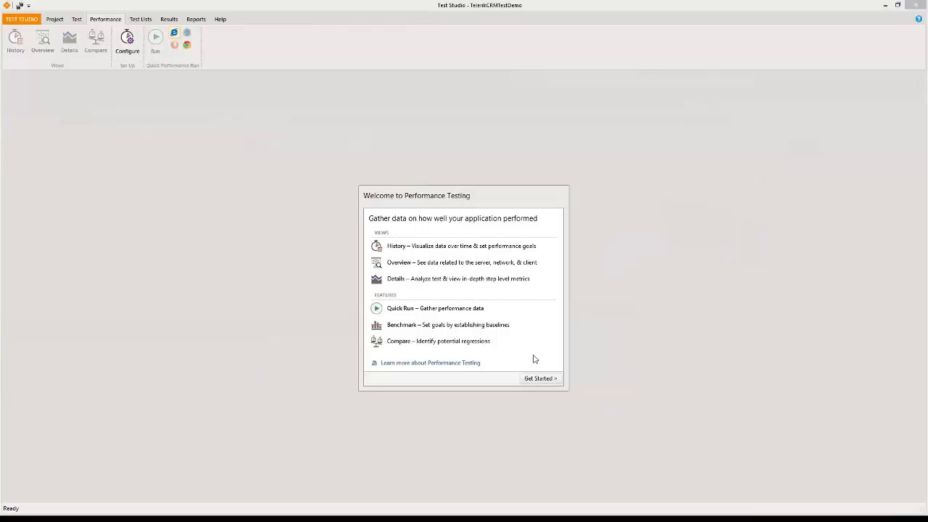
click(539, 378)
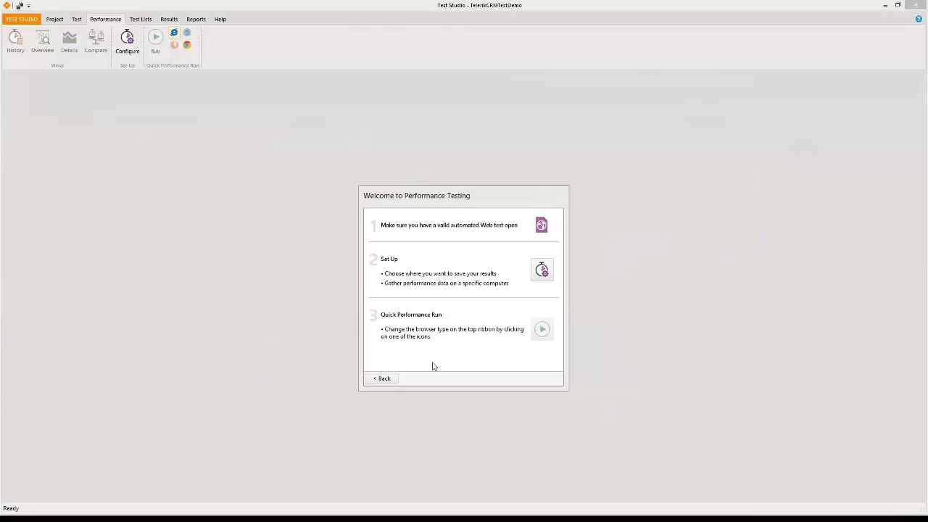
click(76, 20)
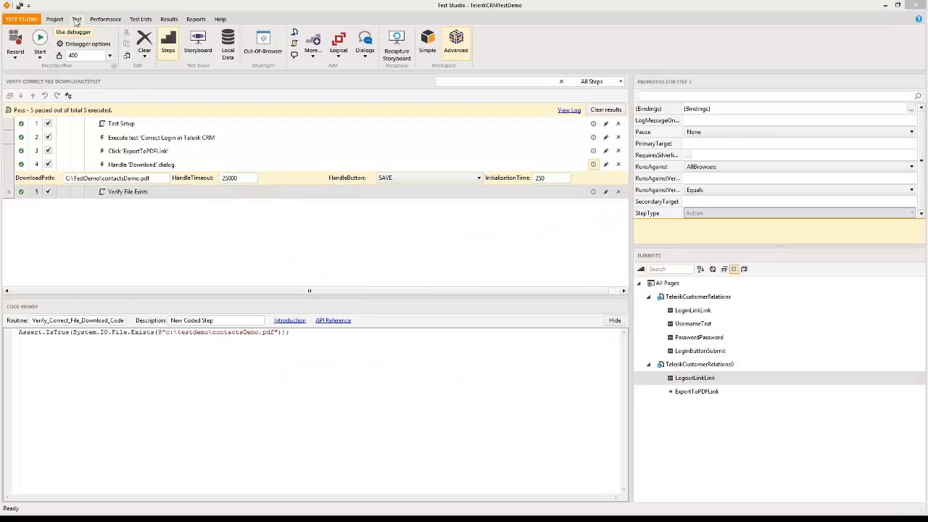
click(62, 20)
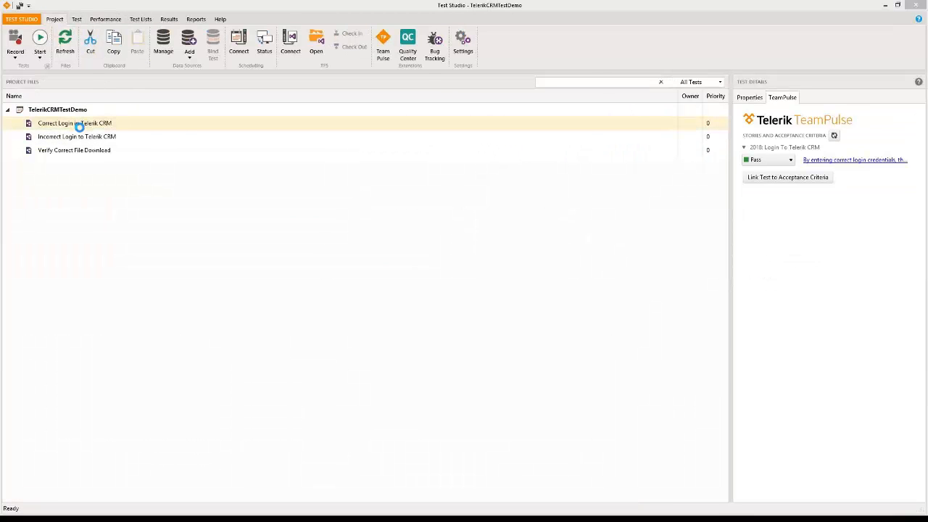
Save the performance data-gathering settings, then quick-run Correct Login in Telerik CRM, saving the modified test
click(107, 20)
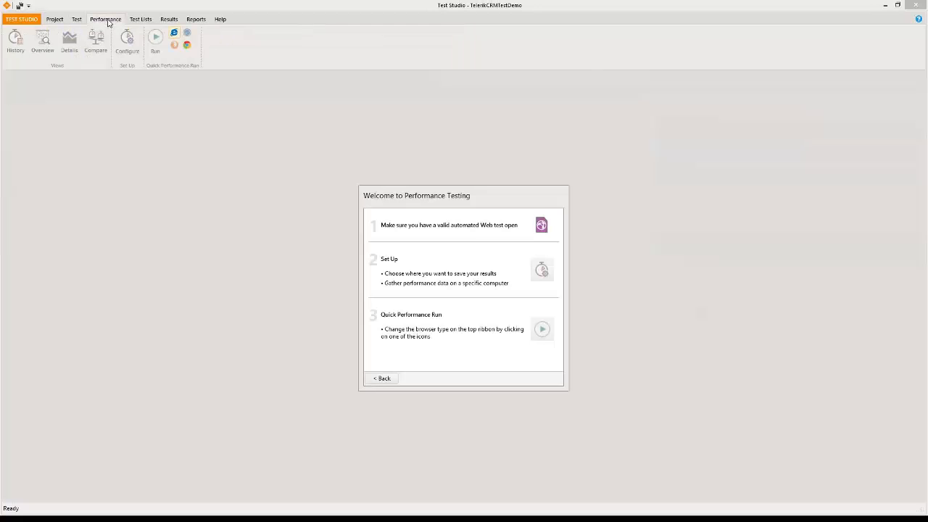
click(542, 272)
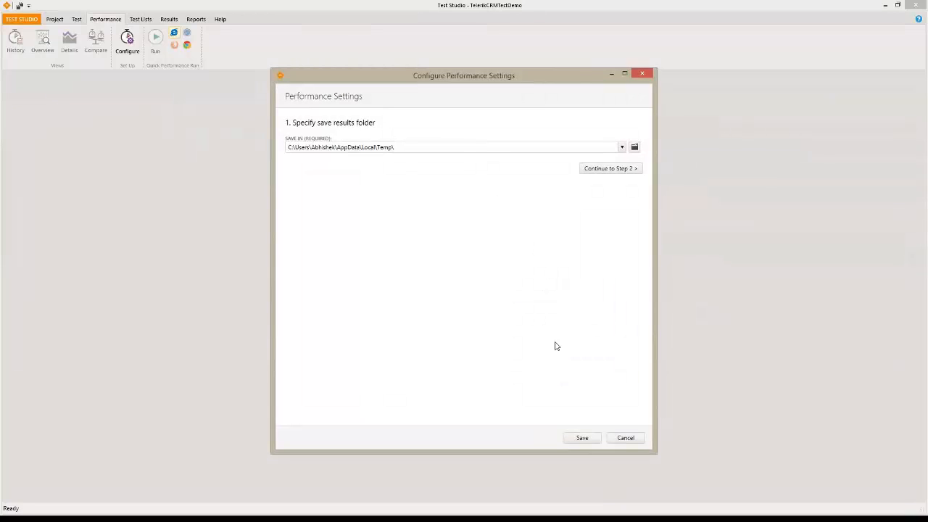
click(624, 171)
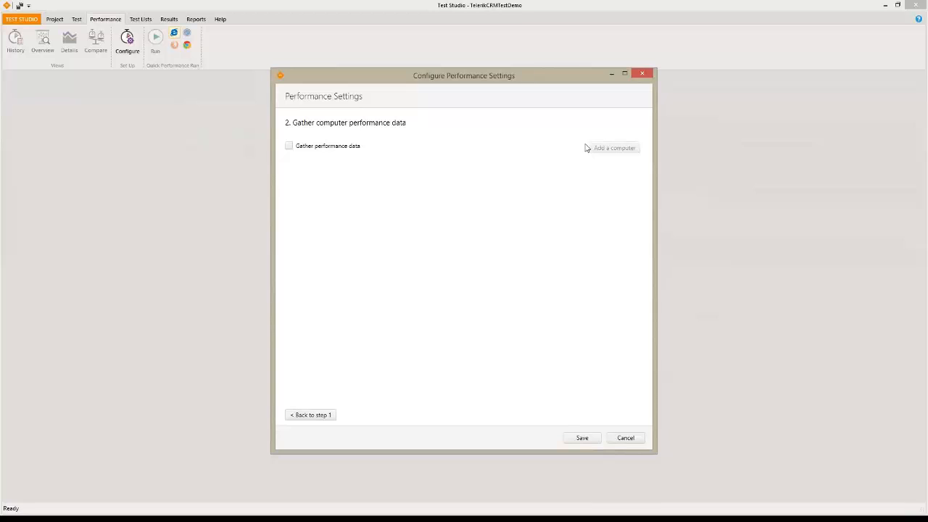
click(575, 436)
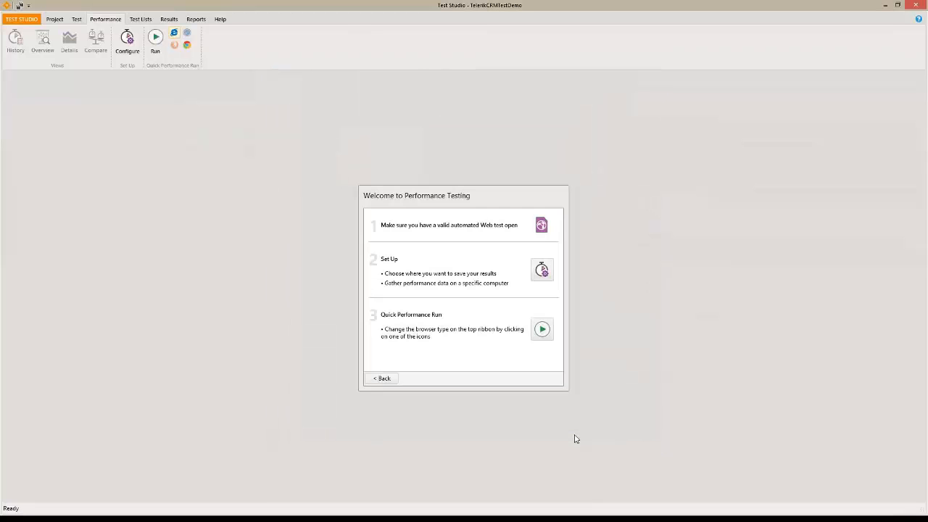
click(542, 329)
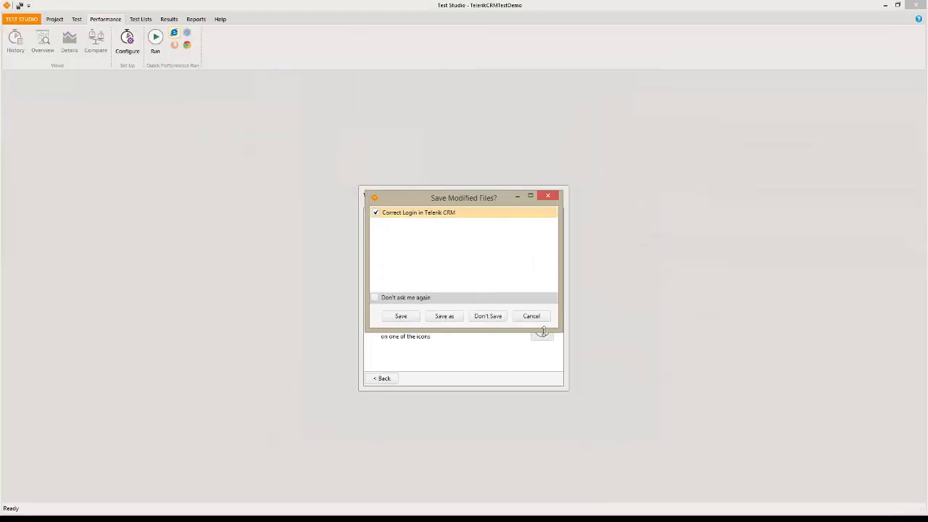
click(401, 316)
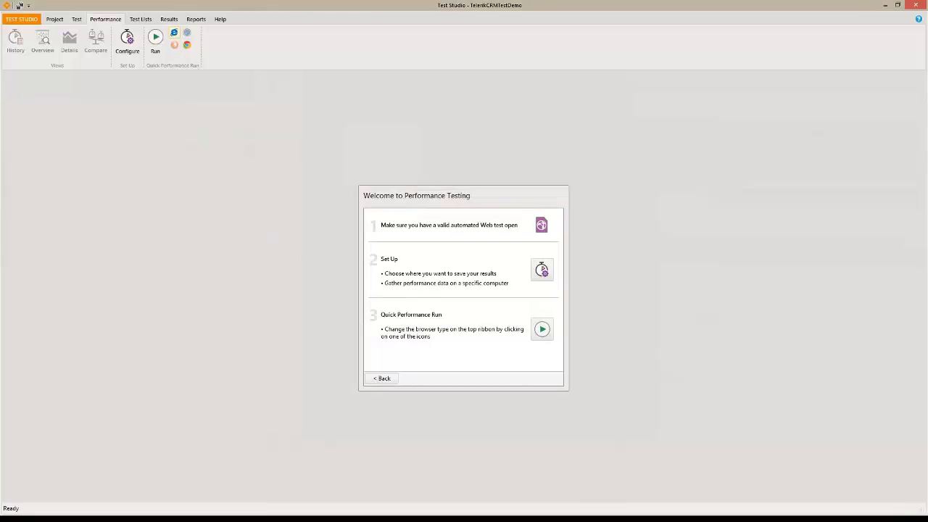
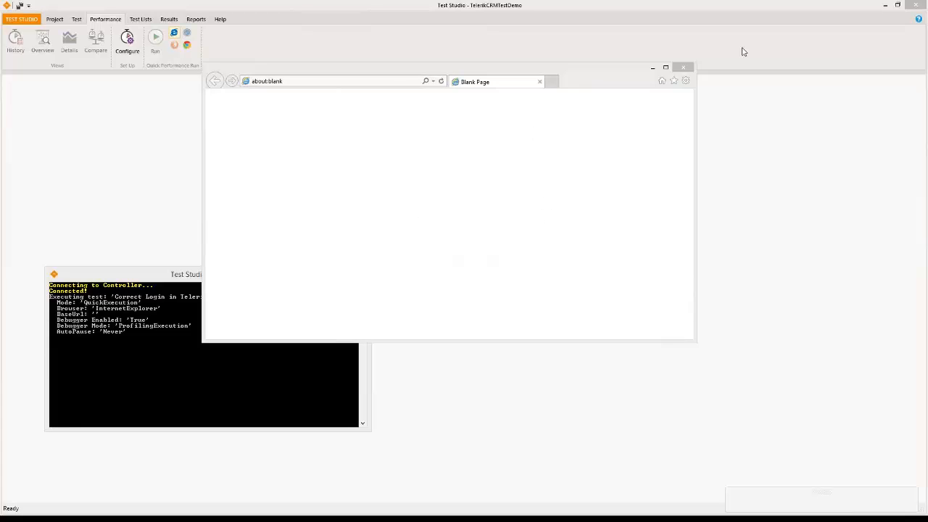
Close the performance run's browser, cancel the running test, and go back to the project list
click(684, 69)
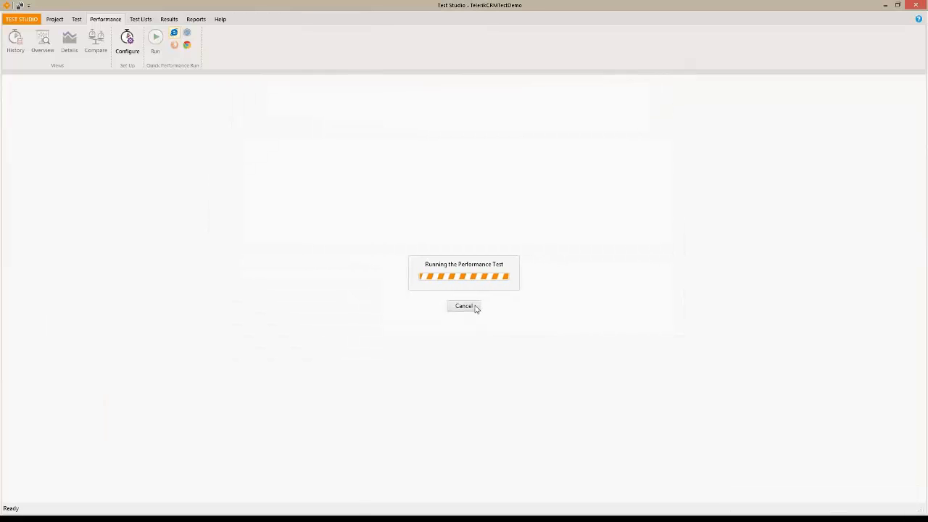
click(463, 306)
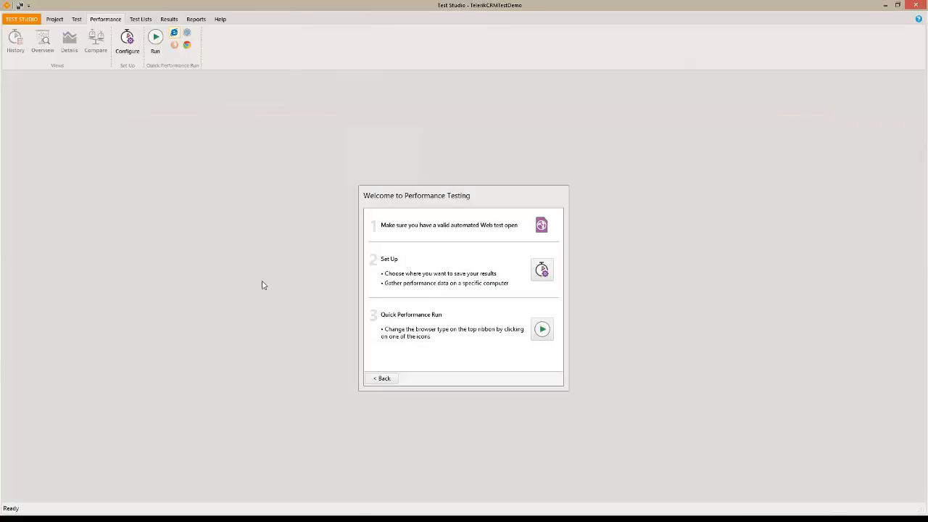
click(77, 20)
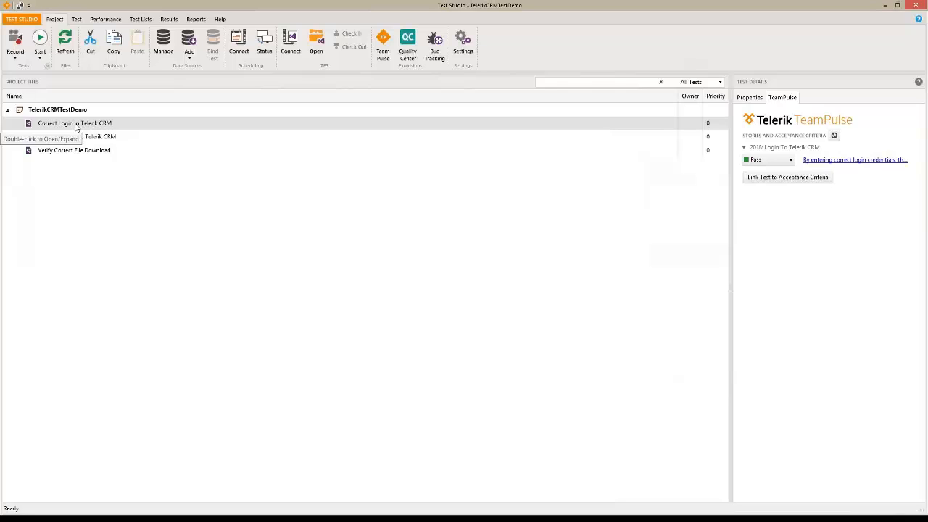
Select Correct Login in Telerik CRM and view the Data Sources Add options
click(105, 129)
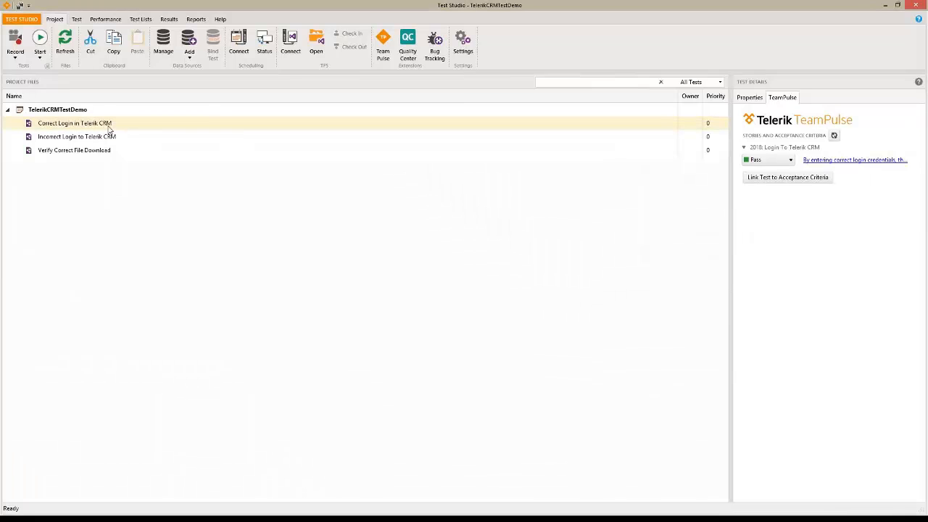
click(190, 58)
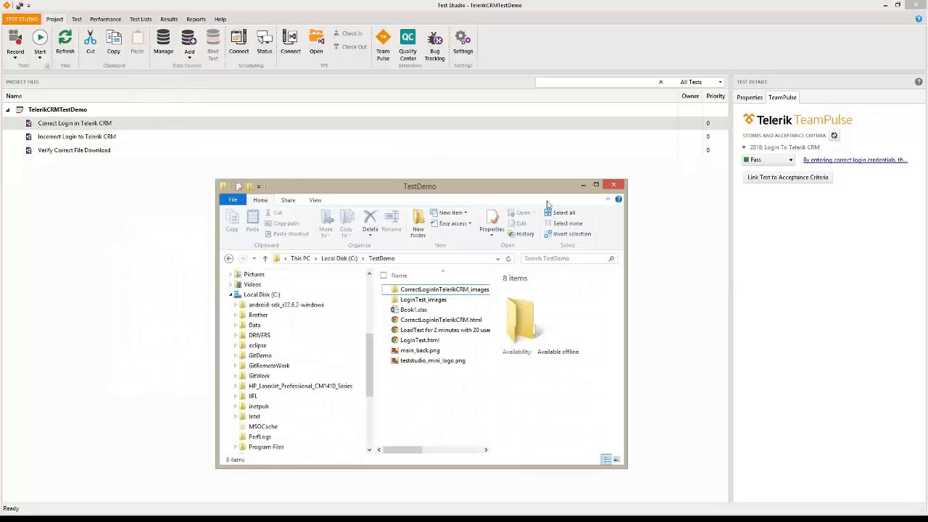
Widen the TestDemo folder window, preview Book1.xlsx, then close the folder window
drag(625, 259, 860, 259)
click(413, 309)
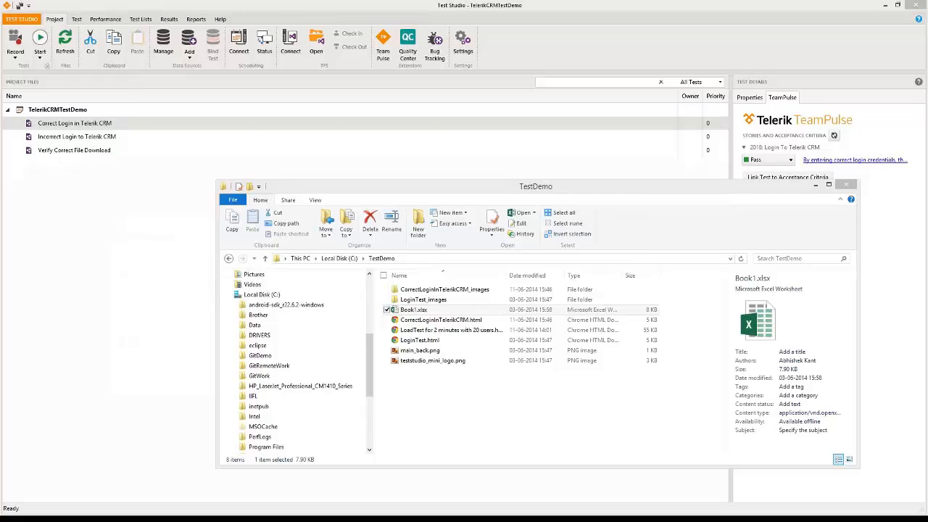
click(54, 23)
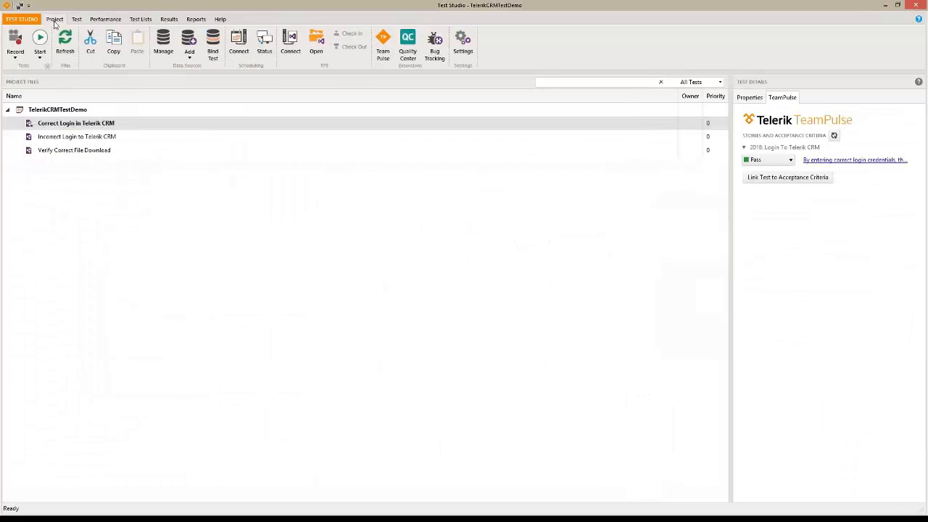
click(189, 56)
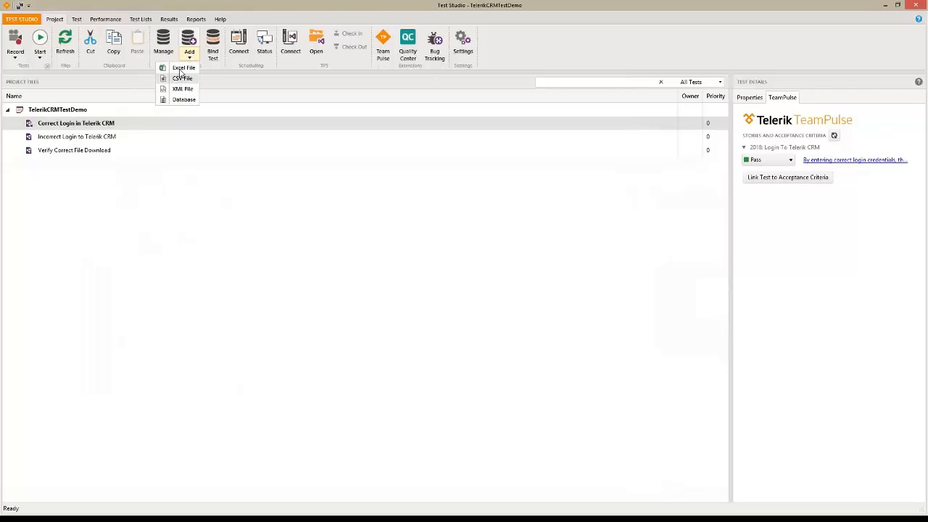
click(181, 69)
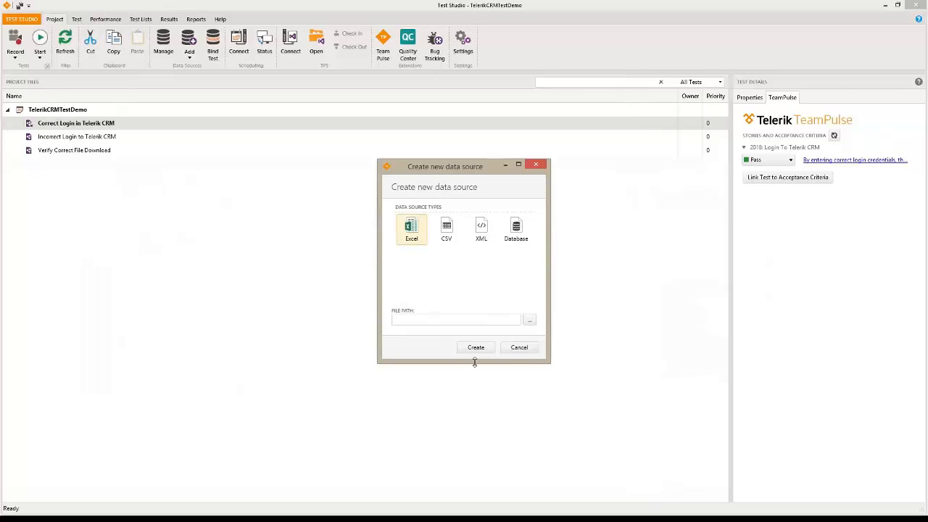
click(519, 348)
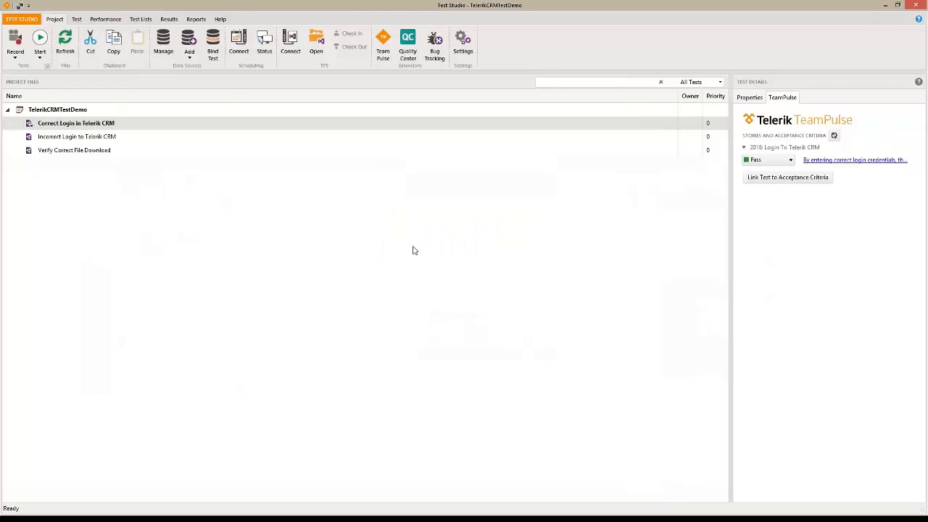
click(163, 45)
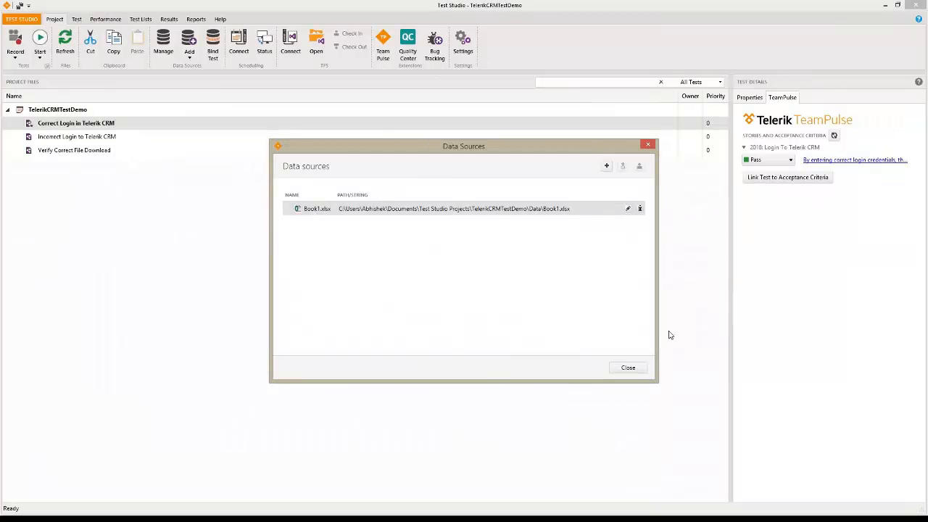
click(628, 368)
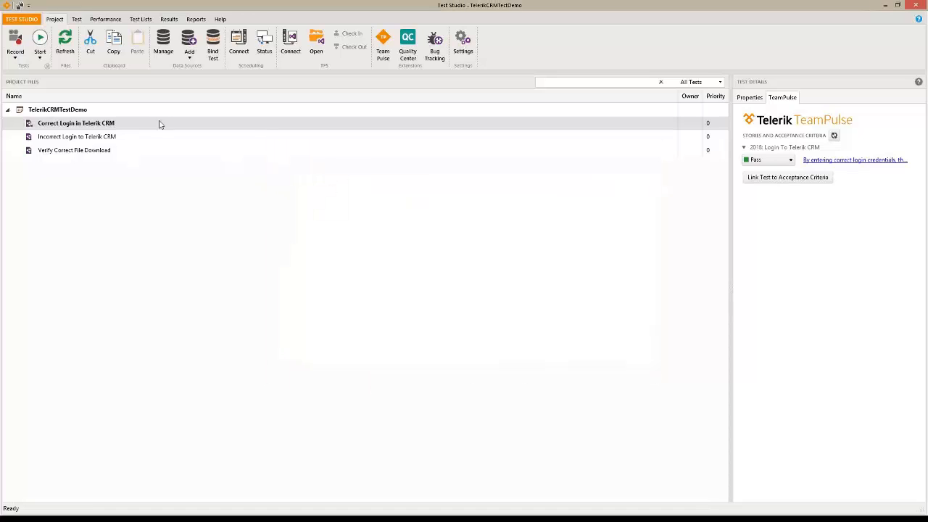
click(65, 127)
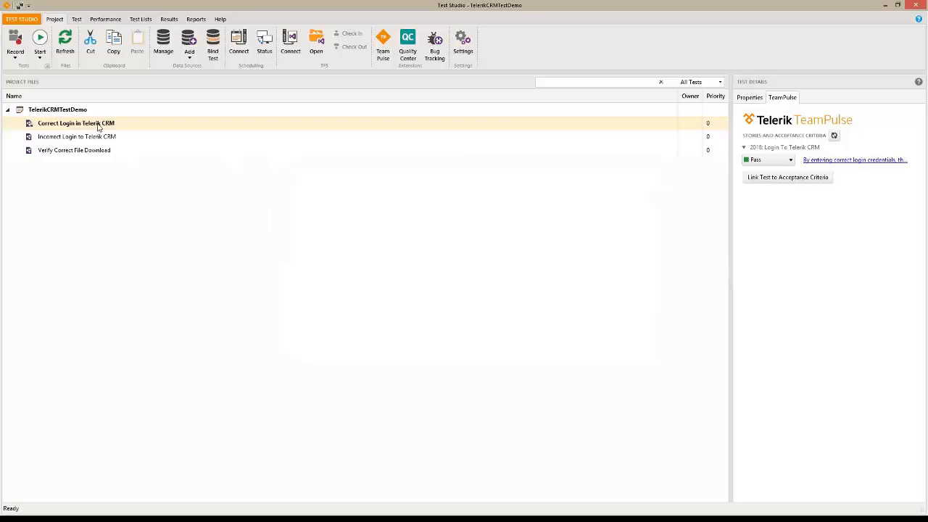
click(215, 58)
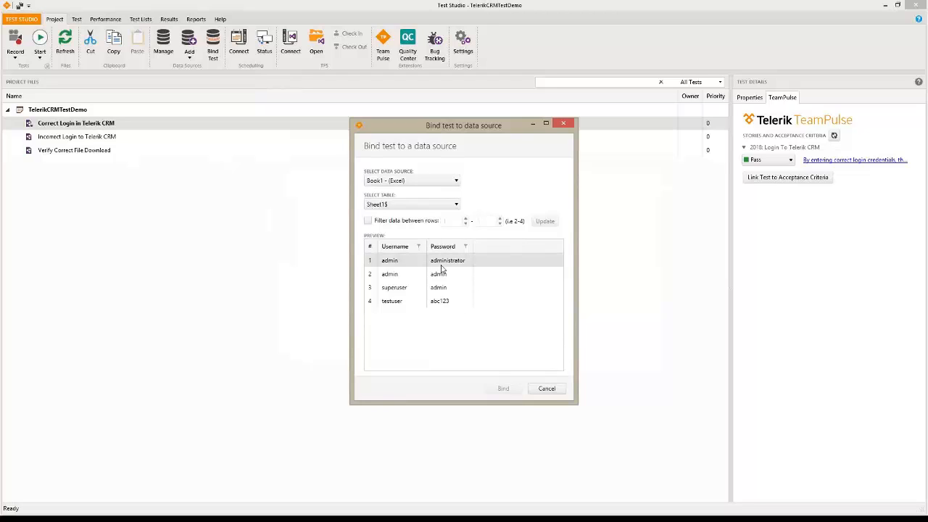
click(547, 390)
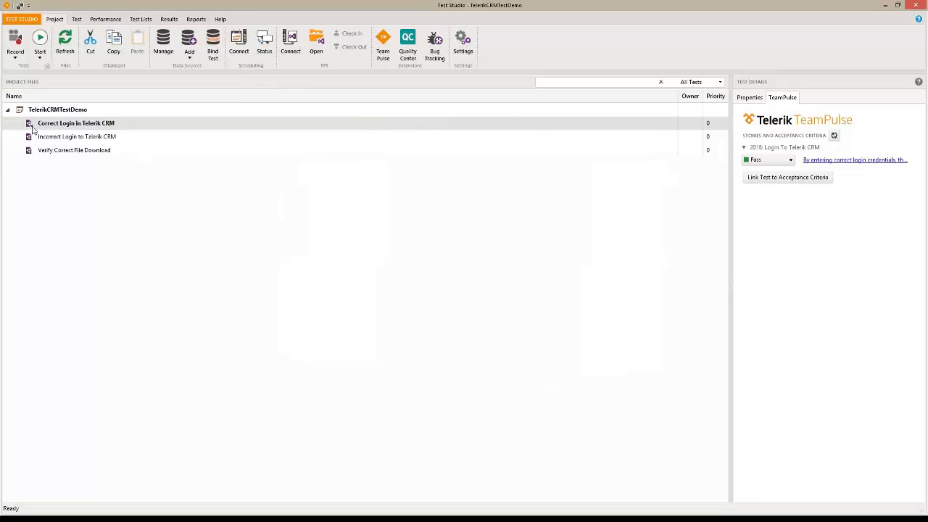
Open Correct Login in Telerik CRM and bind step 3's text to the Username column
double_click(81, 124)
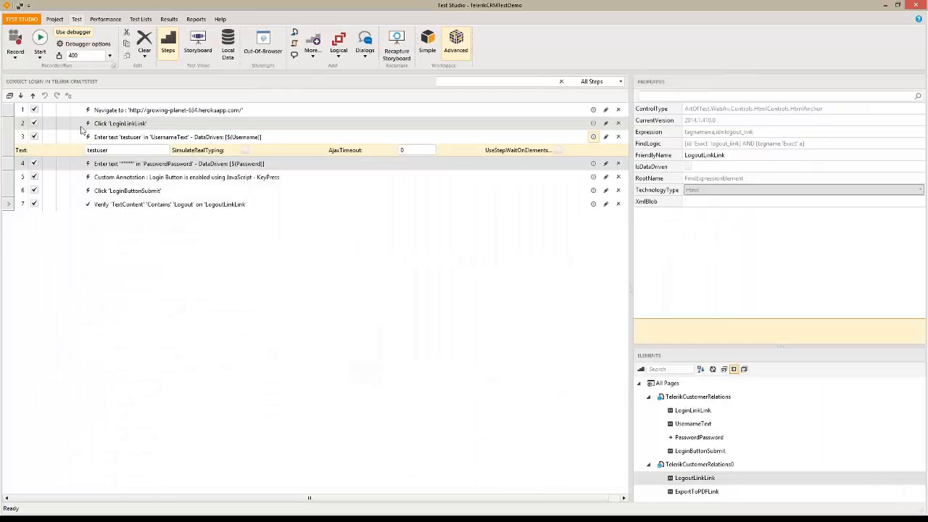
click(170, 140)
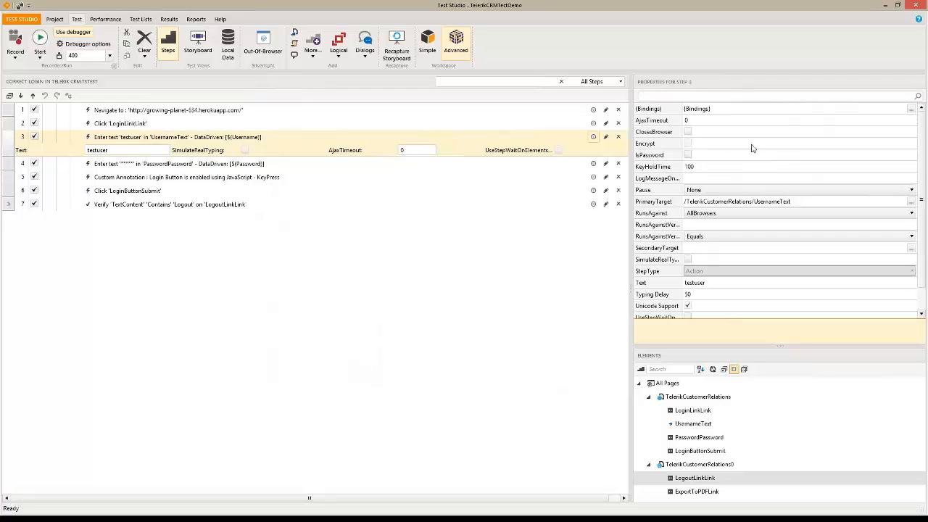
click(912, 110)
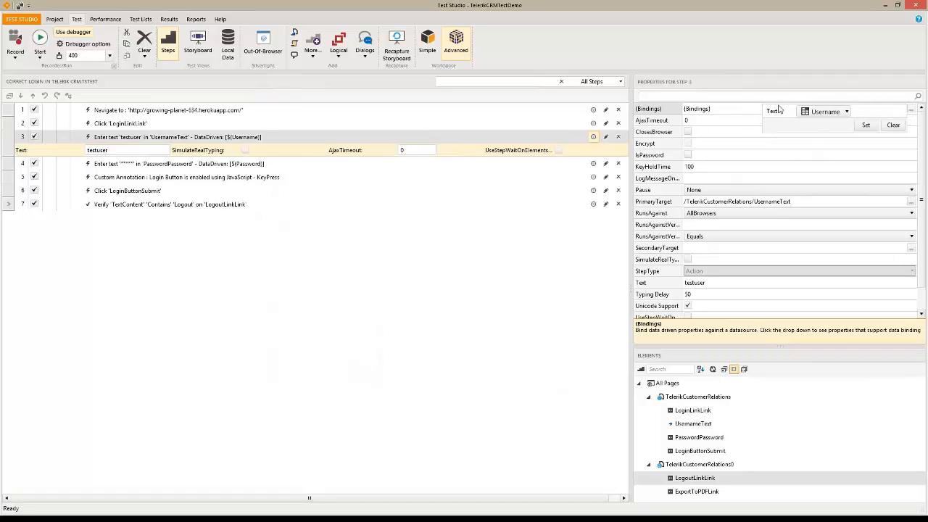
click(850, 114)
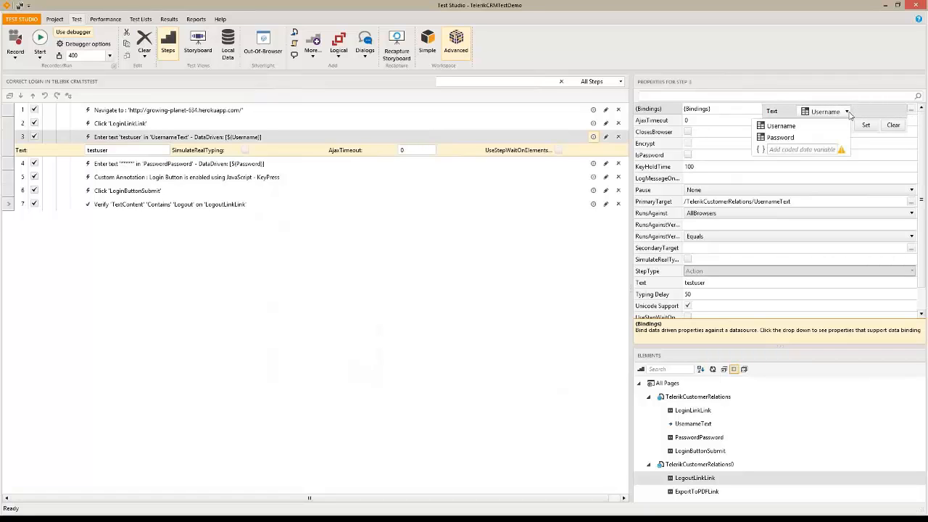
click(777, 128)
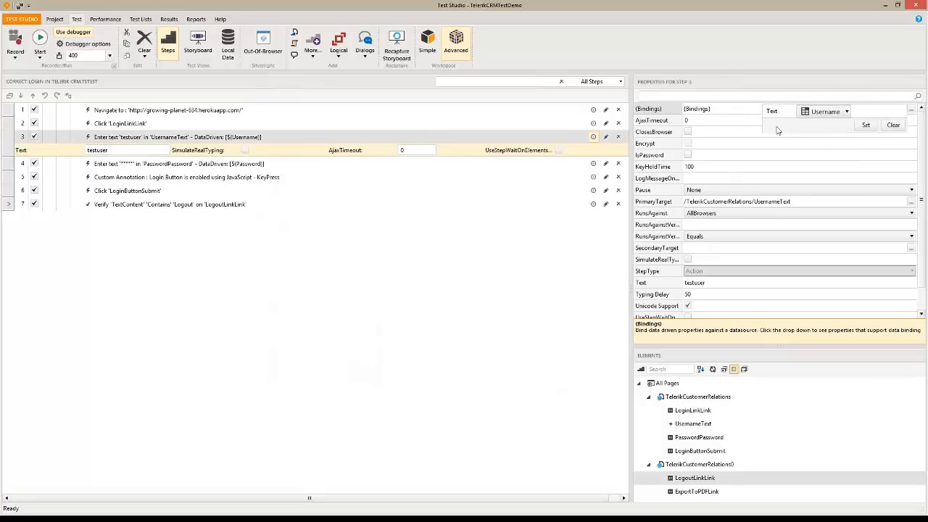
click(867, 126)
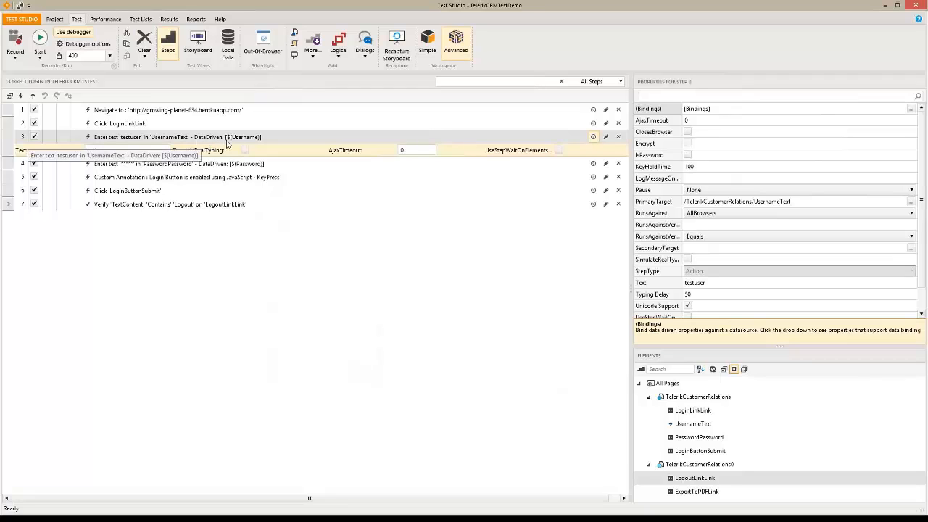
Bind step 4's text to the Password column and start the data-driven run
click(255, 168)
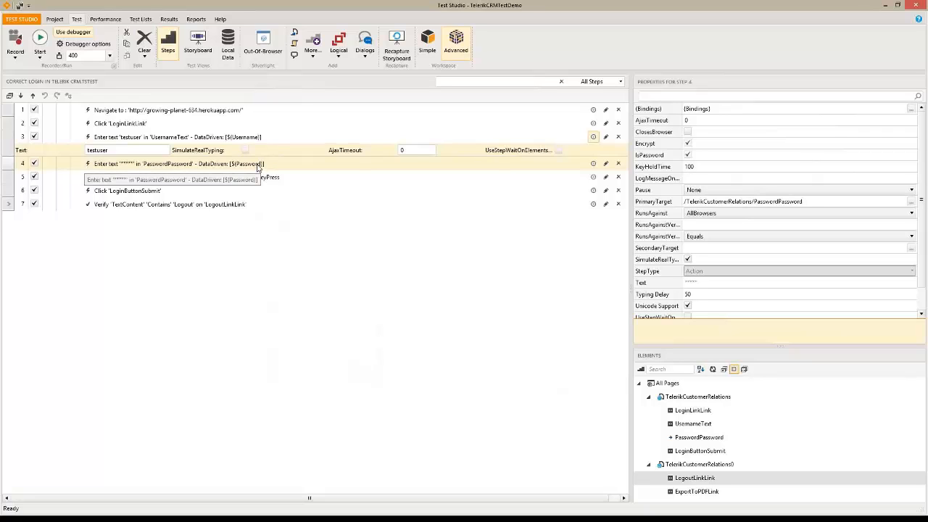
click(911, 110)
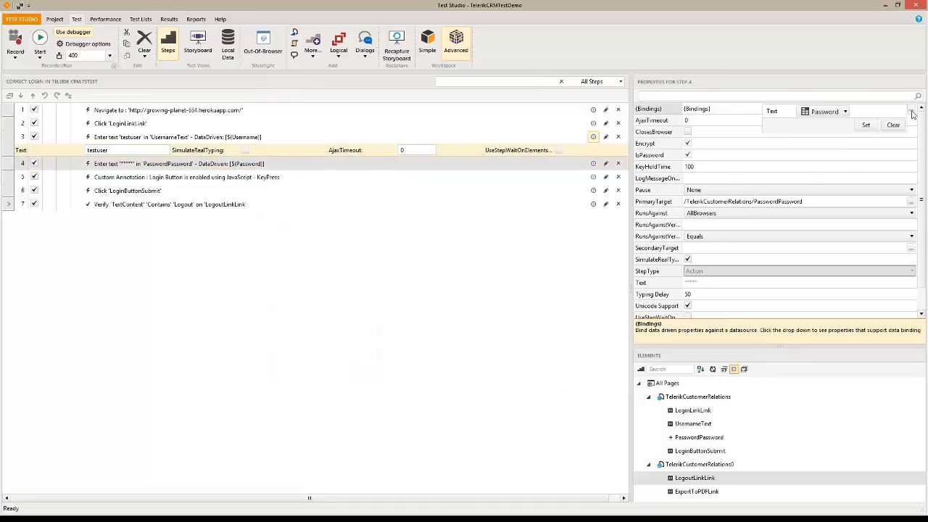
click(866, 125)
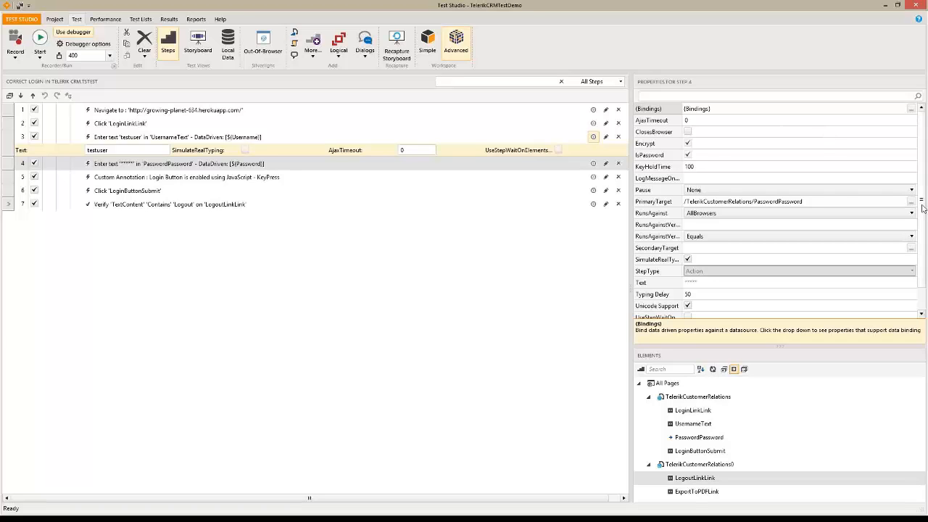
scroll(923, 208, down, 3)
scroll(922, 208, up, 3)
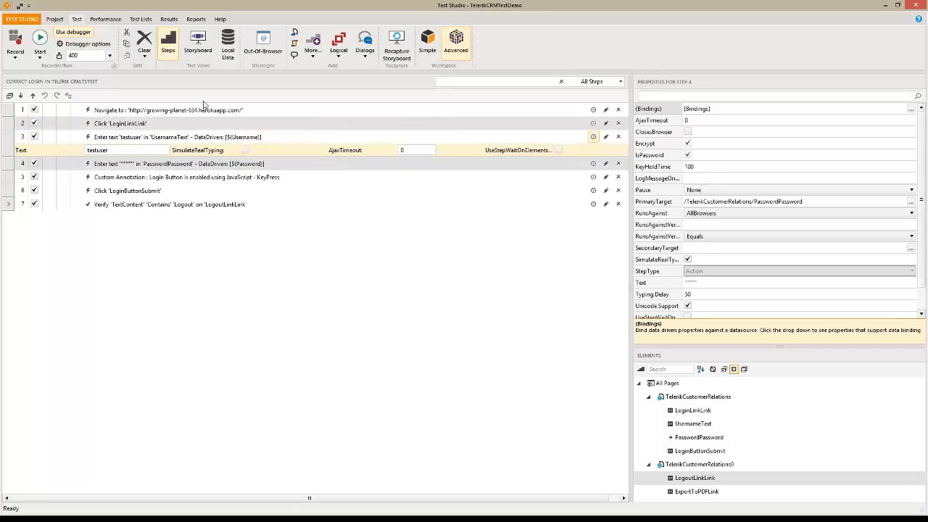
click(40, 40)
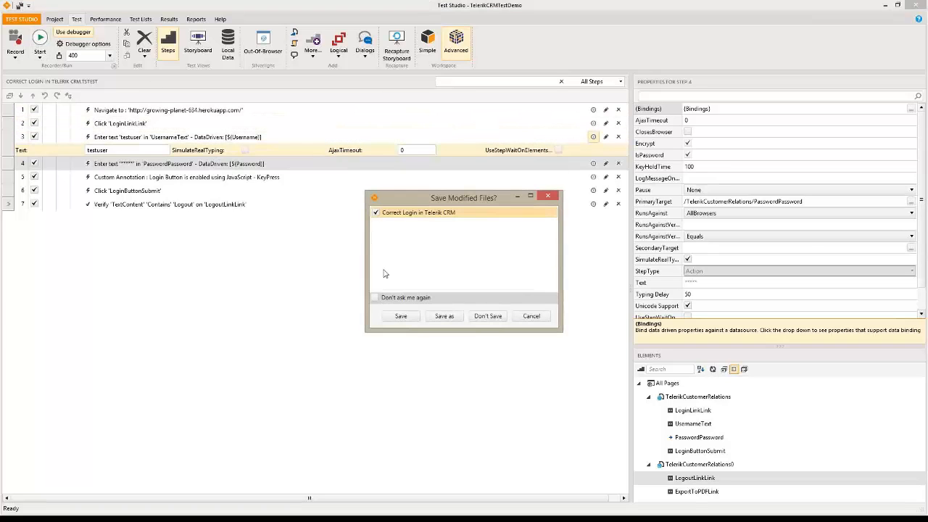
Save the test, run it in Internet Explorer, and close the browser showing the proxy error
click(401, 316)
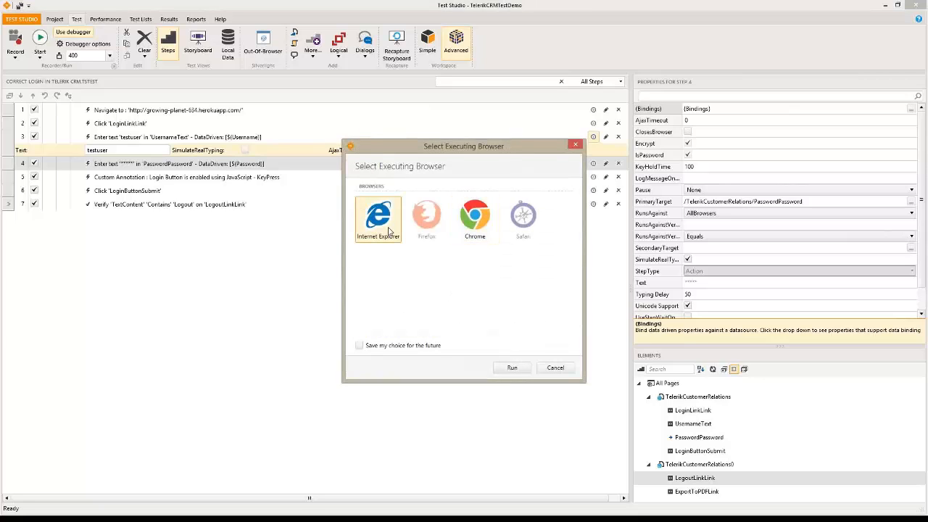
click(518, 368)
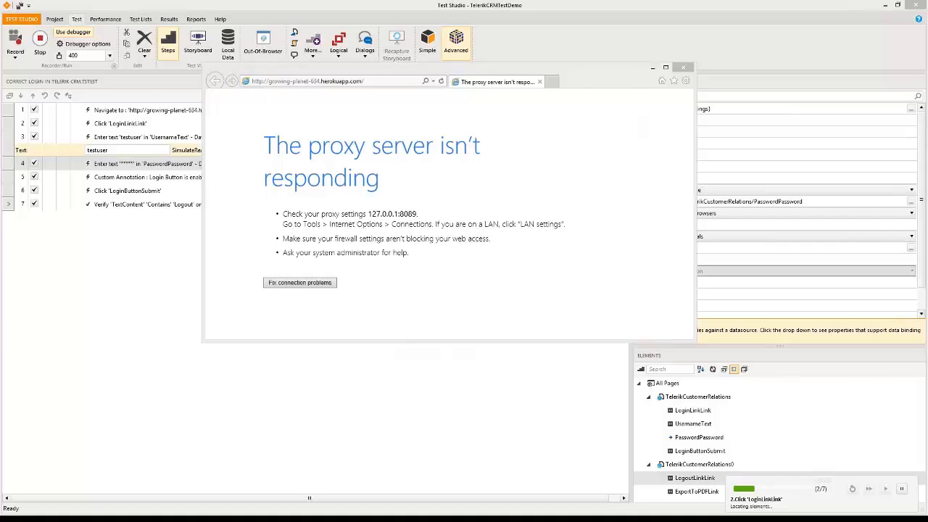
key(super+alt+n)
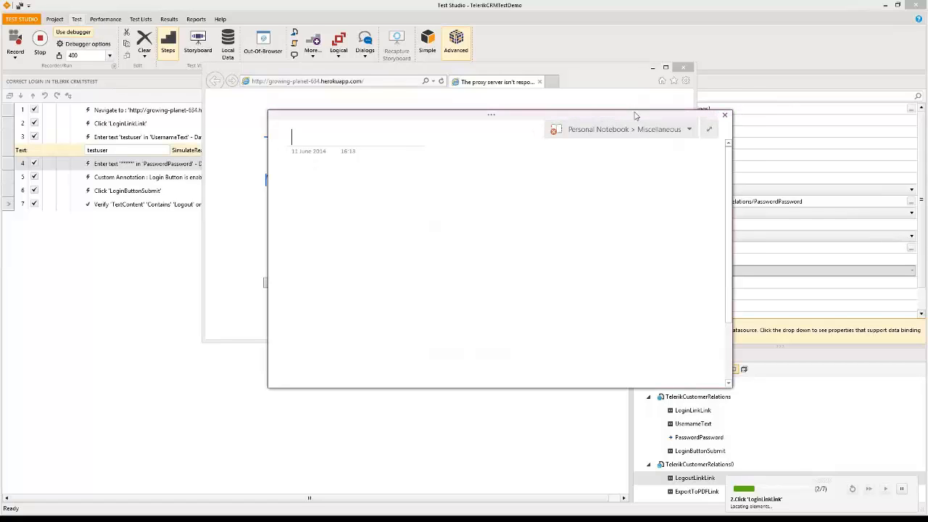
drag(637, 115, 0, 128)
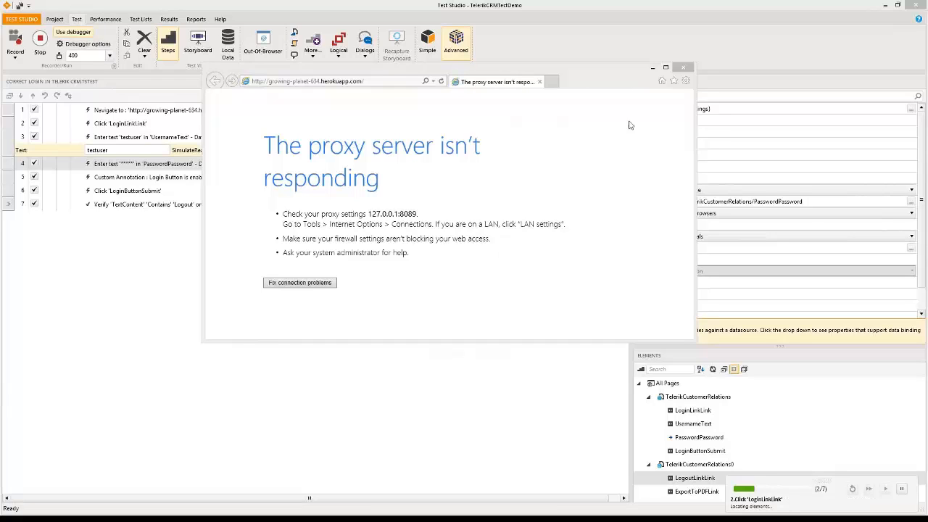
click(683, 68)
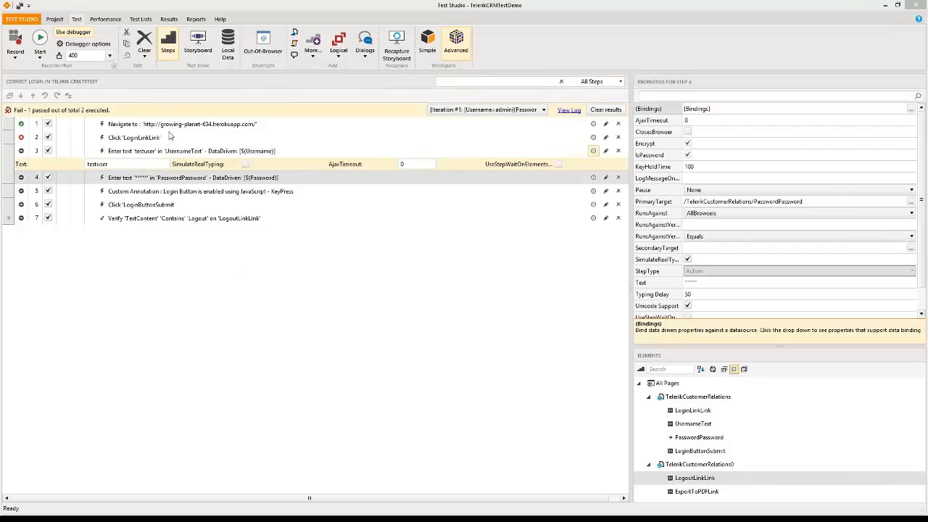
Open Verify Correct File Download and inspect its step that runs the login test
click(60, 22)
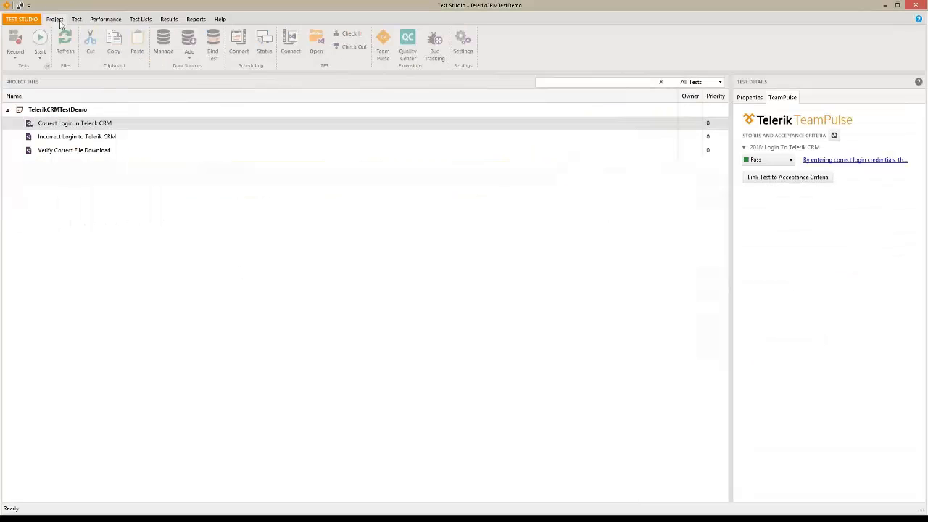
click(75, 150)
double_click(76, 150)
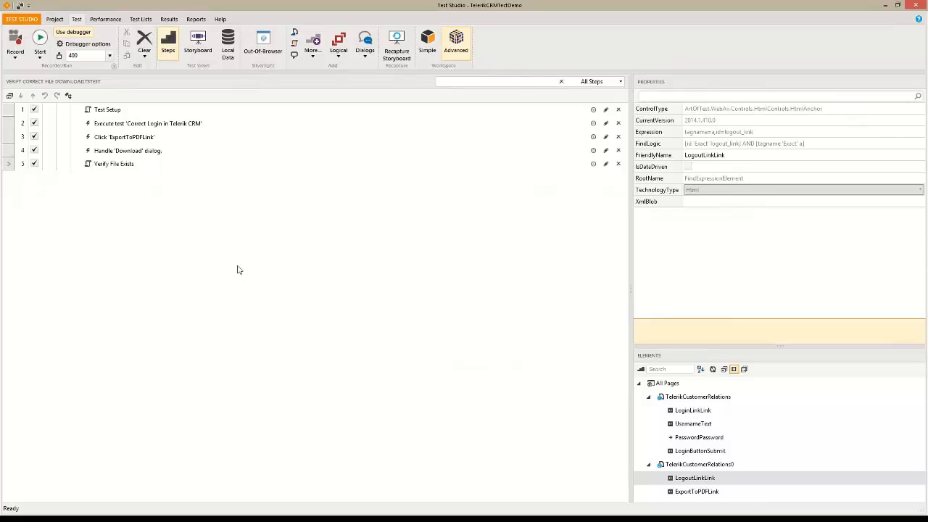
click(192, 130)
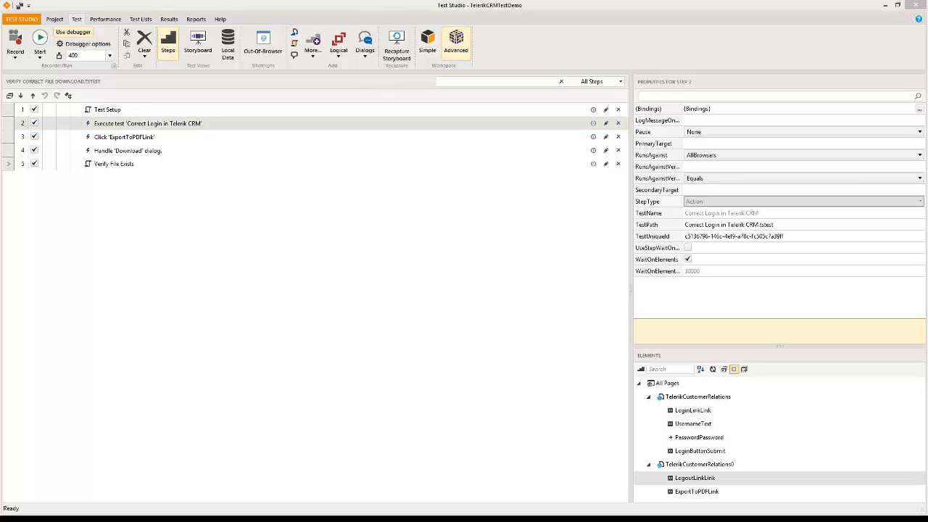
Back in the project list, choose Add New Test on the project root
click(58, 20)
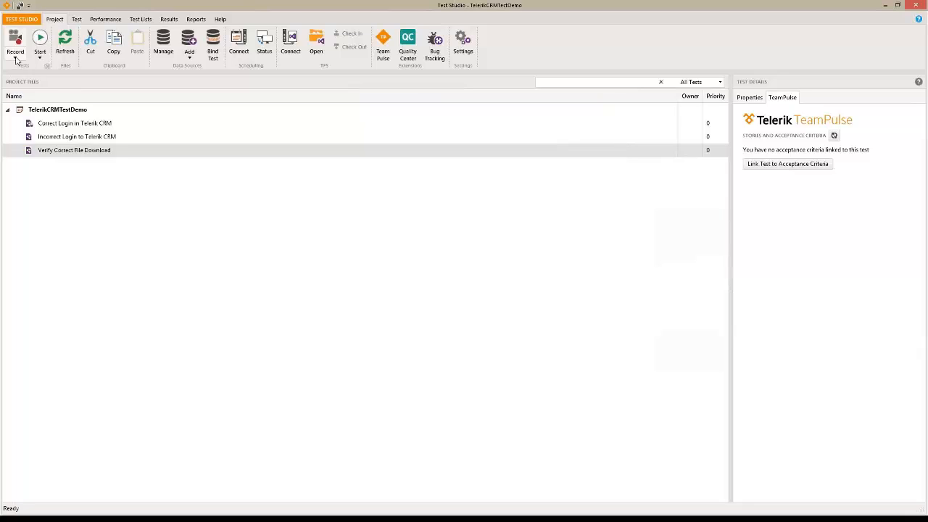
right_click(69, 110)
click(101, 116)
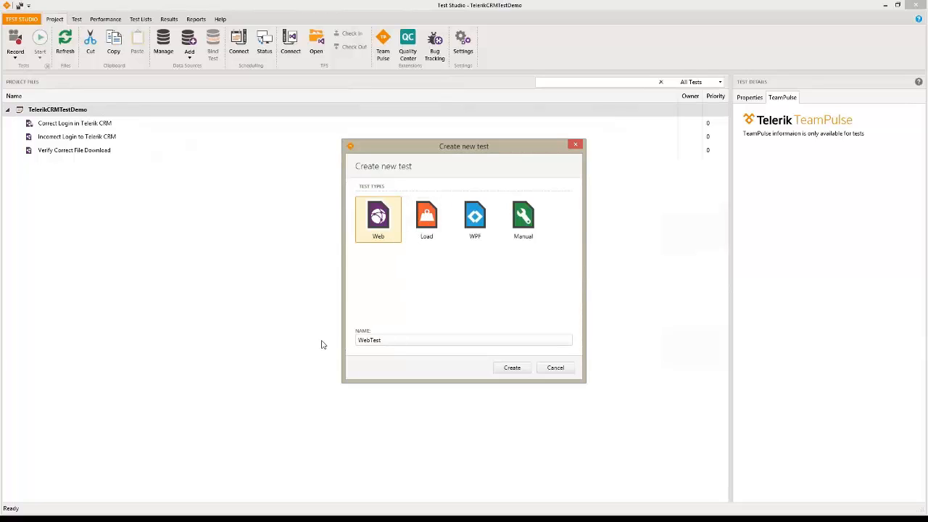
Create a new web test named 'Browse to Yahoo'
key(Tab)
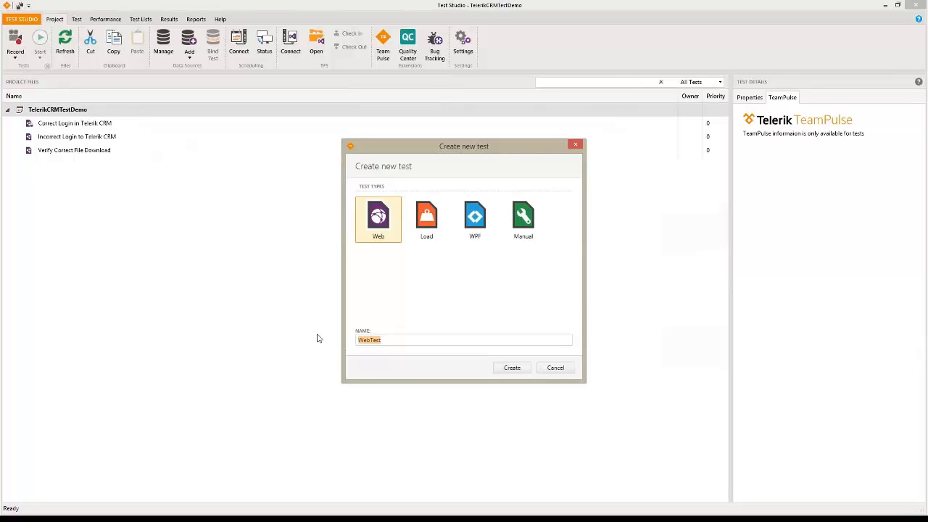
text(Browse to Yahoo)
click(521, 372)
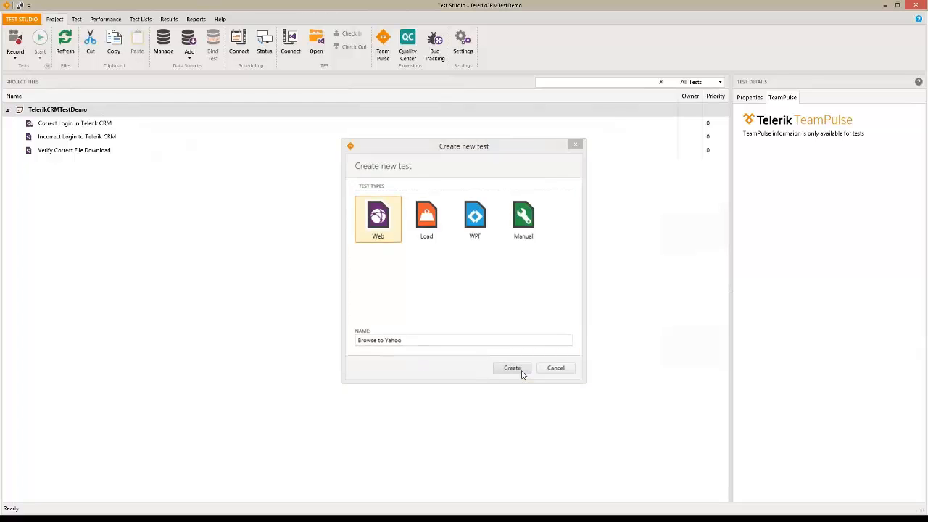
Open Browse to Yahoo, start recording in Internet Explorer, begin typing an address, then close the browser
double_click(61, 122)
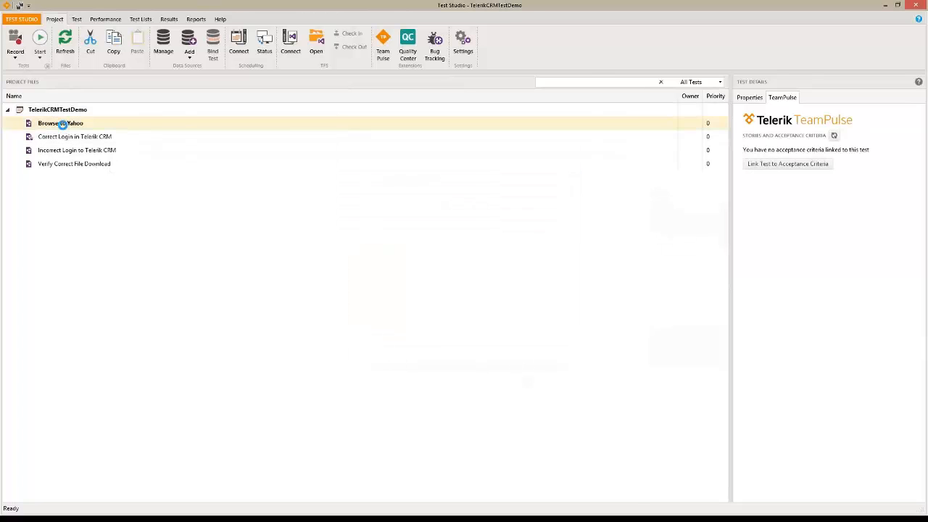
click(16, 57)
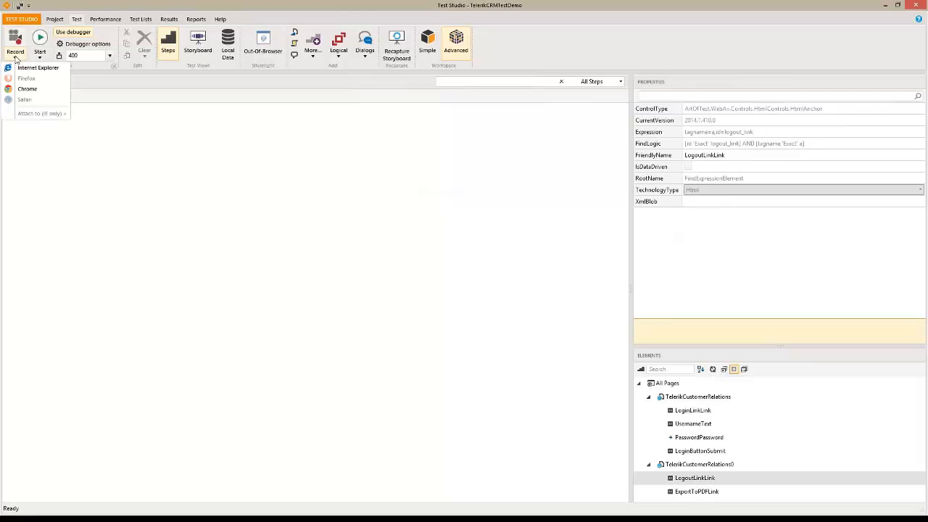
click(40, 67)
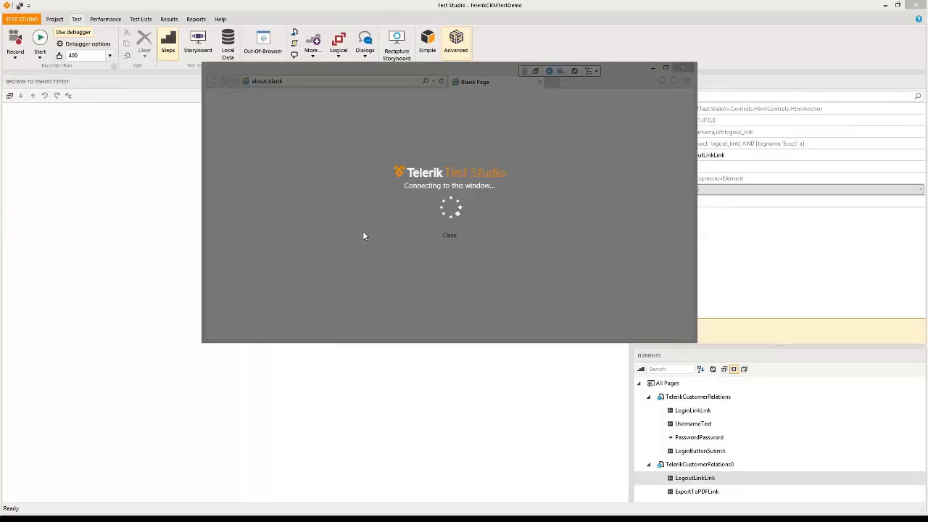
click(324, 80)
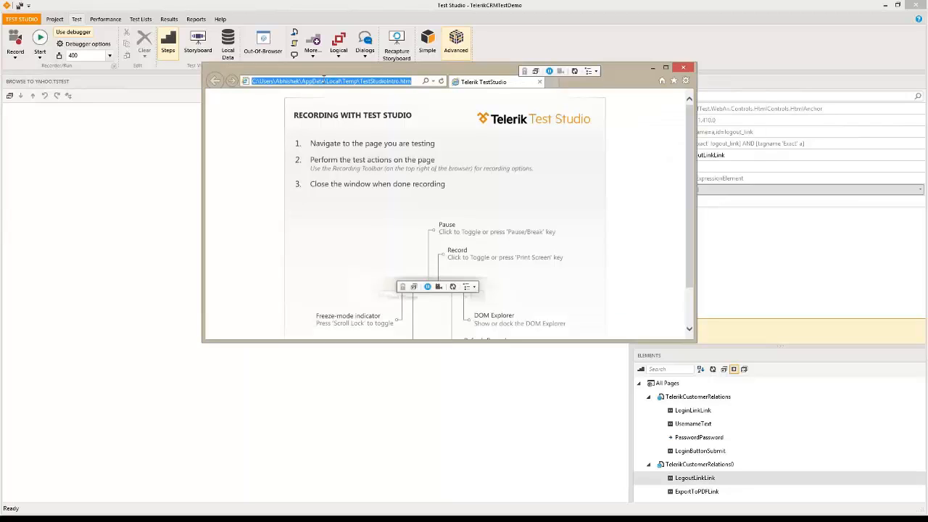
text(http://)
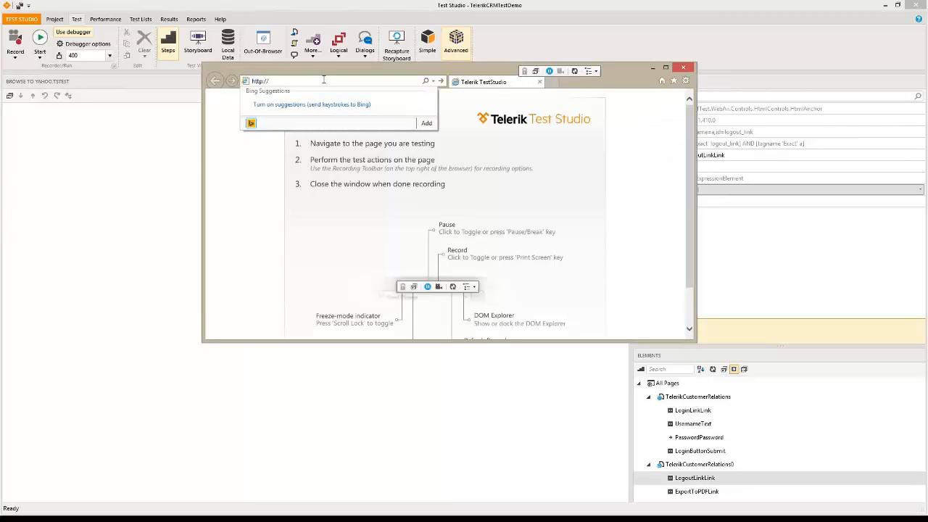
text(www.)
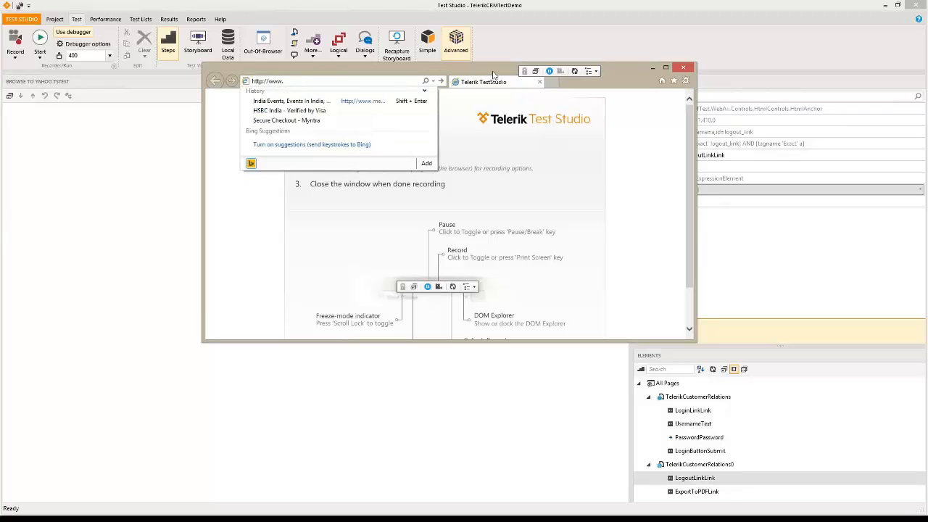
click(683, 67)
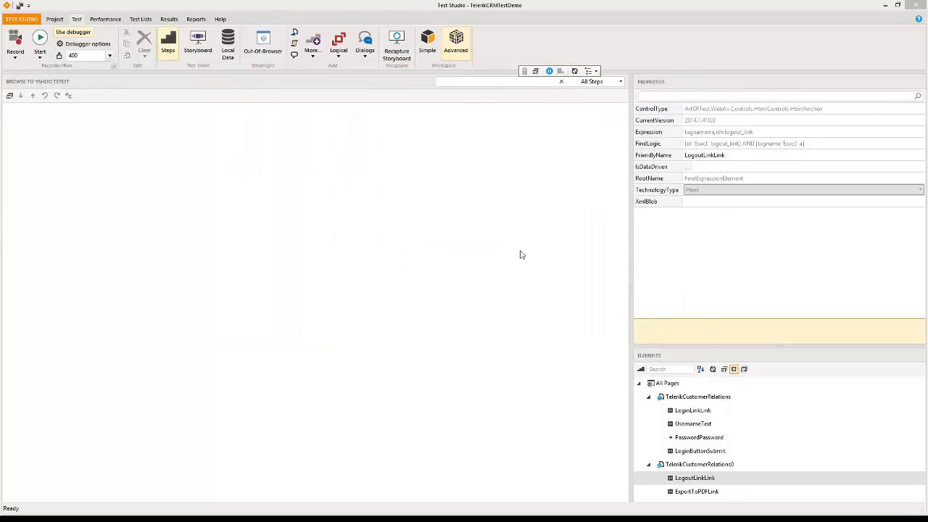
Delete the Browse to Yahoo test from the project and select Correct Login in Telerik CRM
click(54, 19)
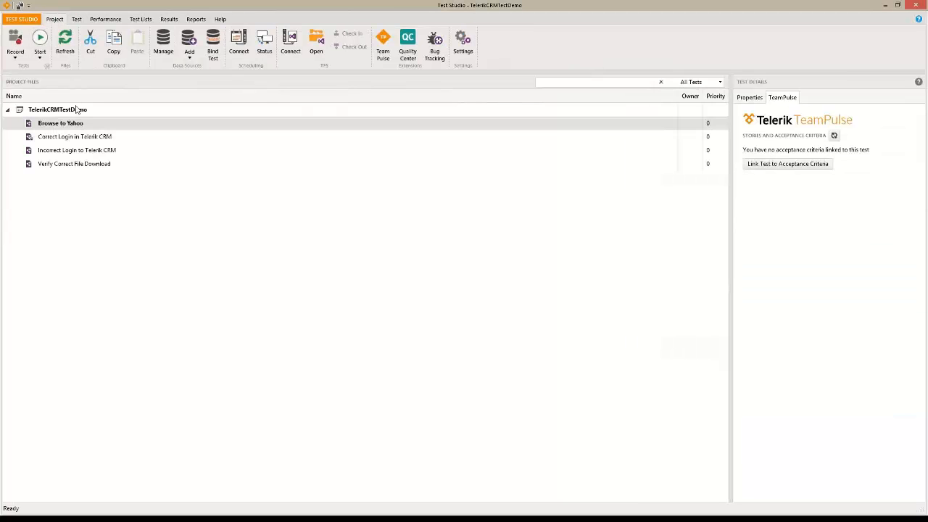
right_click(75, 127)
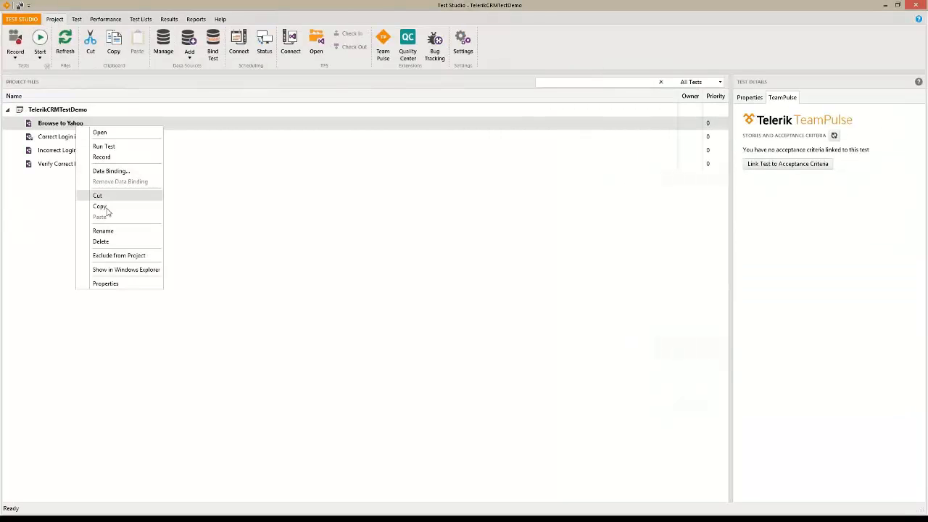
click(106, 245)
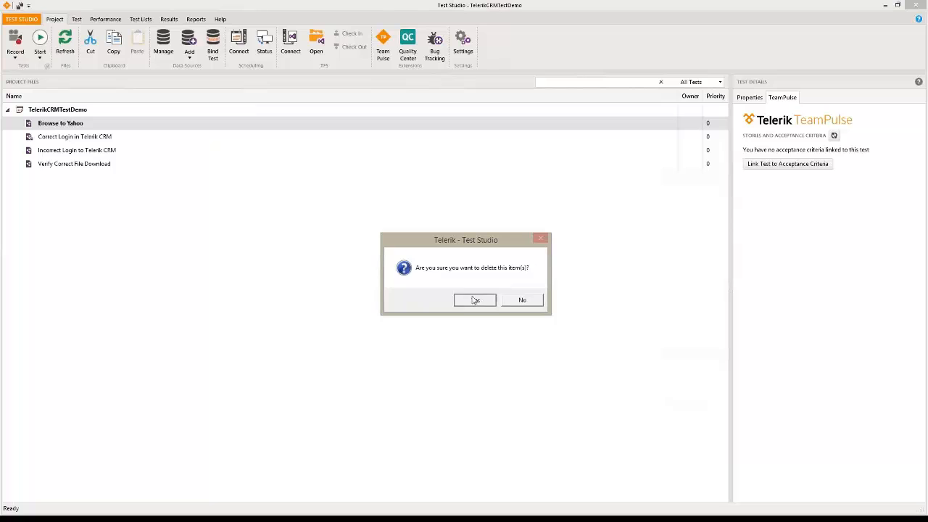
click(473, 299)
click(80, 124)
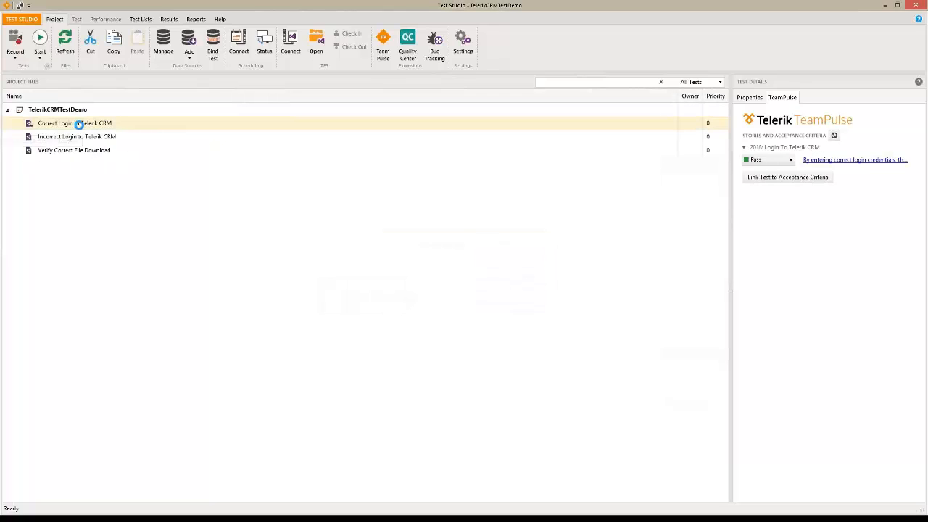
Open Correct Login in Telerik CRM, then bring up the TelerikCRMTestDemo root's actions menu
double_click(81, 124)
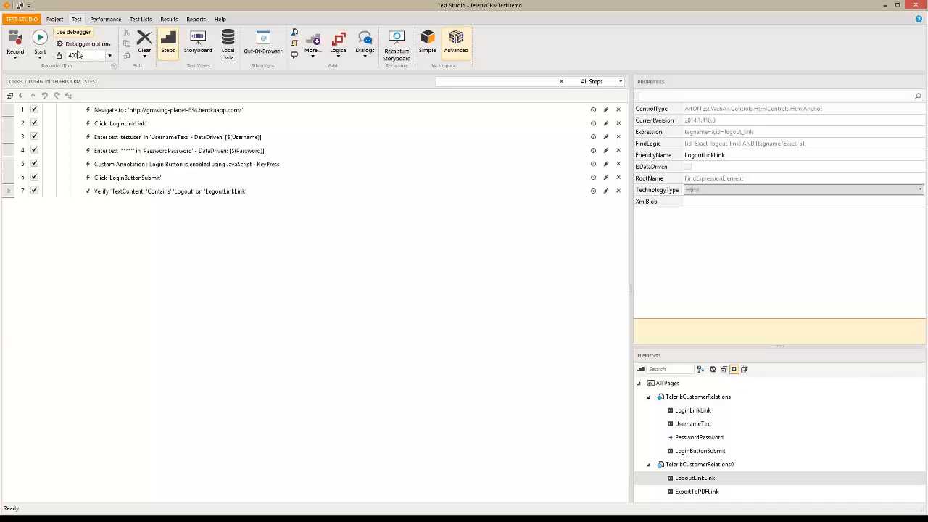
click(54, 19)
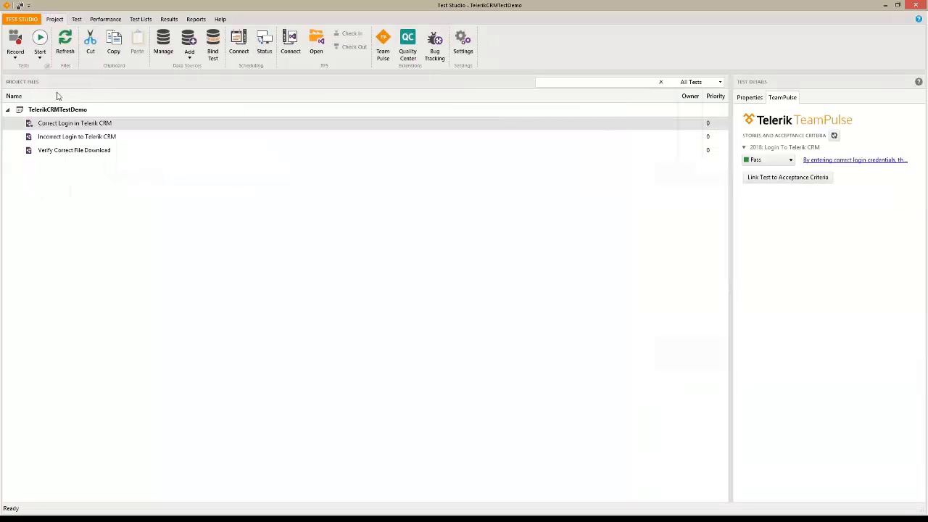
right_click(72, 113)
Add a Load-type test named 'CRM Login Load Test - 30 users' and open it from the project list
click(92, 121)
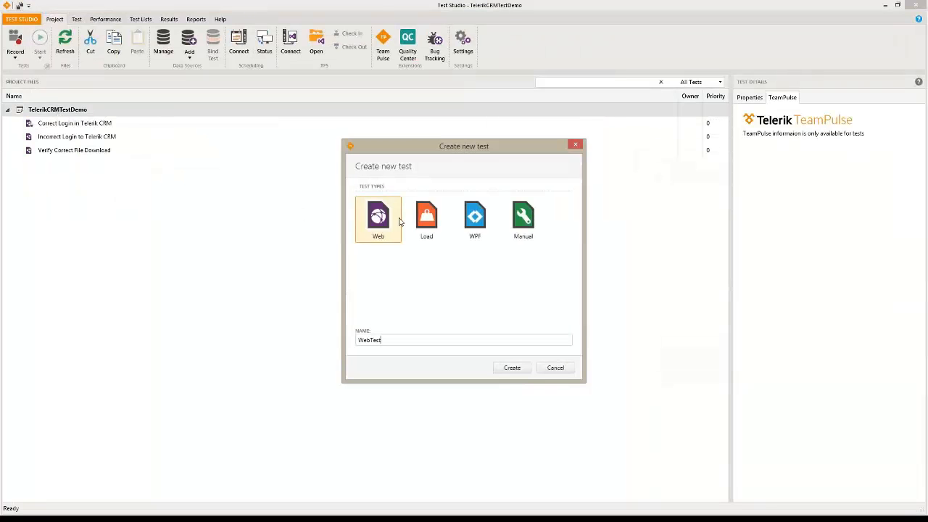
click(428, 221)
drag(384, 340, 248, 326)
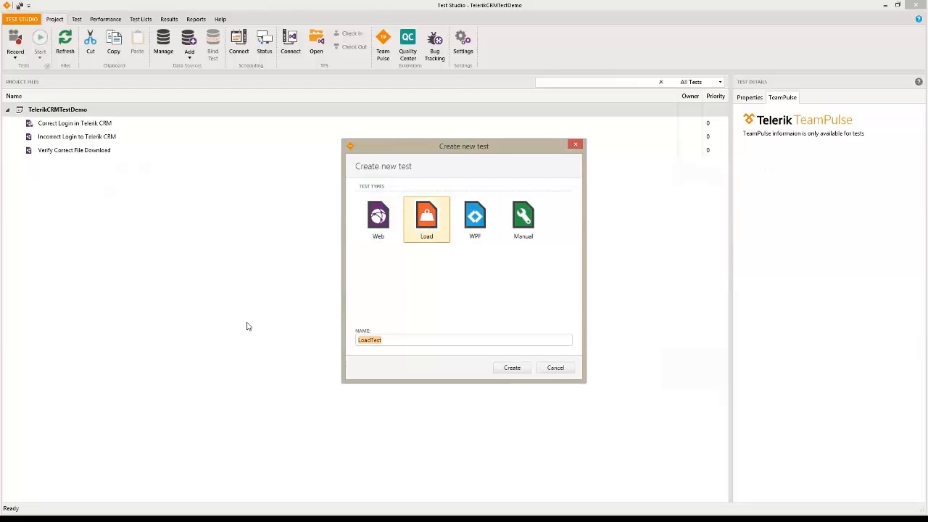
text(CRM Login Lo)
text(ad Test - 30 users)
click(510, 367)
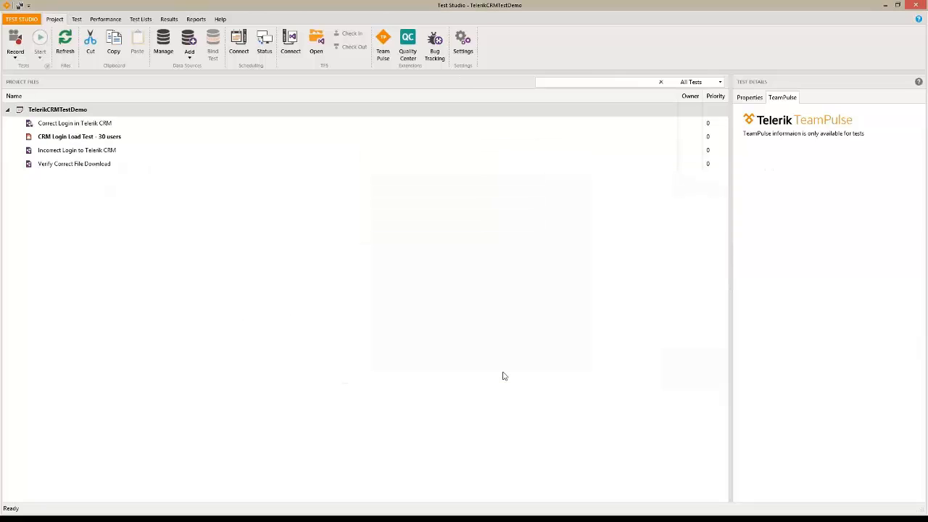
click(81, 136)
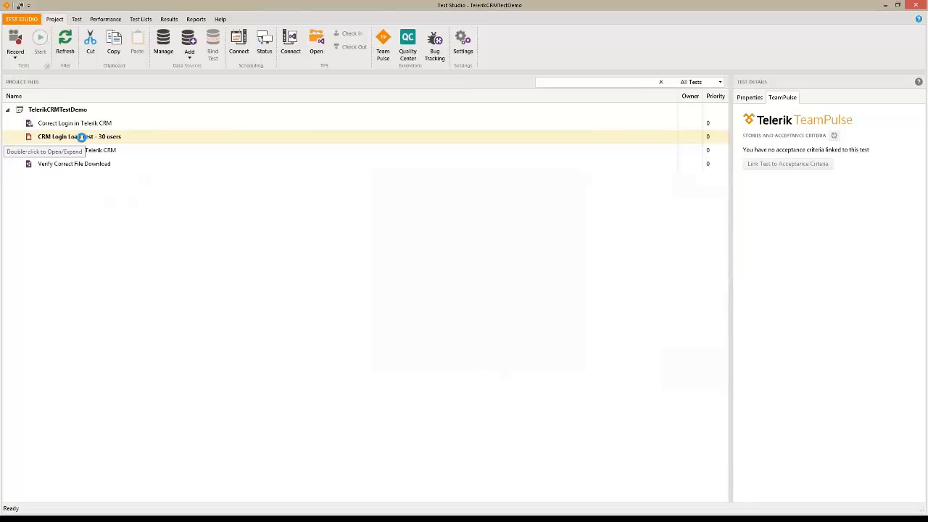
double_click(81, 137)
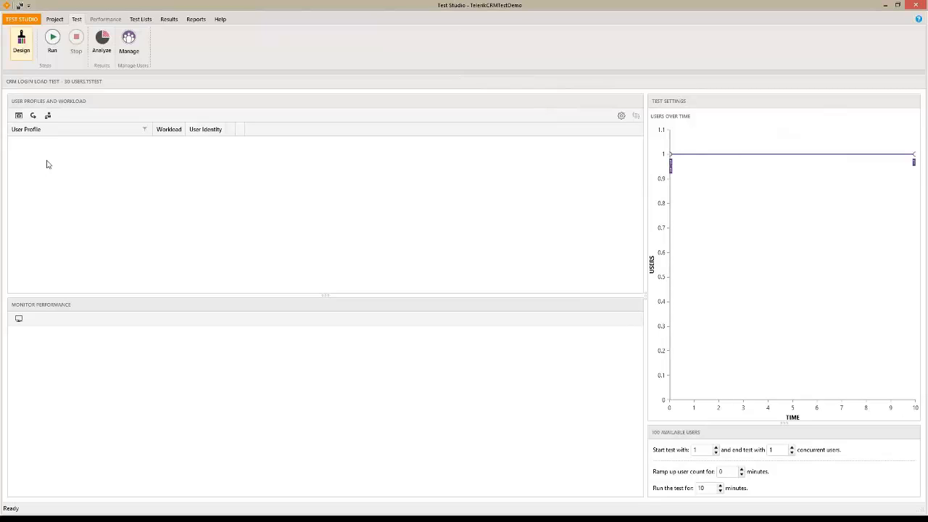
Capture a user profile from the Correct Login in Telerik CRM web test through Internet Explorer
click(19, 116)
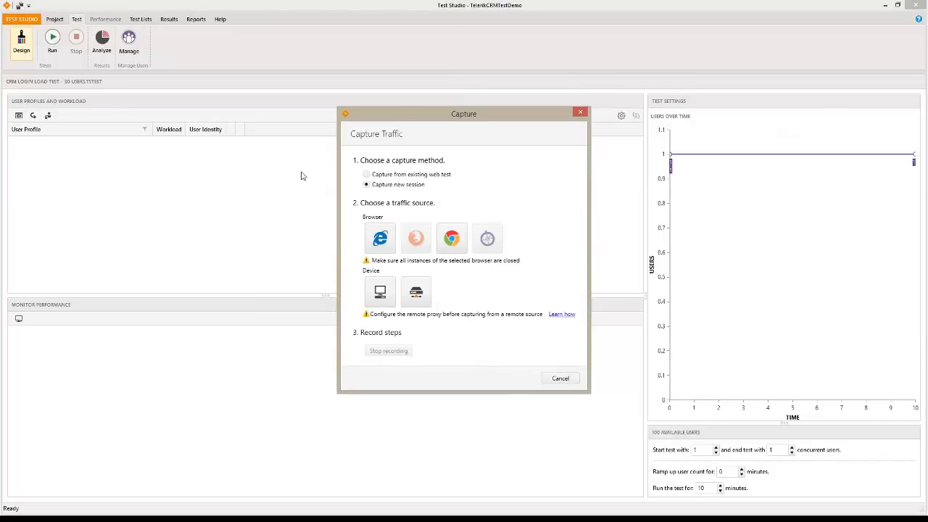
click(366, 174)
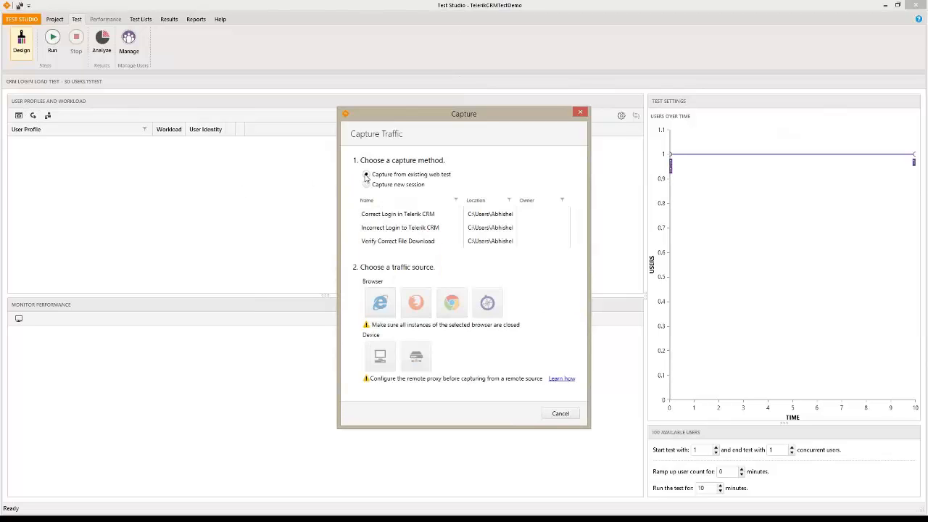
click(396, 216)
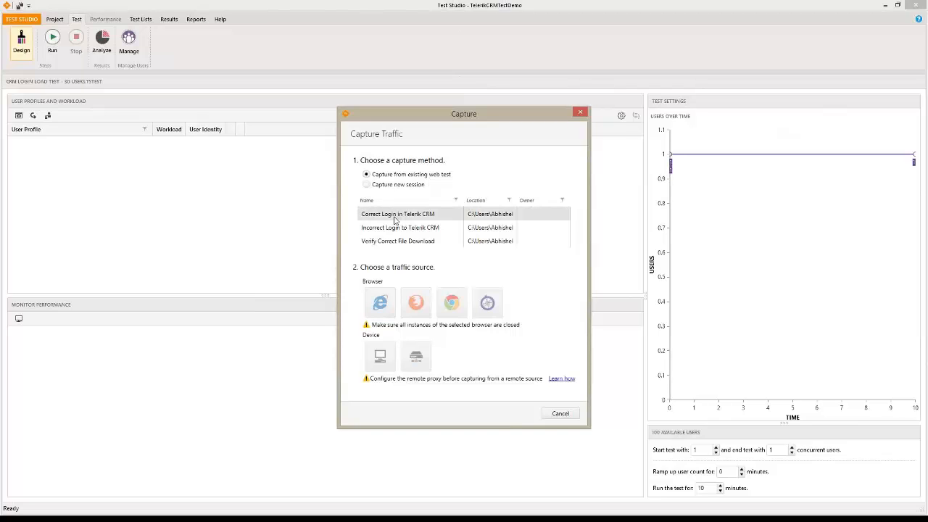
click(385, 308)
click(400, 316)
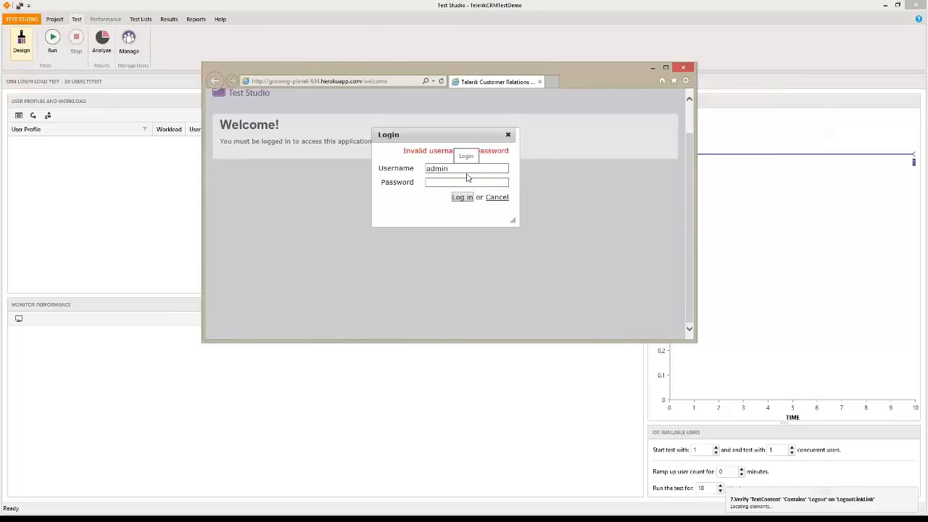
click(684, 69)
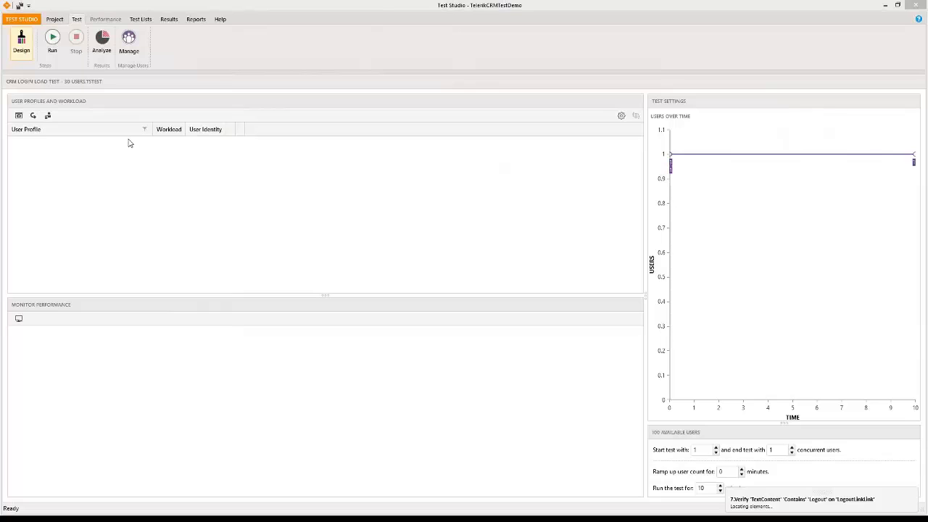
Close the dynamic targets list and the Edit User Profile dialog
click(54, 19)
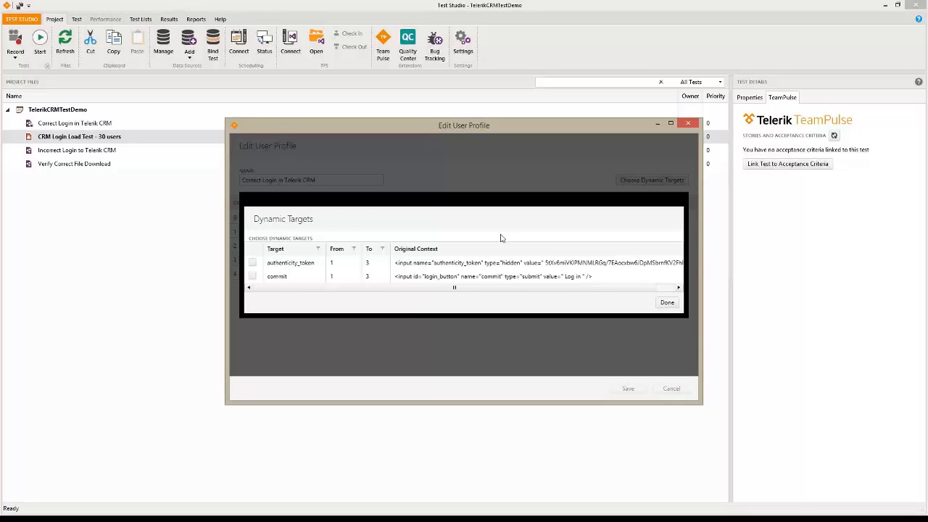
click(660, 305)
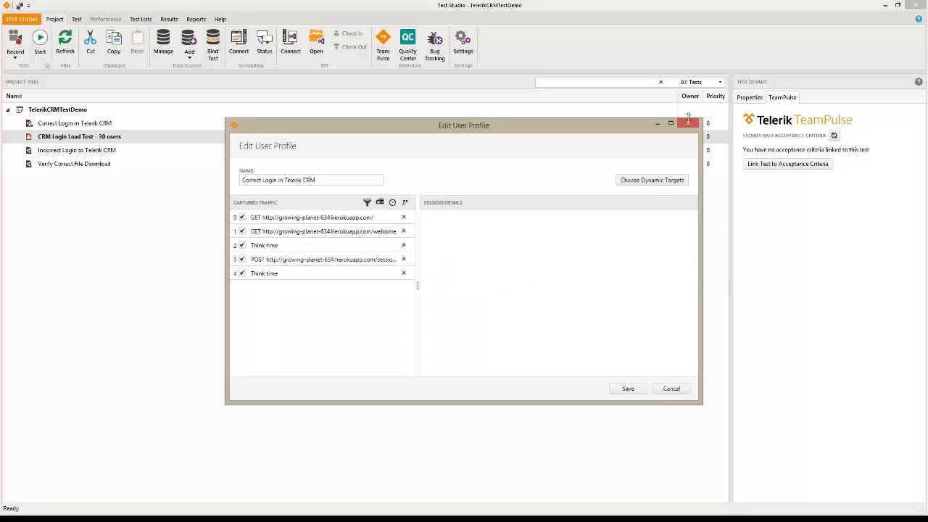
click(688, 124)
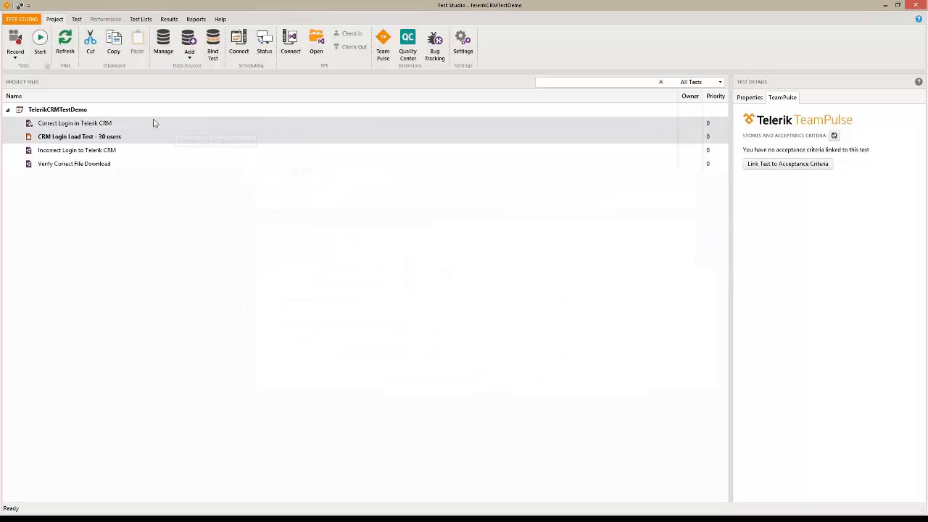
Delete the Correct Login user profile from the CRM Login Load Test - 30 users
double_click(72, 137)
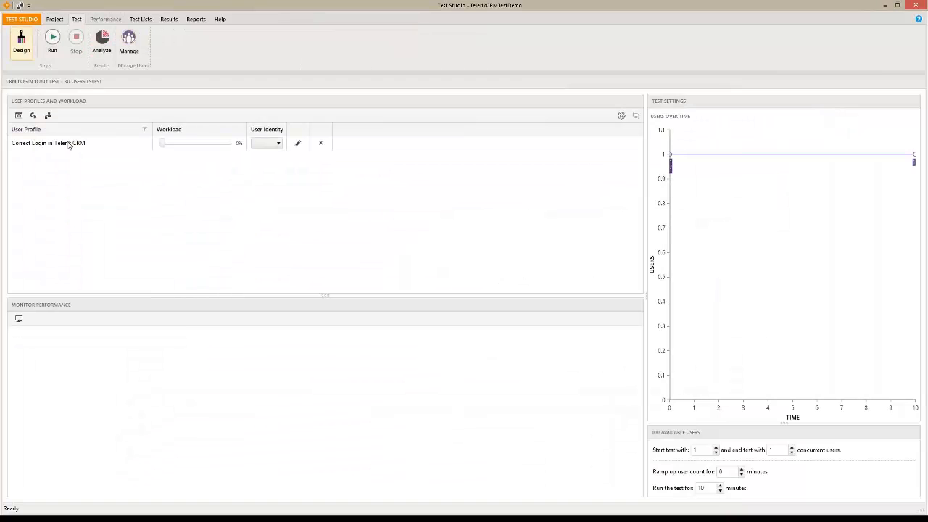
click(321, 142)
click(508, 303)
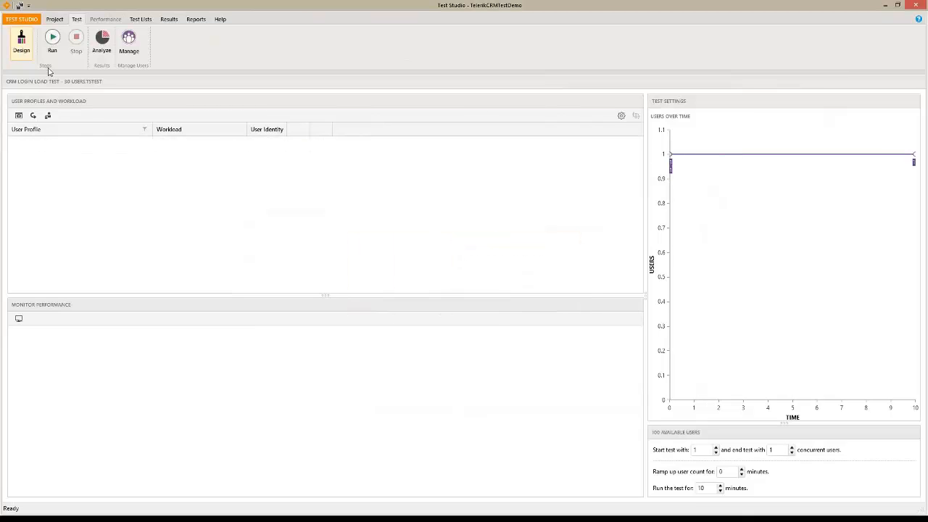
Remove the data binding from the Correct Login in Telerik CRM test and reopen its steps
click(54, 19)
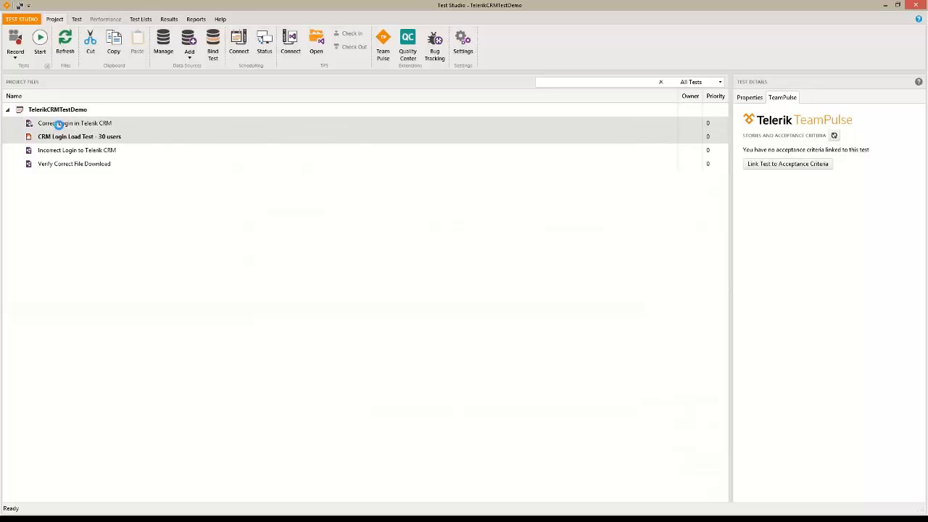
click(58, 124)
double_click(58, 123)
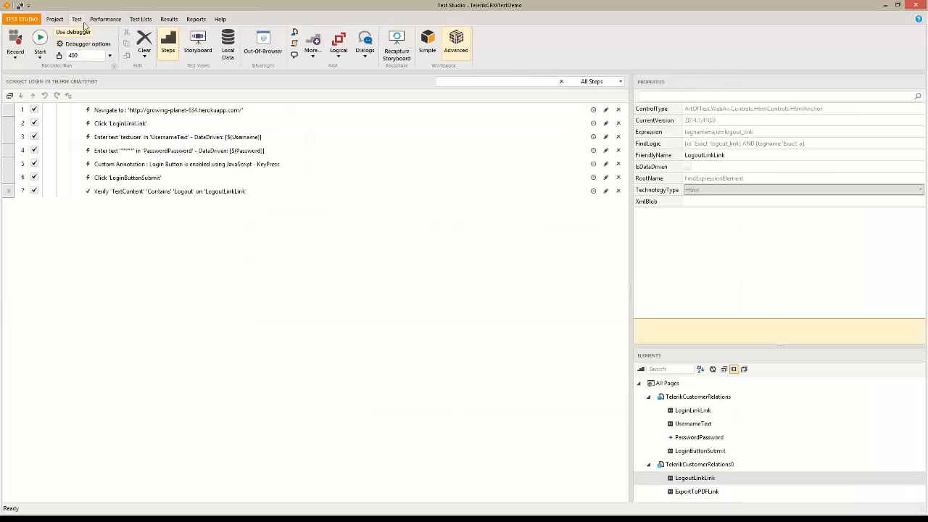
click(61, 22)
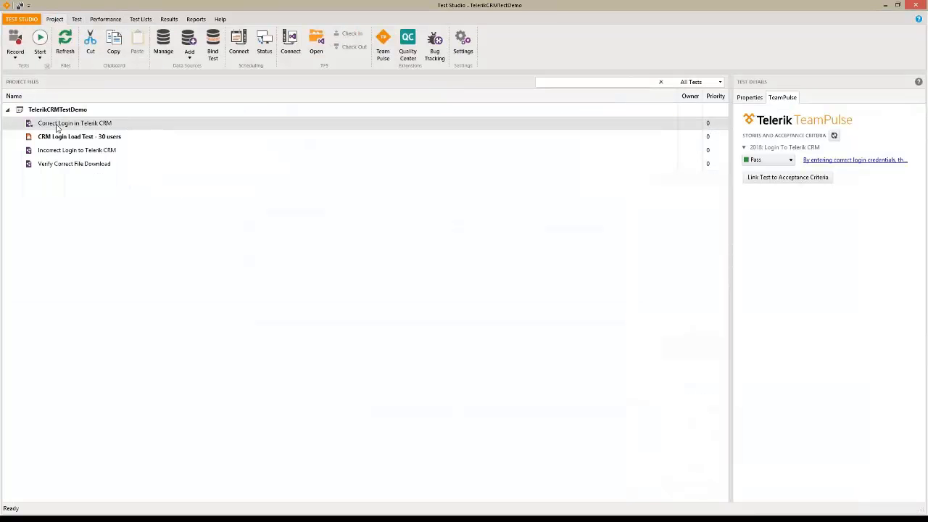
right_click(56, 124)
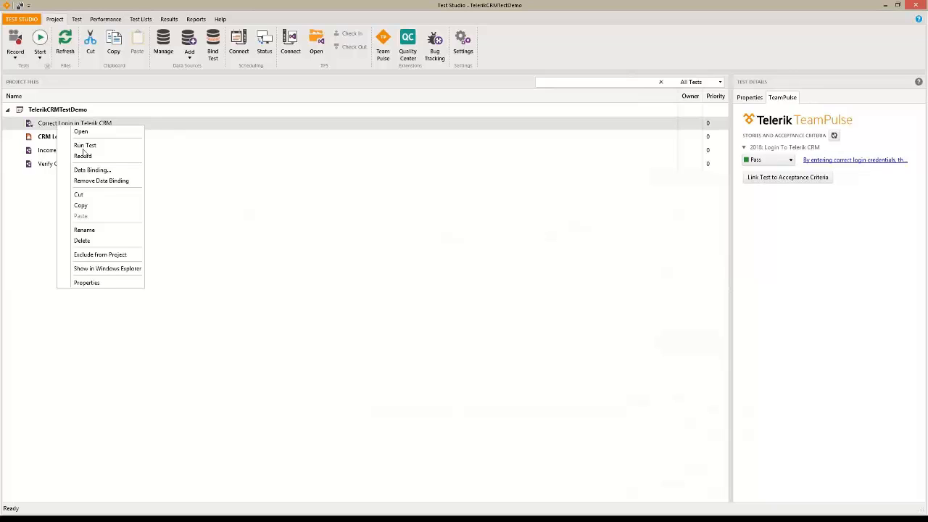
click(91, 181)
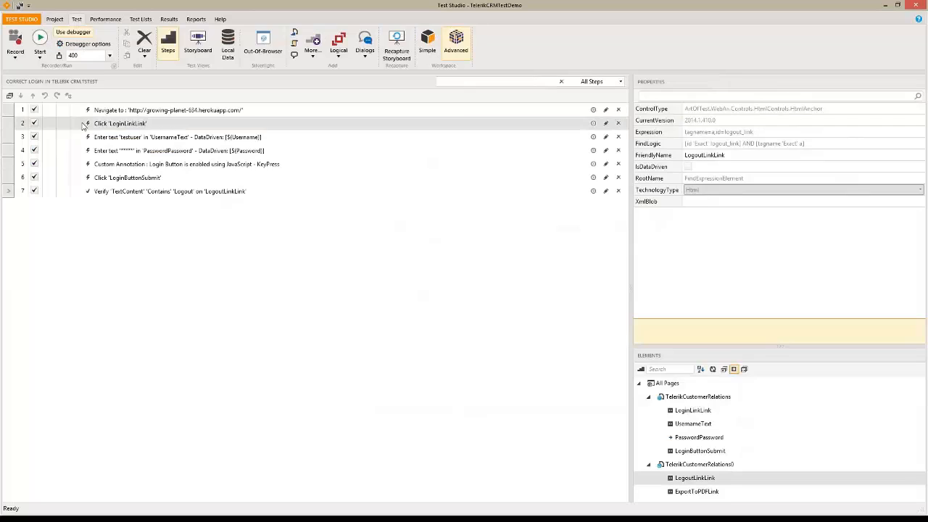
click(136, 157)
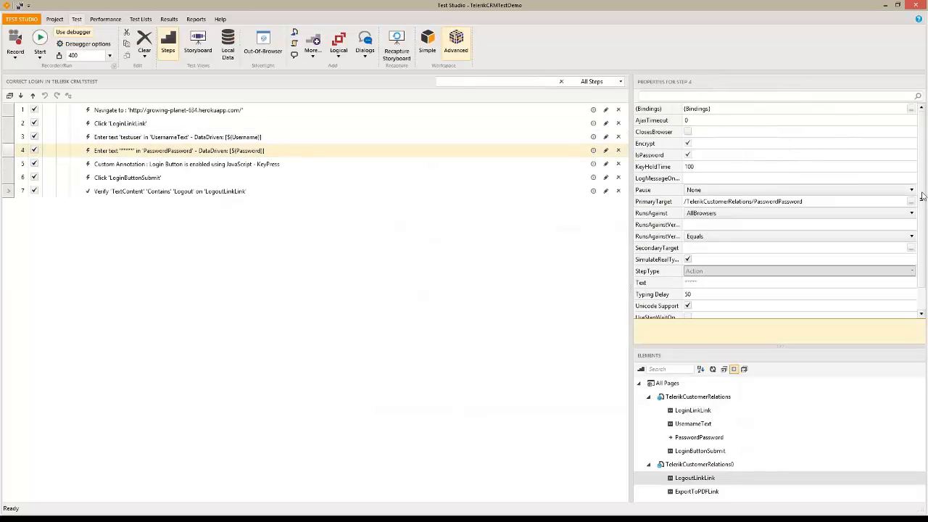
Go back to the project files and select CRM Login Load Test - 30 users
drag(921, 209, 918, 174)
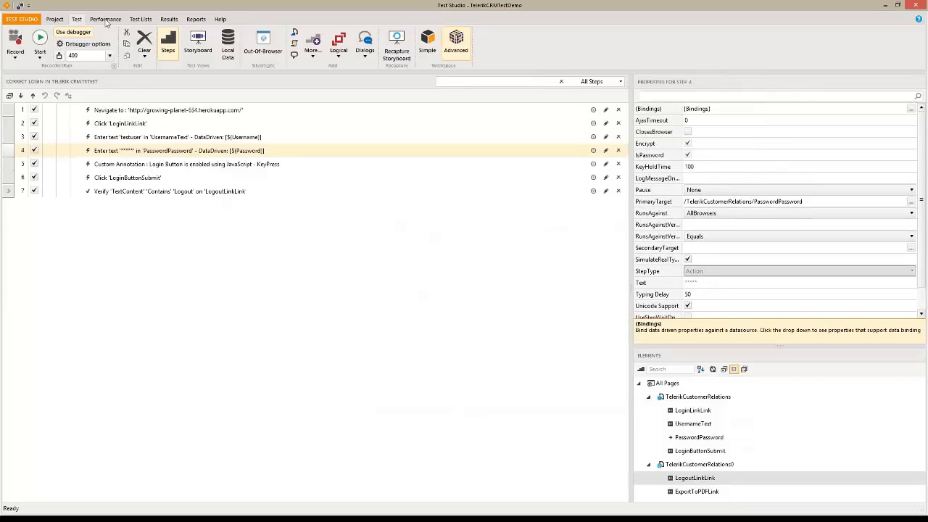
click(52, 20)
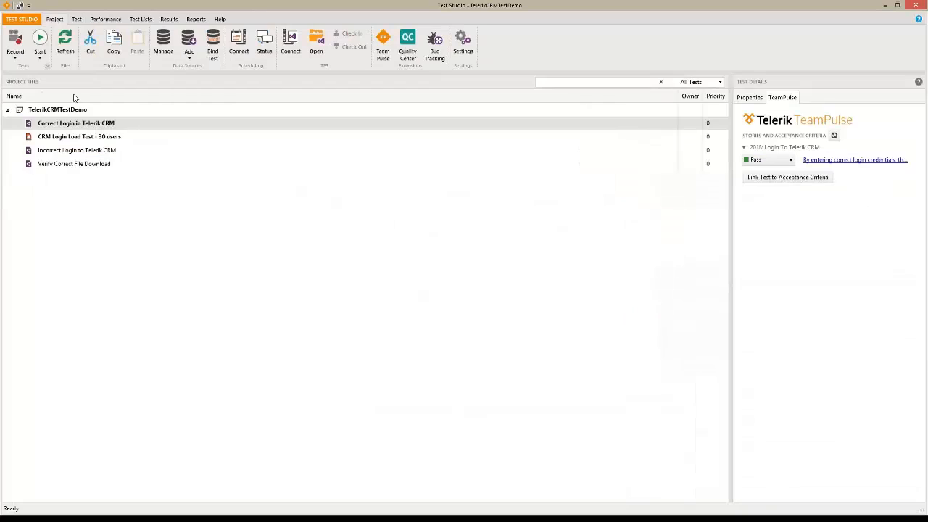
click(83, 137)
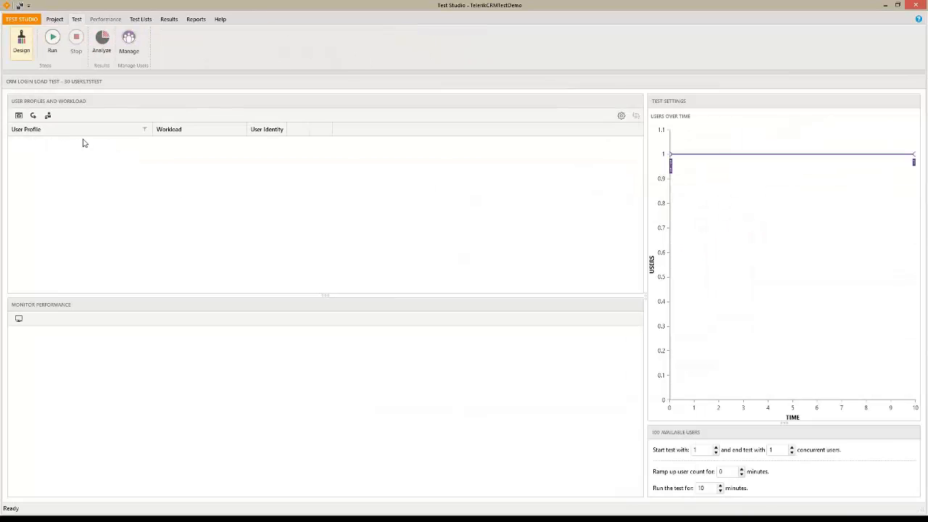
Capture a user profile from the Correct Login in Telerik CRM web test via Internet Explorer and save it
click(19, 116)
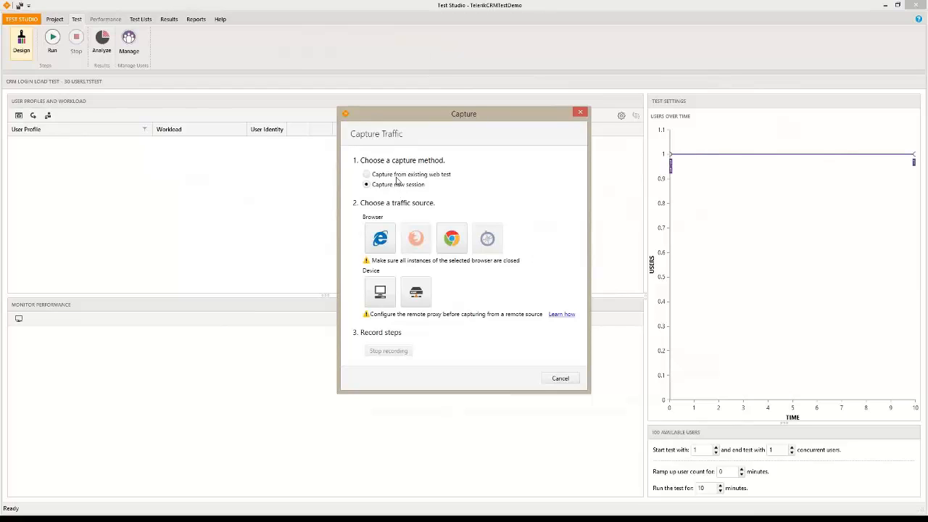
click(397, 176)
click(398, 213)
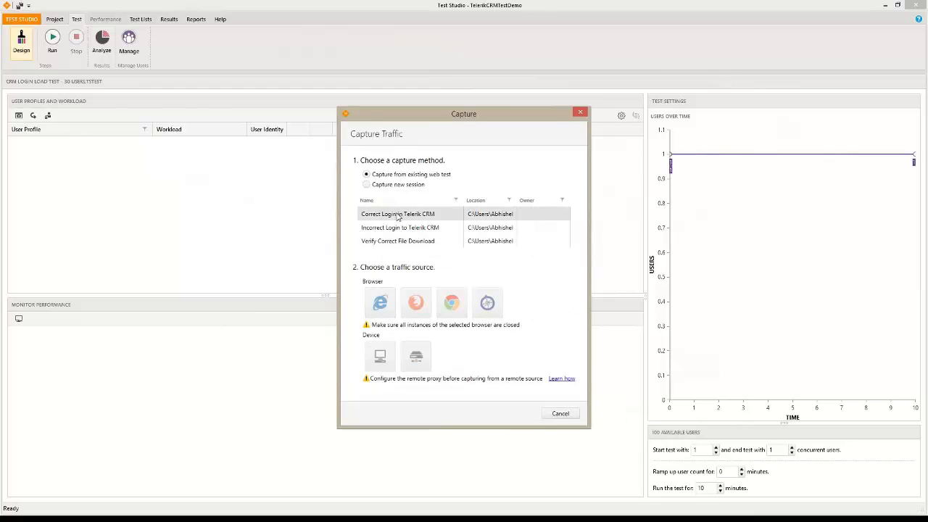
click(381, 303)
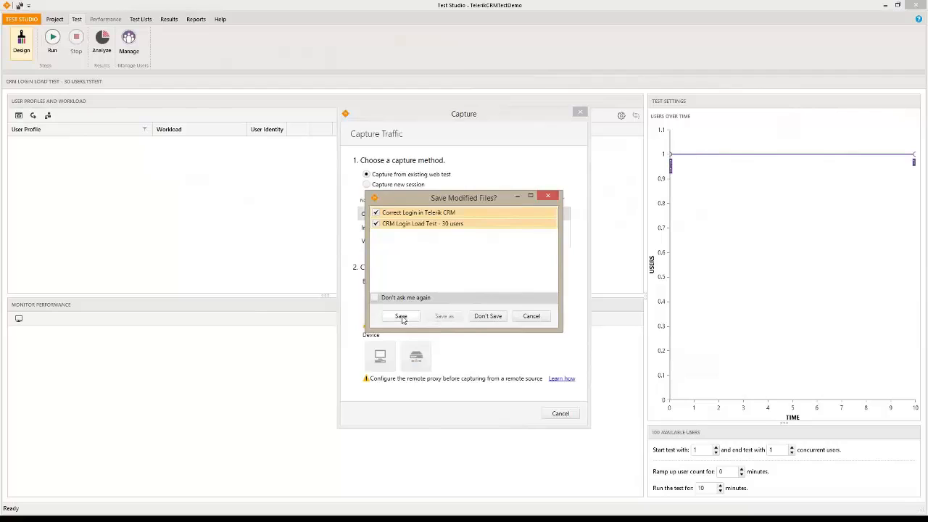
click(401, 317)
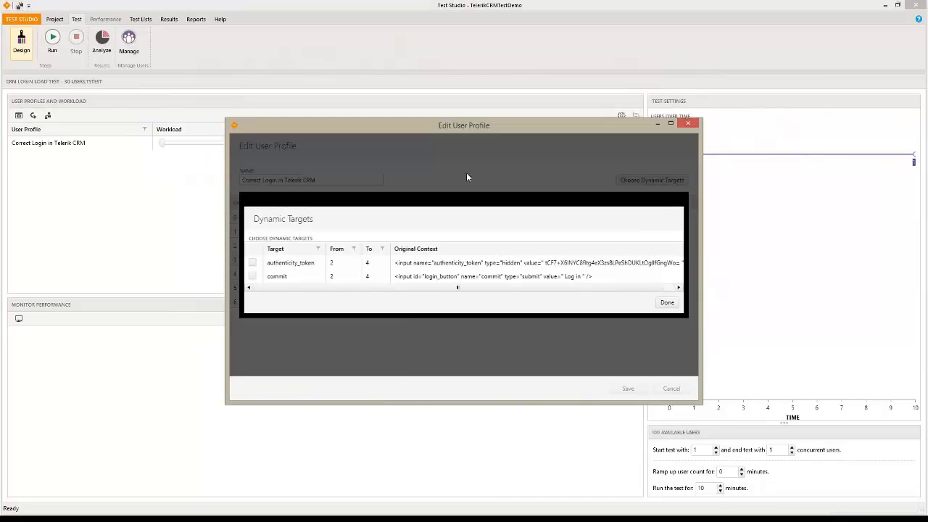
click(667, 303)
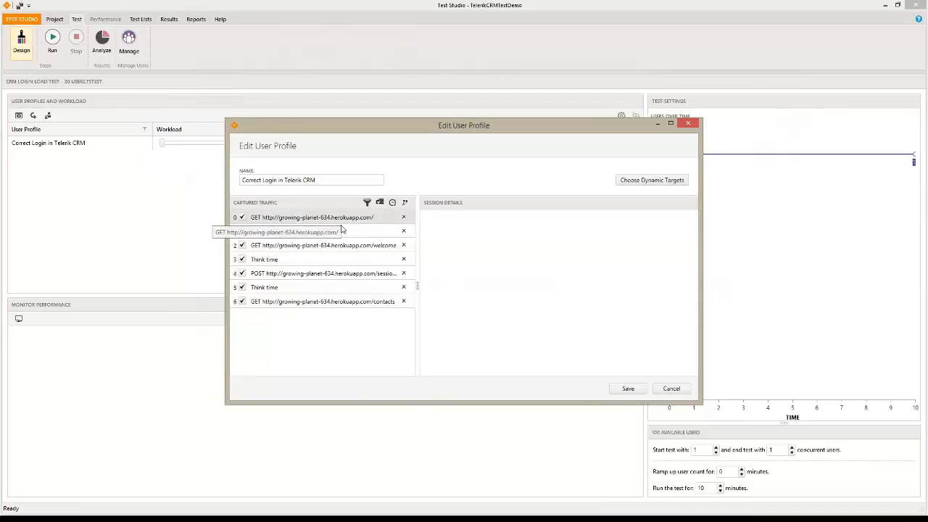
click(627, 389)
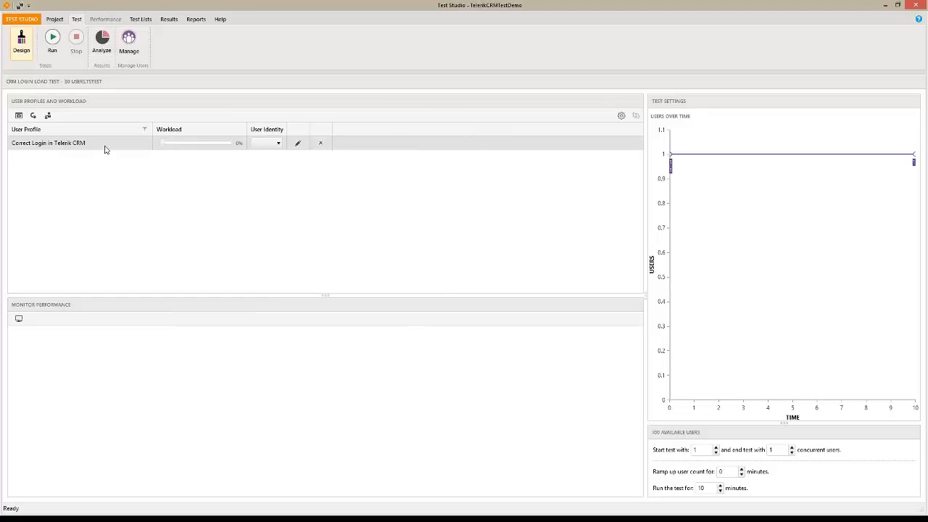
Record a new Internet Explorer session visiting growing-planet-634.herokuapp.com, then close the browser
click(20, 117)
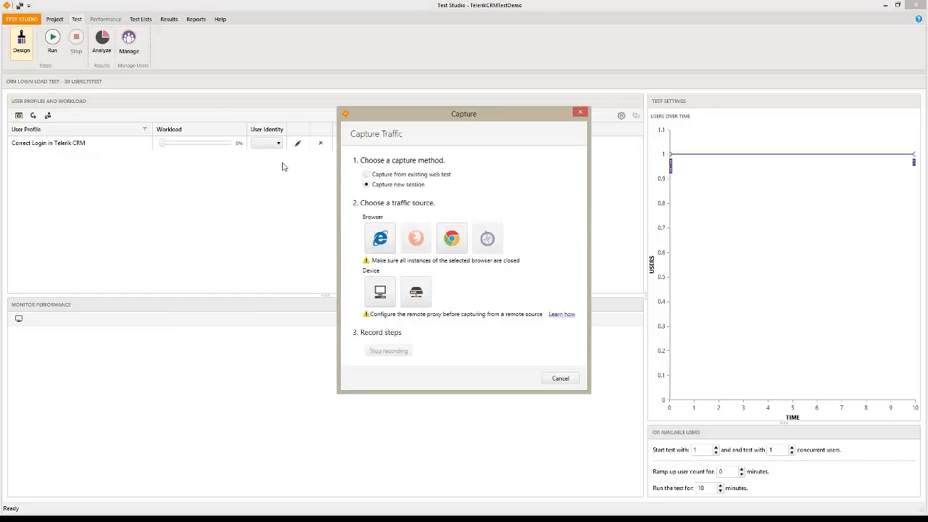
click(367, 184)
click(384, 242)
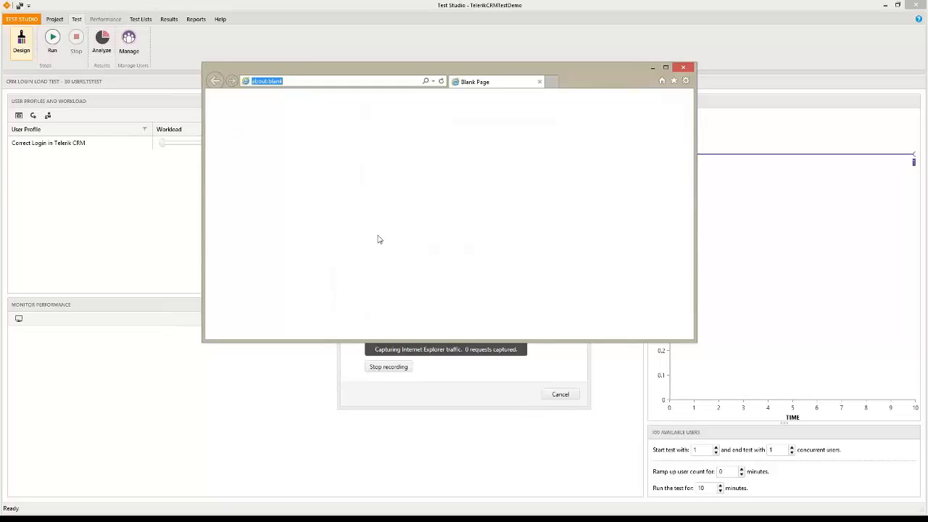
text(htt)
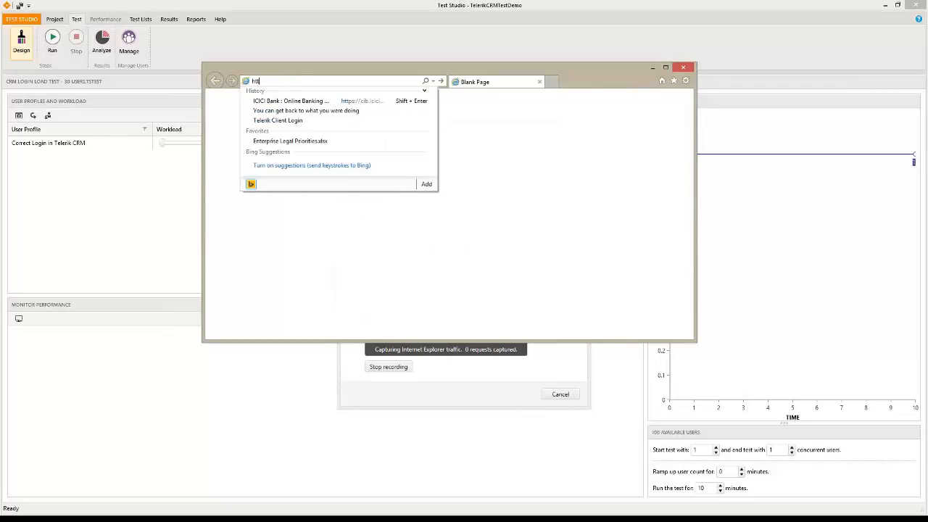
text(p://)
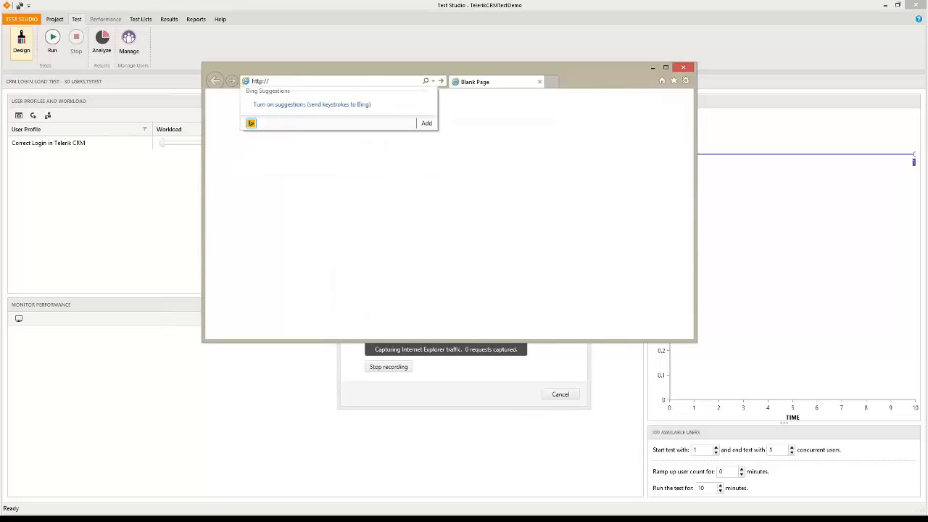
text(gr)
key(Down)
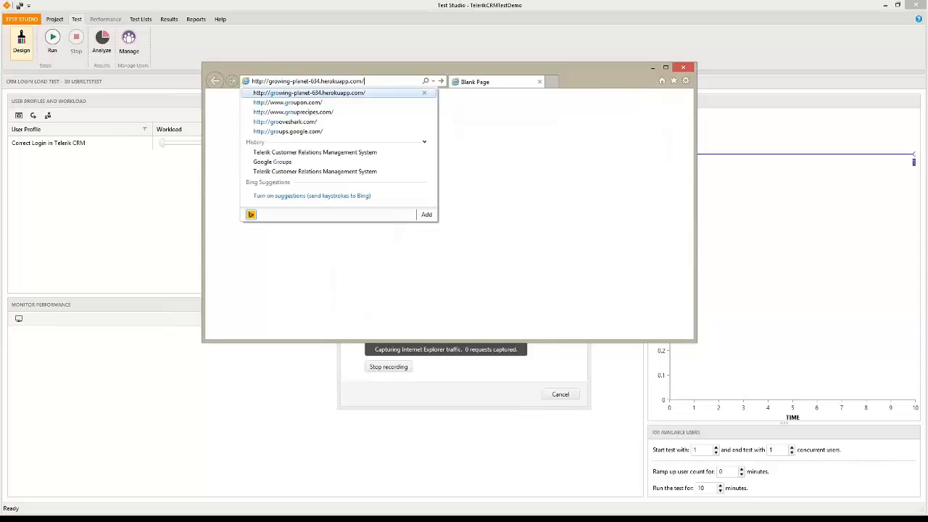
key(Return)
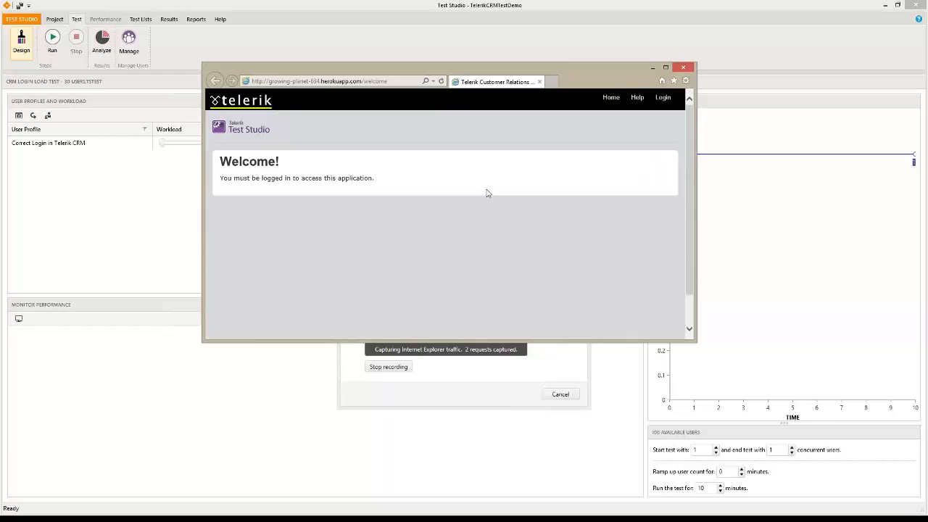
click(684, 68)
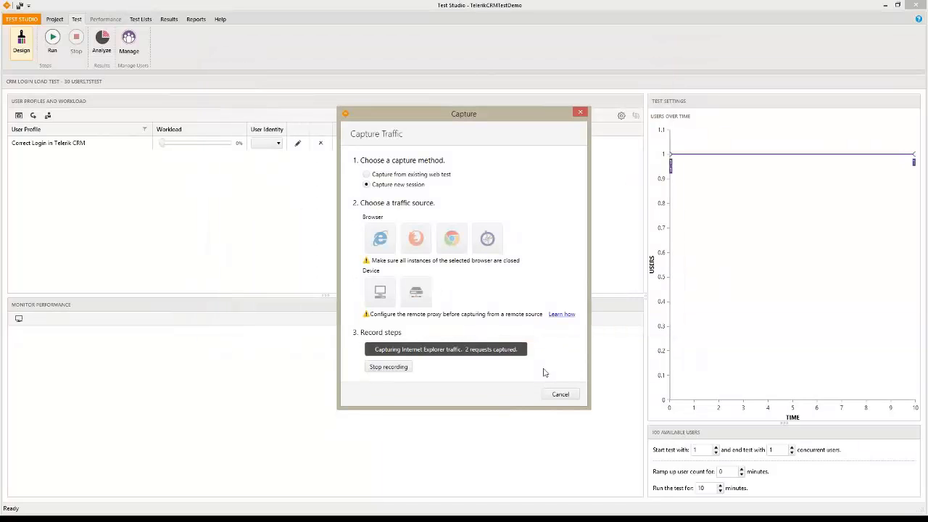
Stop recording, save the session as a Capture profile, and set both profiles' workloads to 50%
click(385, 368)
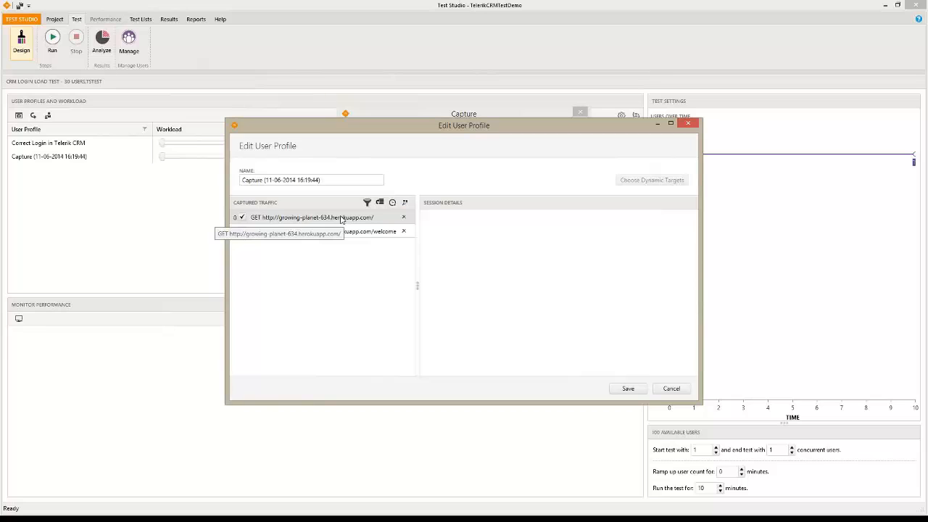
click(635, 389)
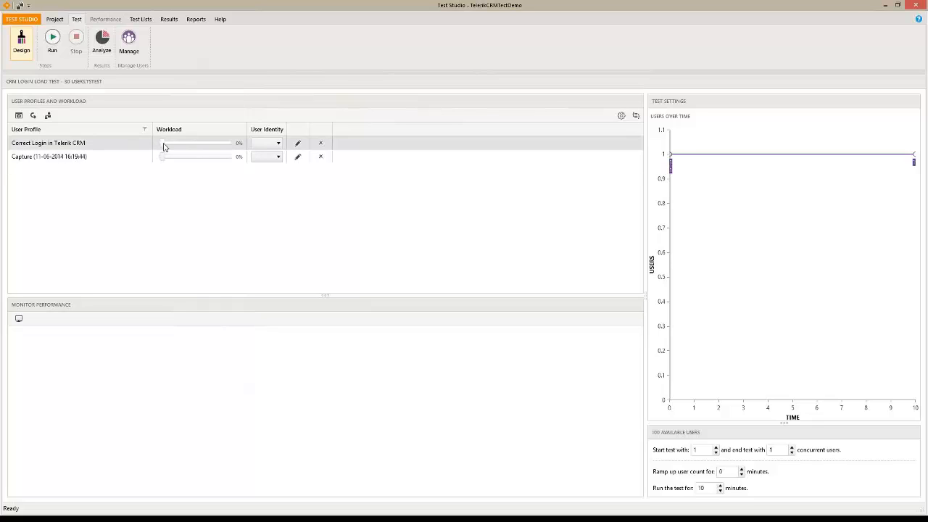
drag(164, 147, 197, 161)
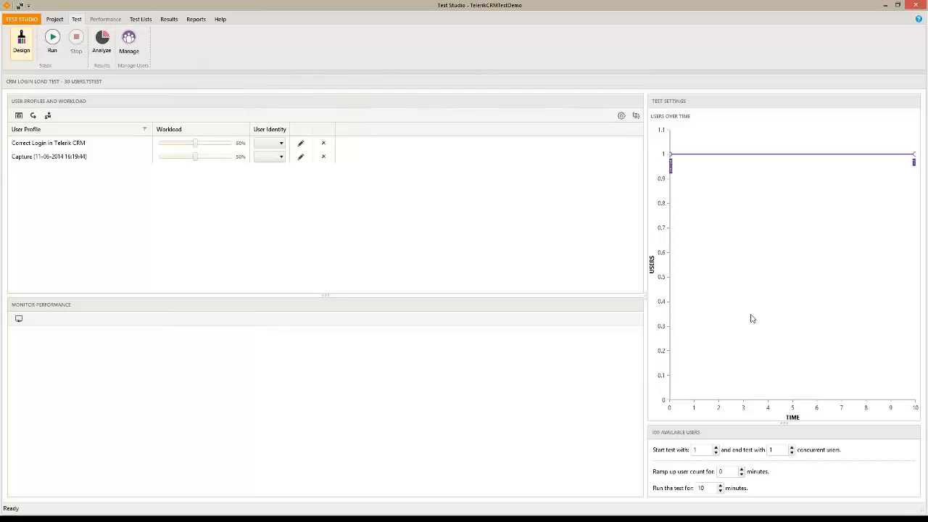
Open the load test's Advanced Options, enlarge the dialog, and cancel without changes
click(621, 116)
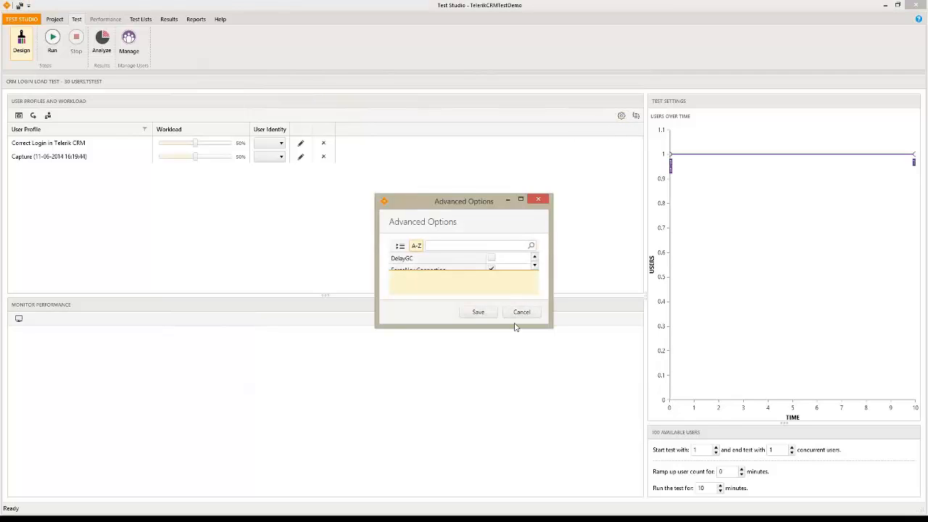
drag(513, 326, 516, 449)
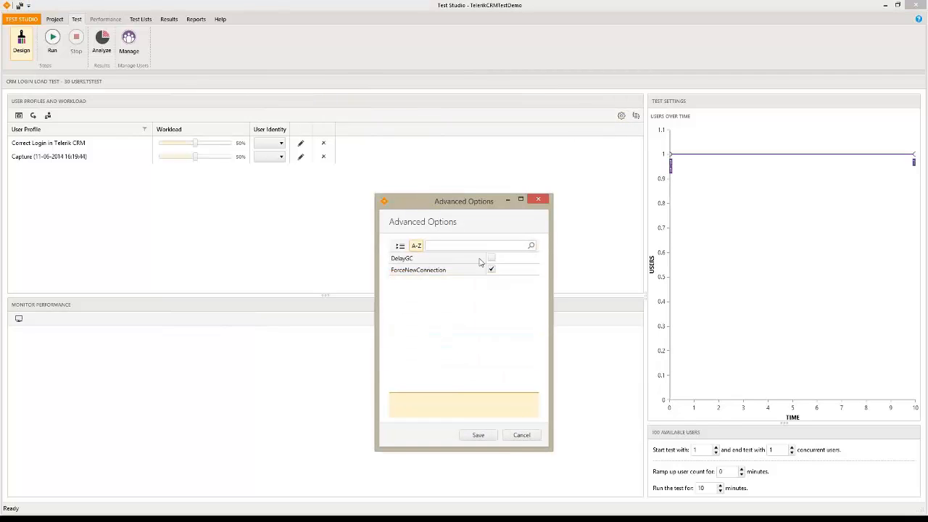
click(520, 437)
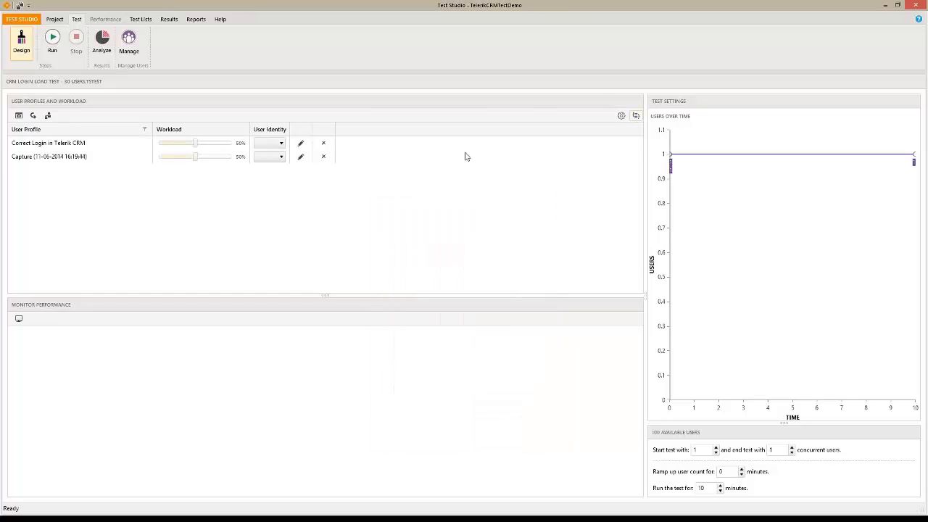
Ramp the load to 30 users over 1 minute with a 2-minute run time, then open Run options
drag(646, 170, 551, 157)
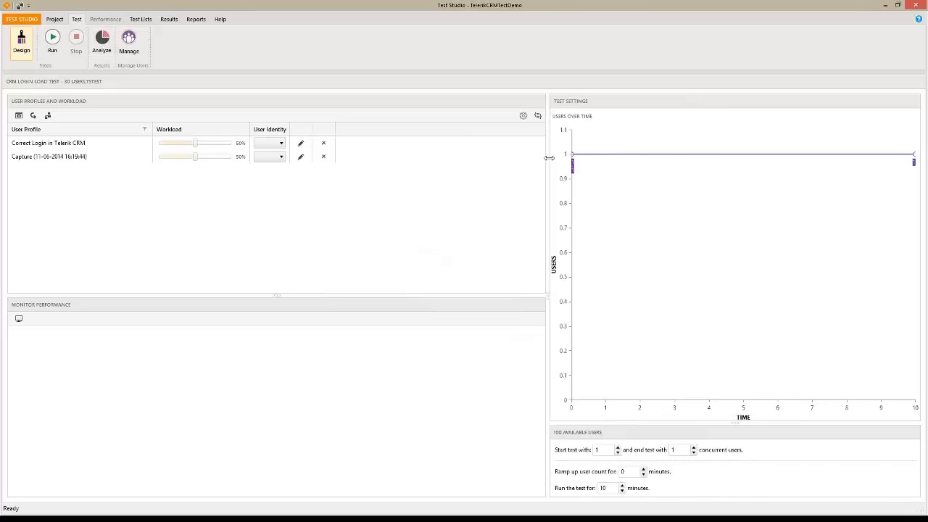
drag(732, 424, 731, 313)
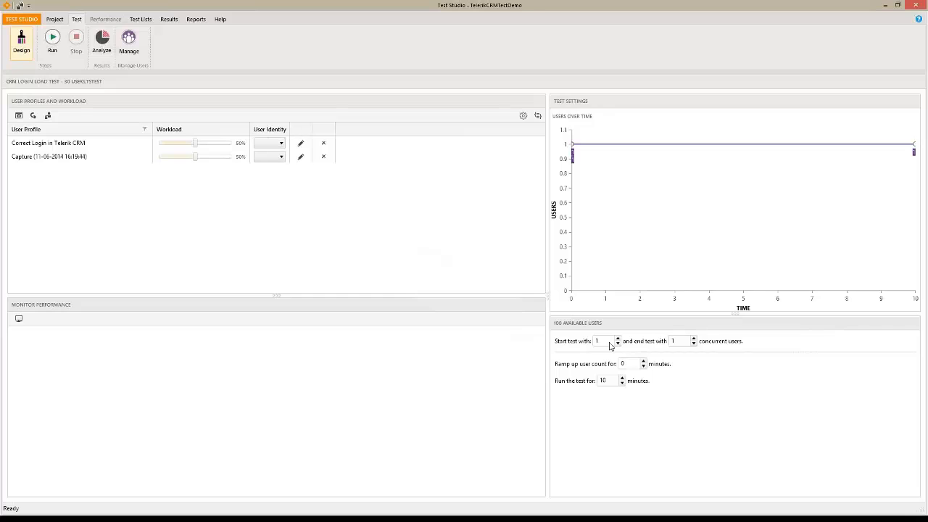
double_click(671, 341)
text(30)
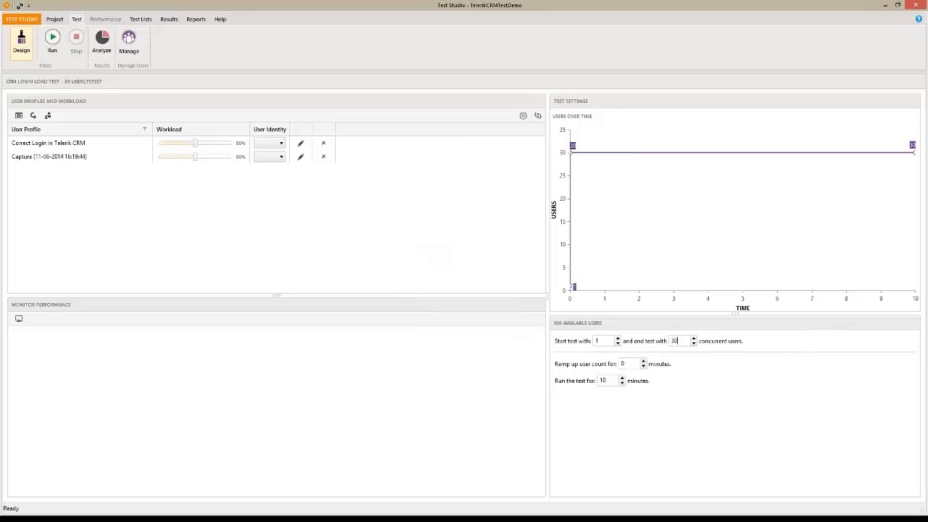
click(642, 361)
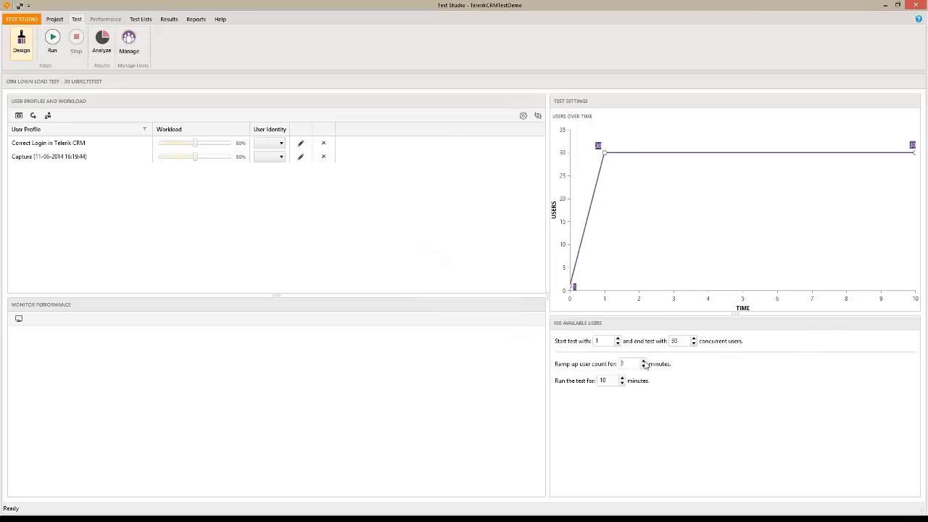
double_click(609, 380)
text(2)
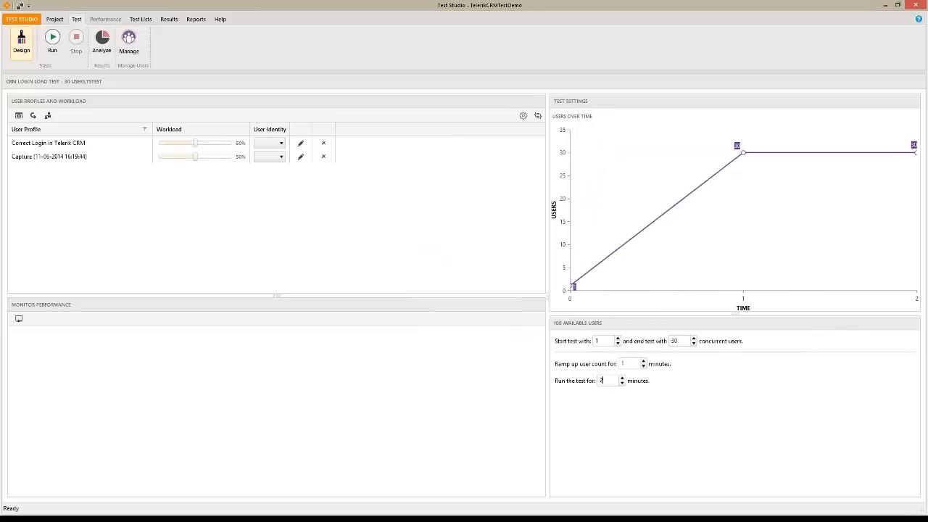
click(58, 42)
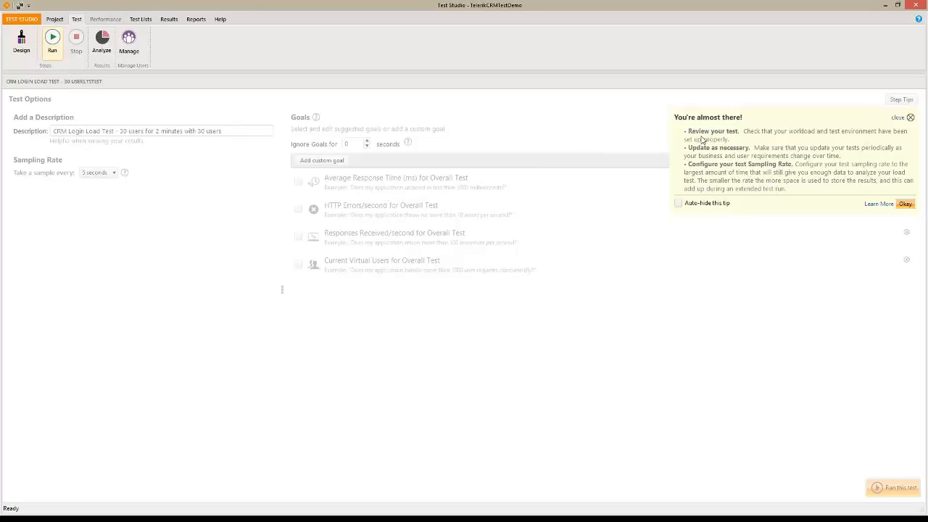
Keep 5-second sampling and add an Average Response Time goal failing above 3000 ms
click(905, 204)
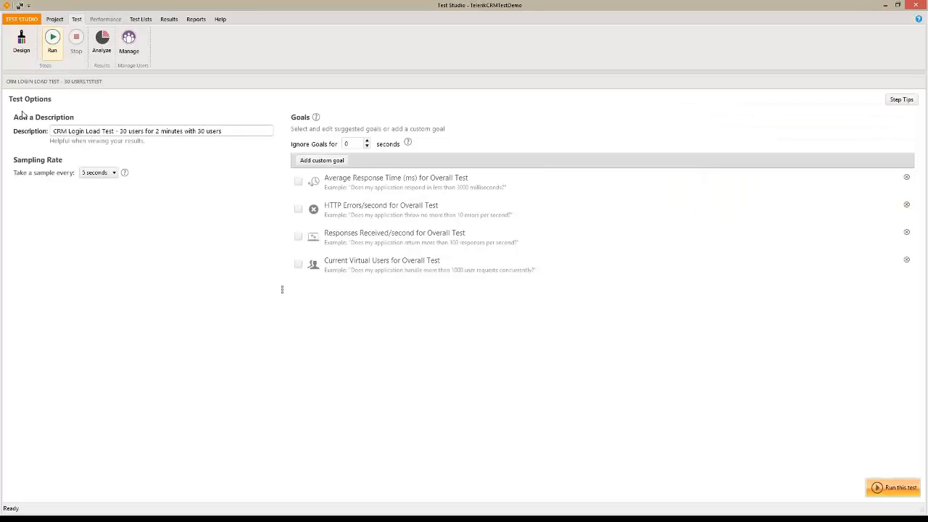
click(114, 172)
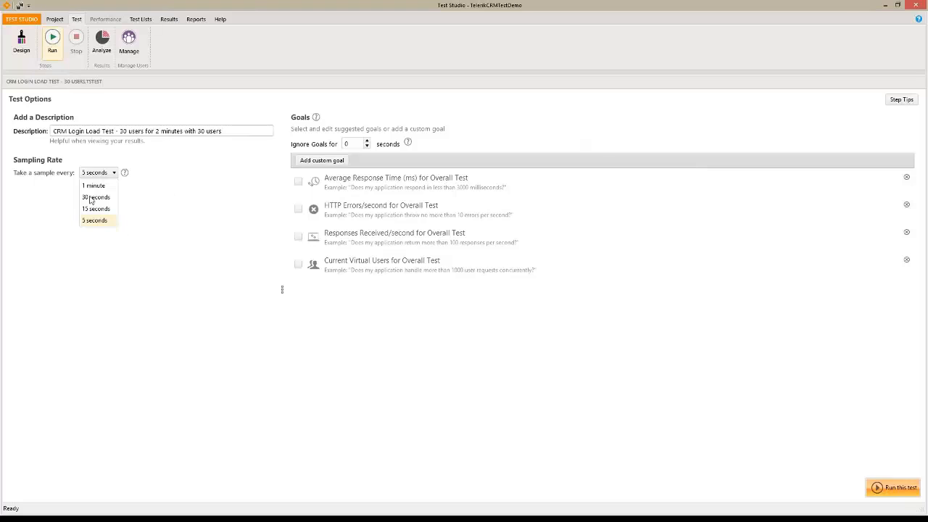
click(219, 232)
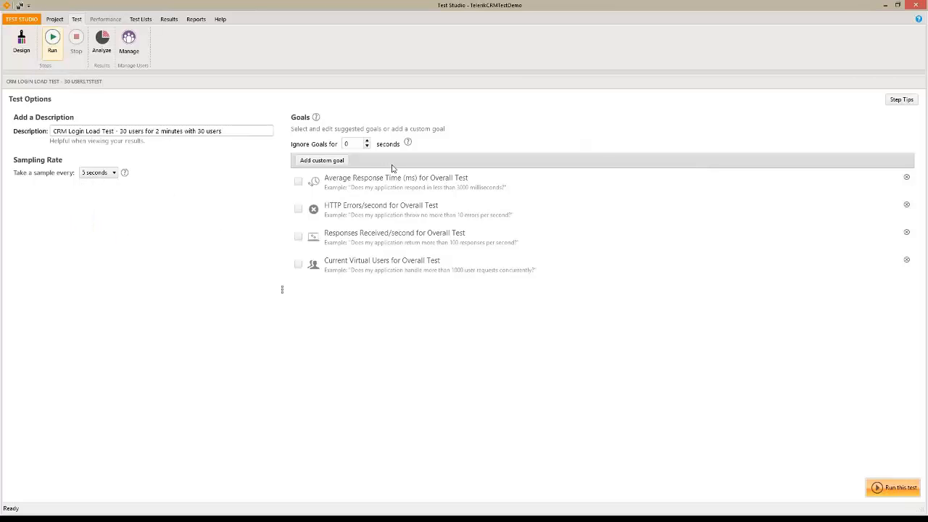
click(297, 183)
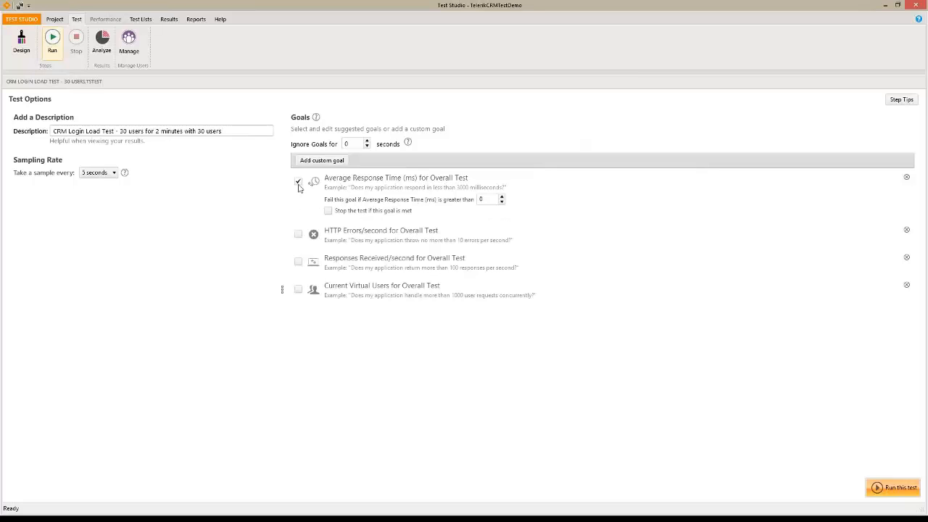
double_click(483, 199)
text(3000)
Ignore goals for the first 30 seconds and start the test run
click(352, 144)
text(30)
click(902, 495)
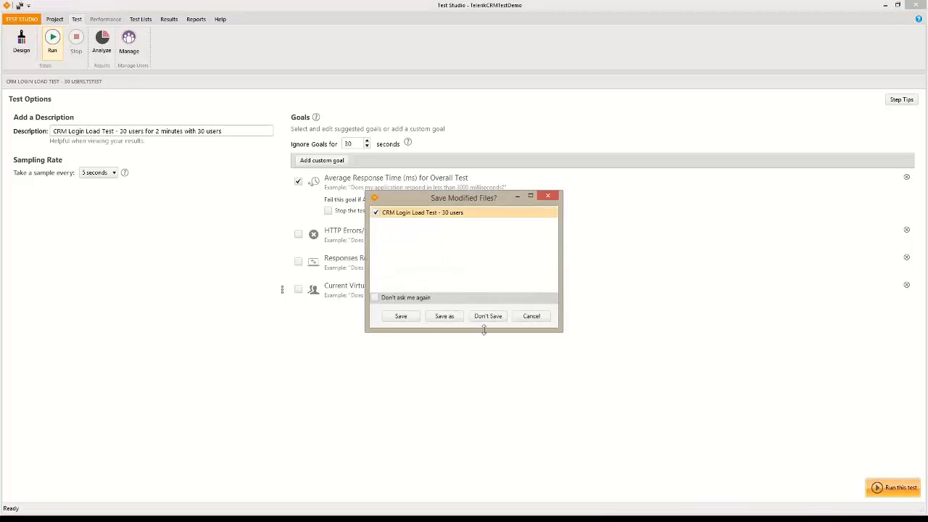
Save the modified load test and watch the 11-06-2014 run on the live dashboard
click(405, 312)
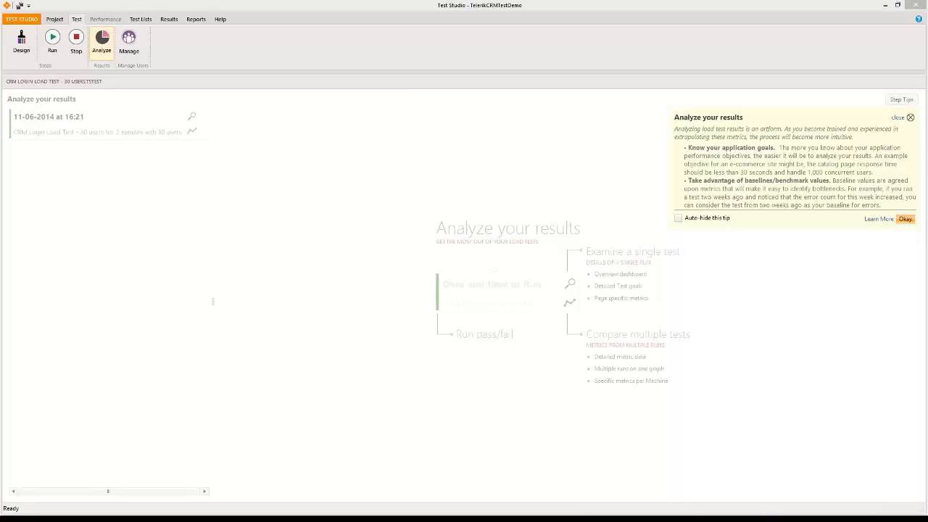
click(192, 116)
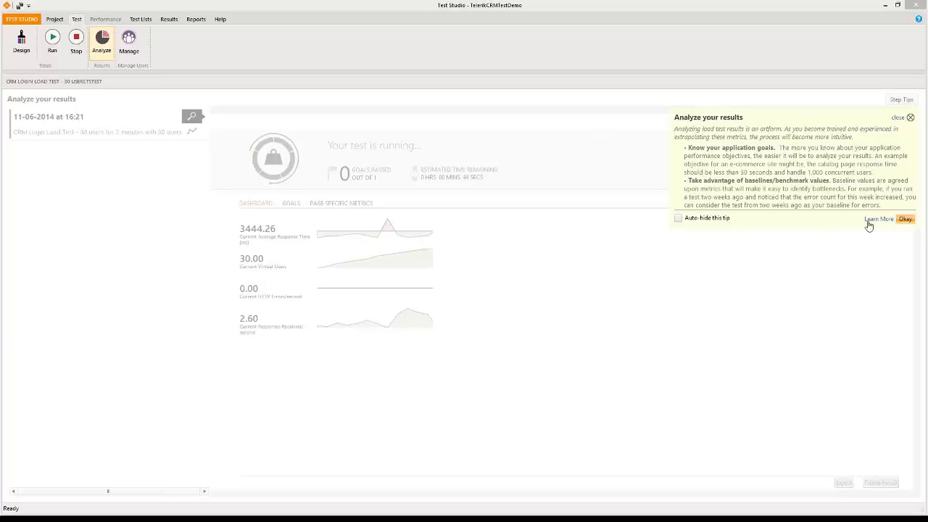
click(906, 219)
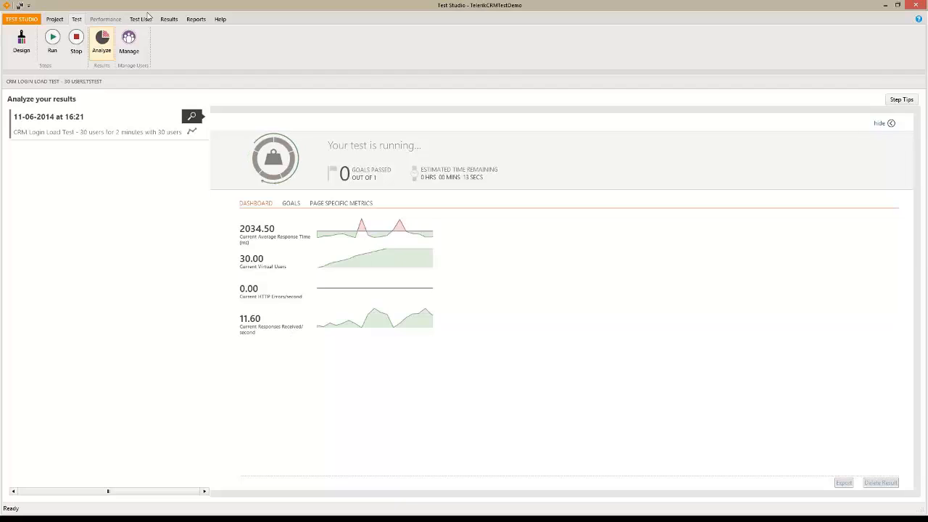
Graph ABHI-TABLET Average Response Time, Current Virtual Users and Responses Received/second, then return to the dashboard
click(192, 134)
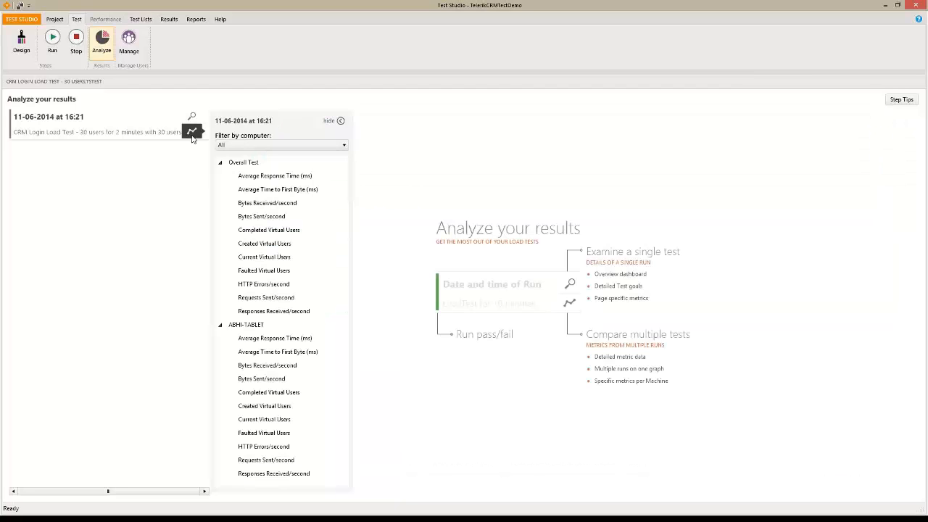
click(286, 341)
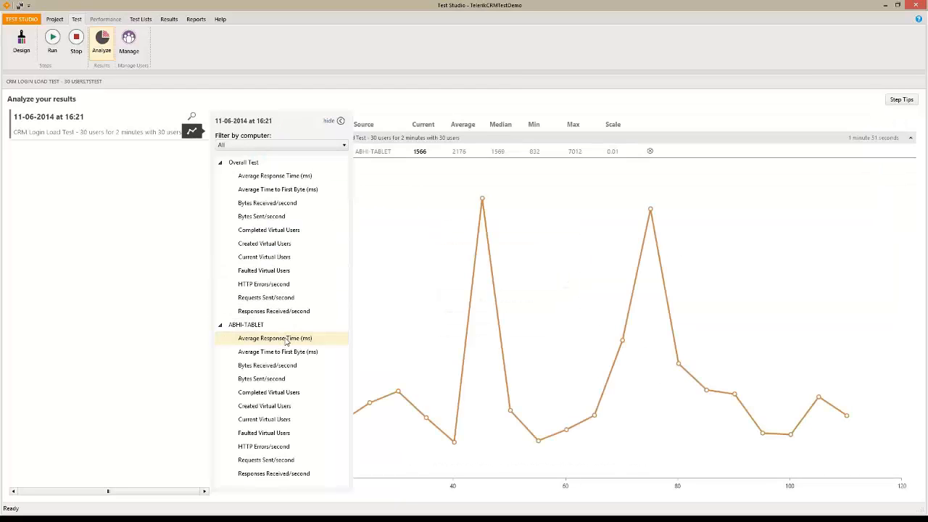
click(270, 420)
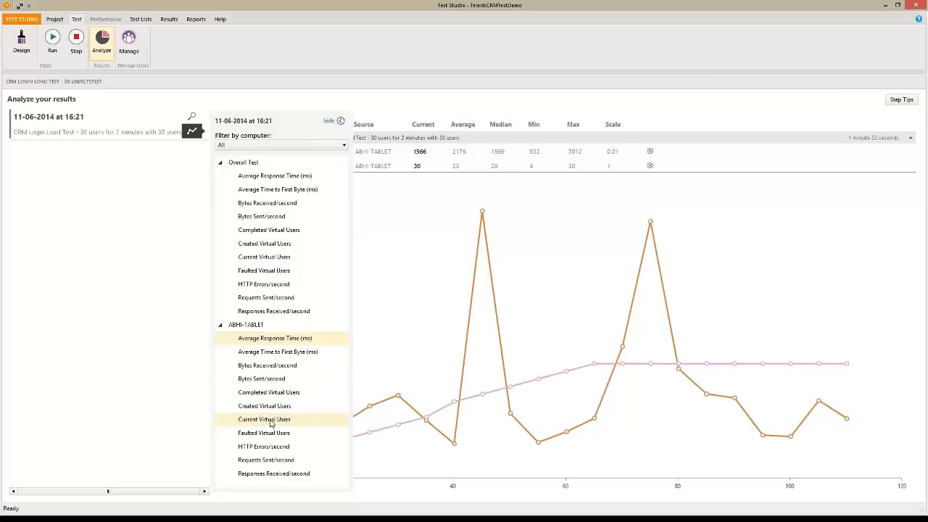
click(268, 475)
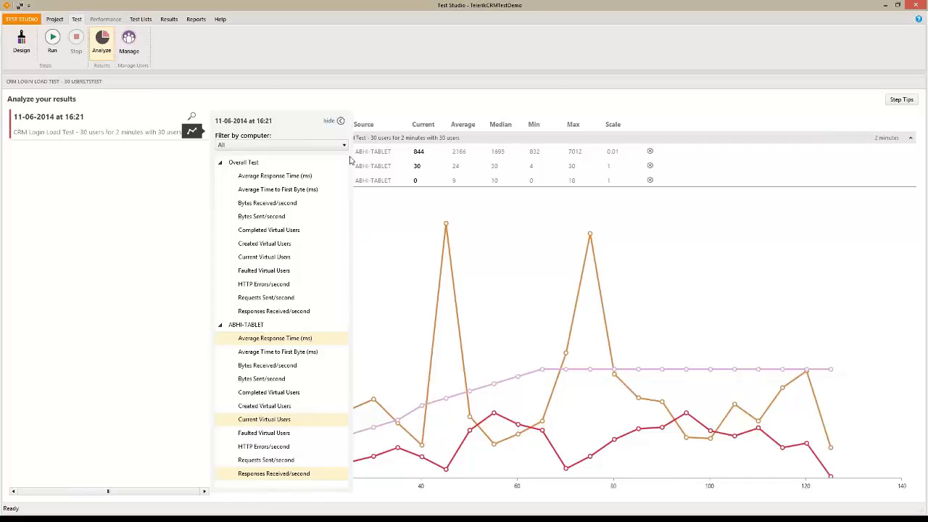
click(192, 117)
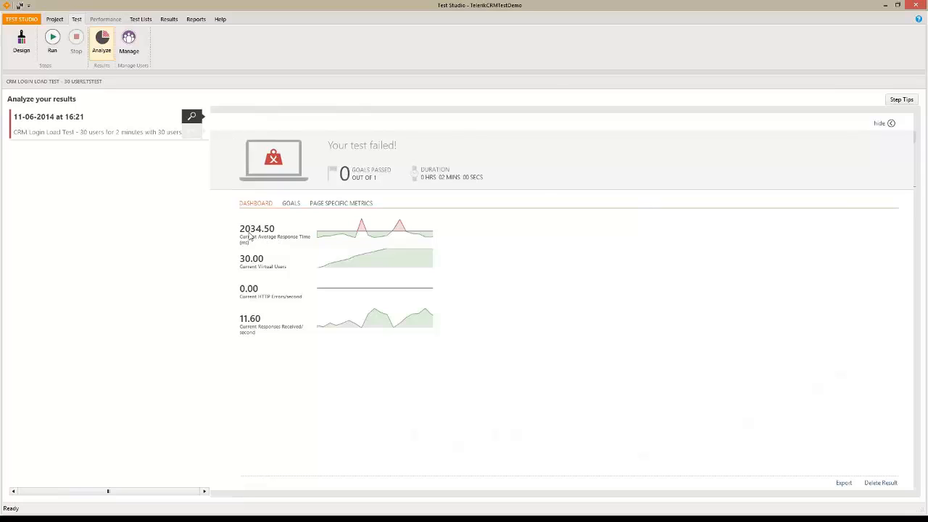
Check why the Average Response Time goal failed, then reopen the three-metric ABHI-TABLET graph
click(293, 205)
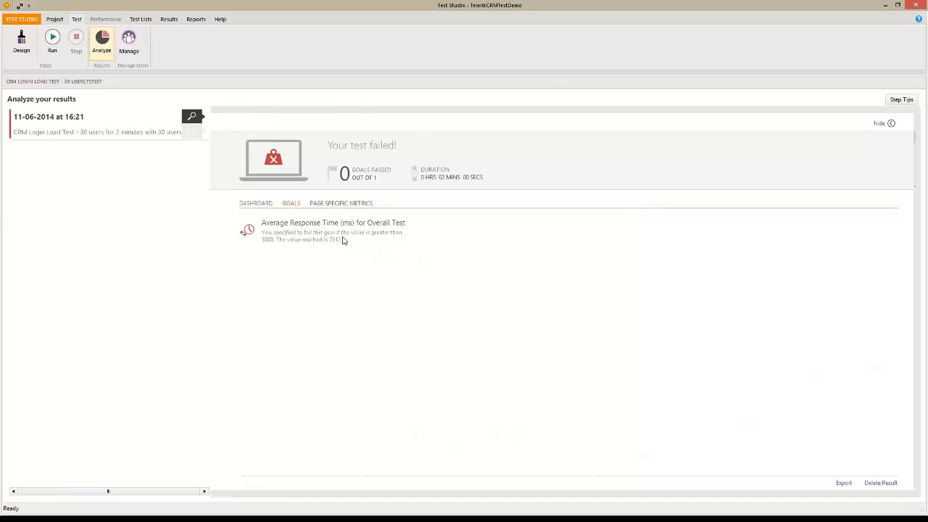
click(259, 206)
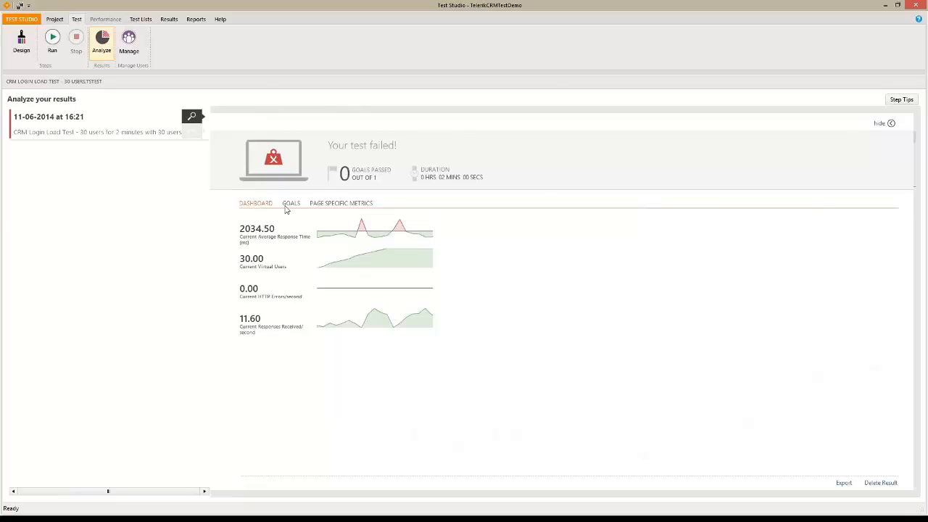
click(192, 133)
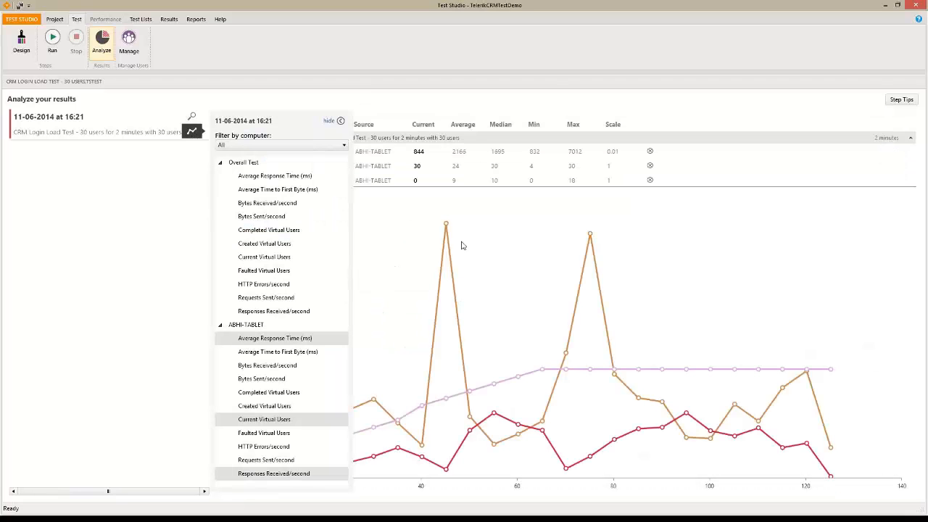
Hide the counter filter panel and reopen the failed run's dashboard
click(338, 121)
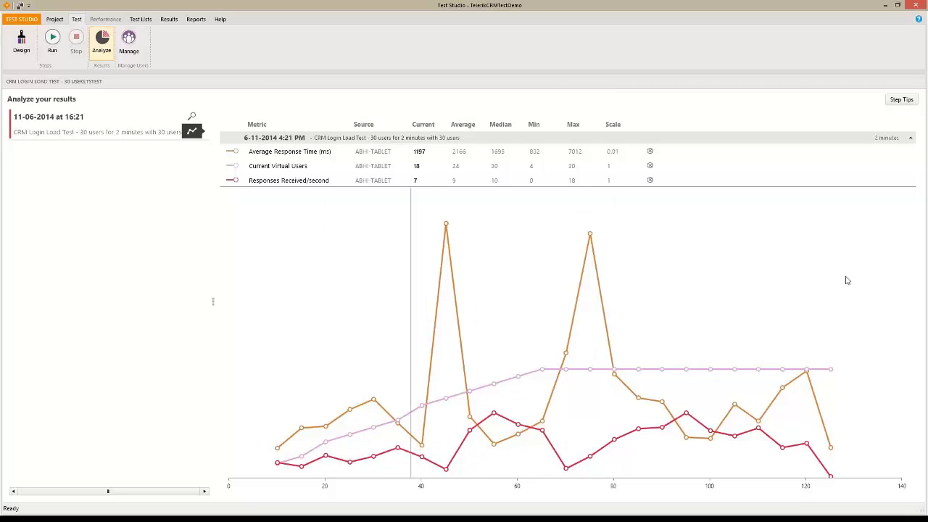
click(192, 118)
Show page-specific metrics with a wider URL column and export the run as an HTML report
click(334, 205)
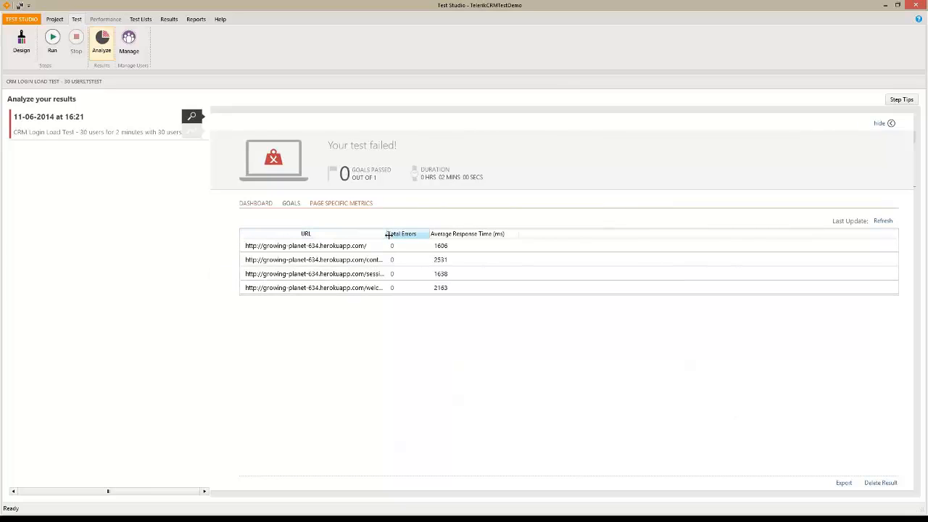
drag(392, 234, 529, 234)
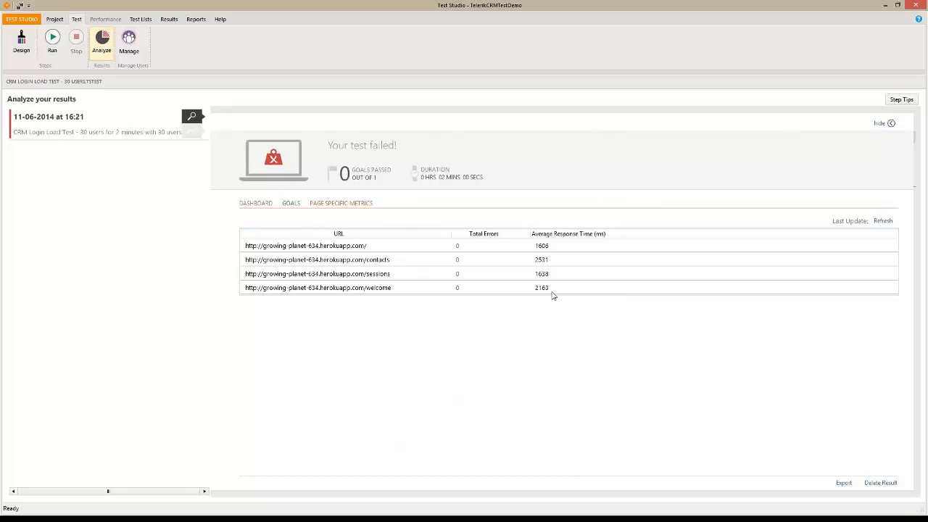
click(852, 487)
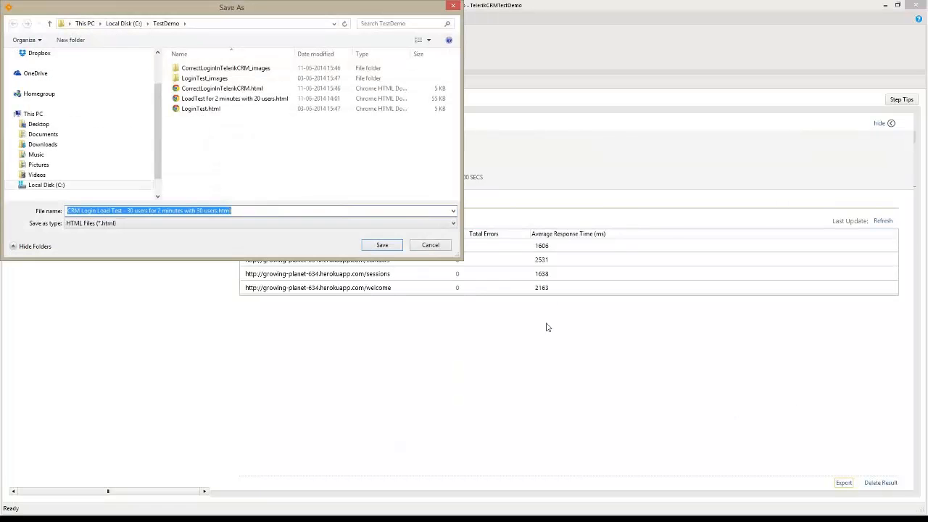
click(377, 247)
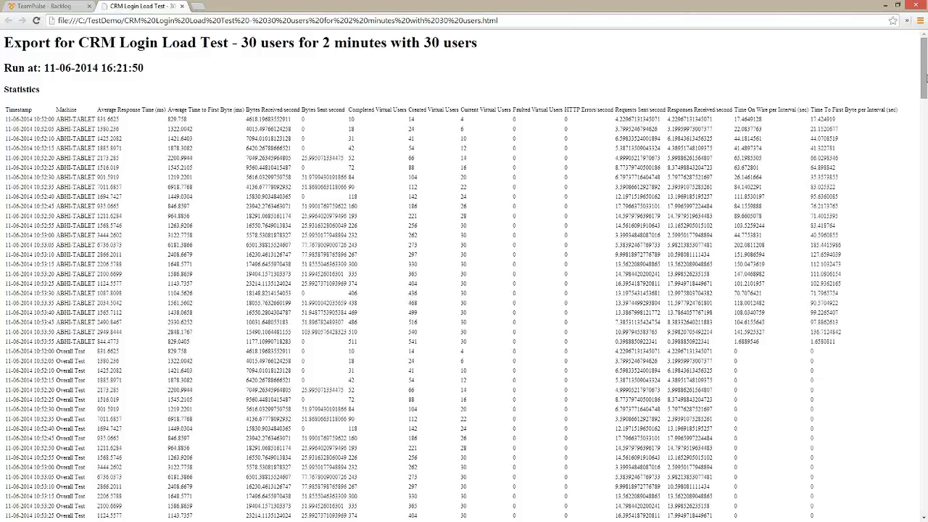
Scroll through the exported CRM Login Load Test report, select its header text, and close it
drag(925, 78, 925, 221)
drag(921, 258, 894, 488)
drag(918, 221, 924, 77)
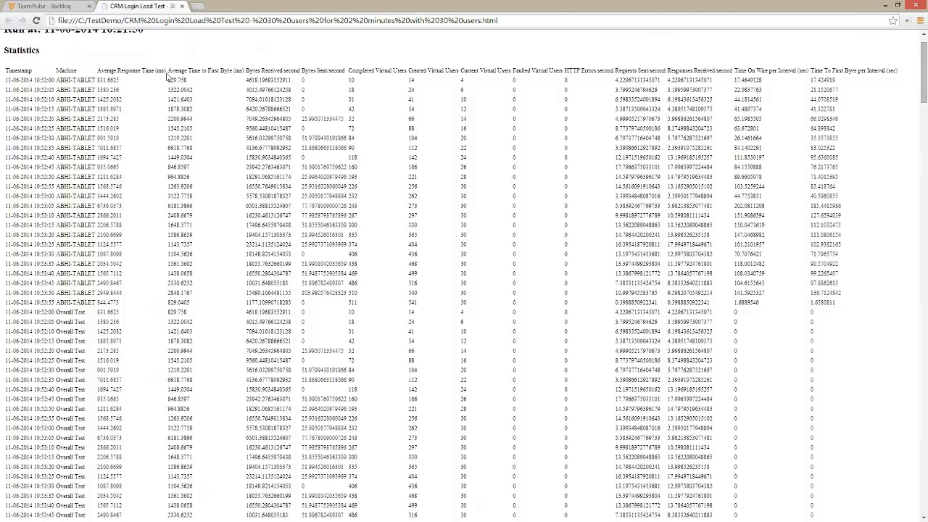
drag(167, 73, 467, 70)
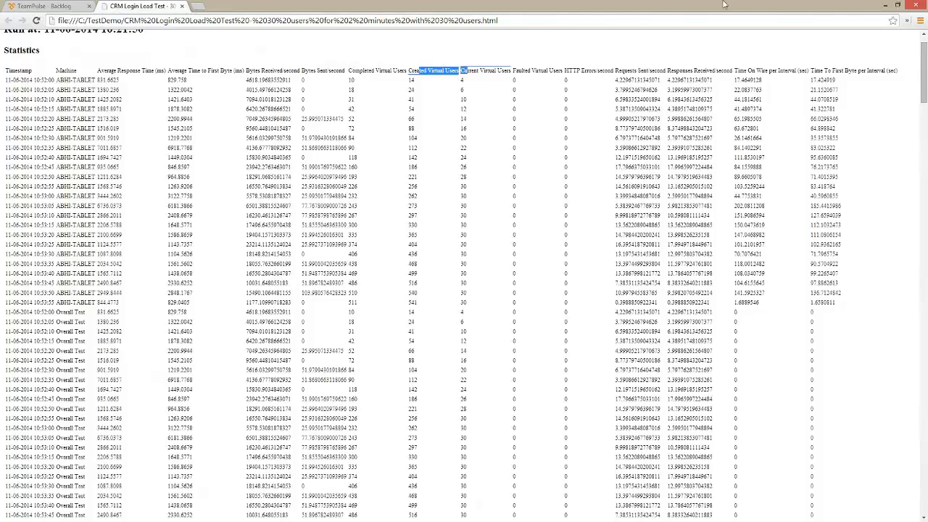
click(184, 7)
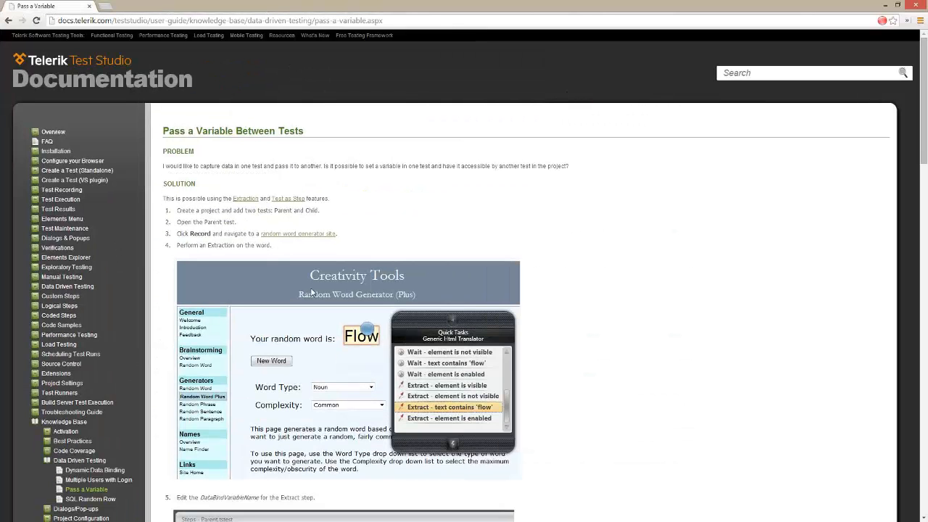
Scroll the Pass a Variable page, then browse the Settings Class article under Write Tests in Code
mouse_move(925, 155)
mouse_down()
mouse_move(925, 370)
mouse_move(925, 167)
mouse_up()
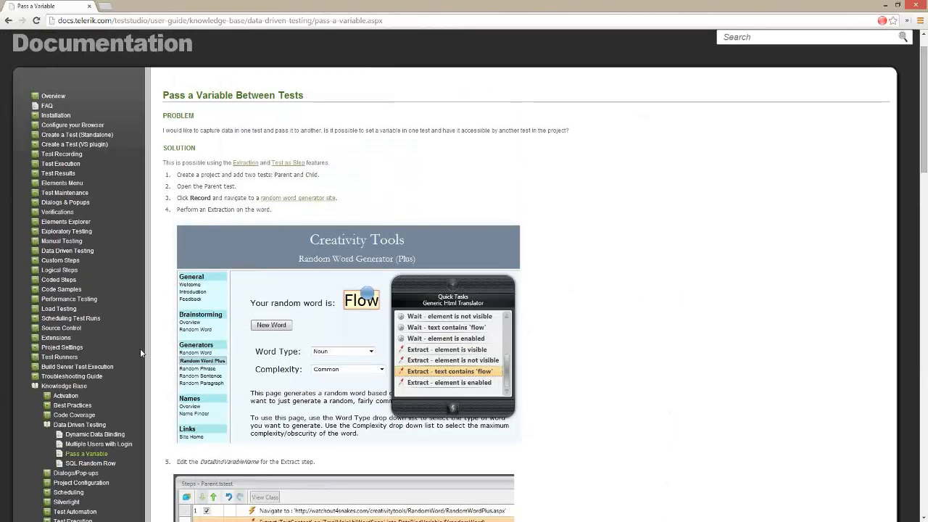
scroll(107, 348, down, 3)
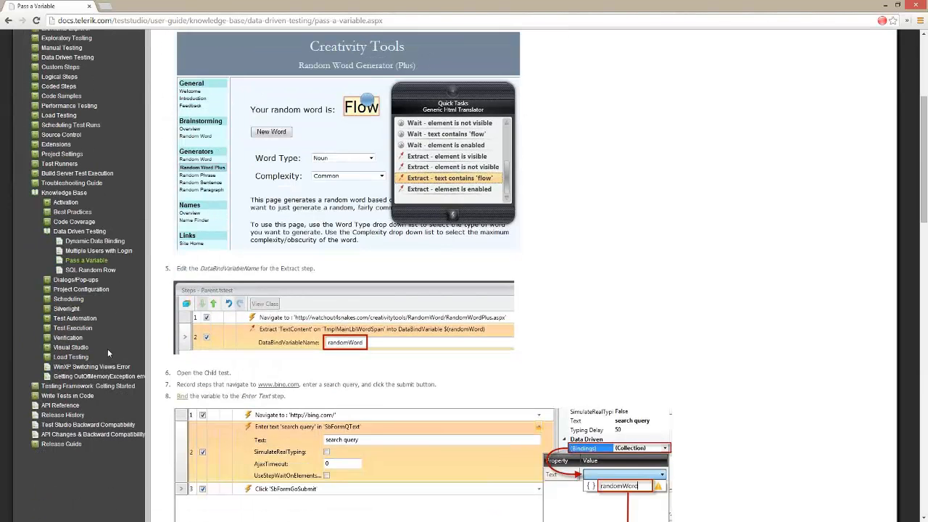
click(67, 395)
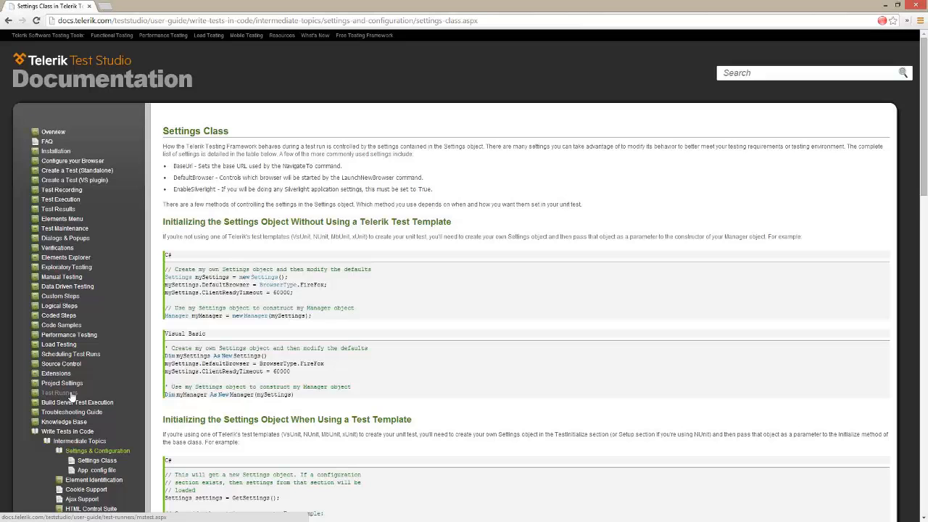
scroll(356, 268, down, 2)
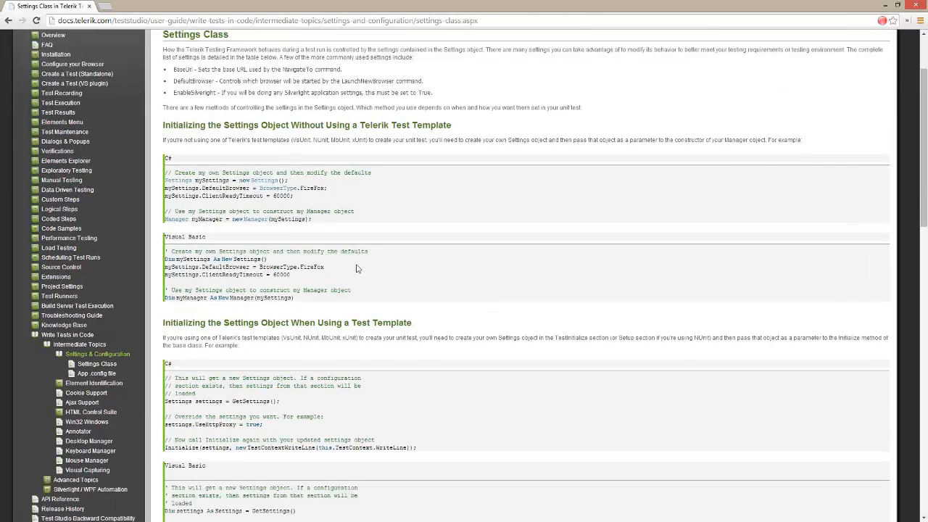
scroll(356, 268, down, 2)
scroll(355, 268, up, 4)
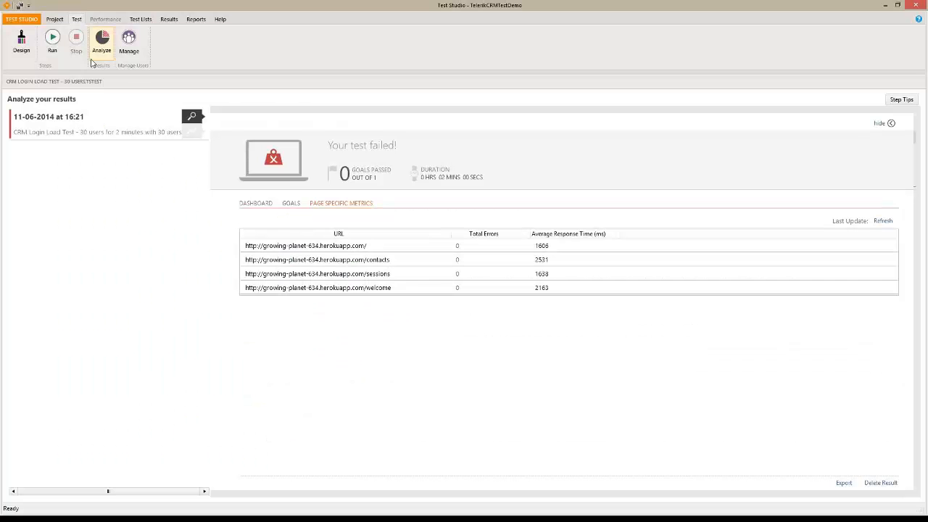
Add a new test named 'Browse to Yahoo' to the TelerikCRMTestDemo project root and open it
click(54, 19)
click(57, 111)
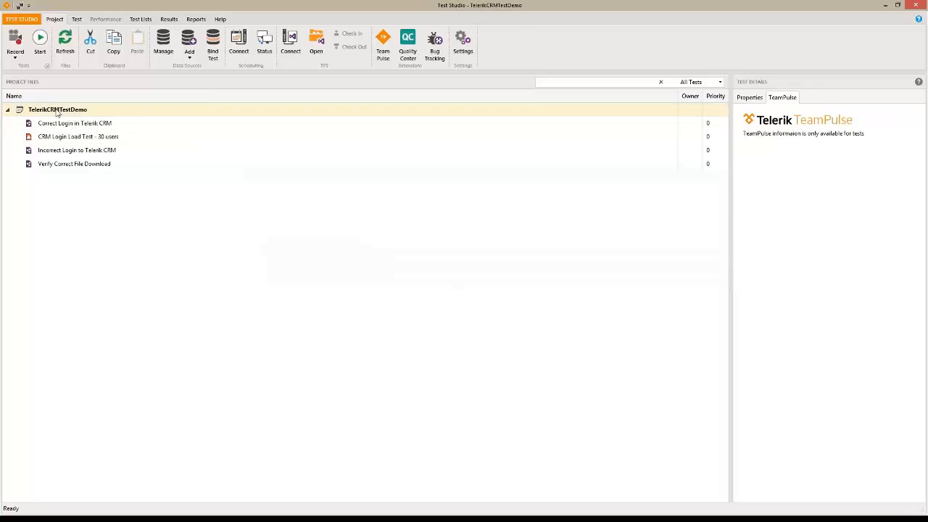
right_click(56, 110)
click(81, 116)
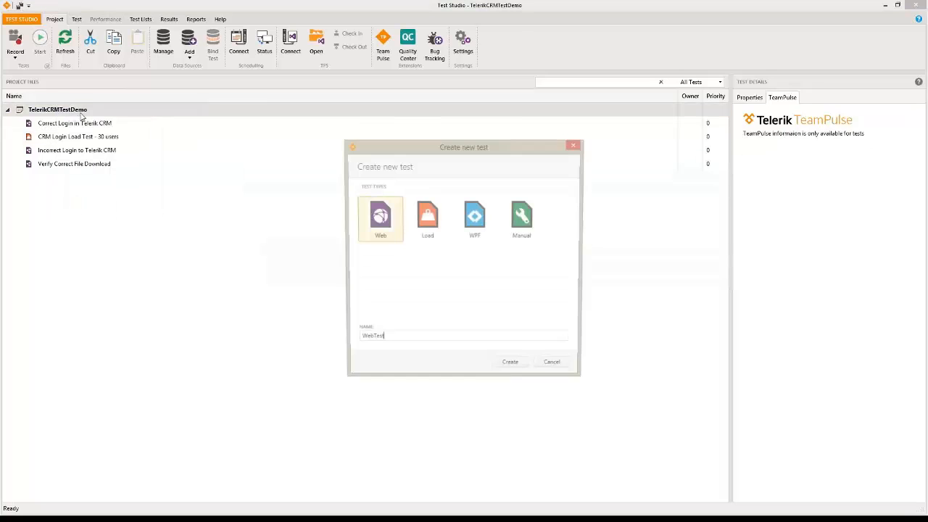
double_click(399, 342)
text(Browse)
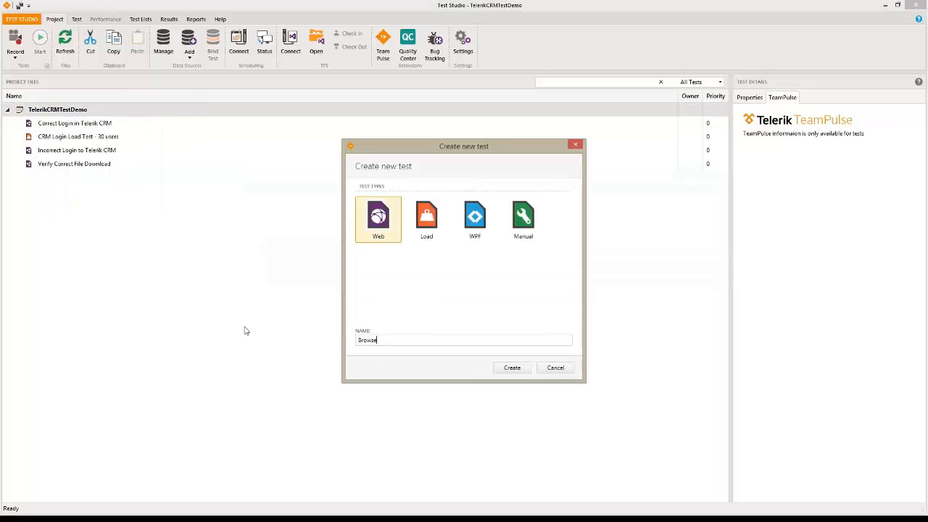
text( to Yahoo)
key(Return)
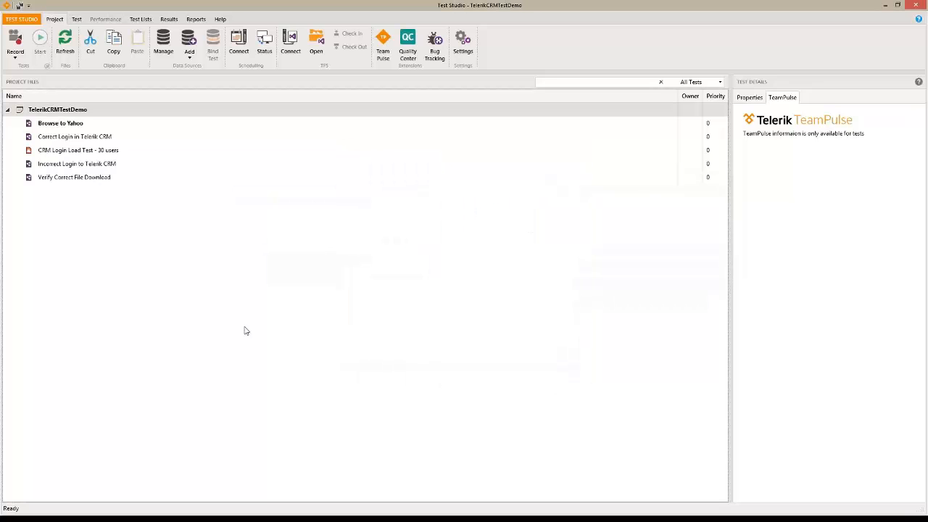
double_click(64, 125)
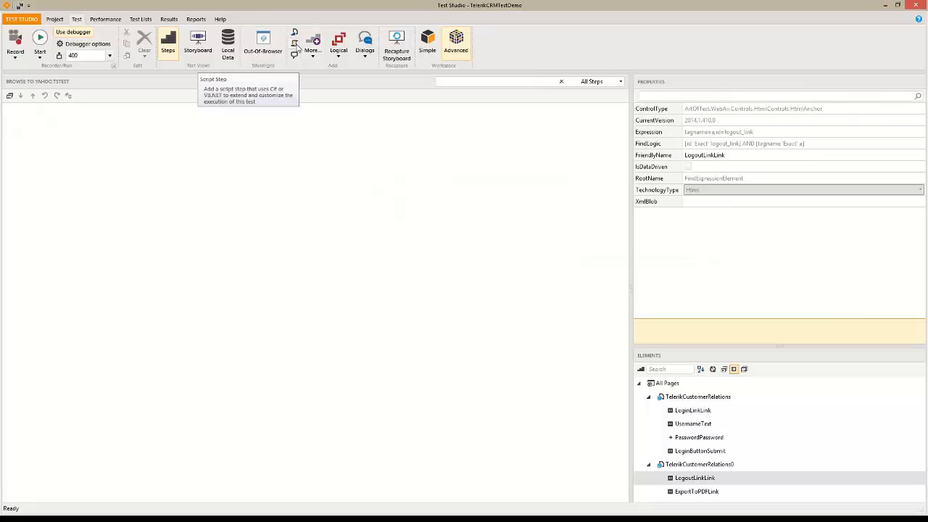
Add a coded step whose first line is Manager.LaunchNewBrowser();
click(295, 45)
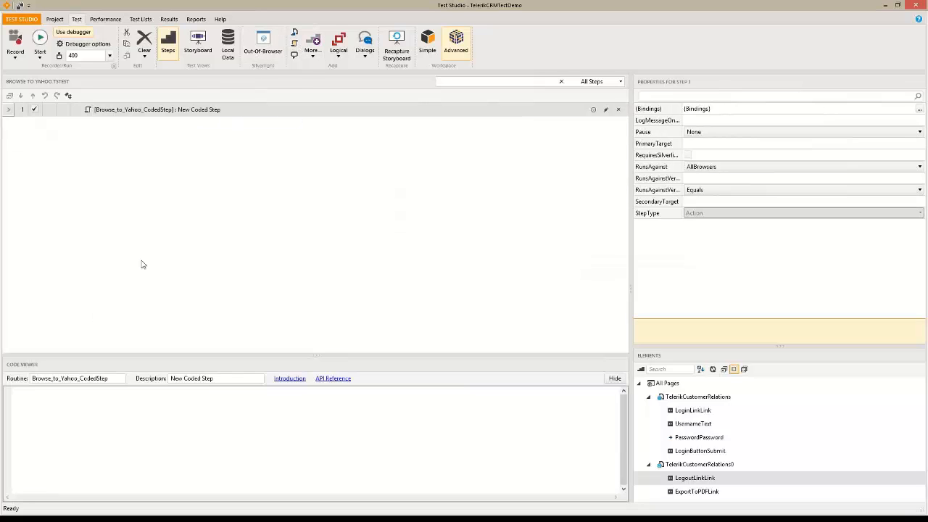
click(115, 410)
text(Manager.)
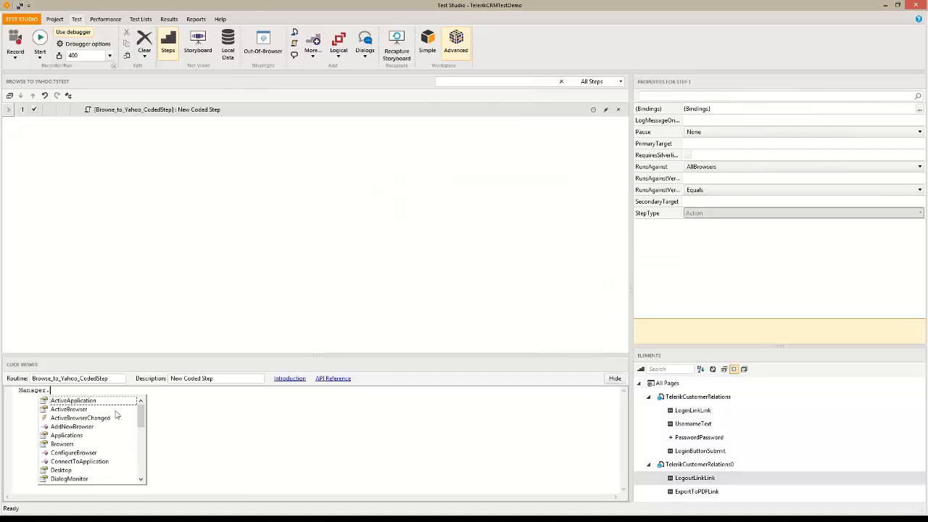
text(Laun)
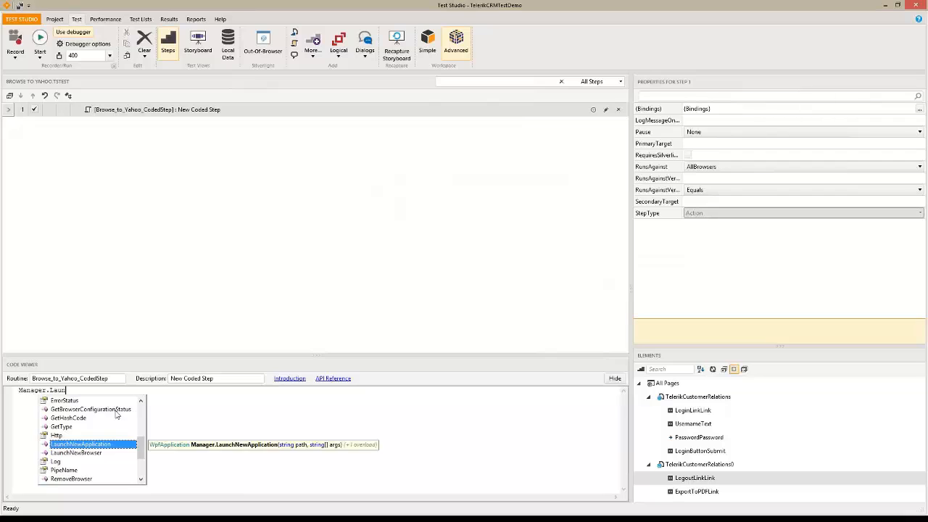
key(Tab)
key(BackSpace)
key(BackSpace)
key(BackSpace)
key(BackSpace)
key(BackSpace)
key(BackSpace)
key(BackSpace)
key(BackSpace)
key(BackSpace)
key(BackSpace)
key(BackSpace)
key(BackSpace)
key(BackSpace)
key(BackSpace)
key(BackSpace)
key(BackSpace)
key(BackSpace)
key(BackSpace)
key(BackSpace)
key(BackSpace)
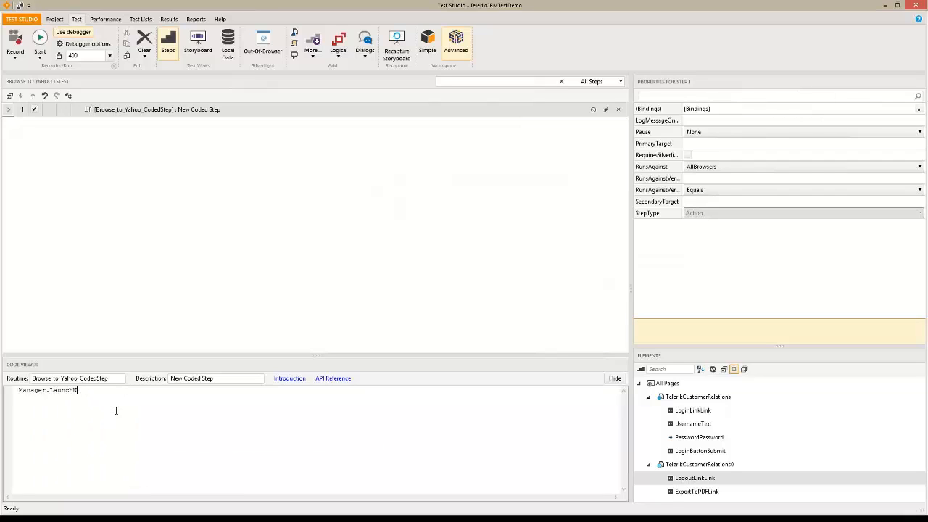
text(.Laun)
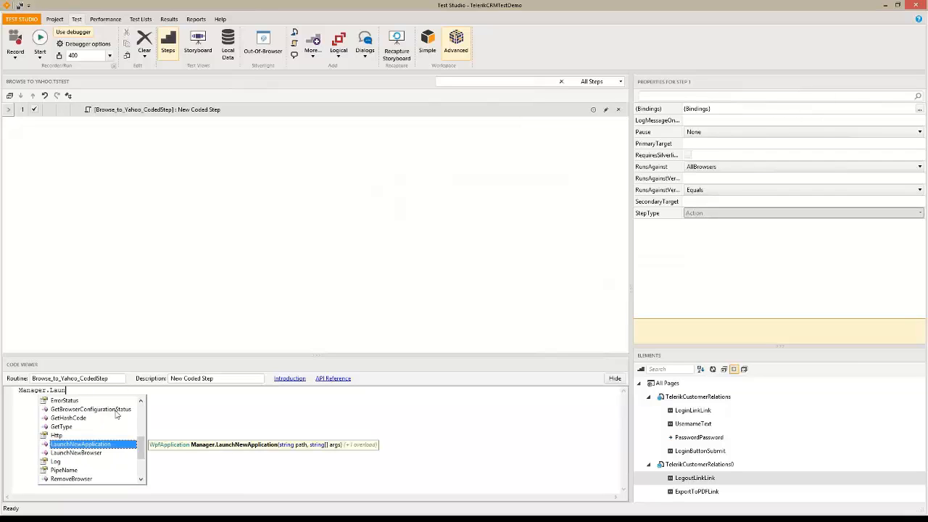
key(Down)
key(Tab)
text(())
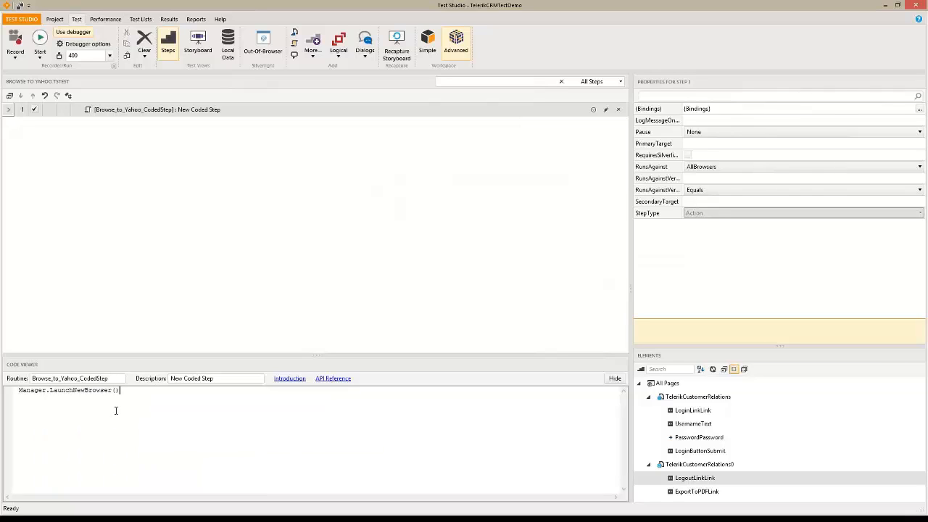
text(;)
key(Return)
text(Manage)
key(BackSpace)
key(BackSpace)
key(BackSpace)
key(BackSpace)
text(nager.Ac)
key(Down)
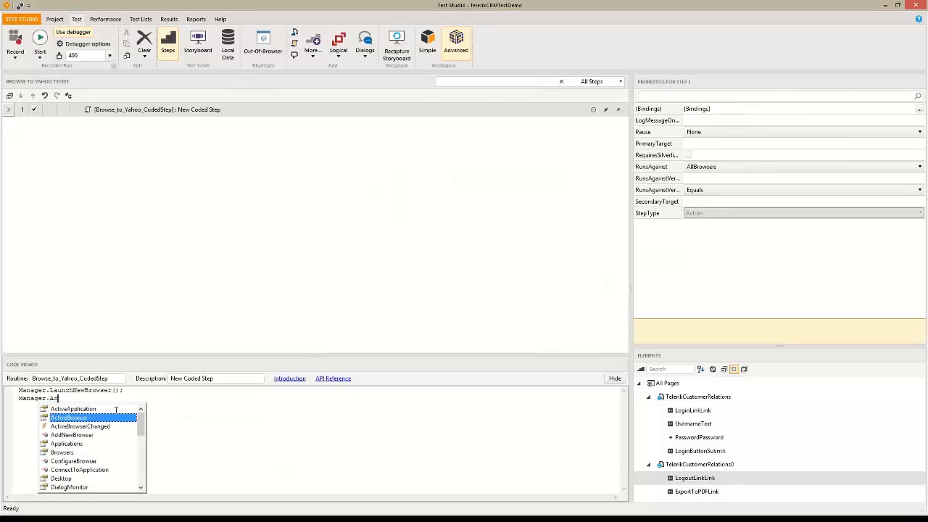
key(Return)
text(.NA)
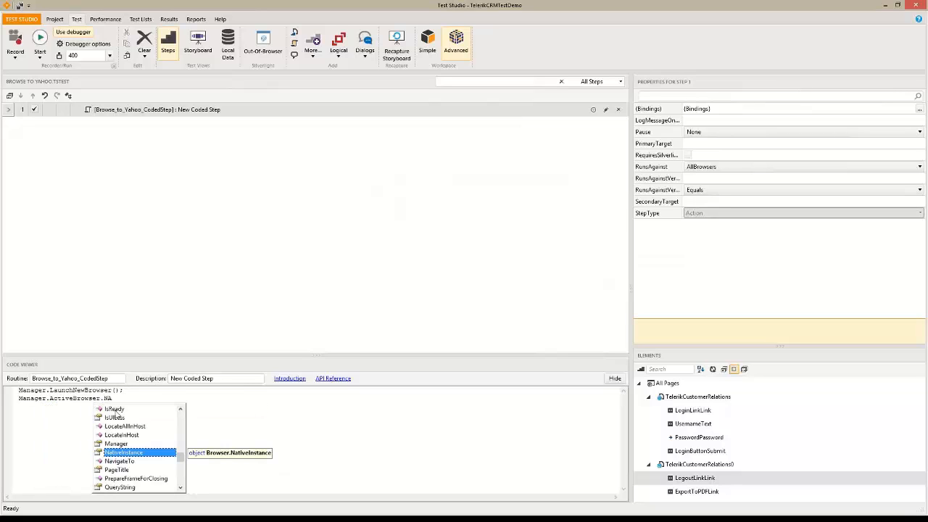
key(Down)
key(Return)
text(()
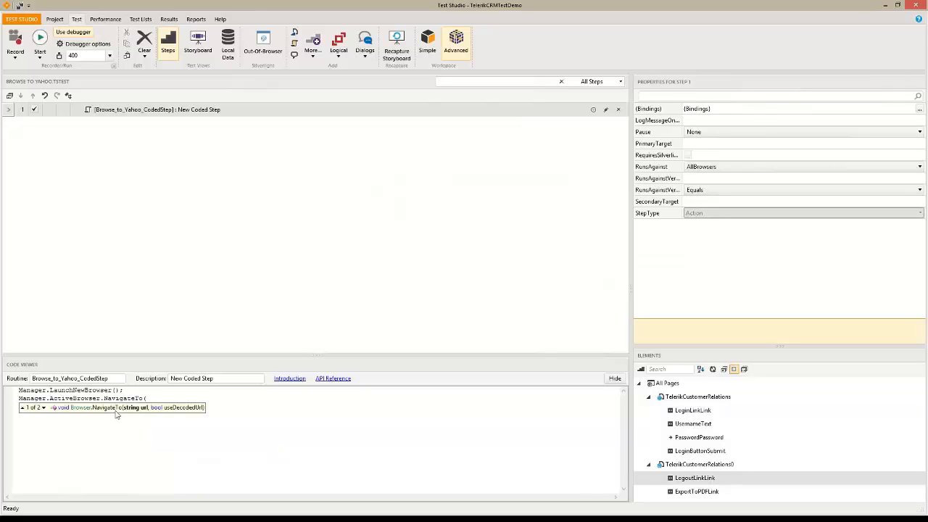
text(@"http://www.yahoo.com", )
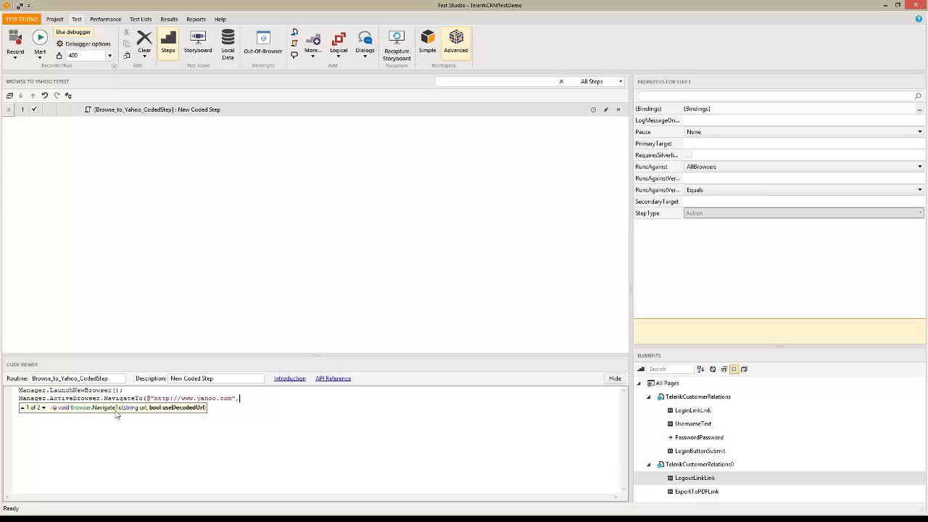
text(true);)
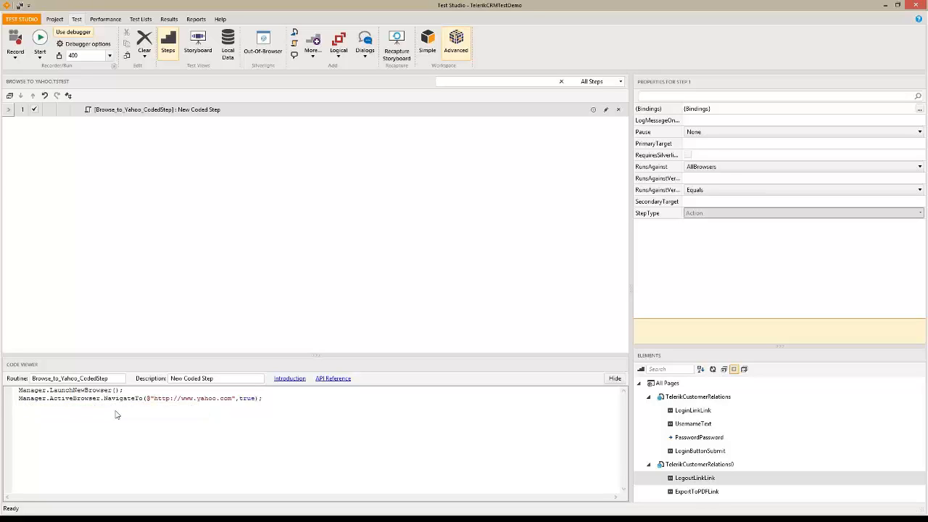
Save and run Browse to Yahoo in the chosen browser, stop it, and return to the project list
click(42, 53)
click(32, 67)
click(407, 318)
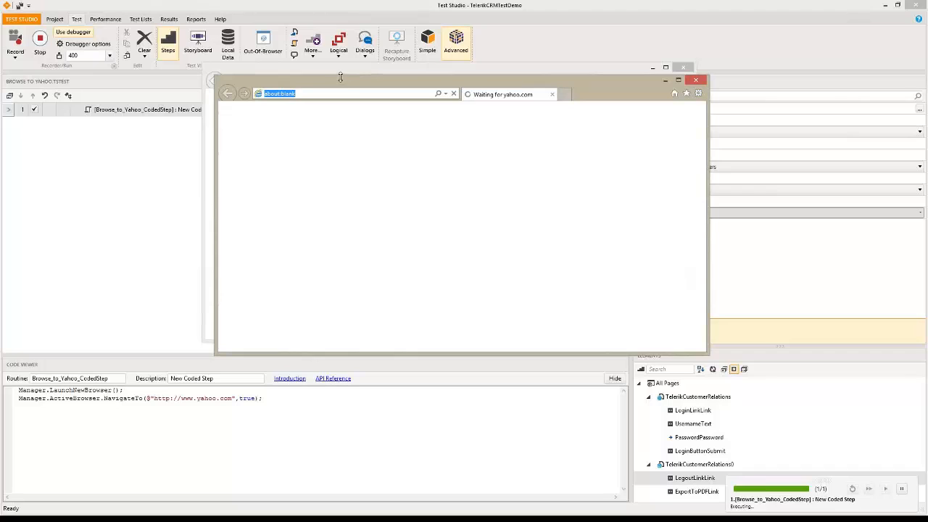
click(41, 41)
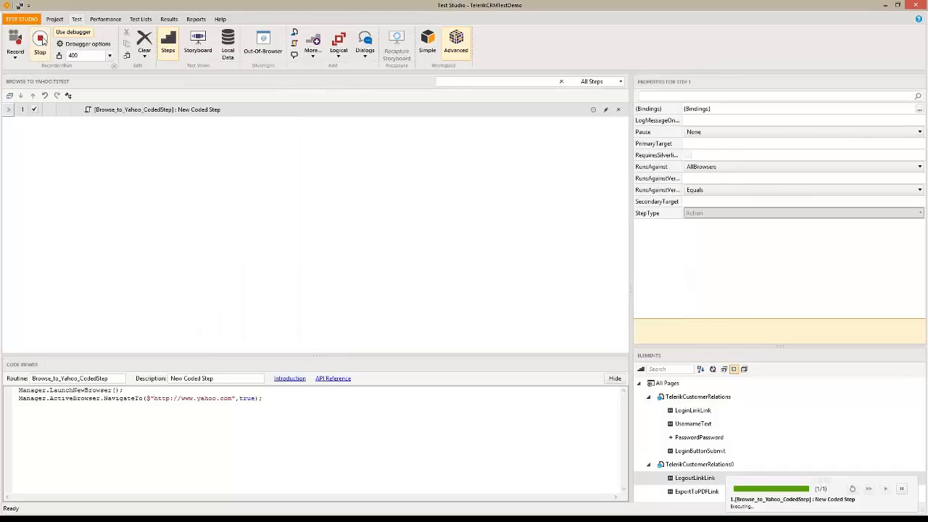
click(54, 18)
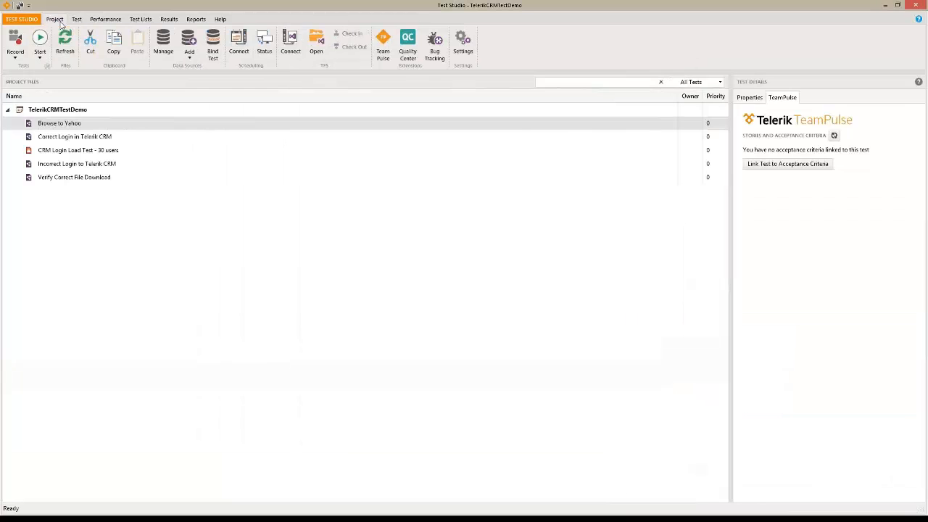
Convert step 1 of Correct Login in Telerik CRM to code and enlarge the Code Viewer
double_click(72, 140)
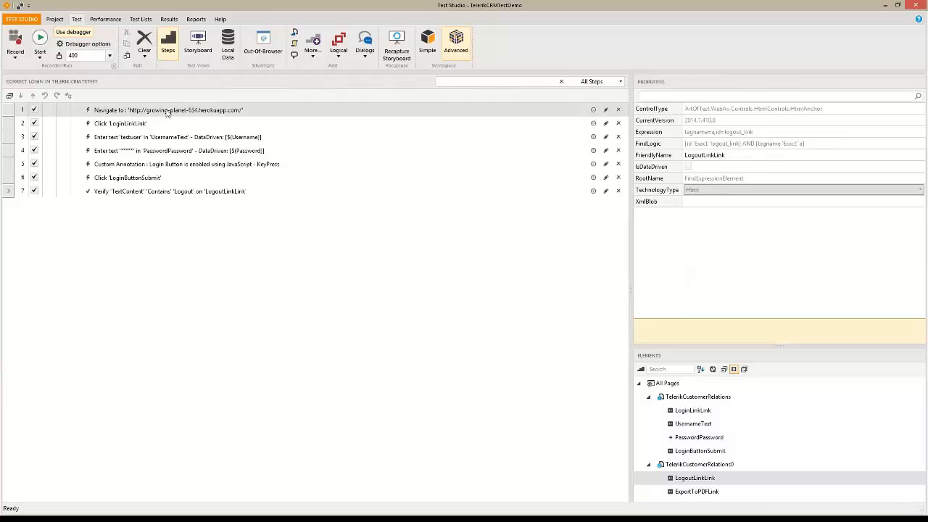
click(166, 113)
right_click(166, 113)
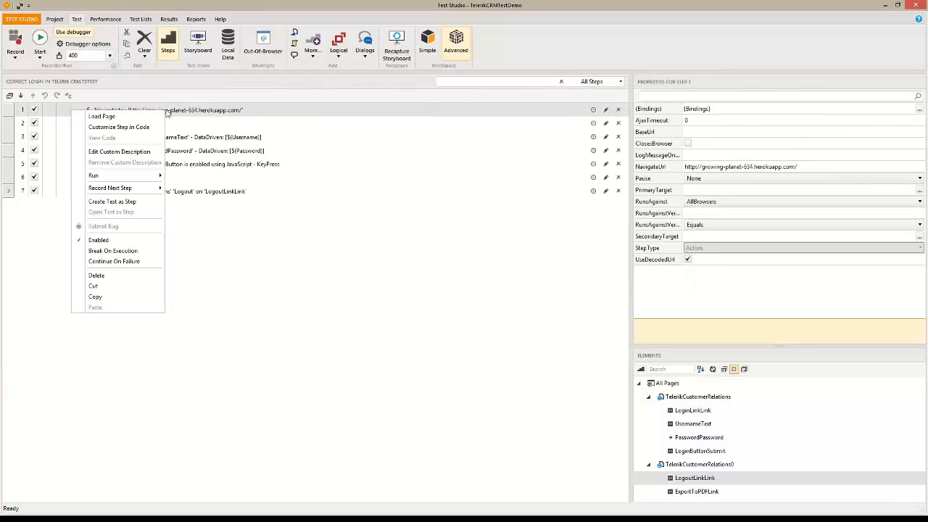
click(143, 128)
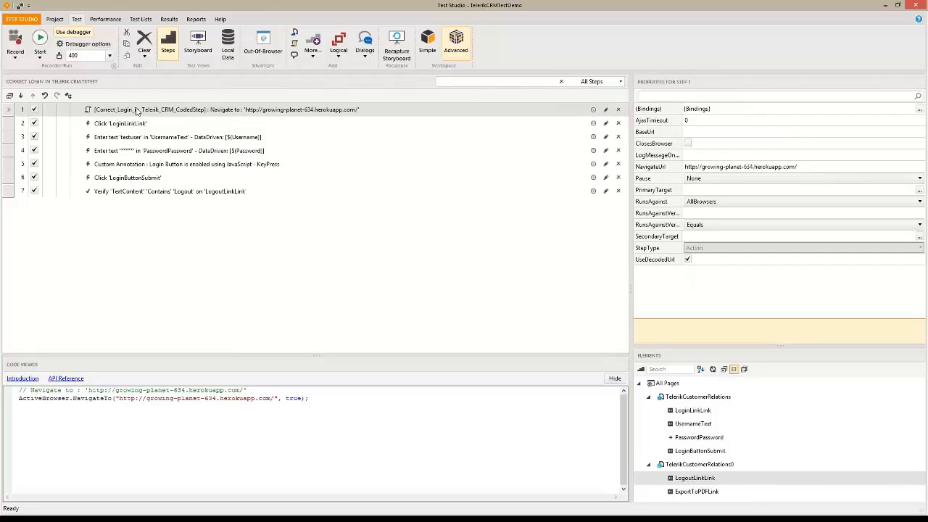
drag(19, 398, 331, 399)
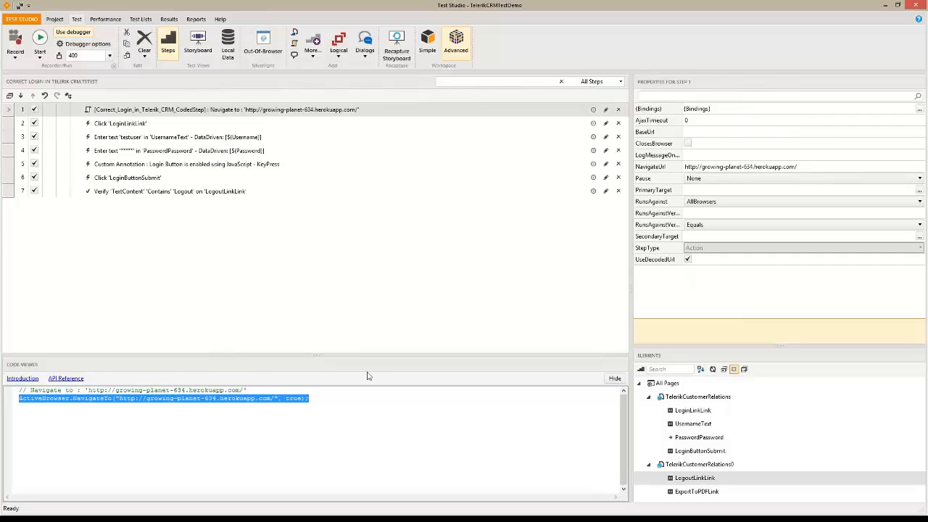
drag(321, 355, 323, 249)
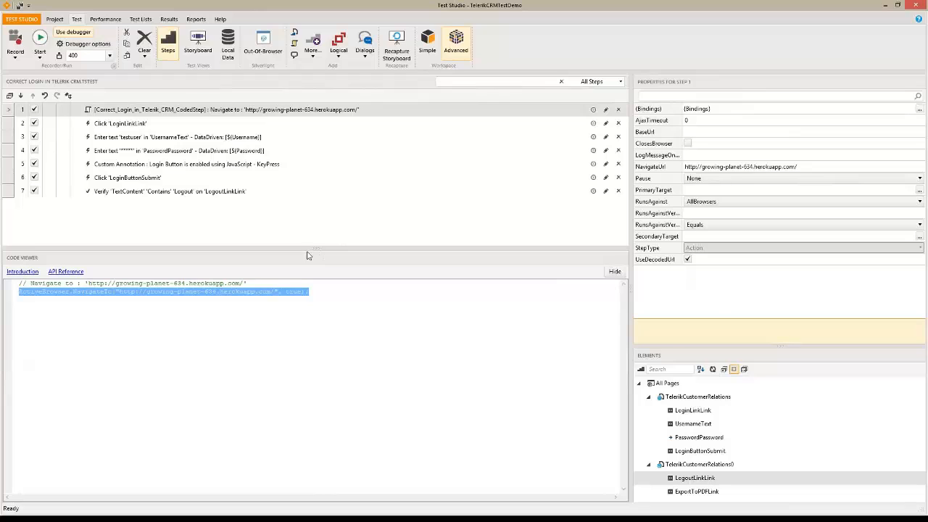
Show the full code-behind file and inspect the coded step's method and its two navigation lines
click(69, 95)
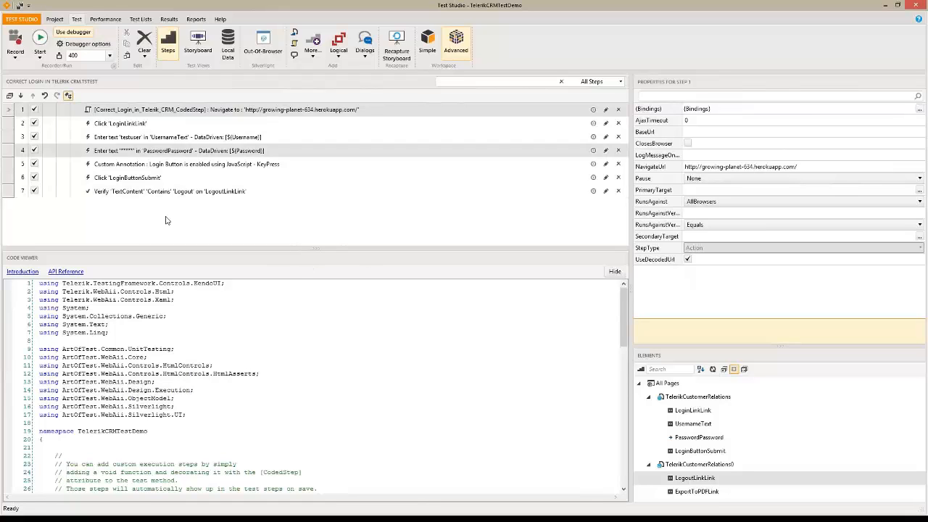
drag(232, 248, 252, 184)
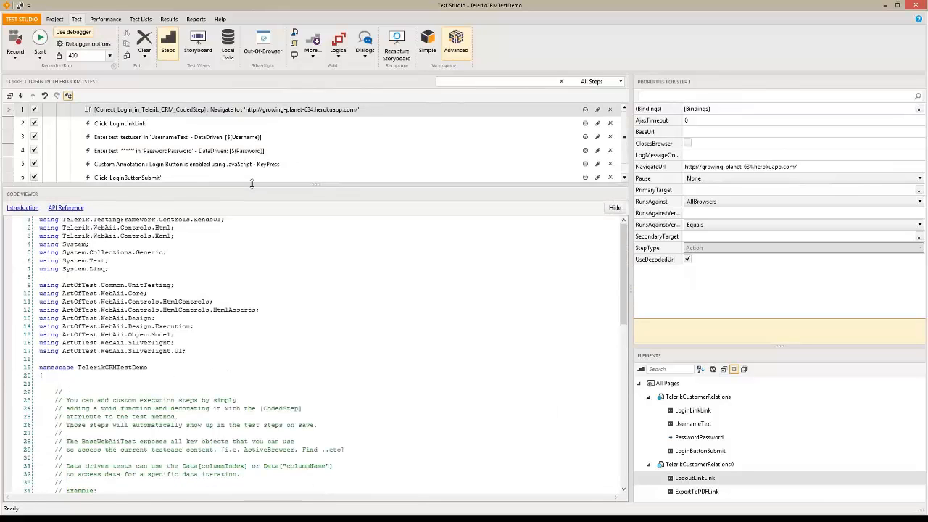
drag(623, 291, 621, 368)
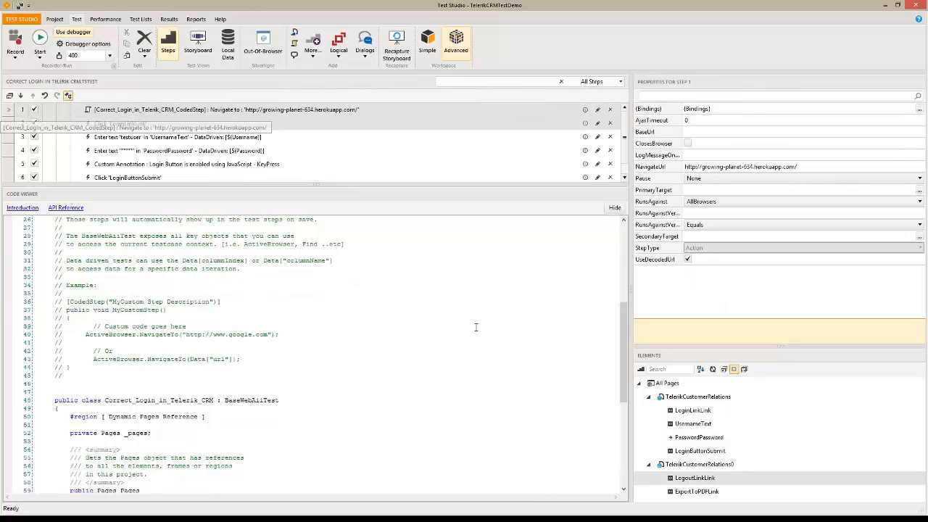
drag(623, 373, 621, 457)
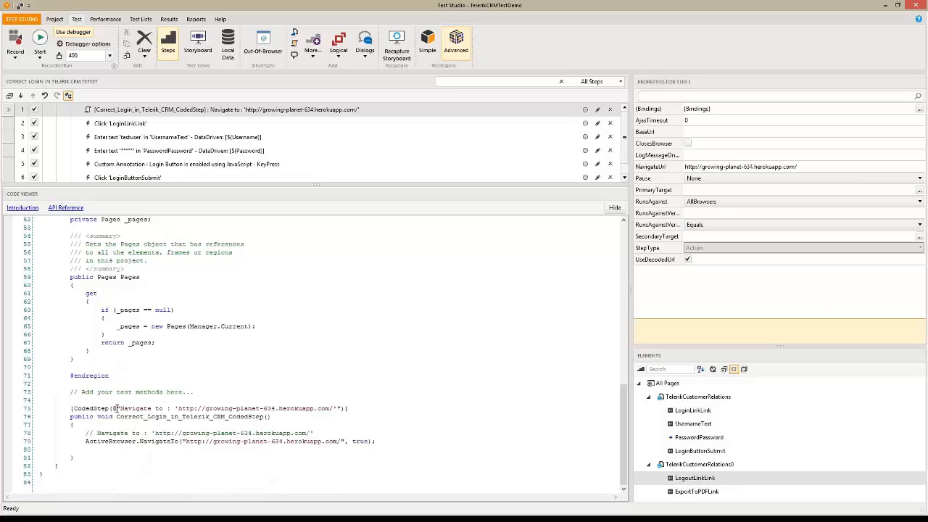
drag(116, 417, 262, 417)
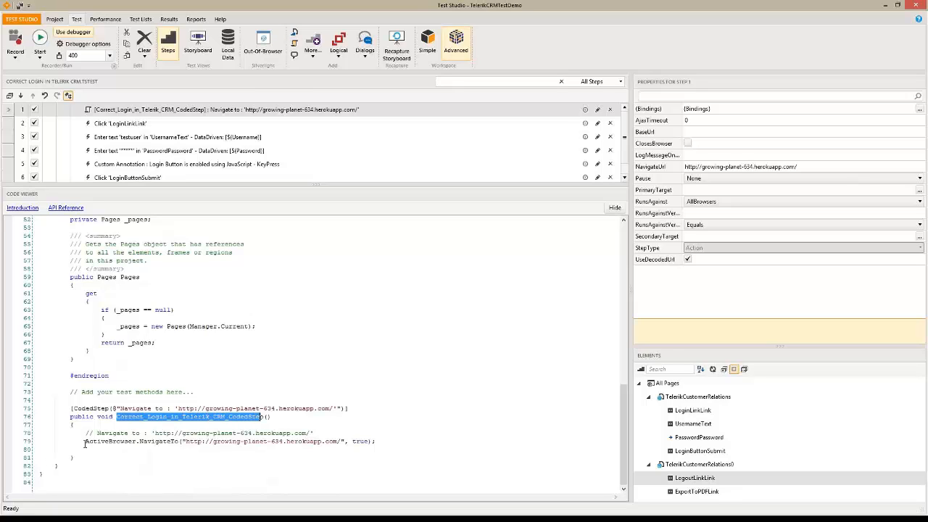
drag(85, 433, 386, 442)
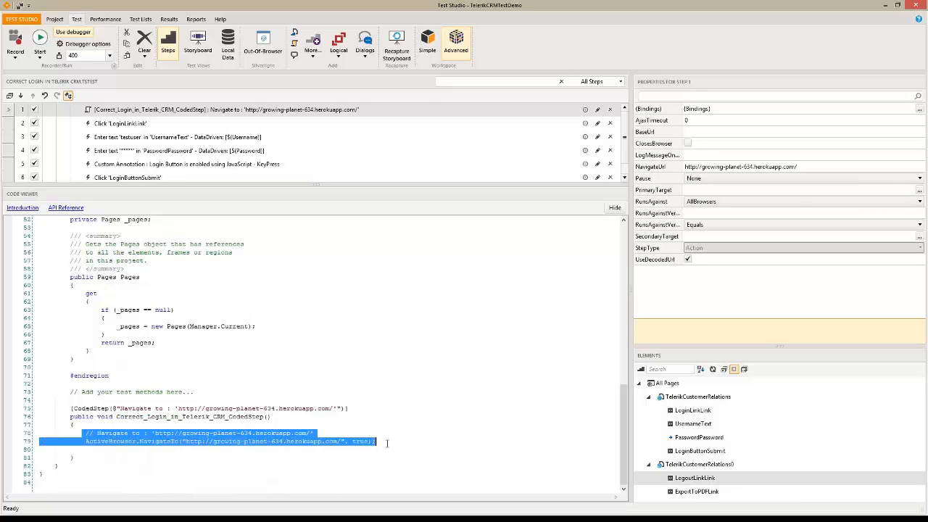
click(387, 443)
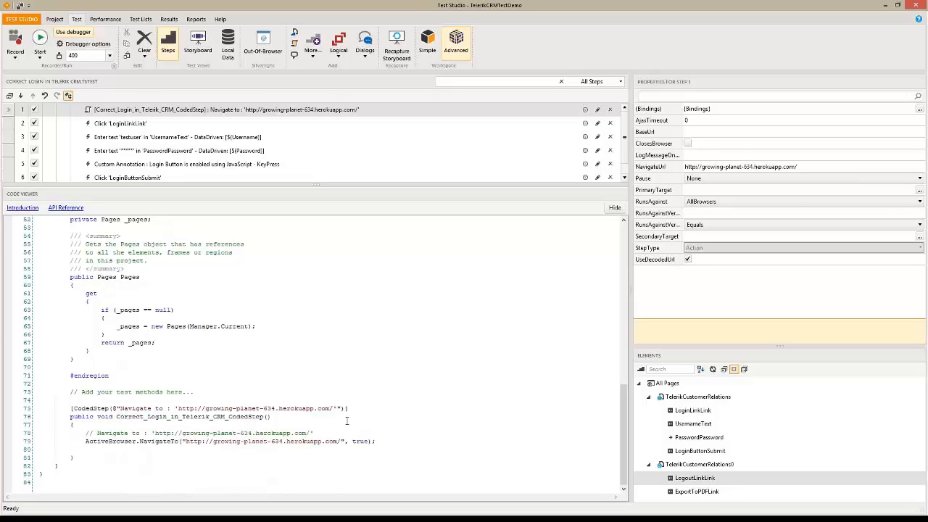
Drag the splitter down so all seven steps, ending with the Logout check, are visible
scroll(342, 410, up, 6)
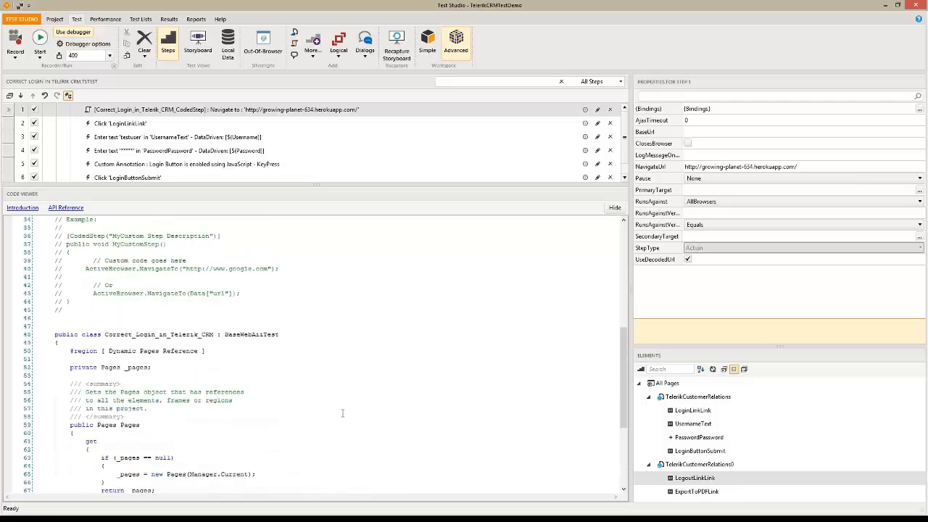
scroll(342, 413, up, 11)
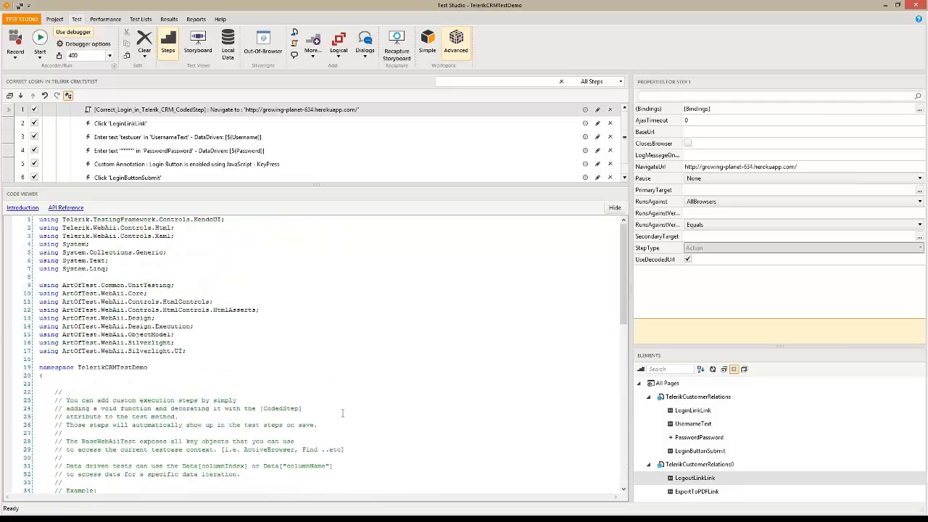
scroll(342, 413, down, 20)
scroll(335, 414, up, 20)
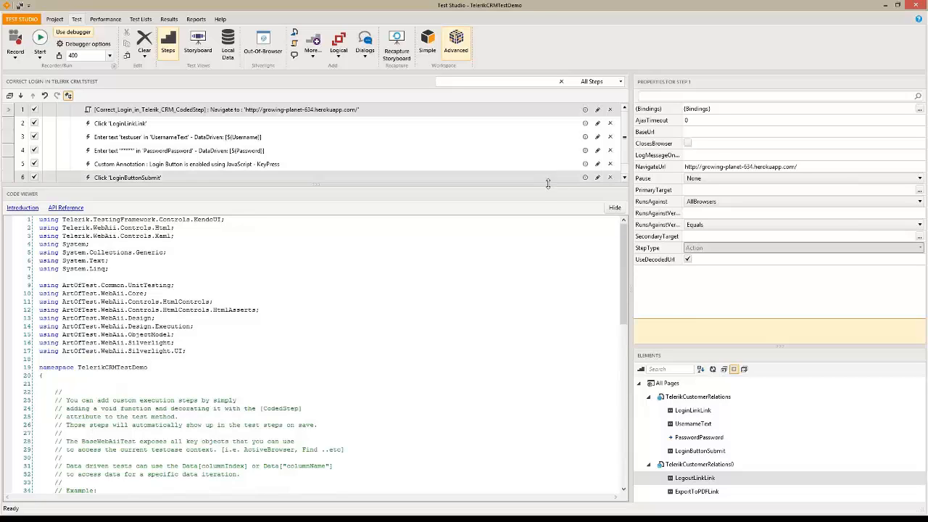
drag(547, 184, 541, 339)
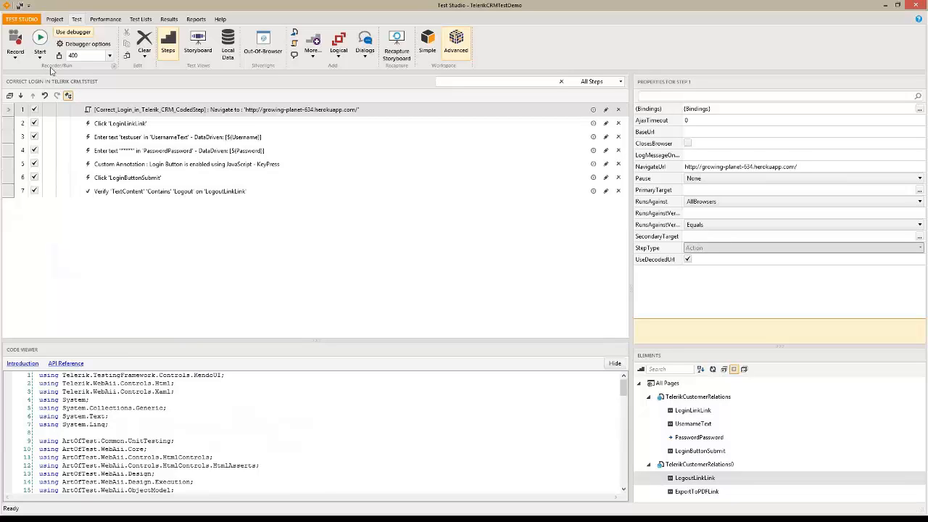
Open Browse to Yahoo and run it to step 1 in Internet Explorer, saving Correct Login first
click(56, 20)
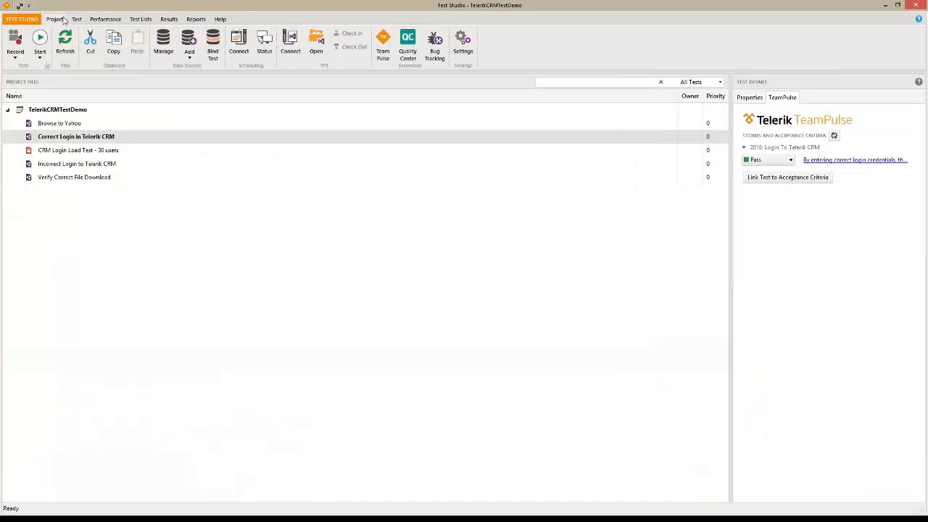
double_click(66, 124)
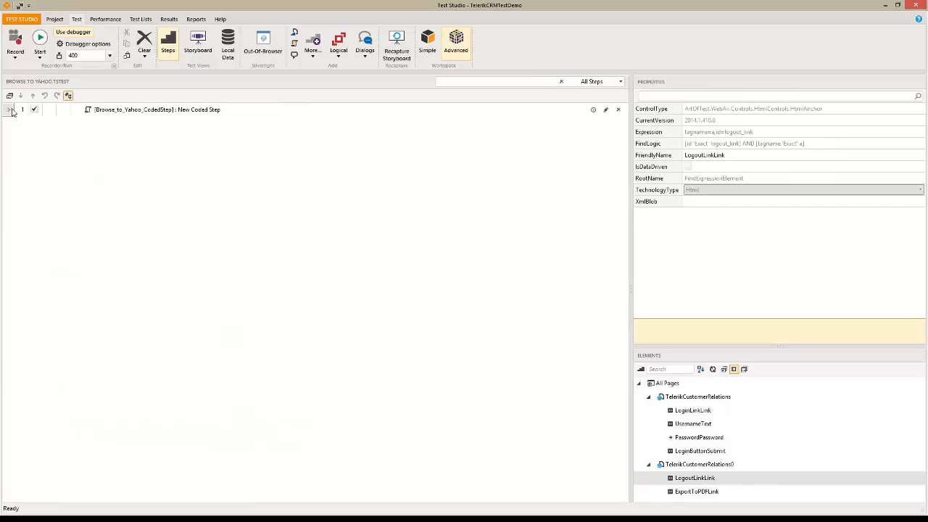
click(10, 110)
right_click(10, 110)
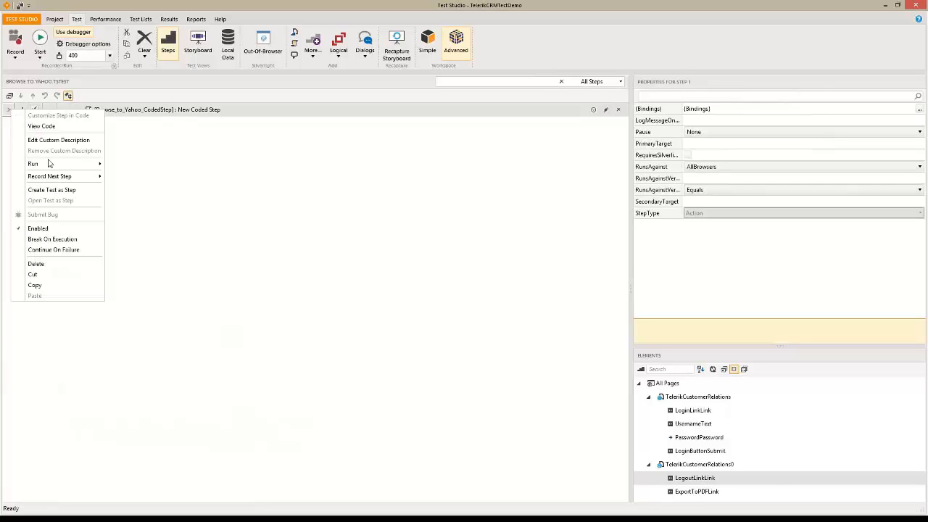
mouse_move(51, 165)
click(131, 166)
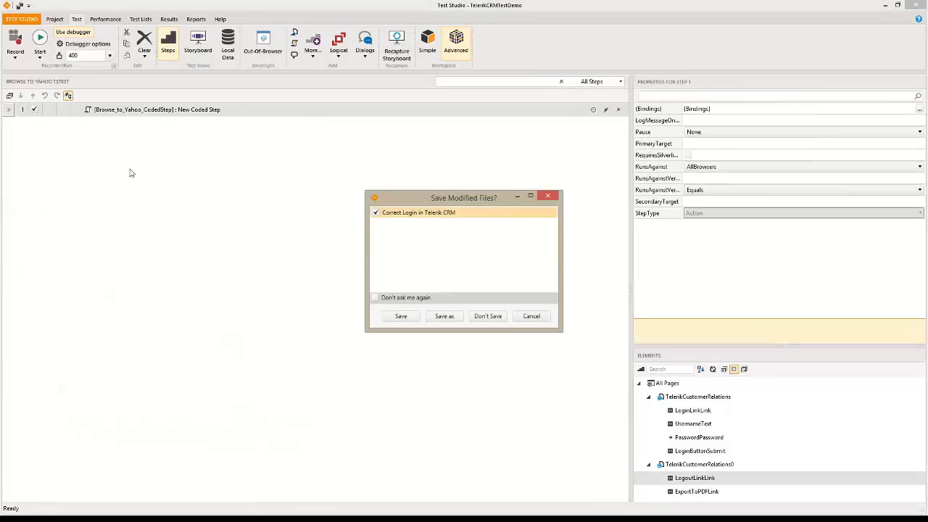
click(399, 316)
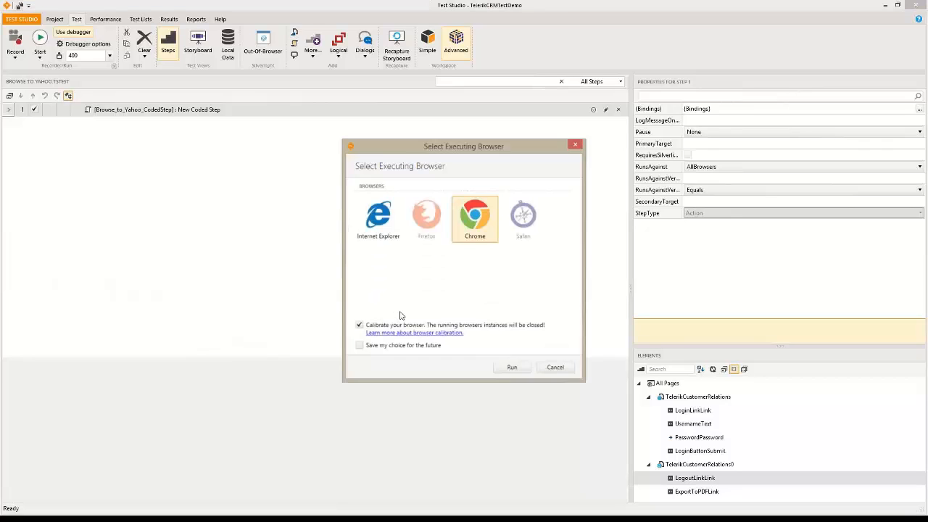
click(365, 237)
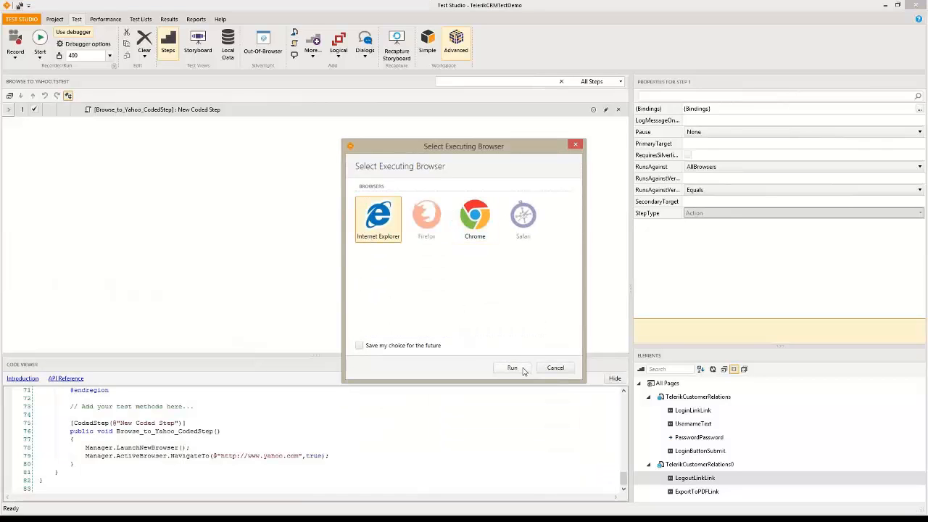
click(520, 368)
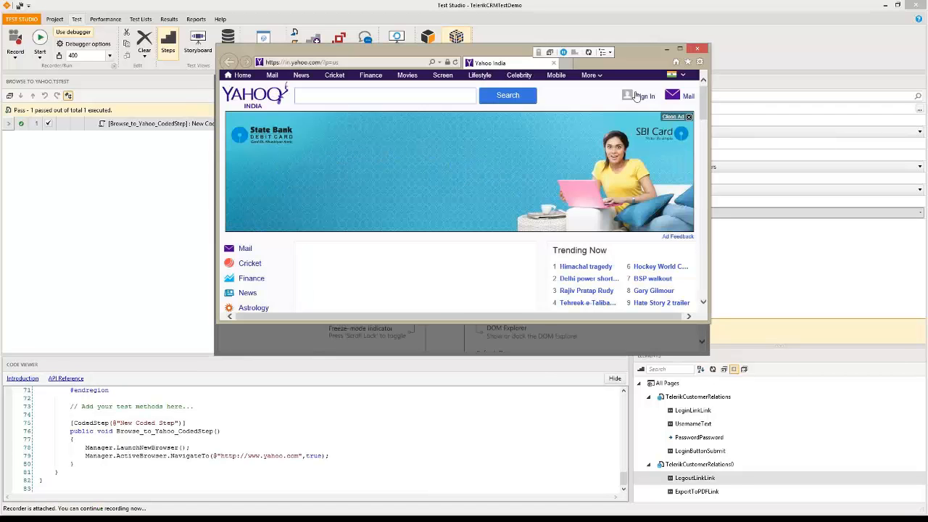
With highlighting on, add a Quick Tasks step extracting the Mail link's text containing 'Mail'
click(551, 54)
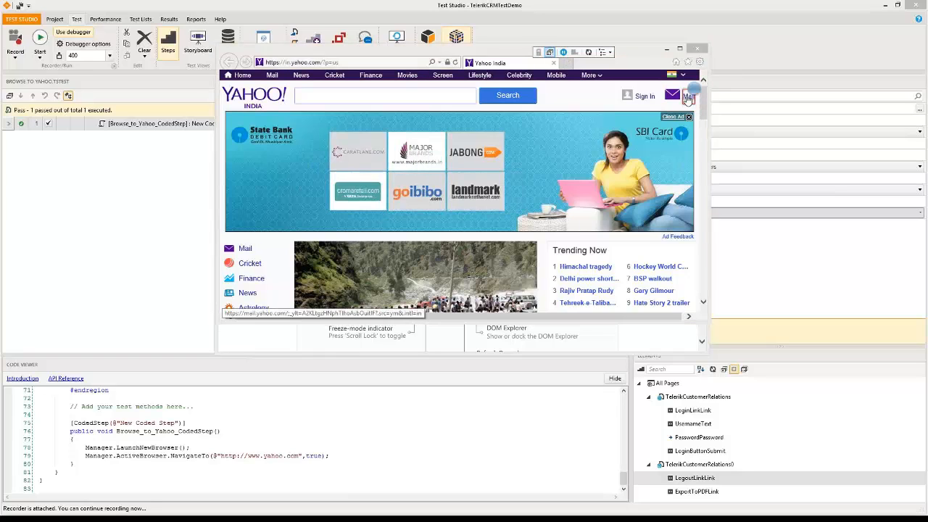
mouse_move(693, 91)
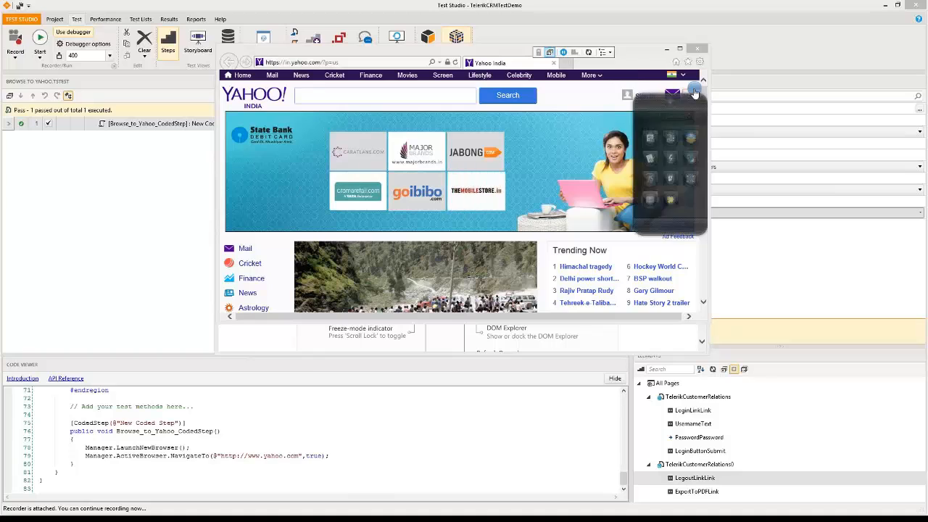
click(674, 159)
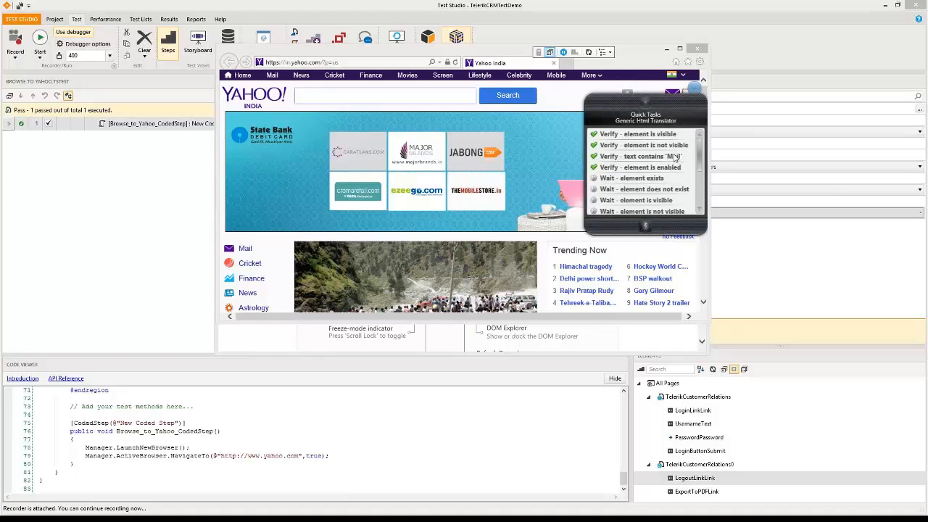
drag(701, 157, 699, 196)
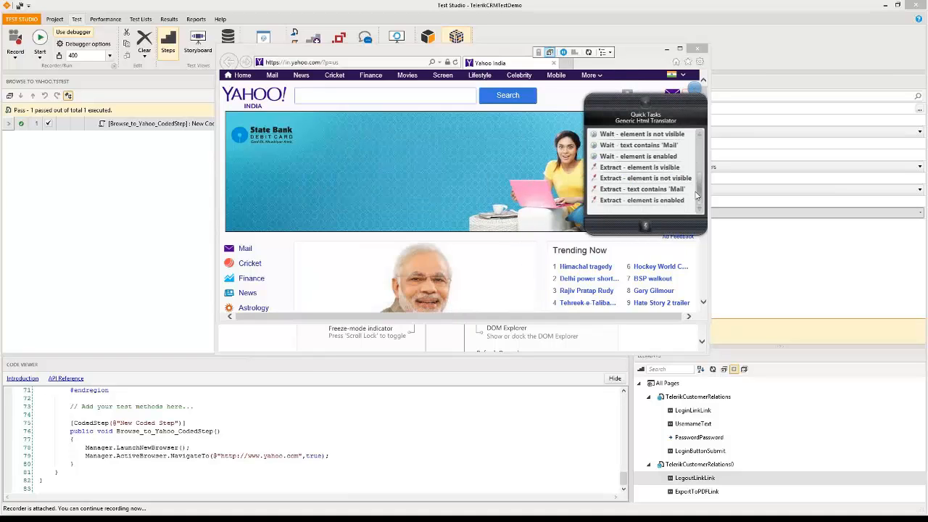
click(635, 190)
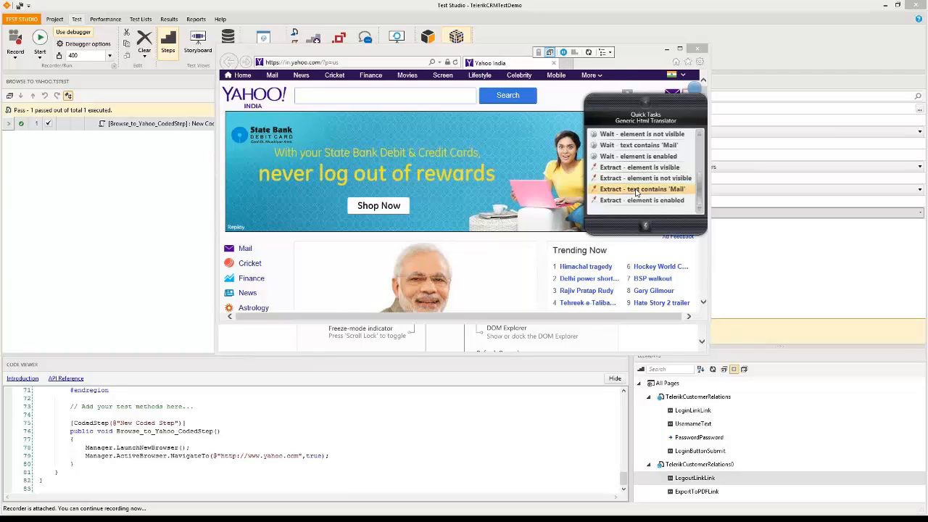
click(635, 191)
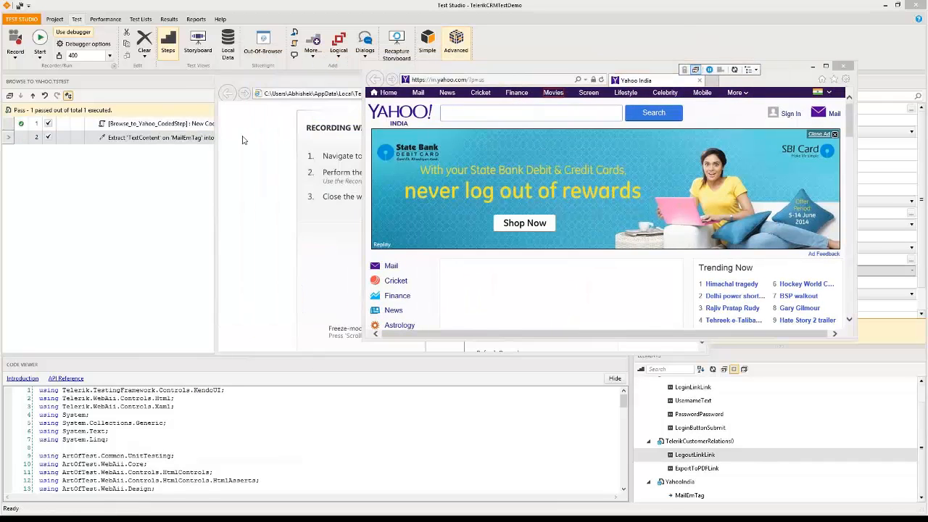
Close the Yahoo browser, delete the recorded close step, and rename MailEmTag to mailString
click(844, 67)
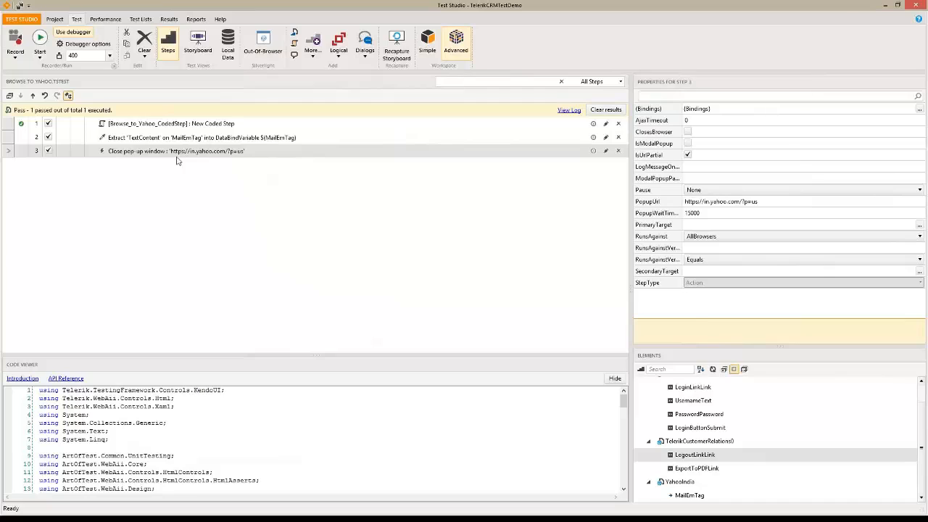
click(618, 152)
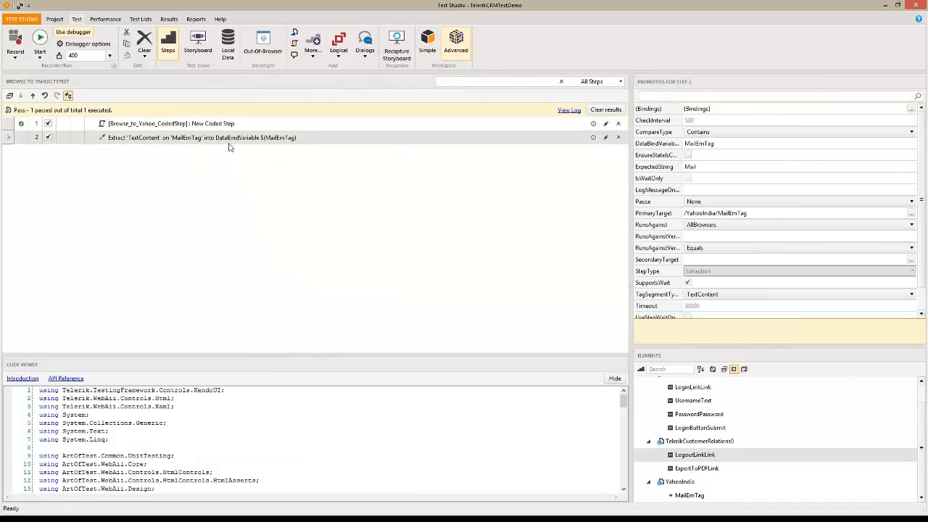
click(594, 138)
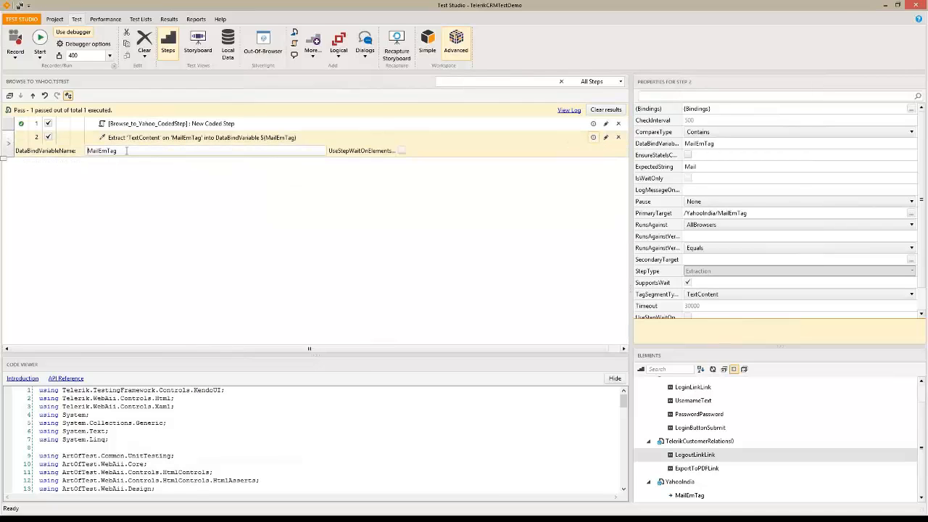
drag(118, 151, 29, 152)
text(mailString)
click(128, 170)
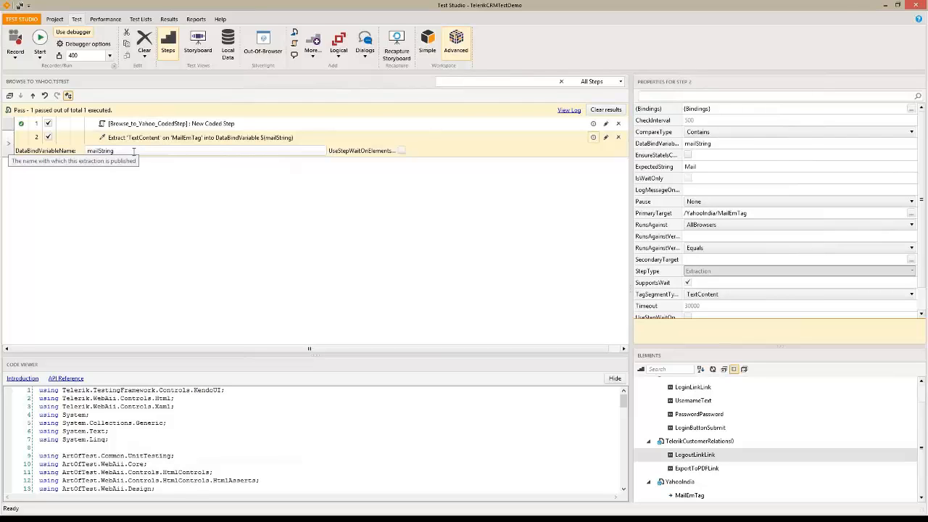
click(79, 155)
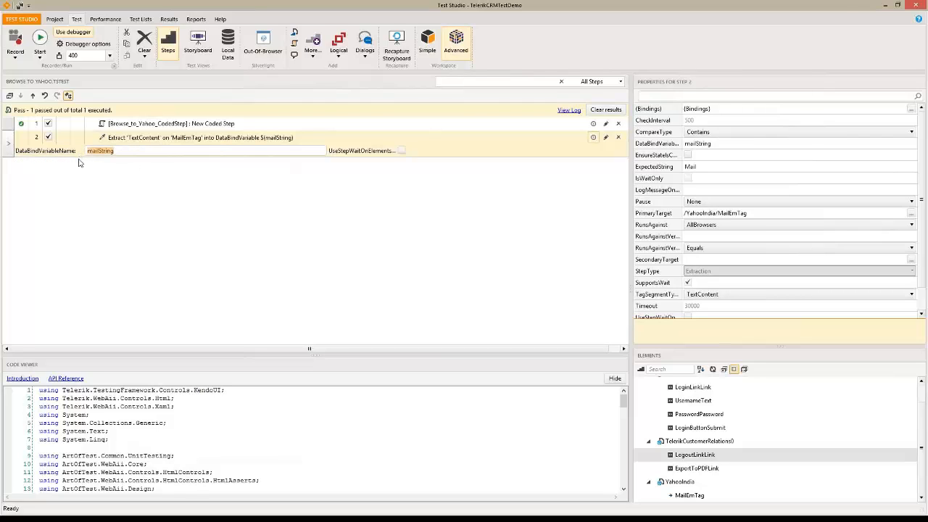
click(152, 173)
double_click(87, 150)
Start a new test list named 'Login Test' and add Correct Login in Telerik CRM to it
click(141, 20)
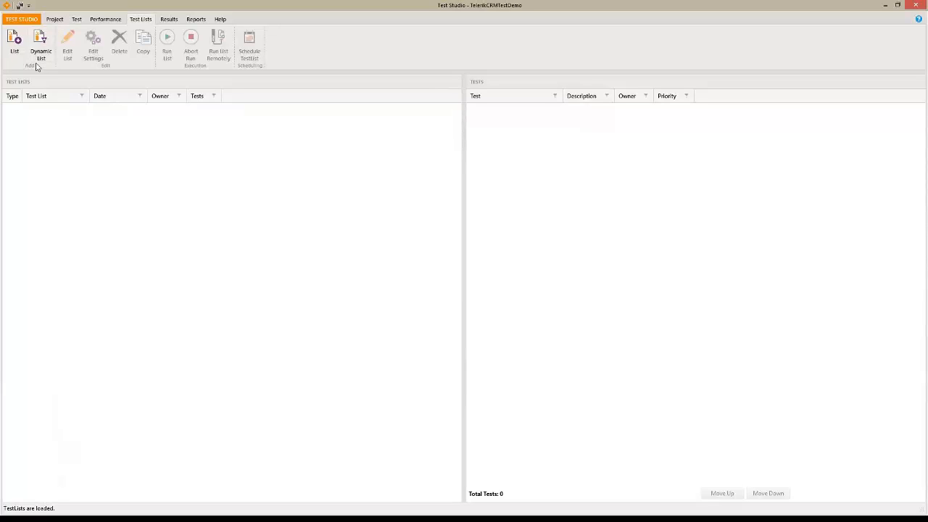
click(15, 51)
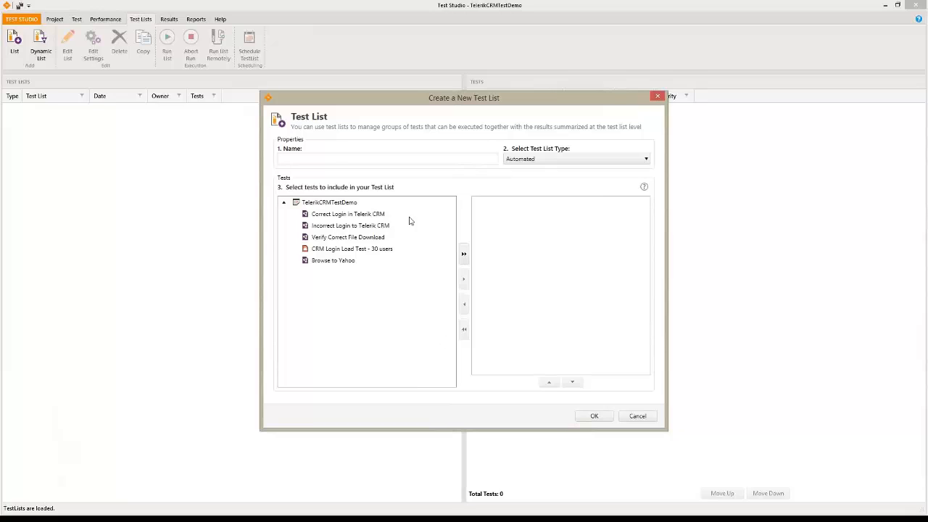
click(331, 156)
text(Login Test)
click(343, 213)
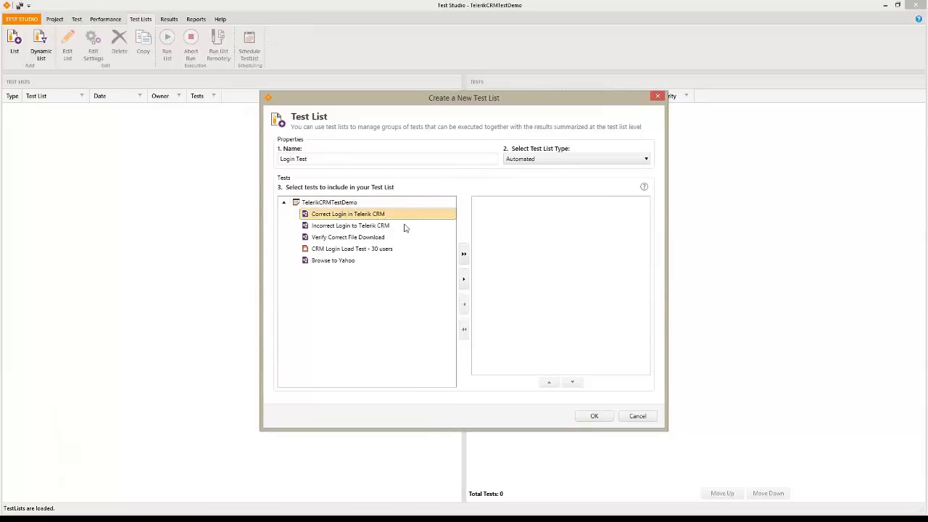
click(463, 279)
Keep the list type Automated and confirm creating the Login Test list
click(525, 208)
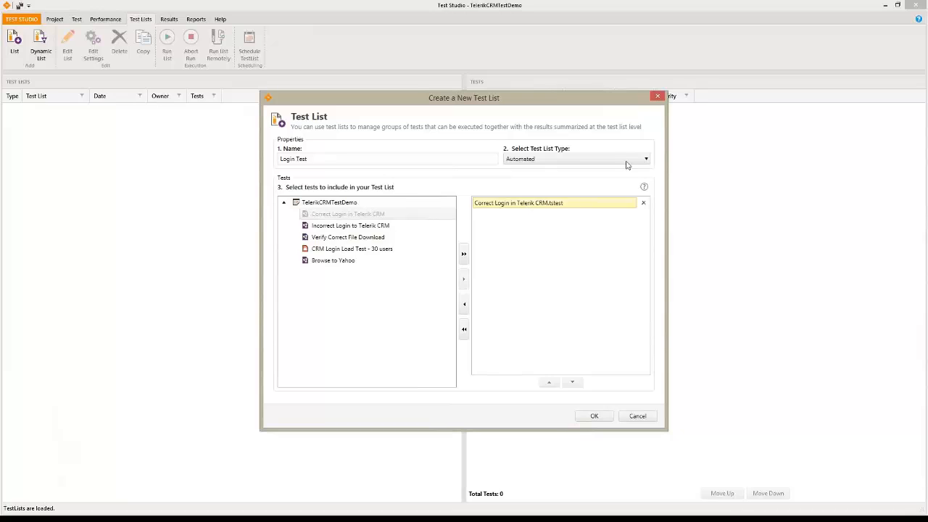
click(571, 162)
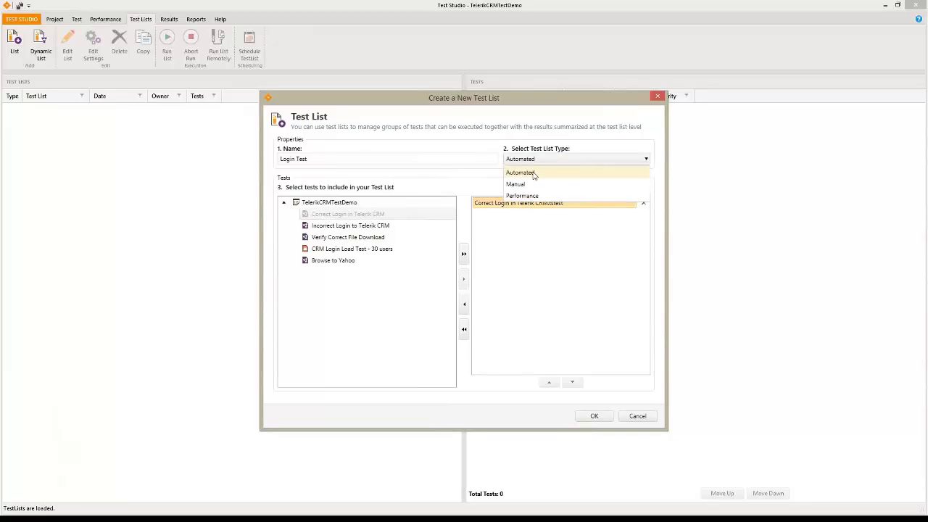
click(532, 176)
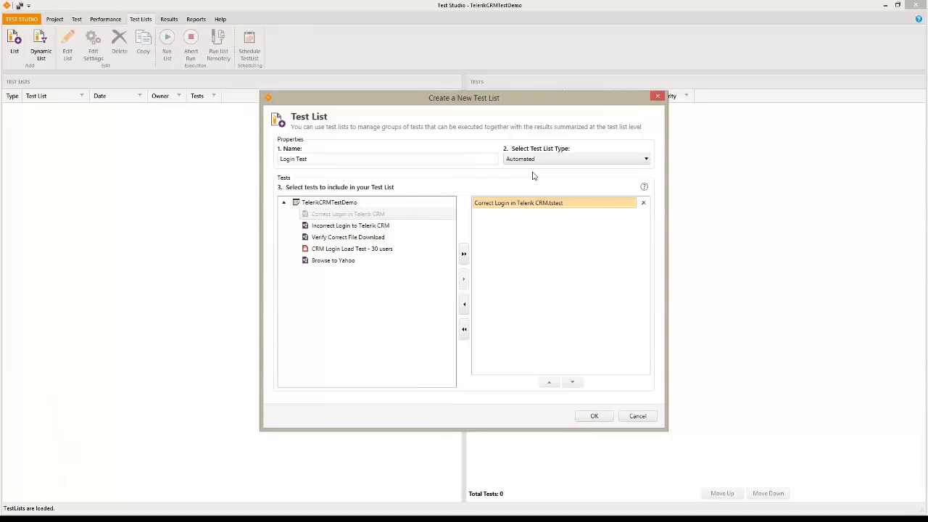
click(601, 419)
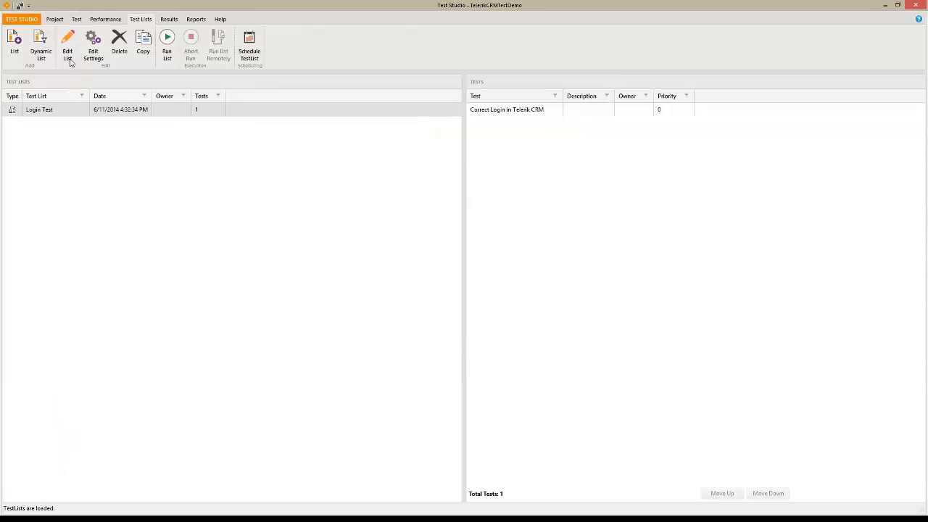
click(92, 54)
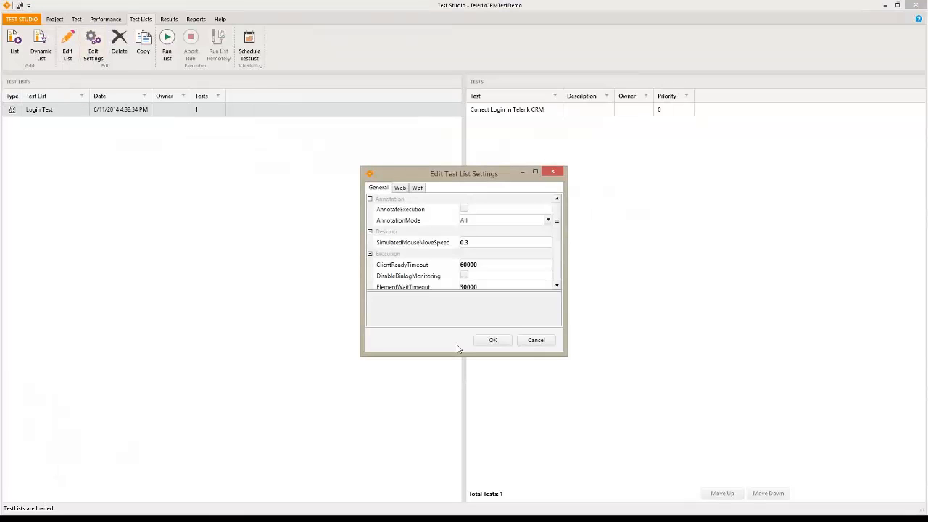
drag(455, 355, 455, 491)
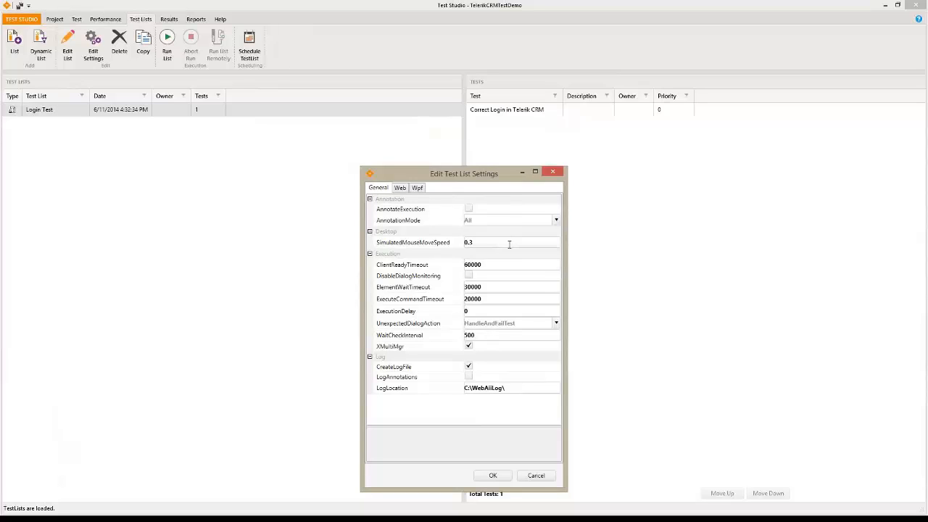
click(493, 475)
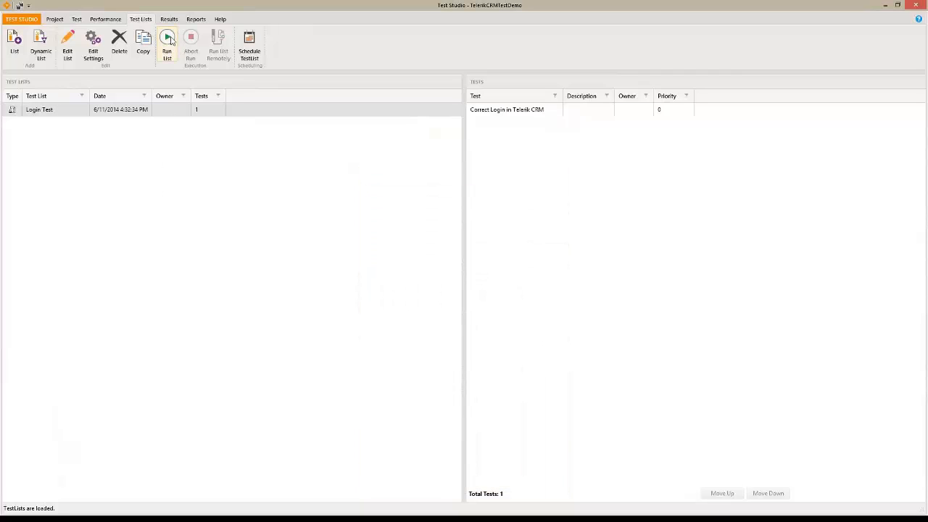
Run the Login Test list, close the launched Internet Explorer window, and reselect the list
click(167, 42)
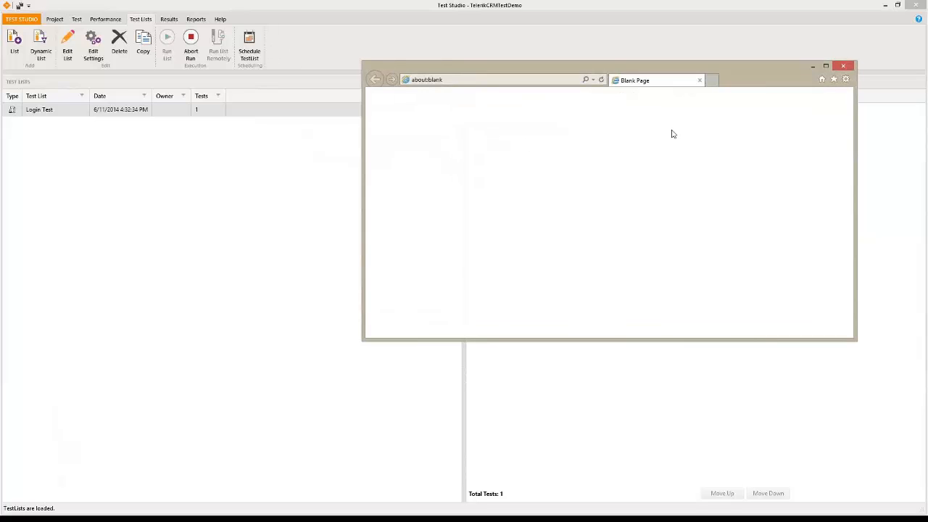
click(842, 66)
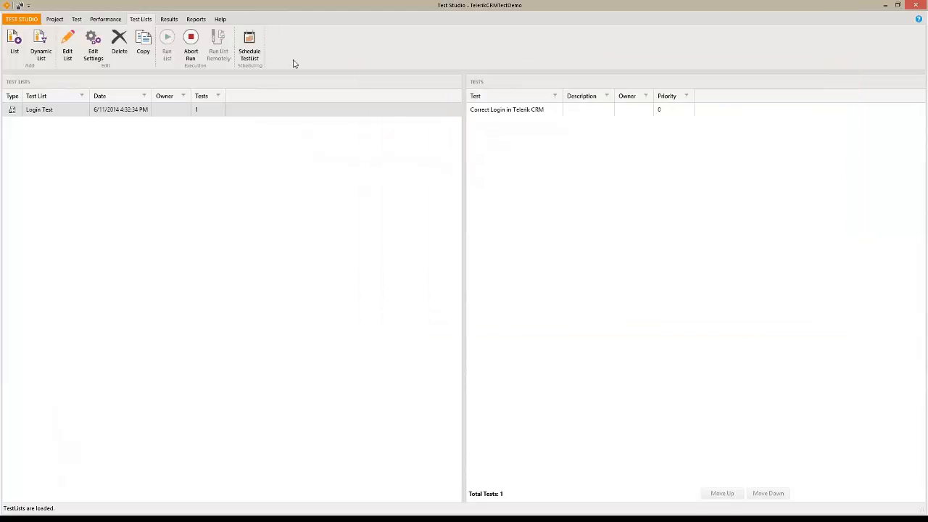
click(87, 110)
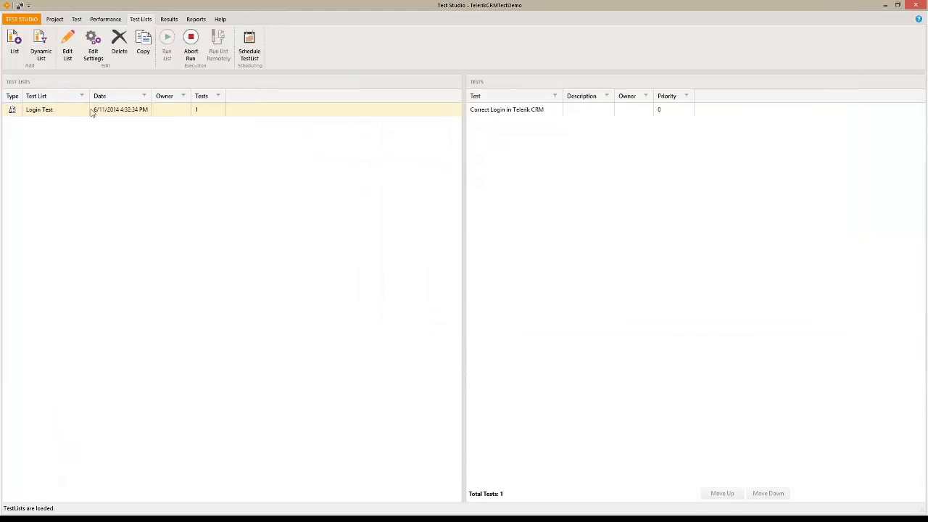
click(250, 44)
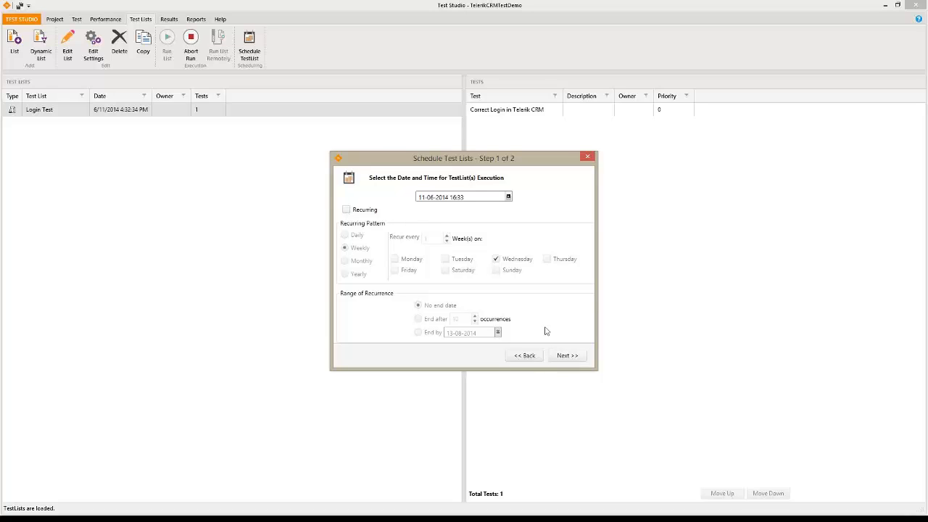
click(566, 355)
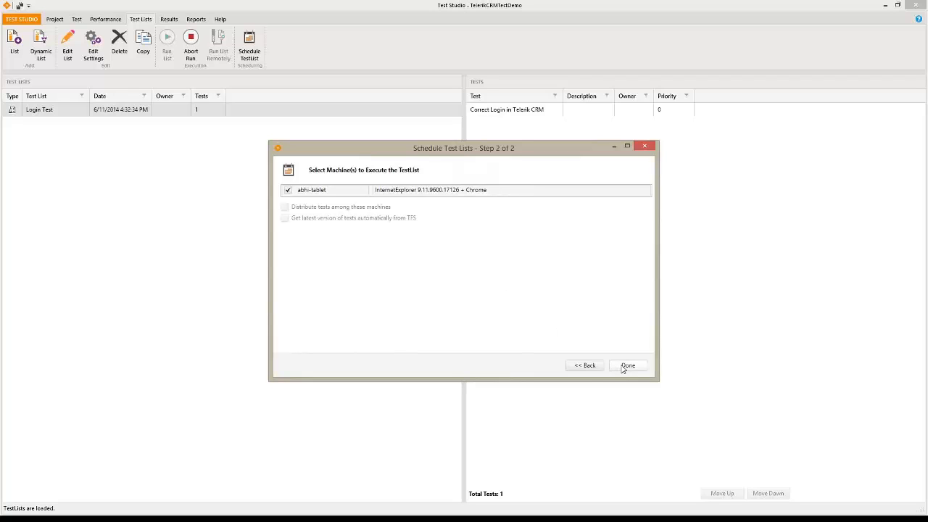
click(586, 366)
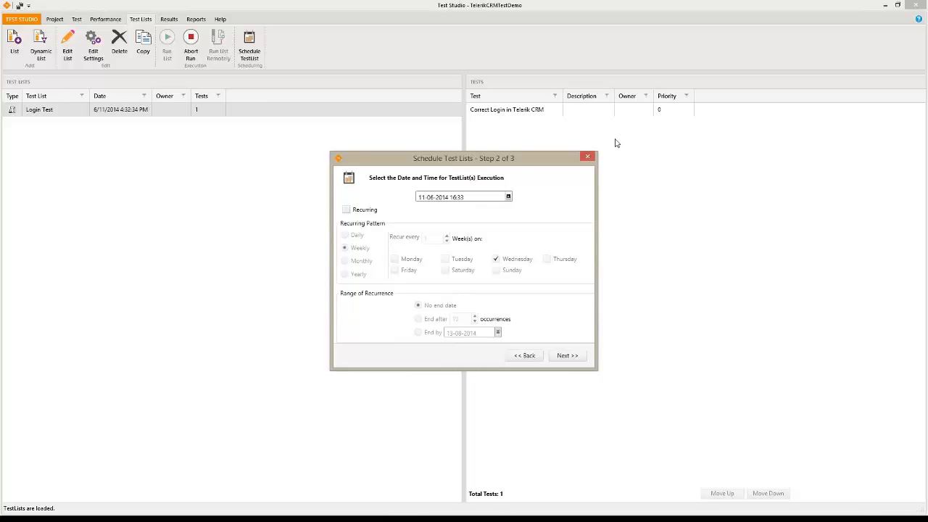
click(587, 156)
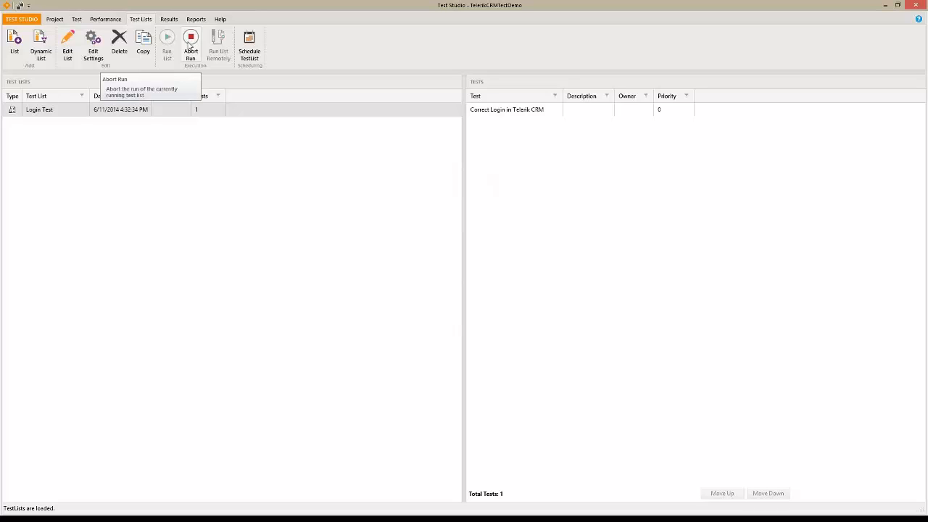
Start a Dynamic List, check which properties its rule can filter on, then cancel it
click(44, 45)
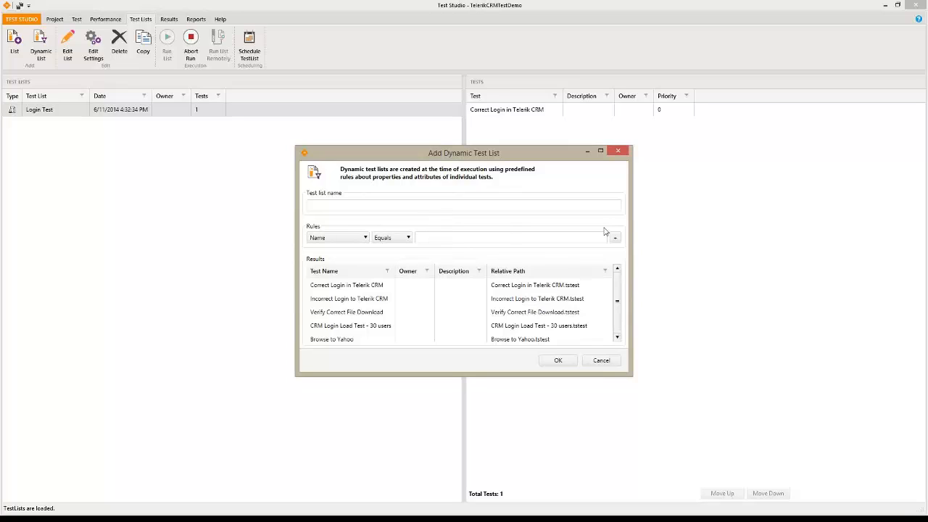
click(364, 239)
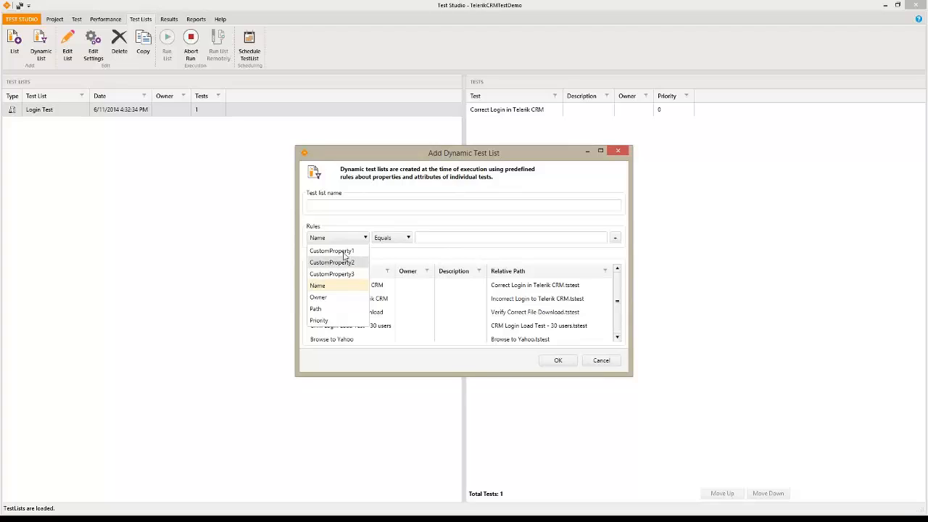
click(612, 364)
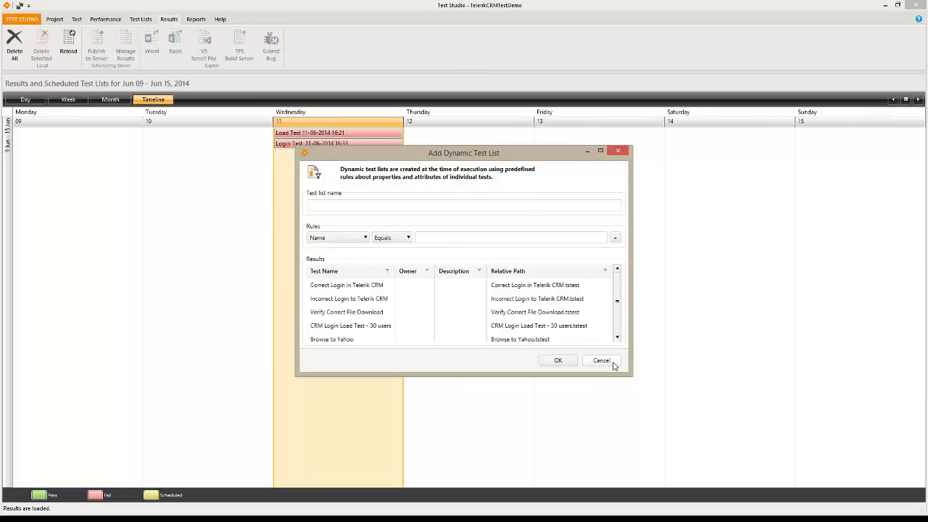
click(611, 362)
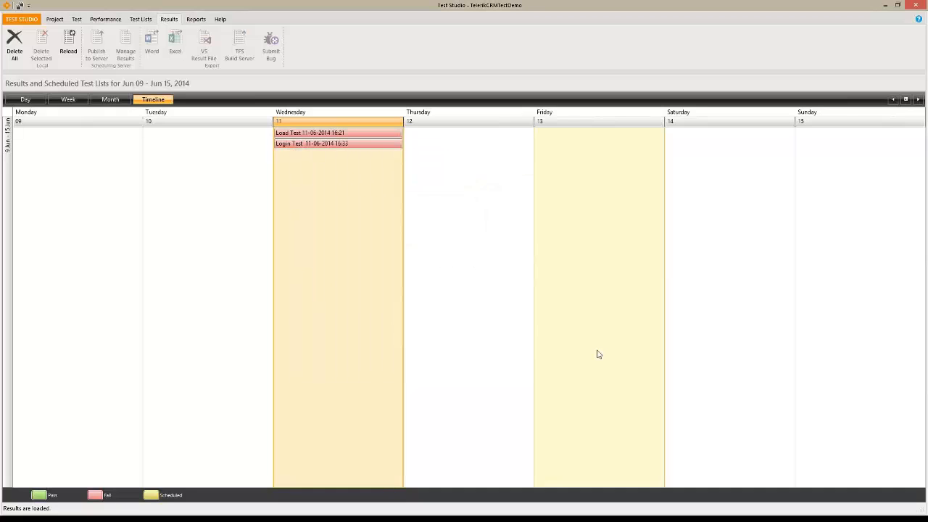
Open the Correct Login in Telerik CRM test and widen its properties and elements panels
click(61, 21)
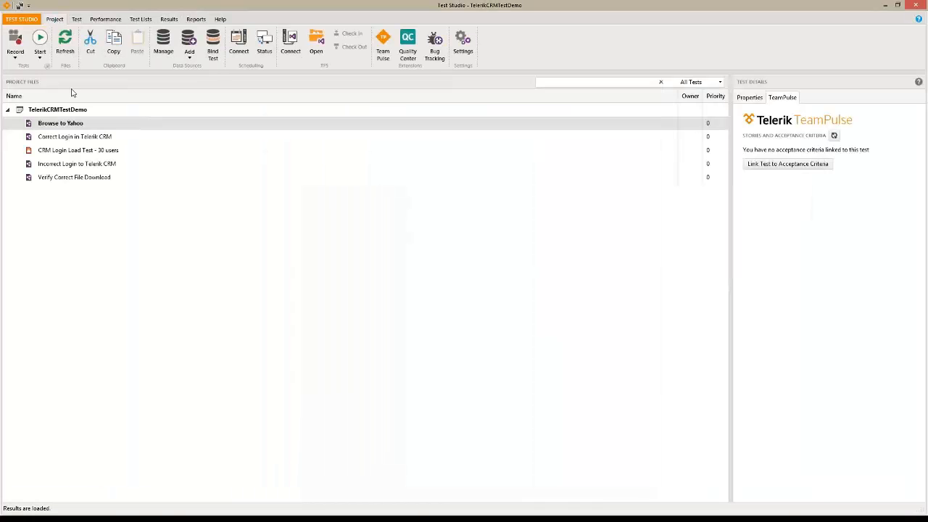
double_click(75, 137)
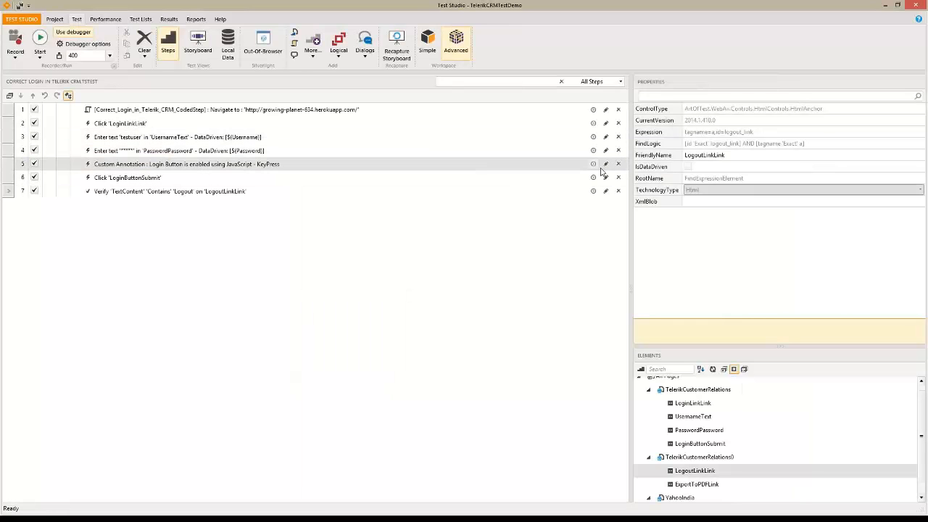
drag(631, 161, 576, 163)
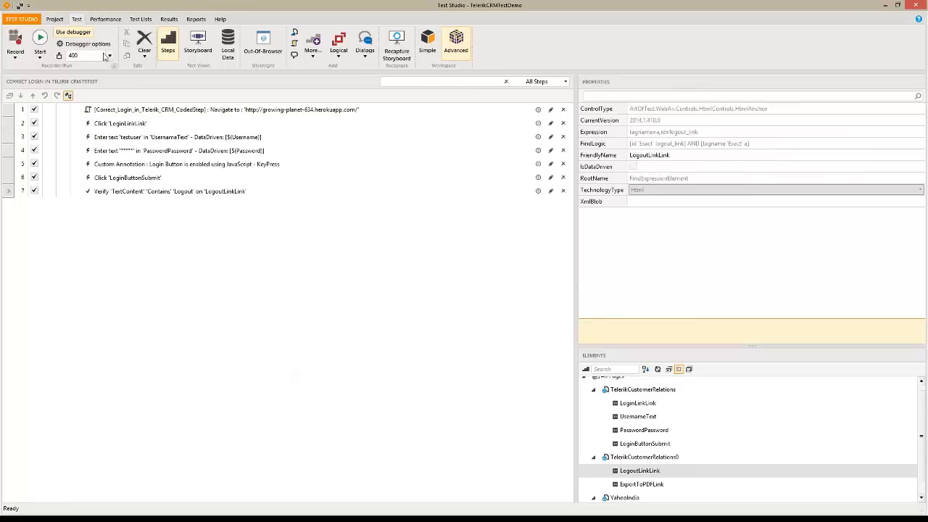
Drill into the 11 June Login Test results and step details, then show the Reports chart
click(170, 20)
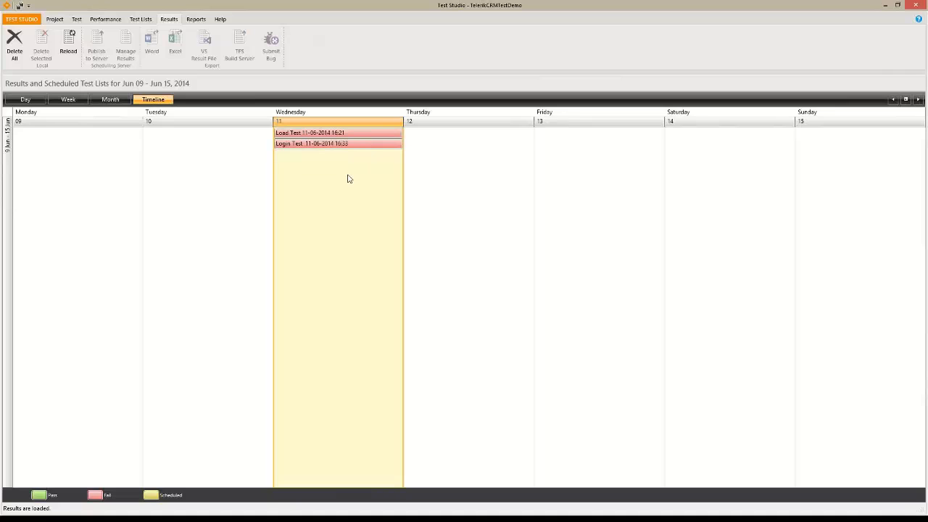
double_click(344, 145)
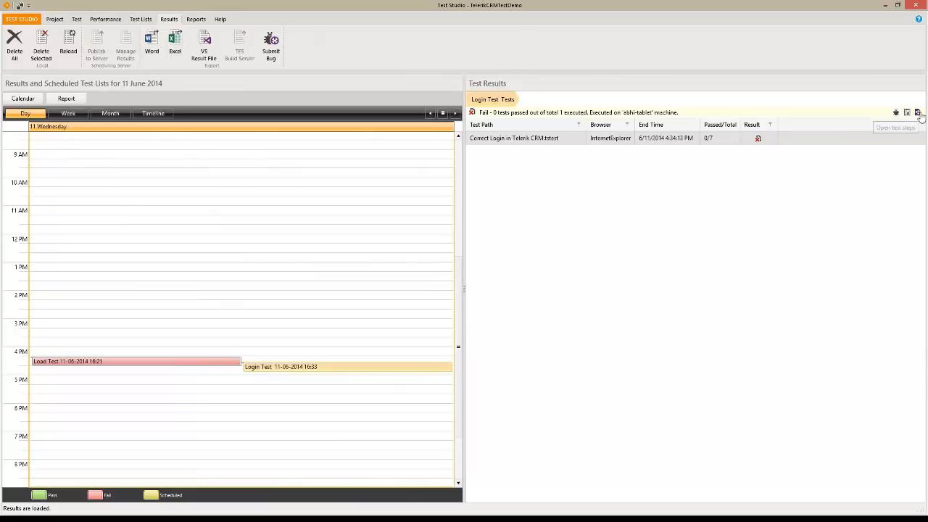
double_click(759, 139)
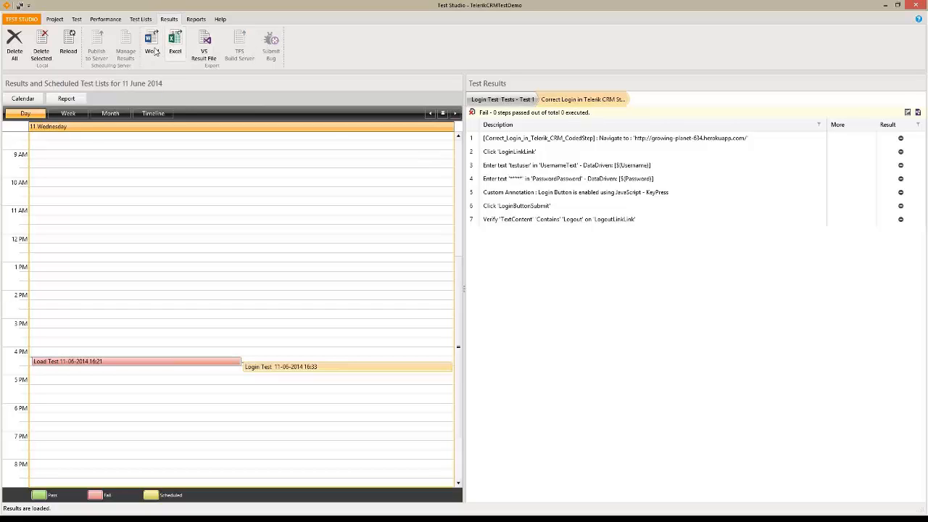
click(196, 20)
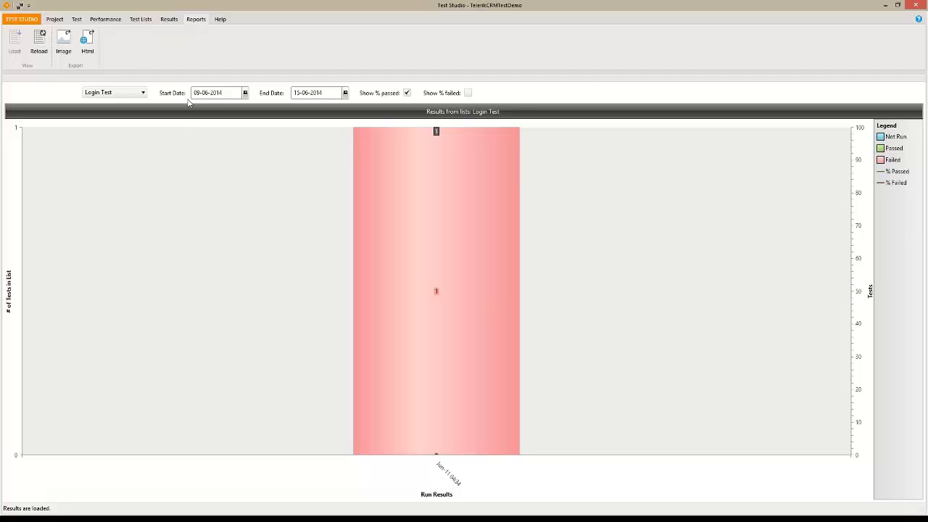
Leave Reports and show the TelerikCRMTestDemo project's five test files
click(55, 22)
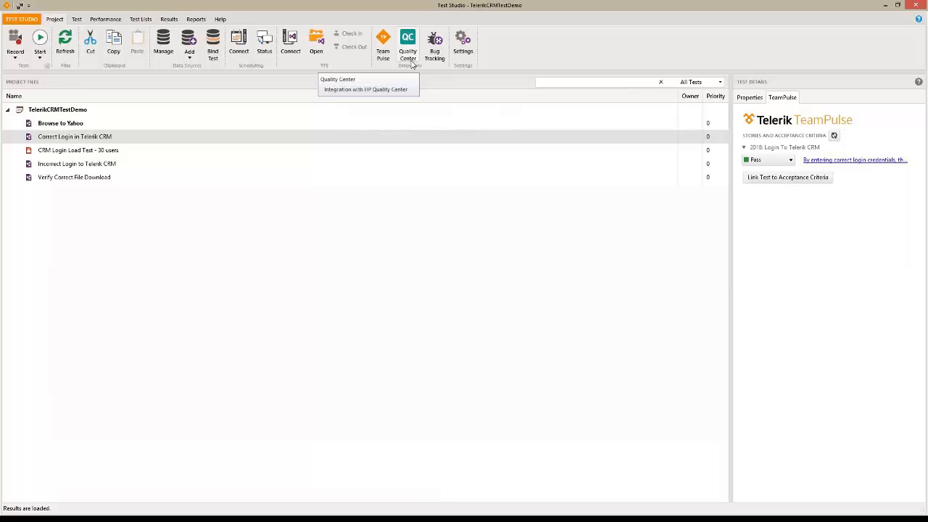
Open Project Settings for TelerikCRMTestDemo on Script Options and review its project references
click(55, 112)
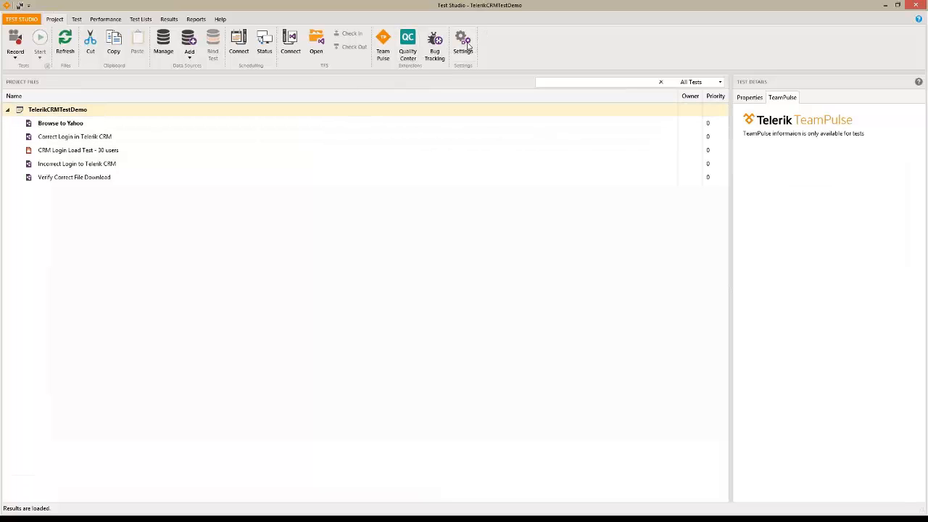
click(464, 45)
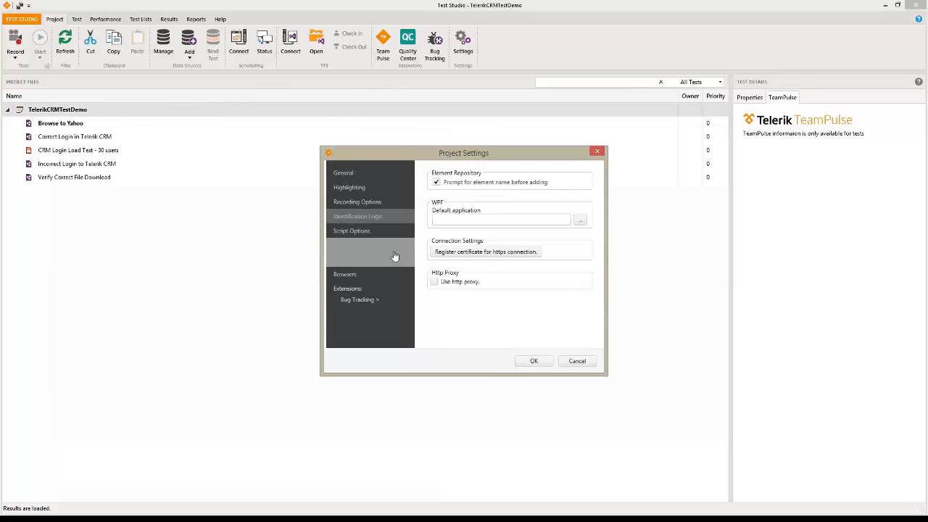
click(357, 233)
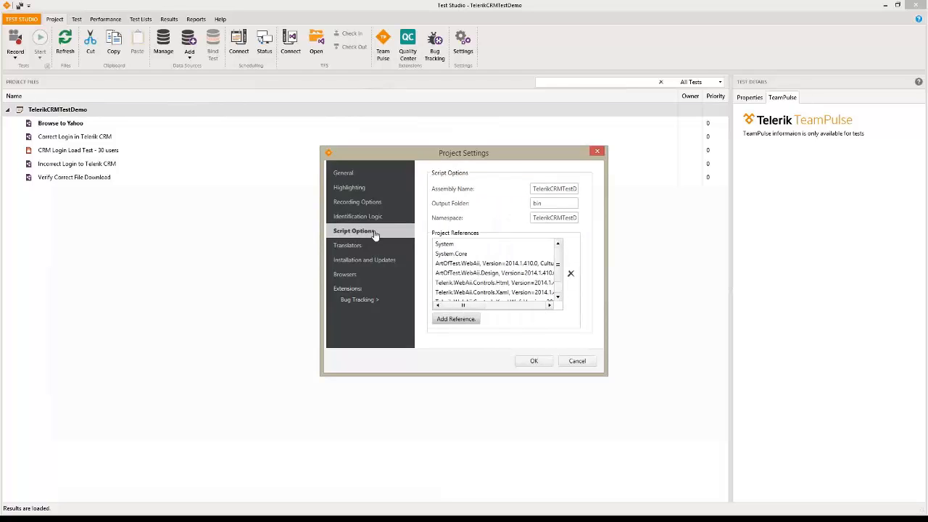
click(559, 275)
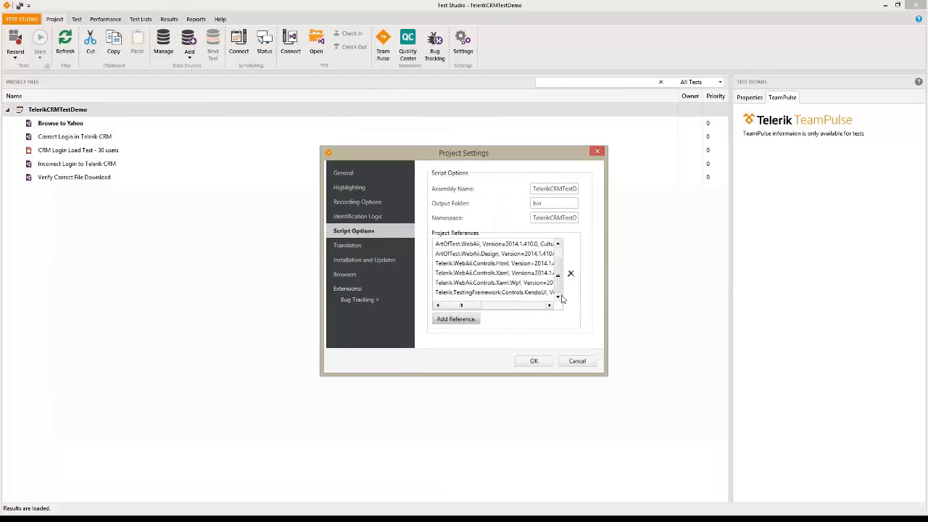